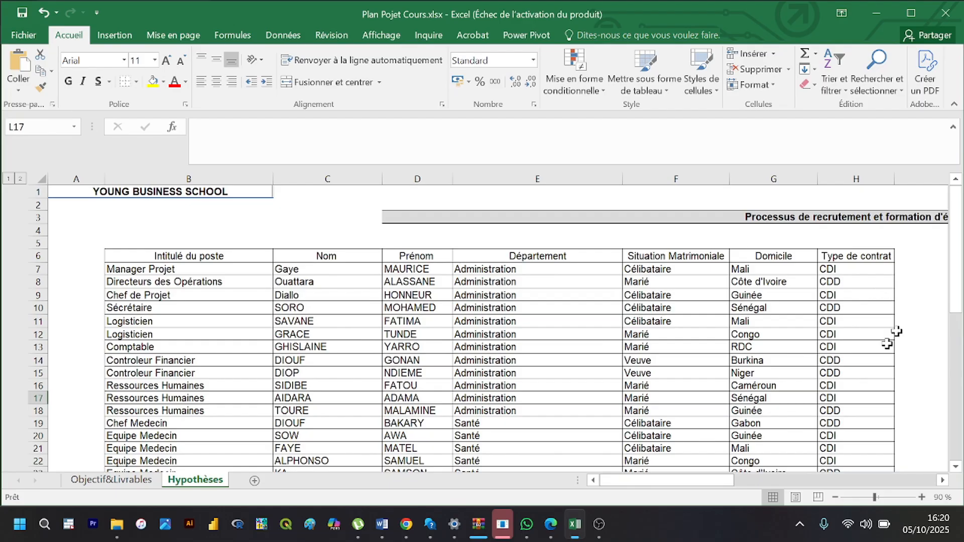
Step: Count the employees in cell L6, beside Nombre d'employés, with the formula =NBVAL(C7:C32)
drag(692, 481, 757, 482)
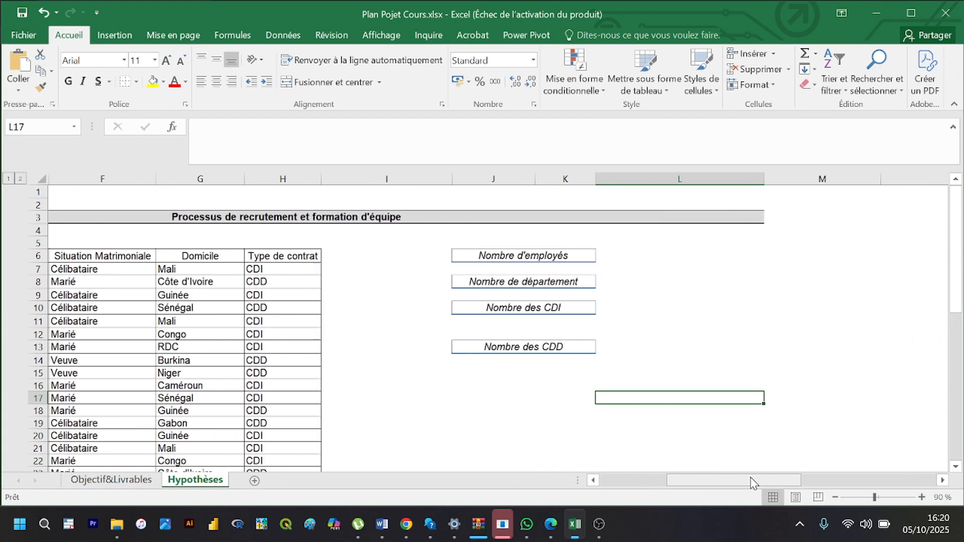
click(640, 268)
click(636, 246)
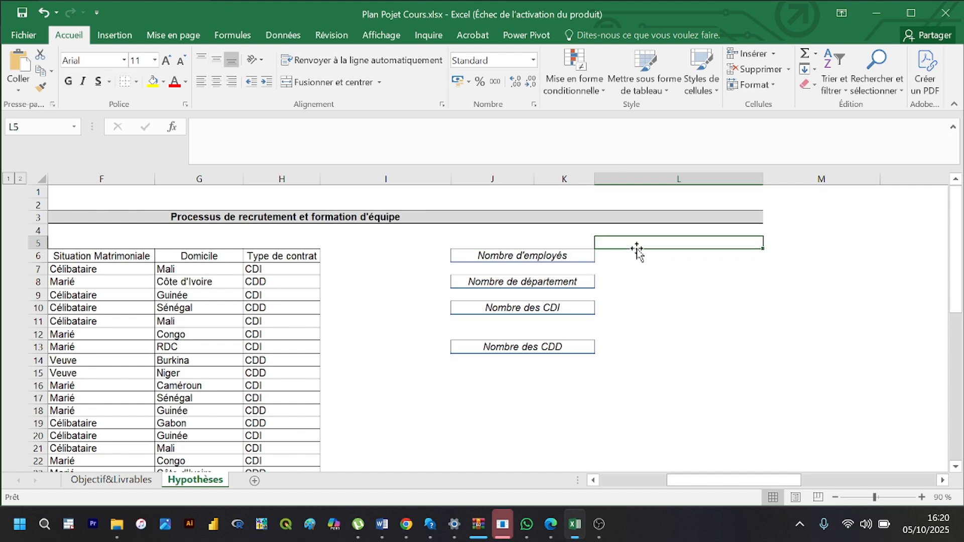
click(635, 258)
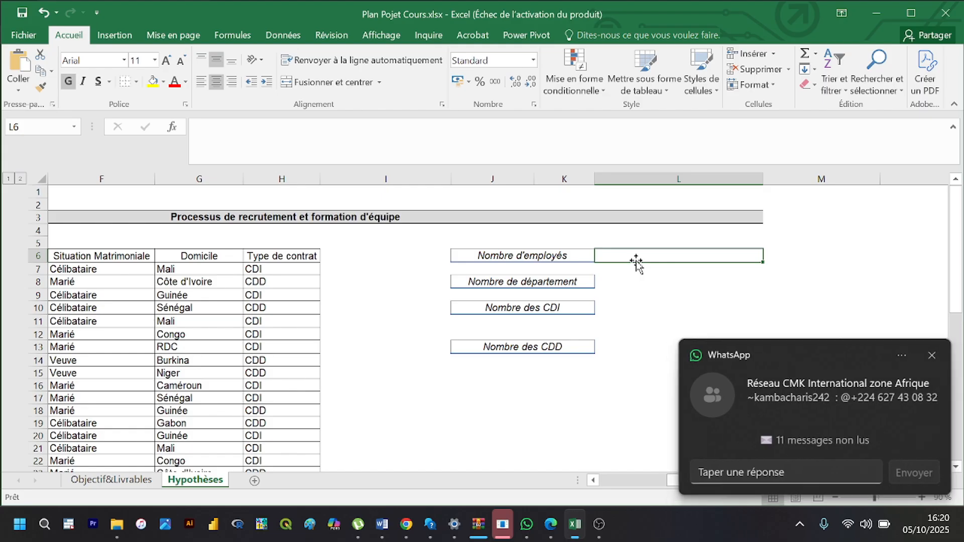
click(932, 355)
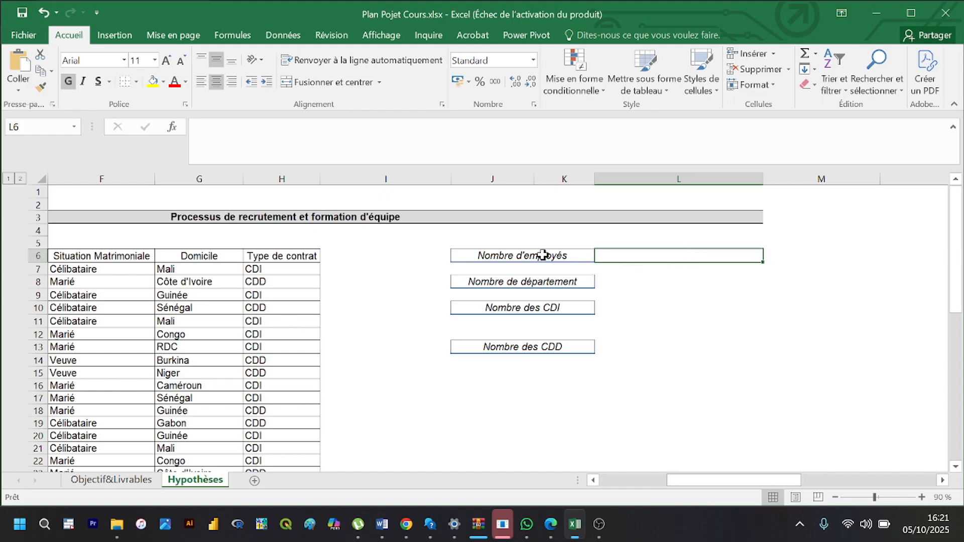
text(=)
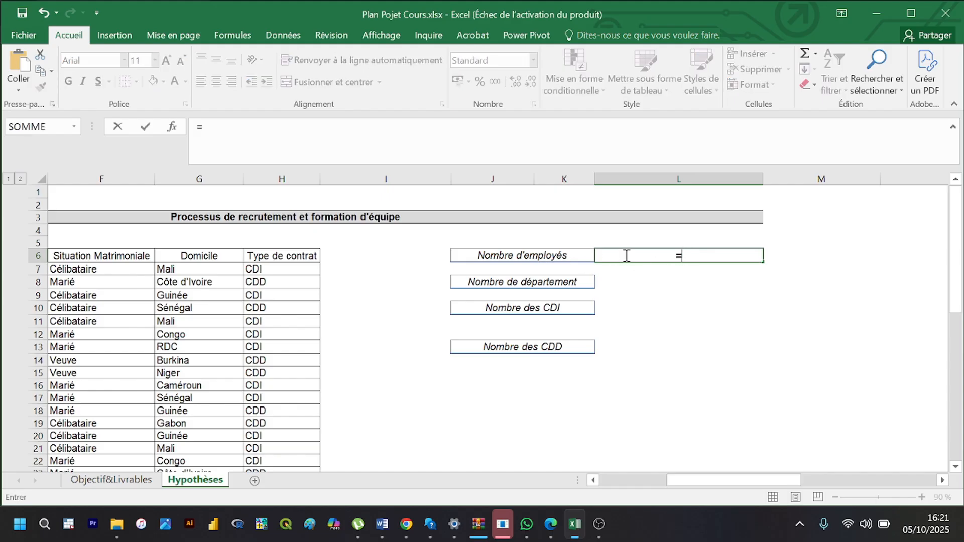
text(NBV)
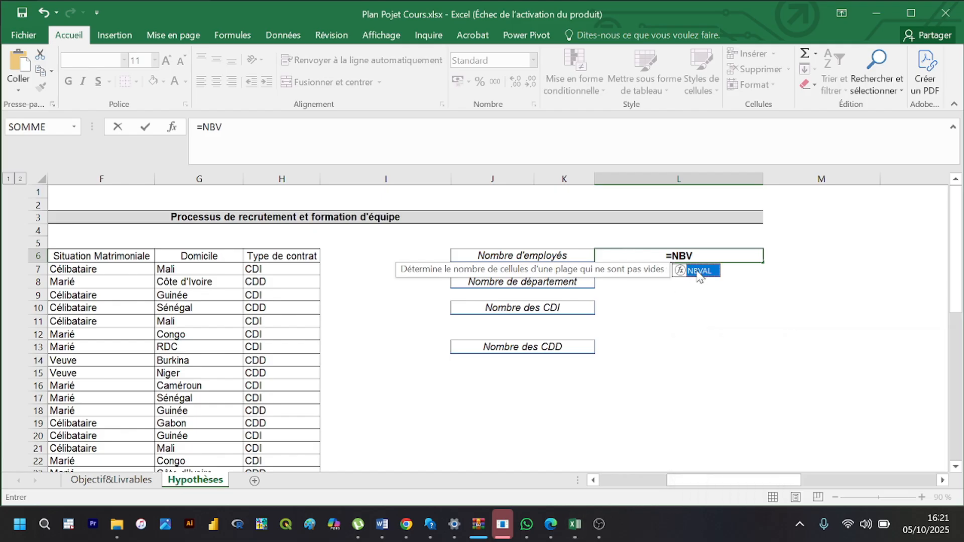
double_click(697, 272)
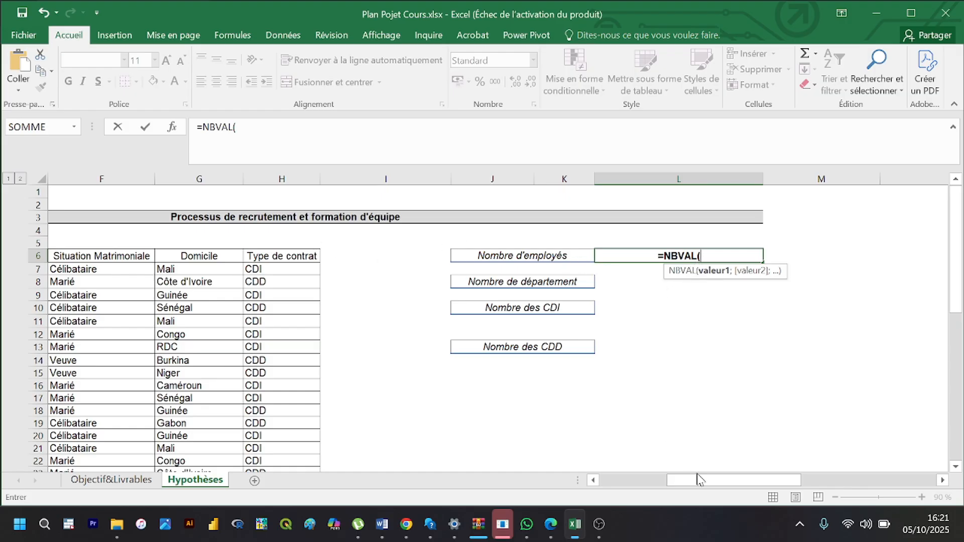
drag(698, 479, 647, 476)
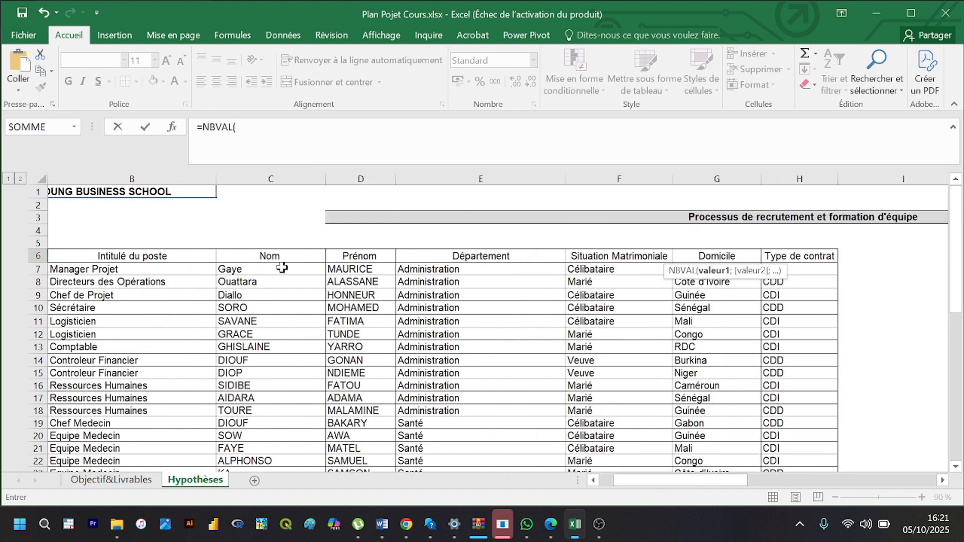
drag(282, 267, 247, 443)
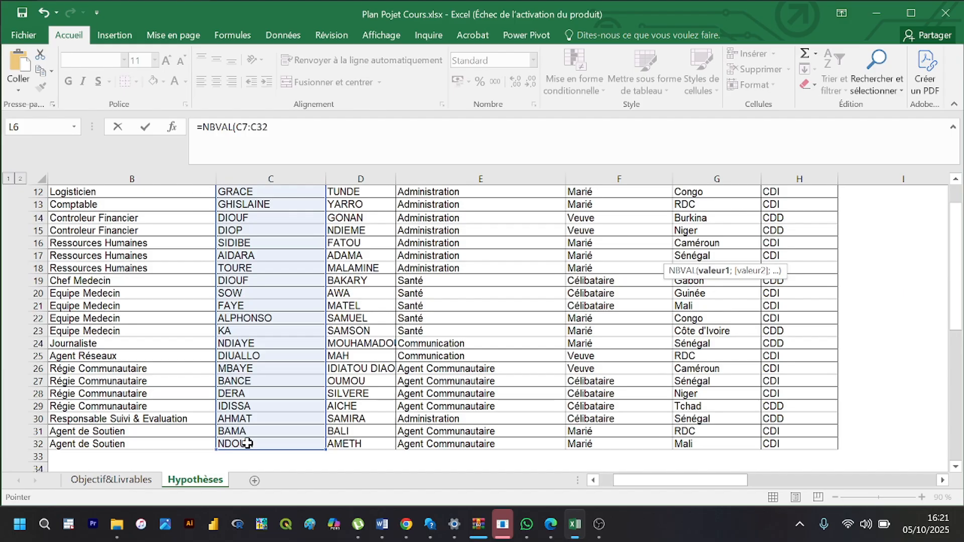
drag(645, 481, 688, 495)
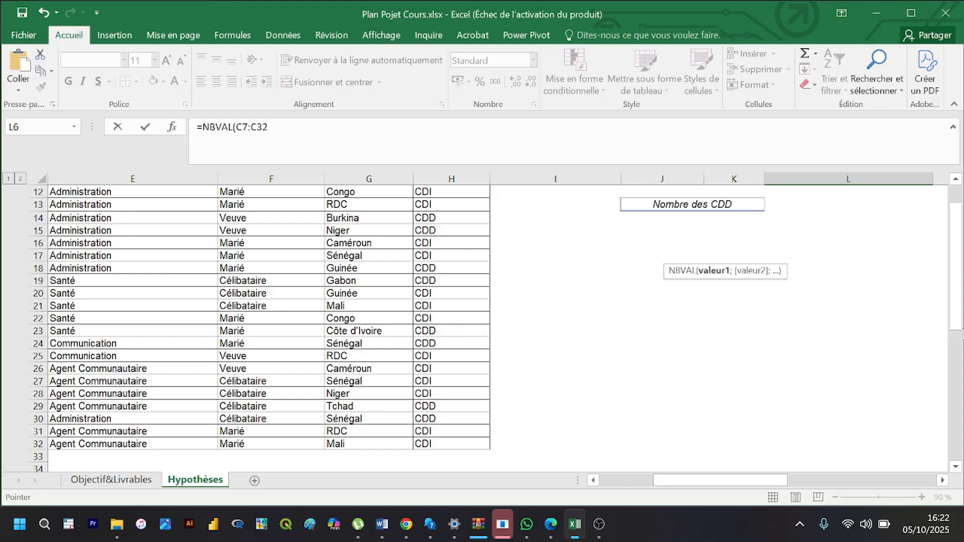
drag(957, 297, 956, 269)
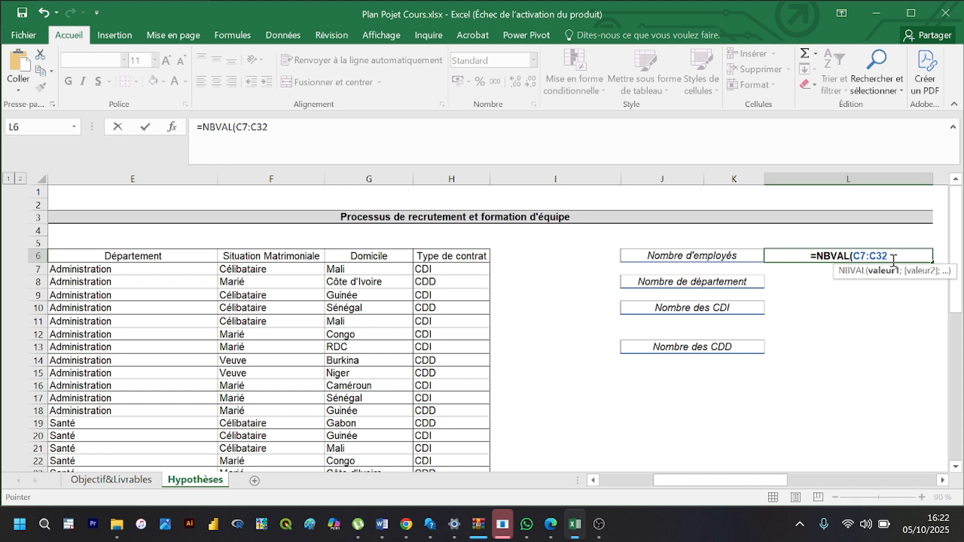
text())
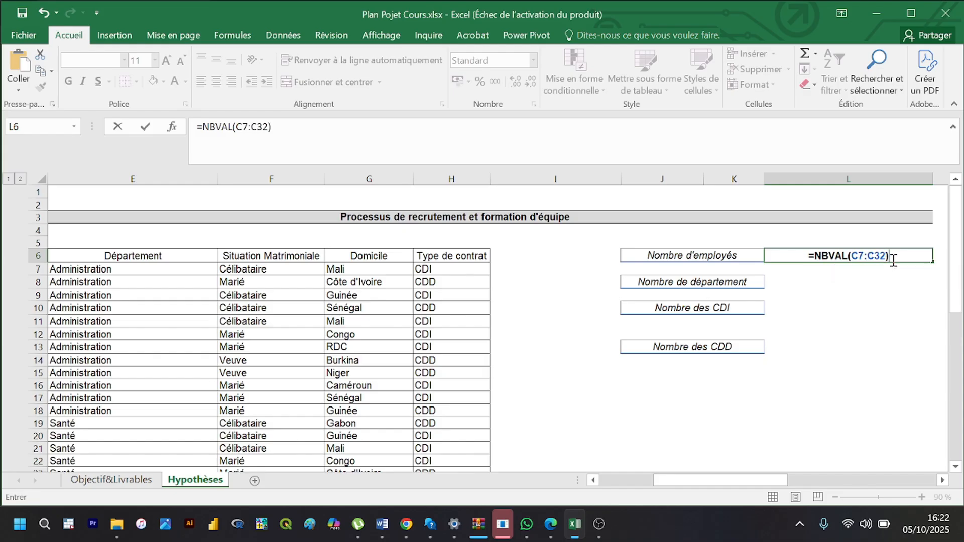
key(Return)
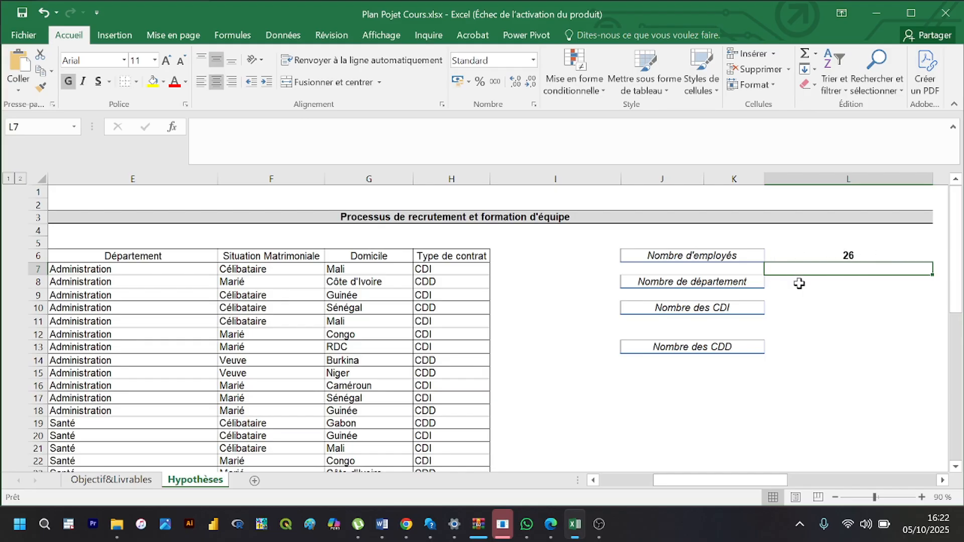
click(798, 284)
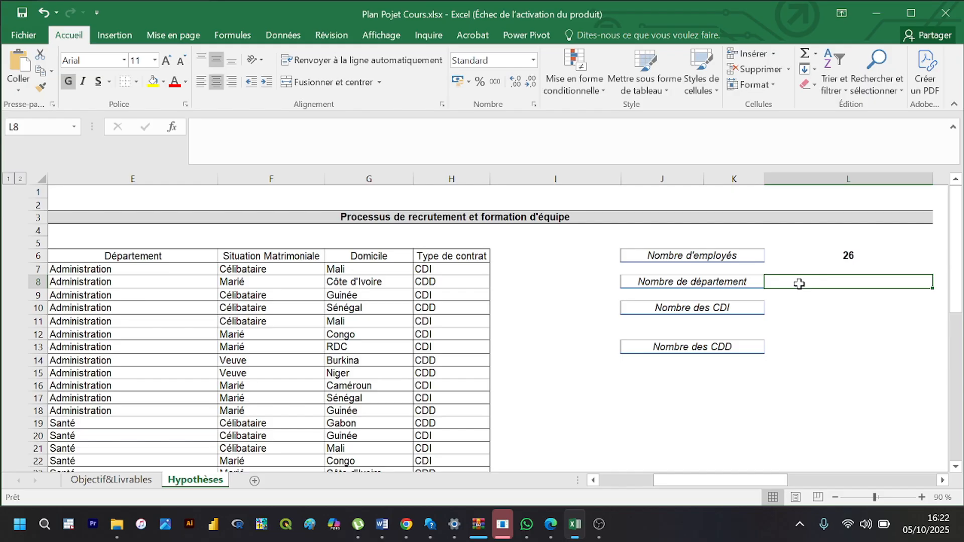
text(=)
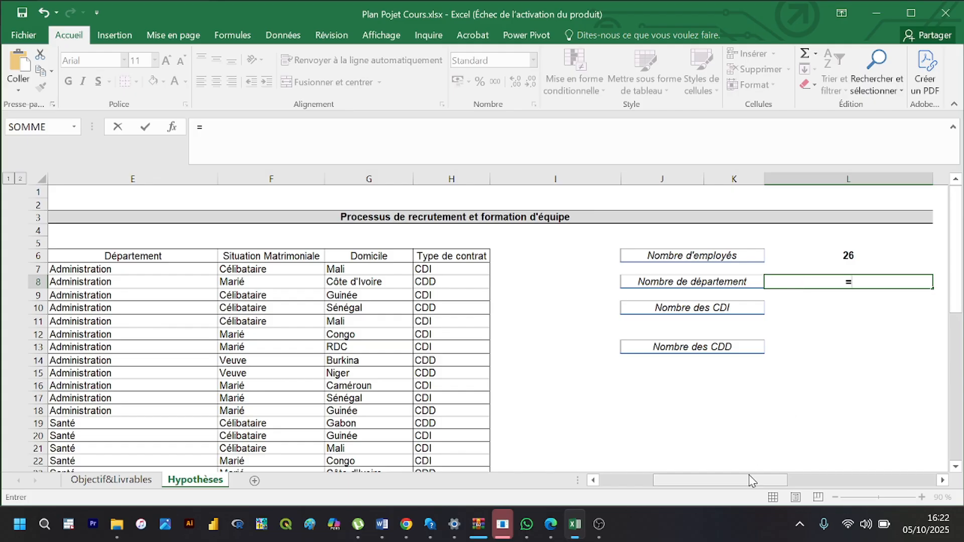
drag(750, 480, 778, 480)
click(734, 255)
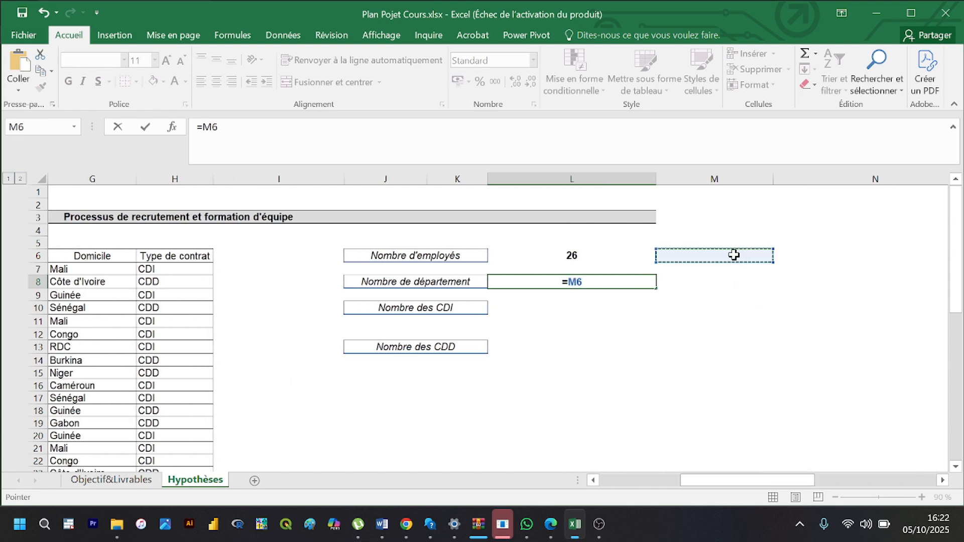
key(BackSpace)
key(BackSpace)
key(BackSpace)
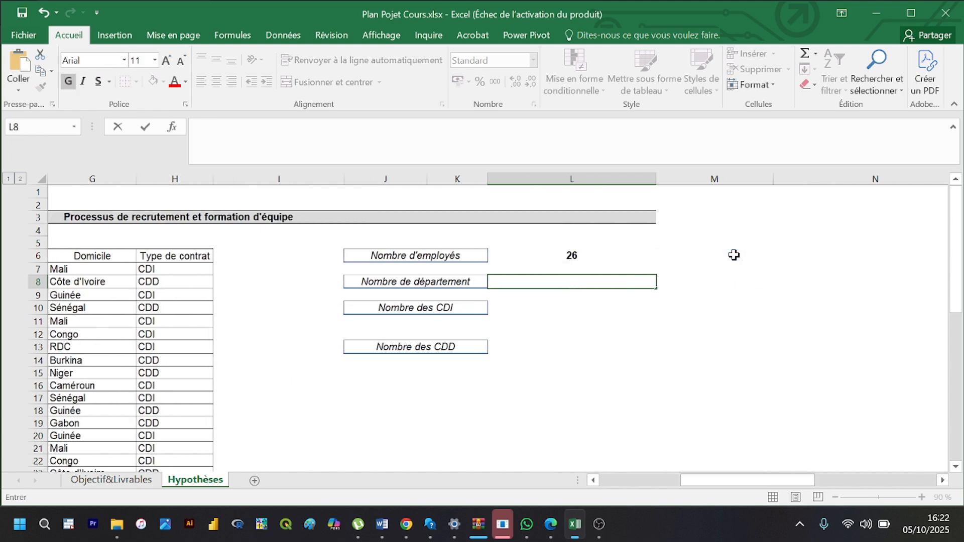
Step: Enter Administration as the first department name in cell M6
click(734, 255)
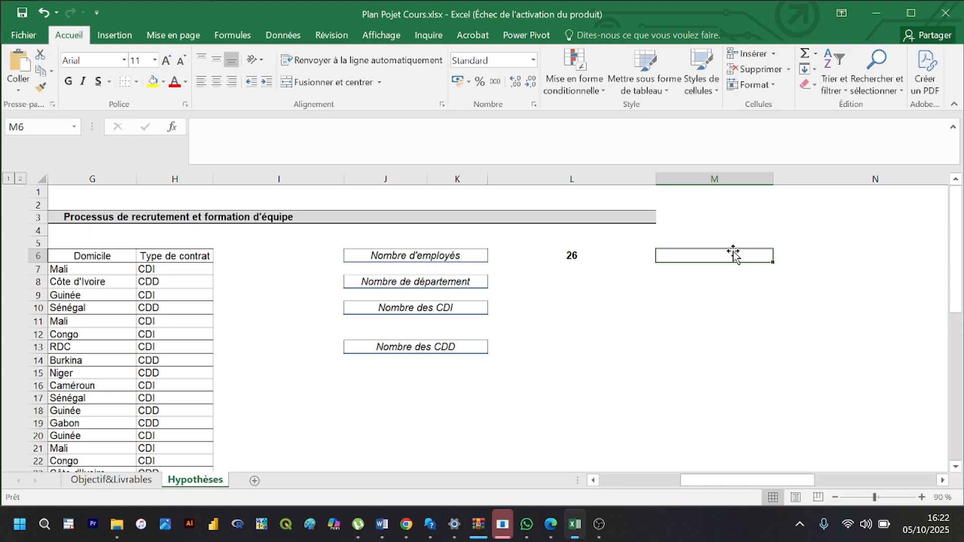
text(Ad)
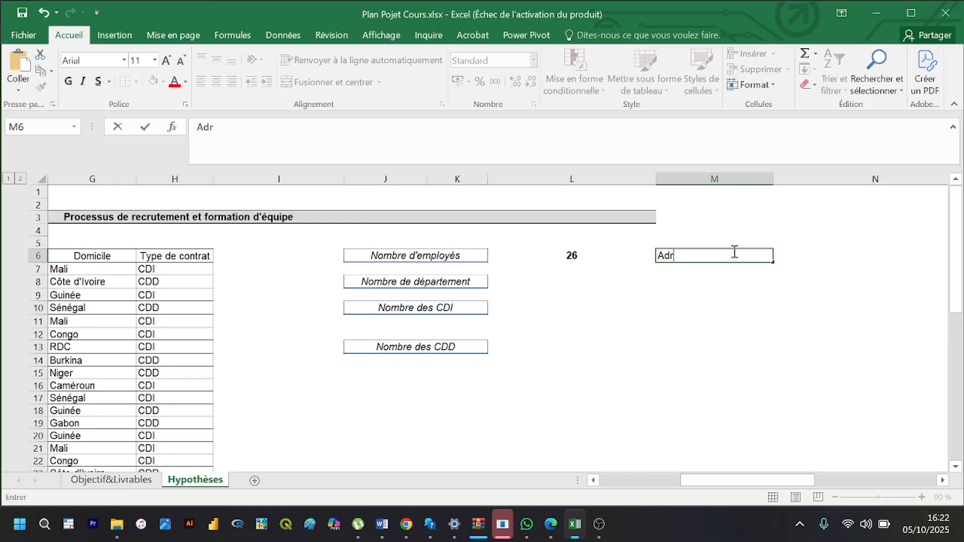
text(n)
key(BackSpace)
text(ministration)
key(Return)
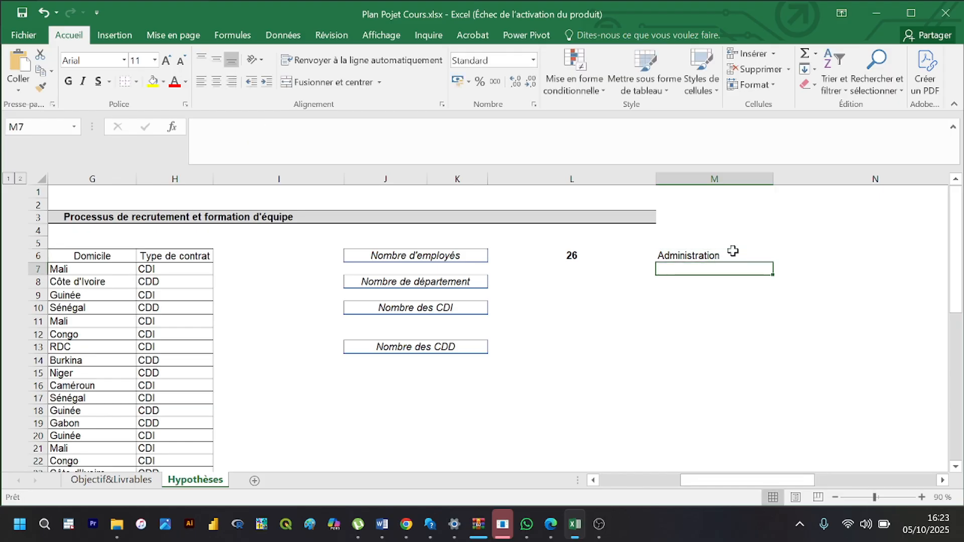
Step: Add the department names Santé in cell M7 and Communication in cell M8
text(Sant)
key(BackSpace)
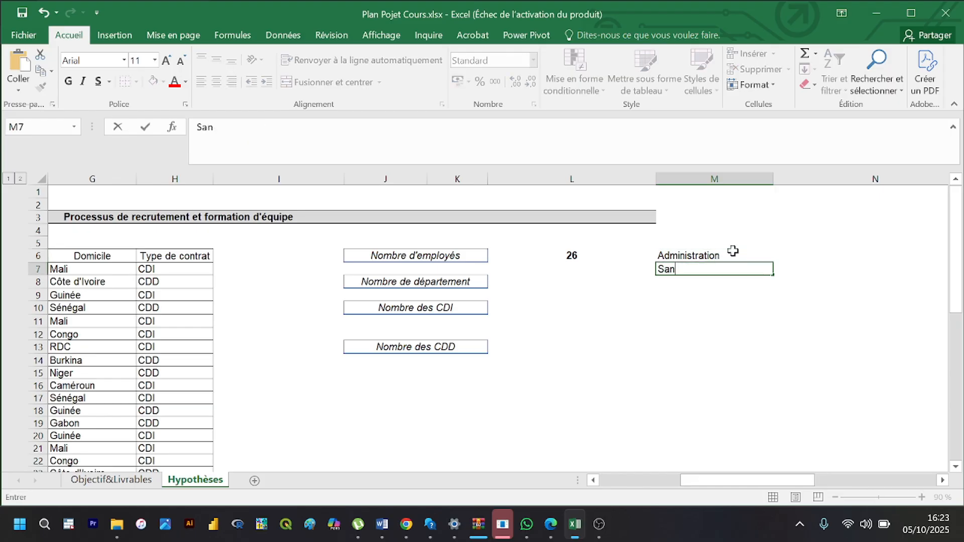
text(té)
key(Return)
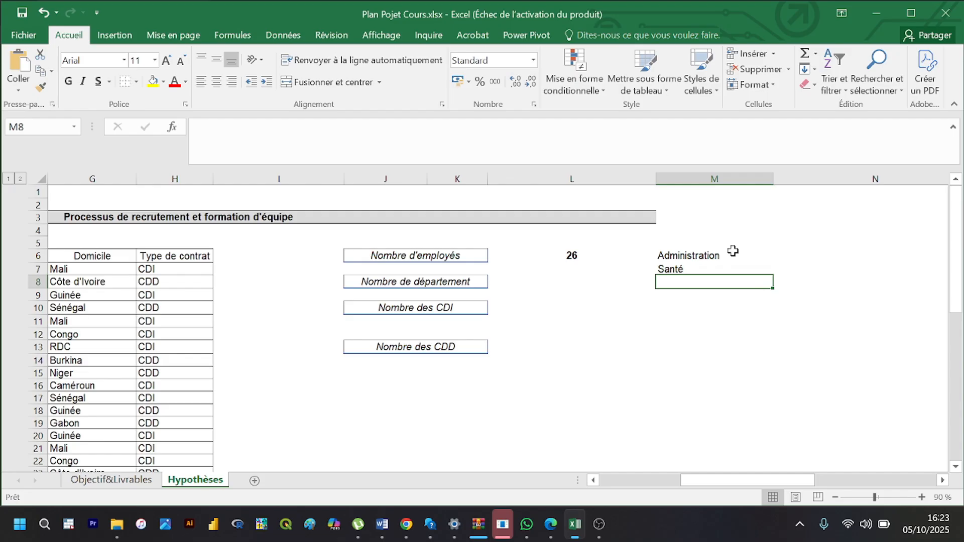
text(c)
key(BackSpace)
text(C)
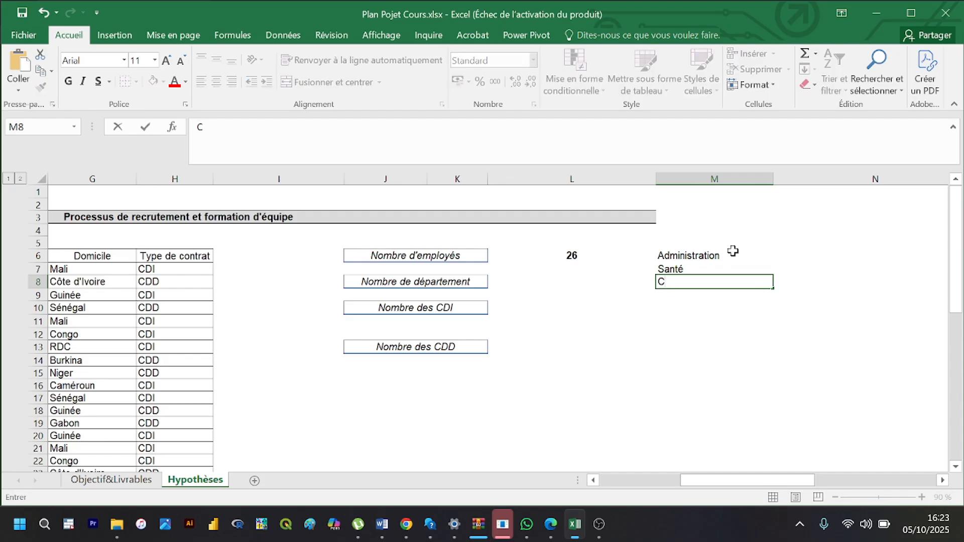
text(ommunicat)
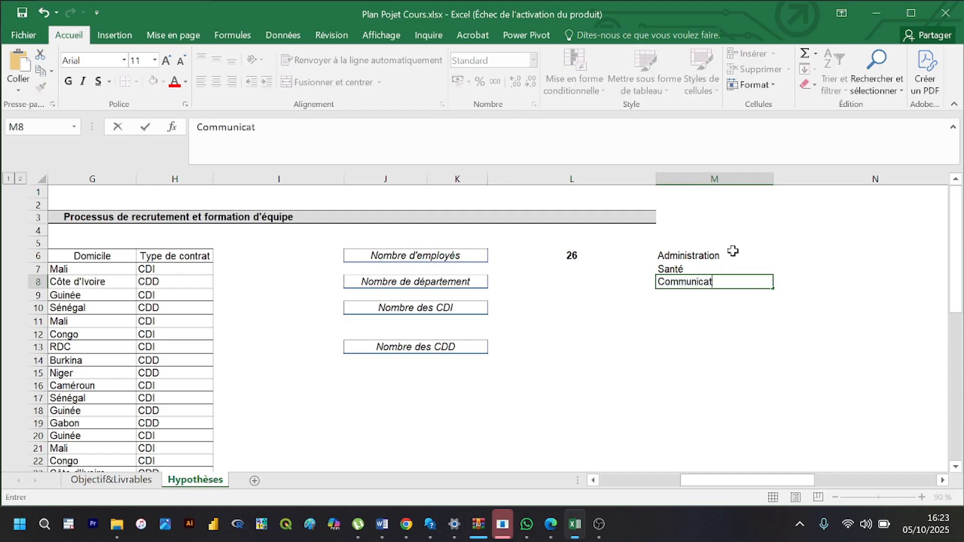
text(ion)
key(Return)
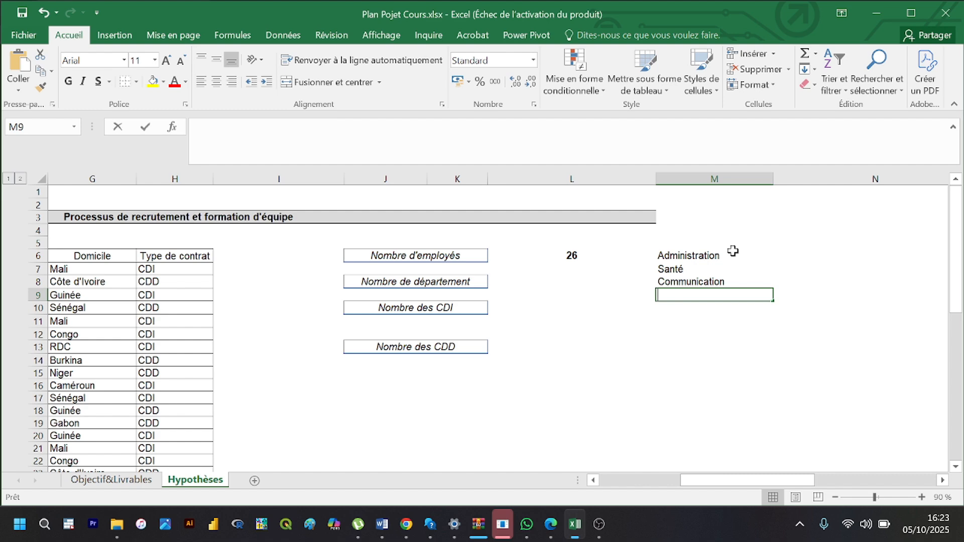
Step: Complete the department list with Communauté in cell M9
text(Comm)
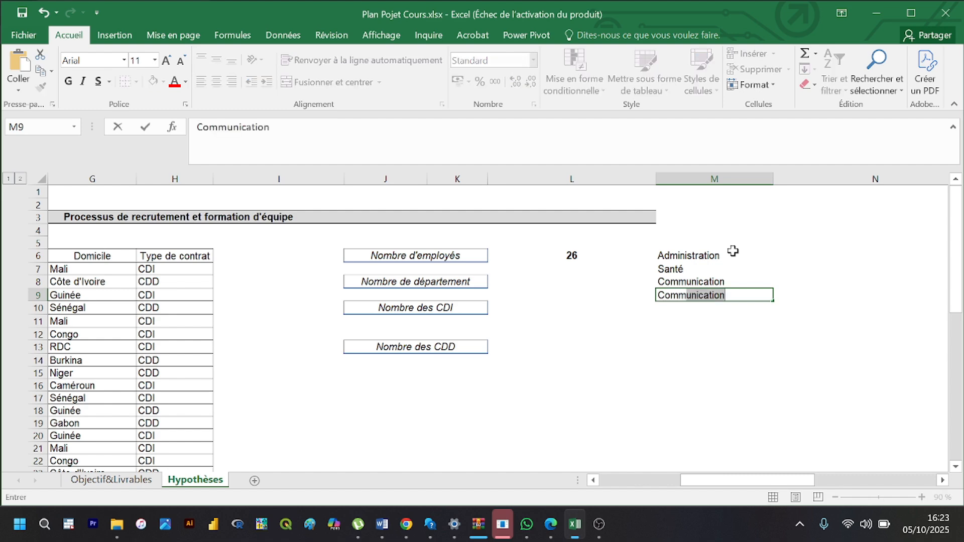
text(u)
text(n)
text(auté)
key(BackSpace)
text(é)
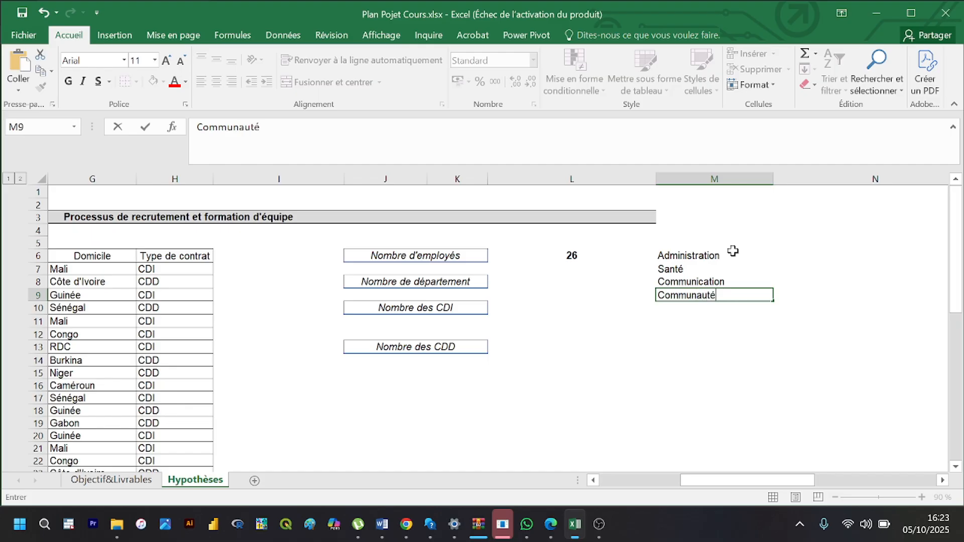
key(Return)
Step: Apply all borders to the department list in M6:M9
drag(701, 255, 700, 298)
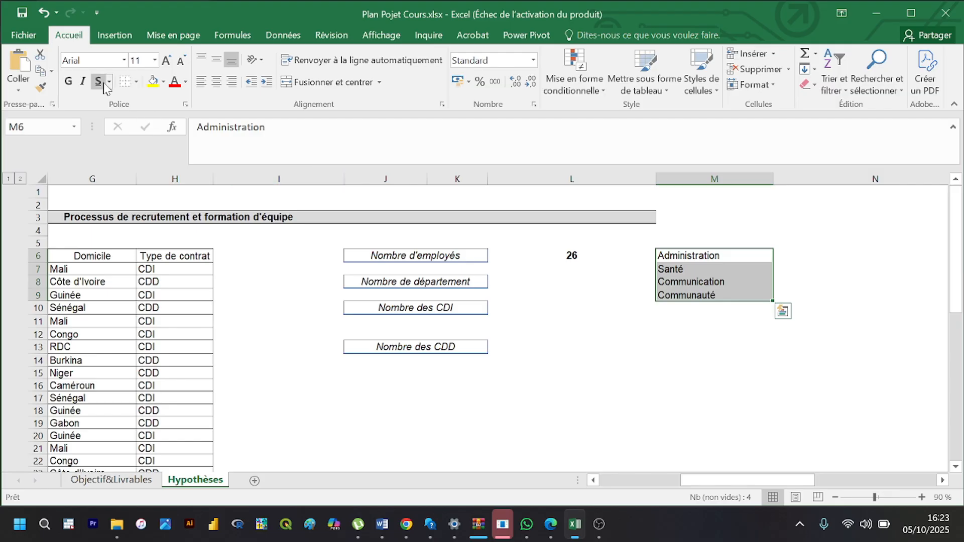
click(137, 86)
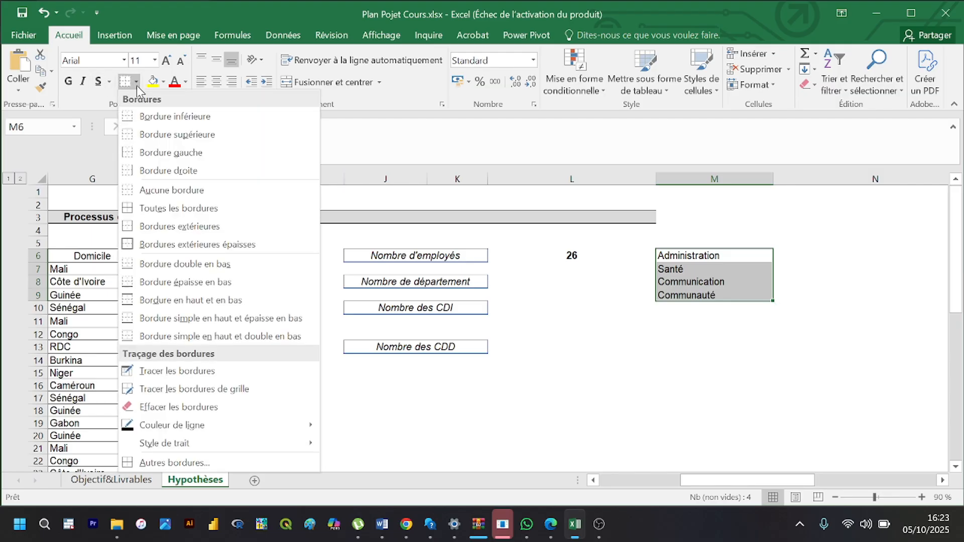
click(194, 214)
Step: Copy the employee count formula from cell L6 into L8 beside Nombre de département
click(561, 283)
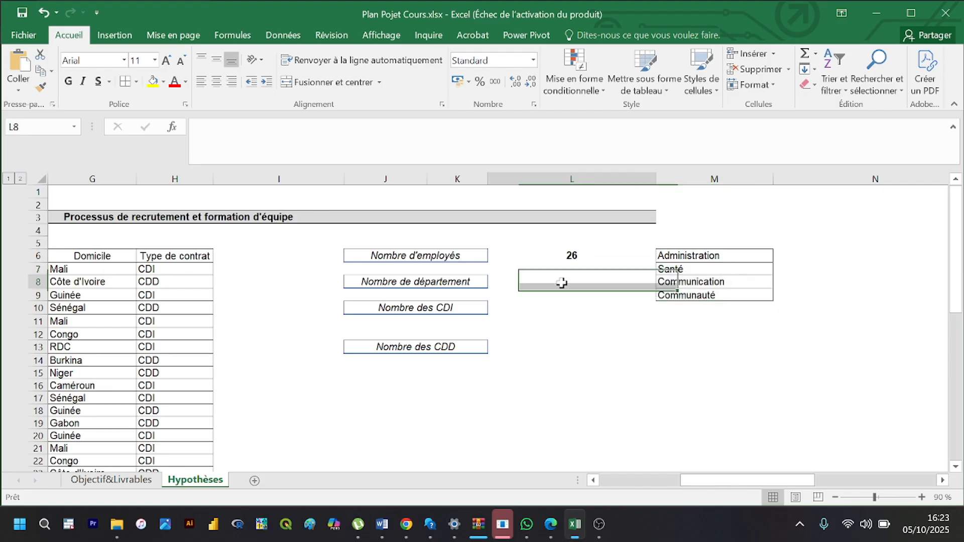
click(568, 258)
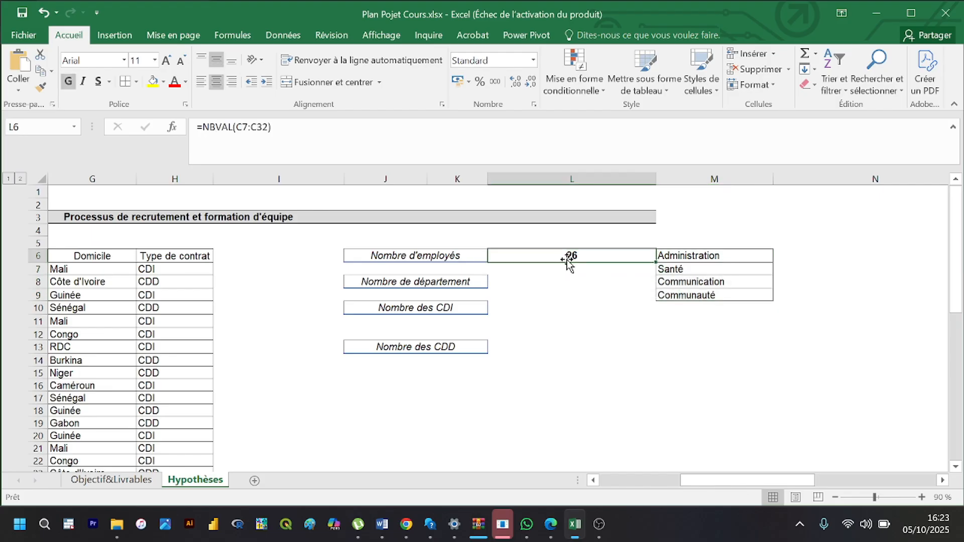
key(ctrl+c)
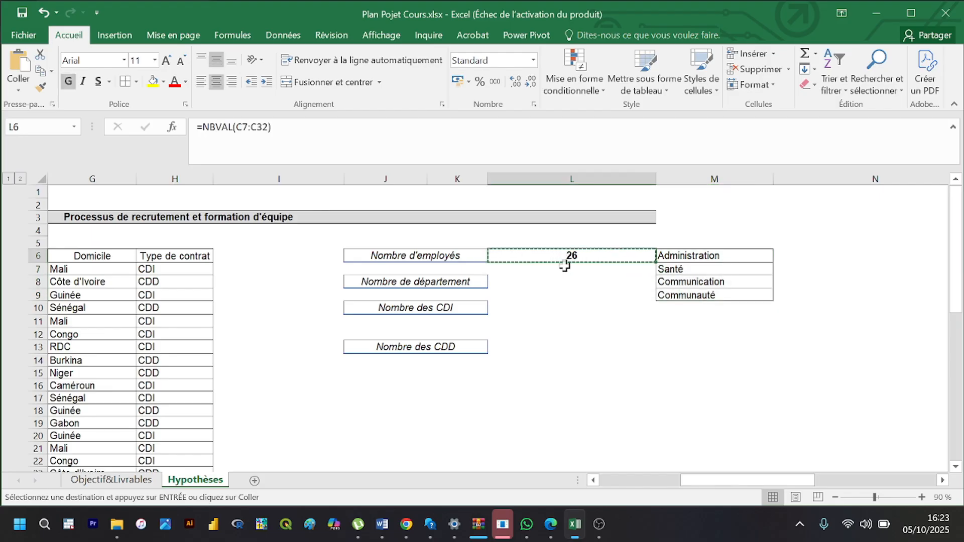
click(560, 283)
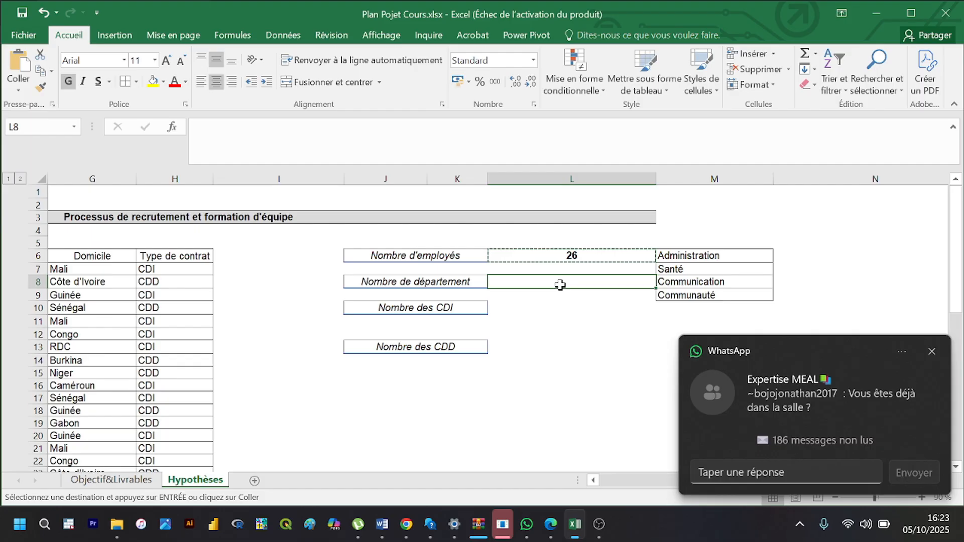
key(ctrl+v)
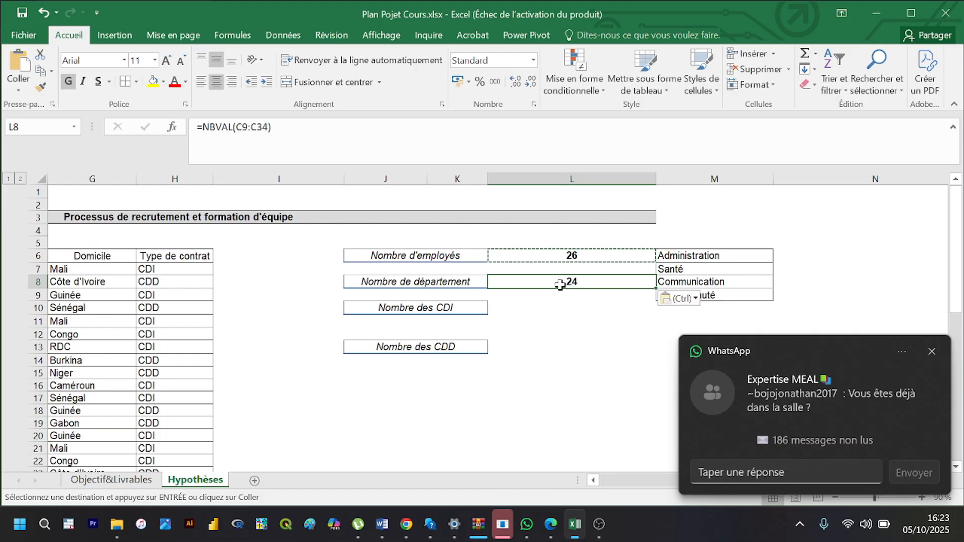
Step: Change the formula in L8 to =NBVAL(M6:M9) so it counts the listed department names
double_click(586, 282)
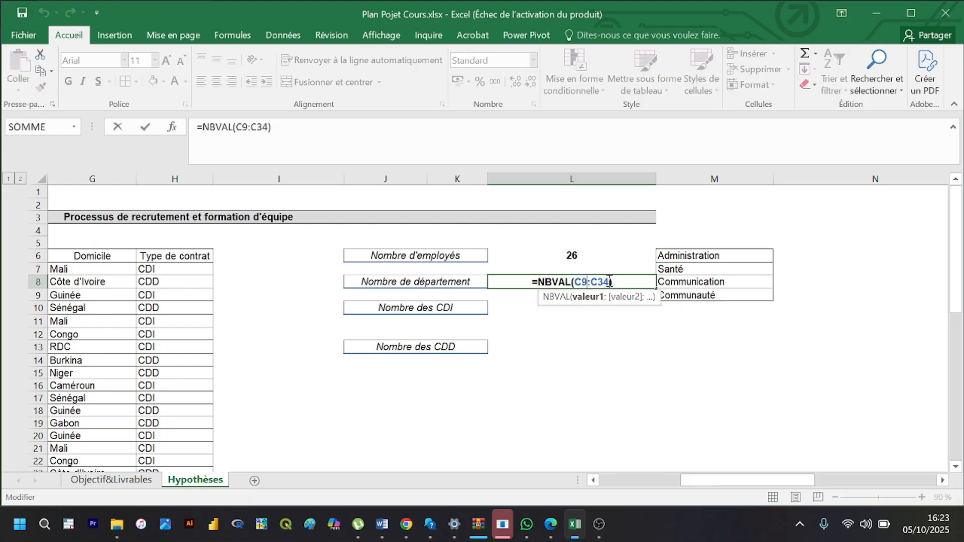
key(BackSpace)
key(BackSpace)
key(BackSpace)
key(BackSpace)
key(BackSpace)
key(BackSpace)
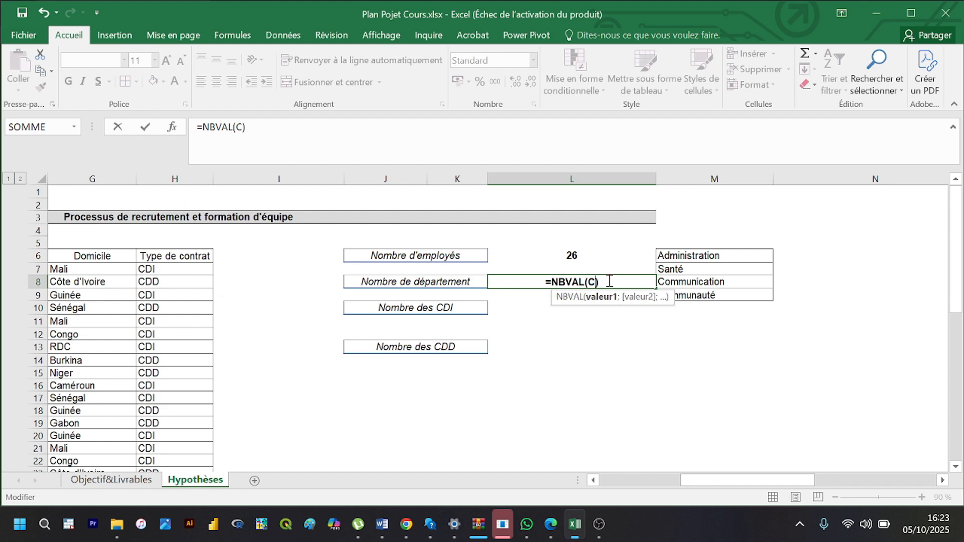
drag(671, 257, 675, 291)
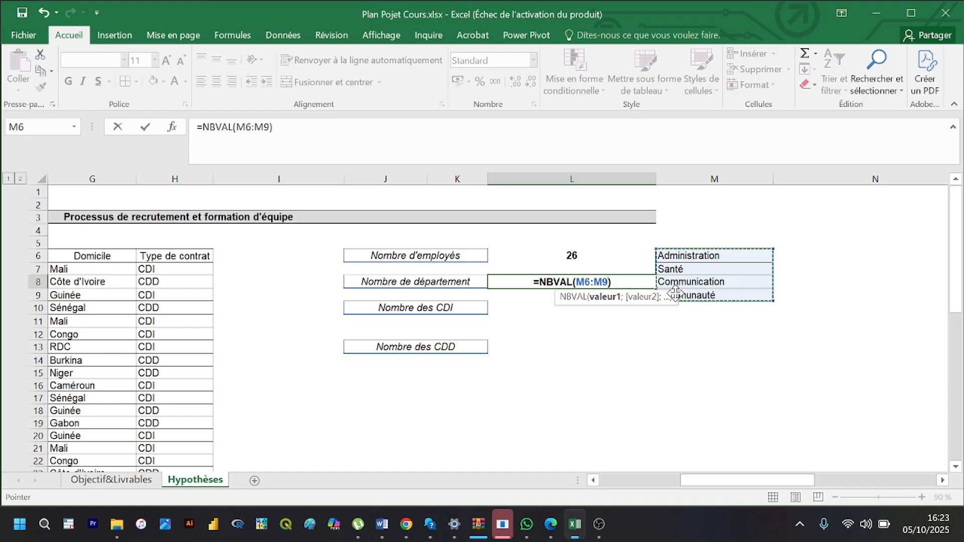
key(Return)
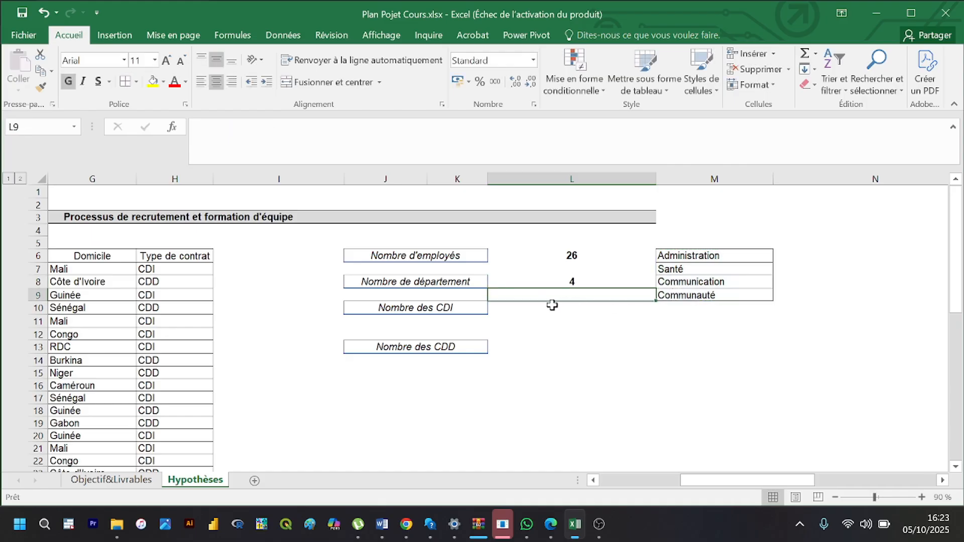
Step: Start an NB.SI formula in L10 beside Nombre des CDI, using the contract type range H7:H32
click(539, 314)
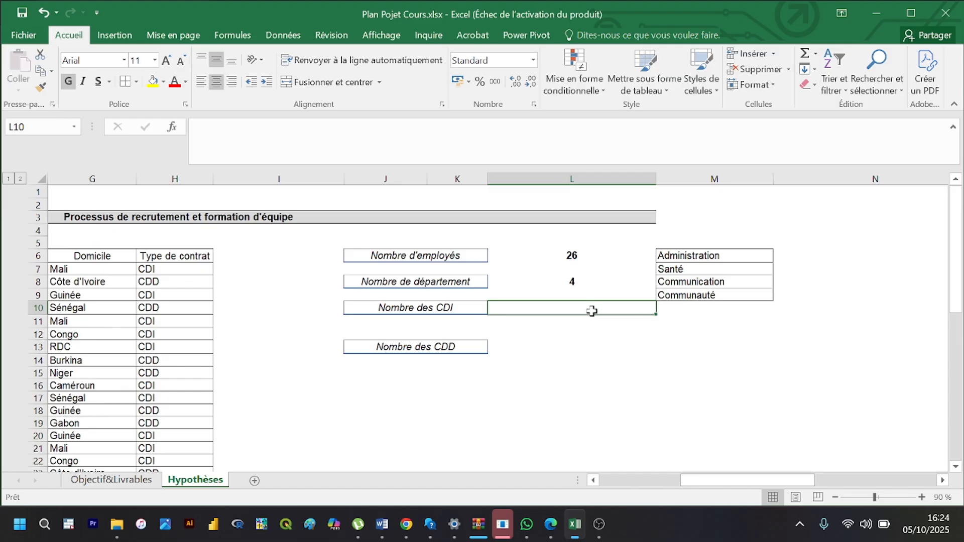
text(=)
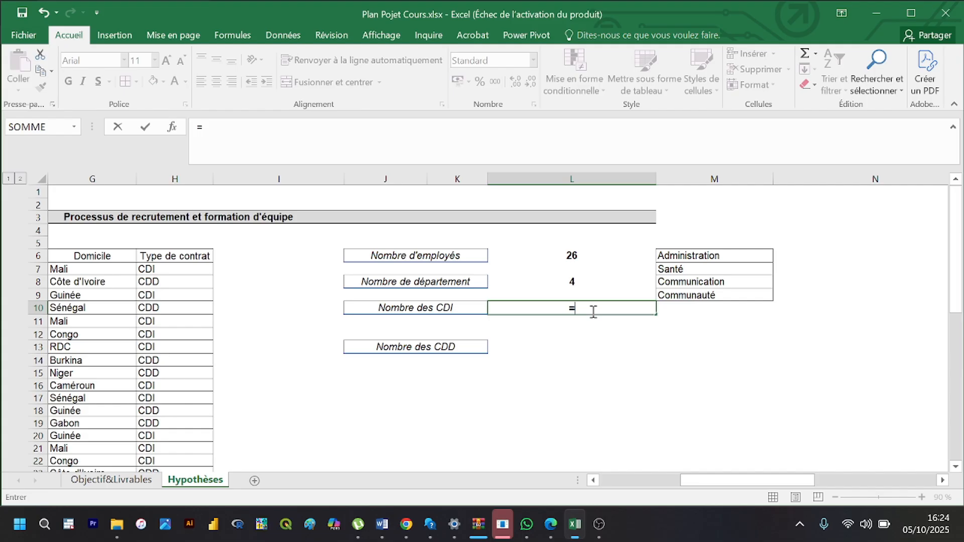
text(NB.SI)
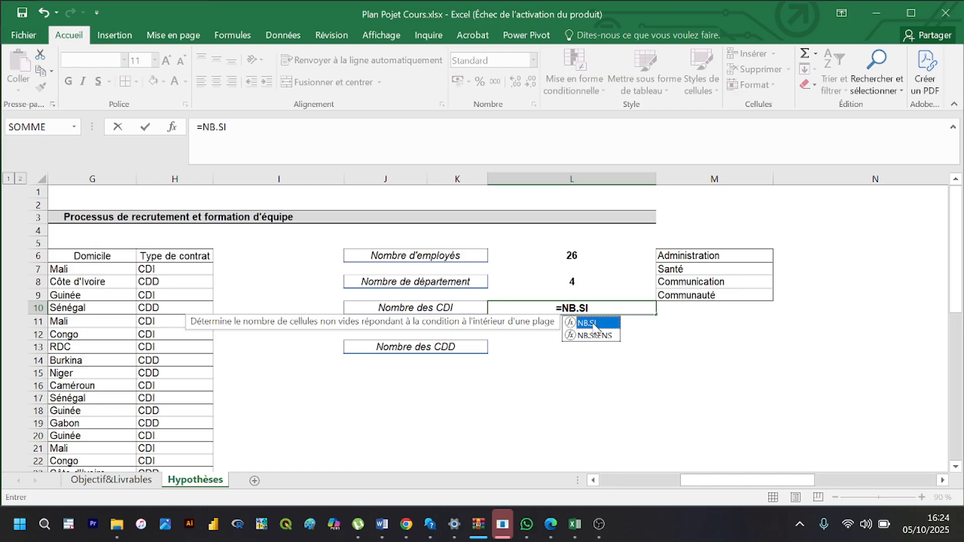
double_click(595, 323)
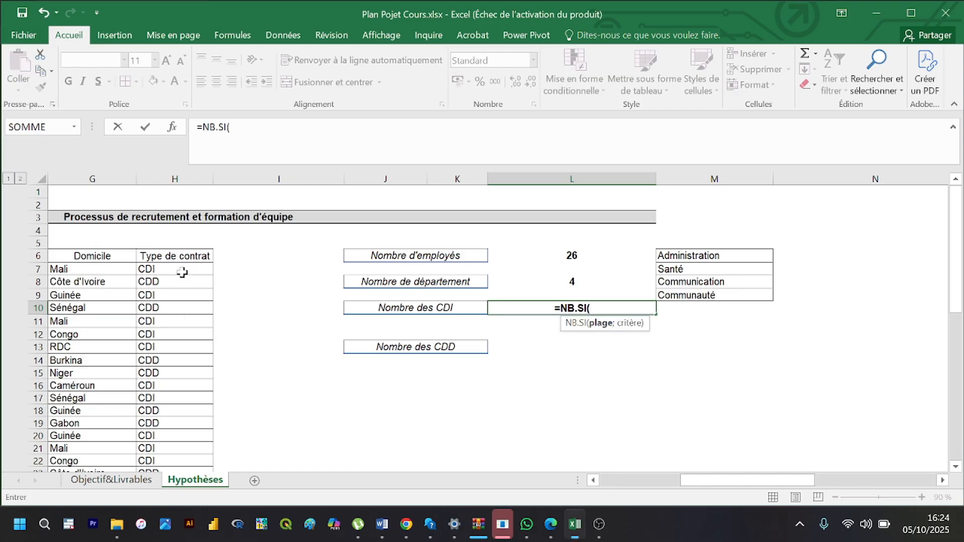
drag(181, 272, 191, 443)
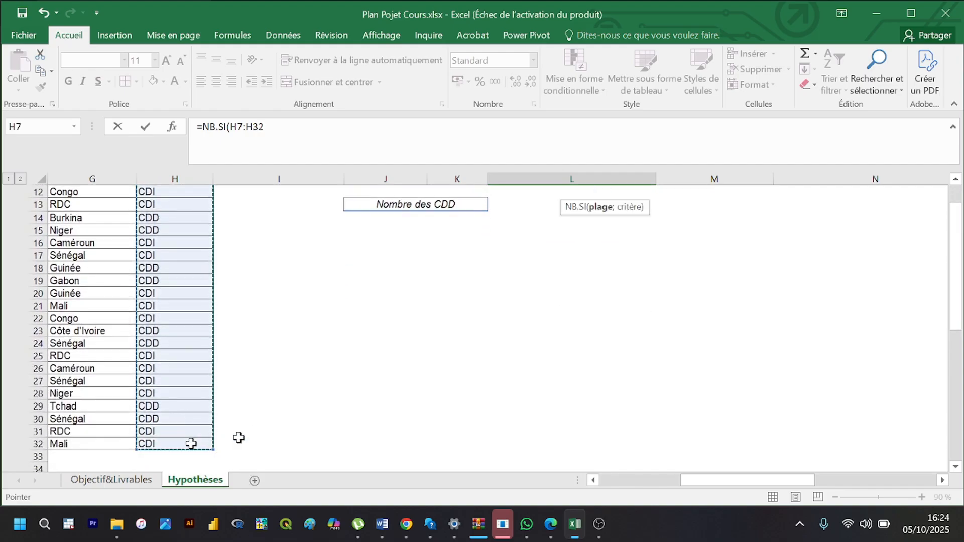
drag(948, 277, 950, 256)
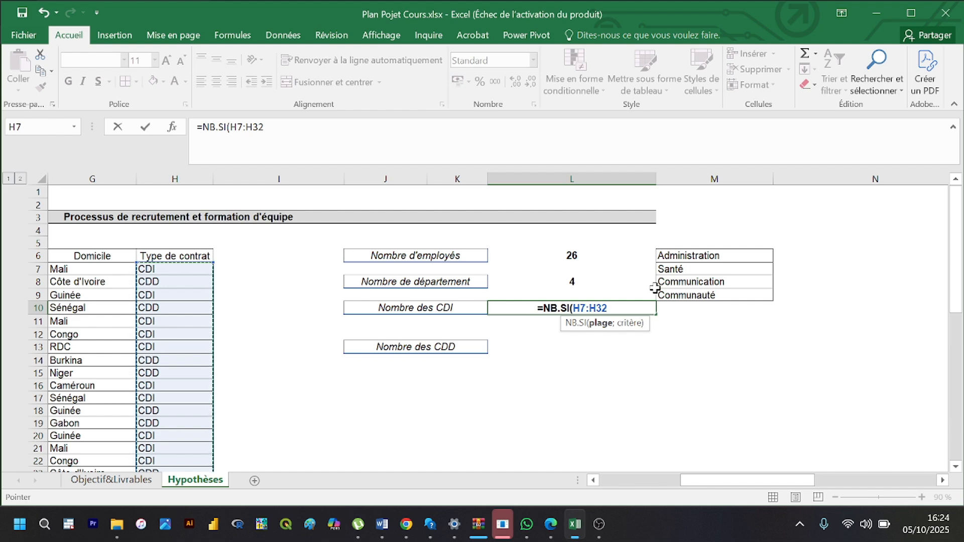
Step: Complete the NB.SI formula in L10 with the criterion "CDI"
text(;)
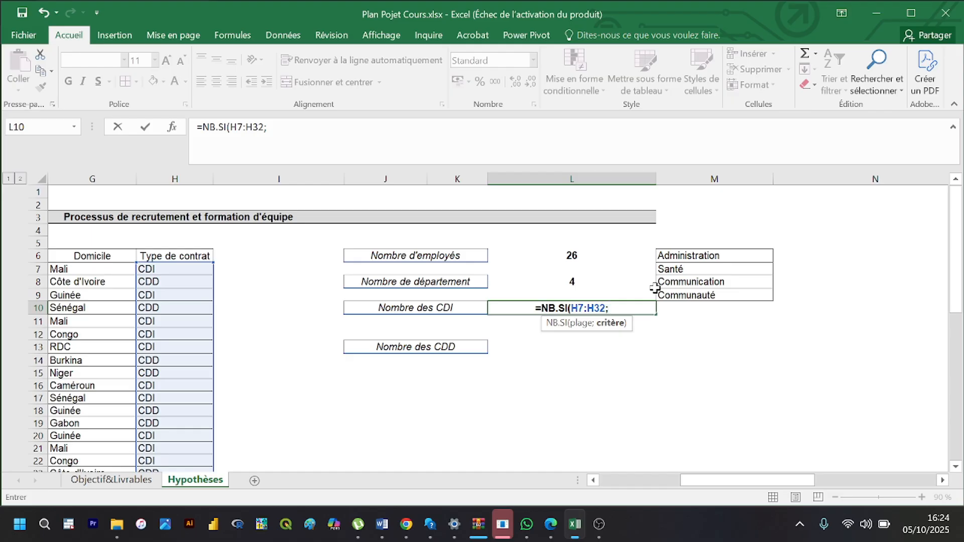
text(")
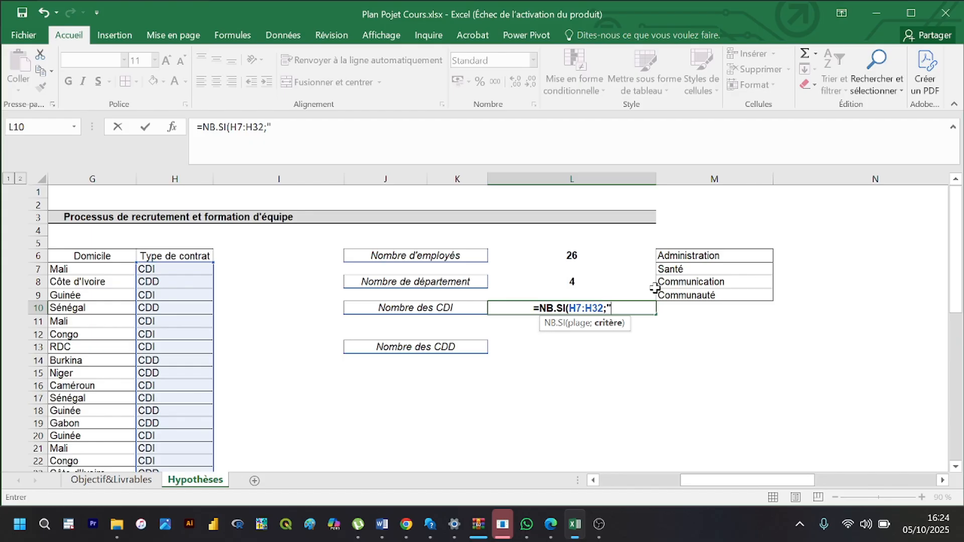
text(CDI)
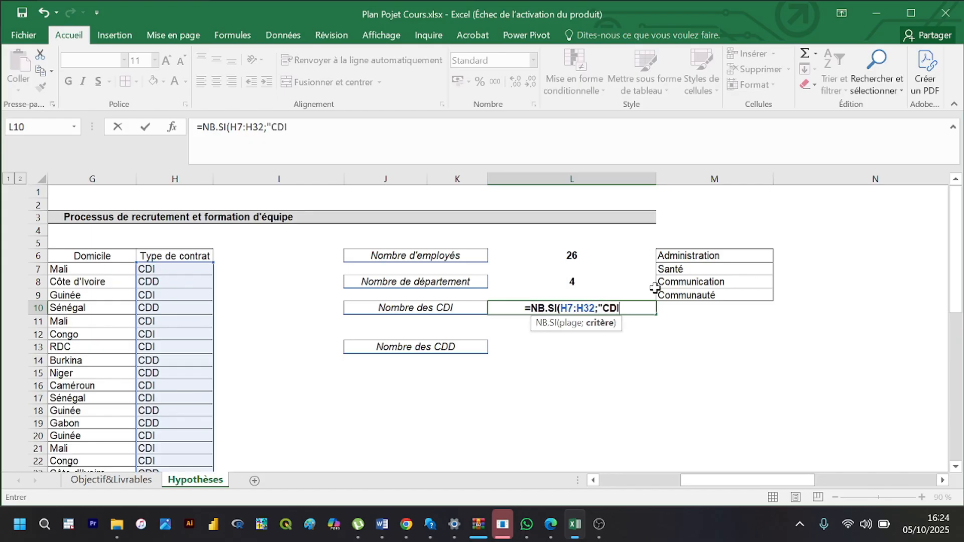
text(")
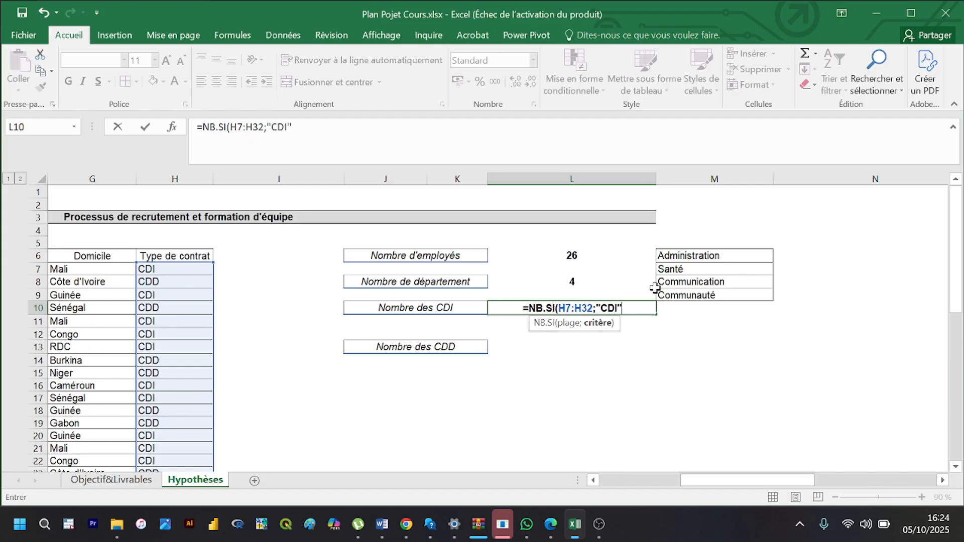
text())
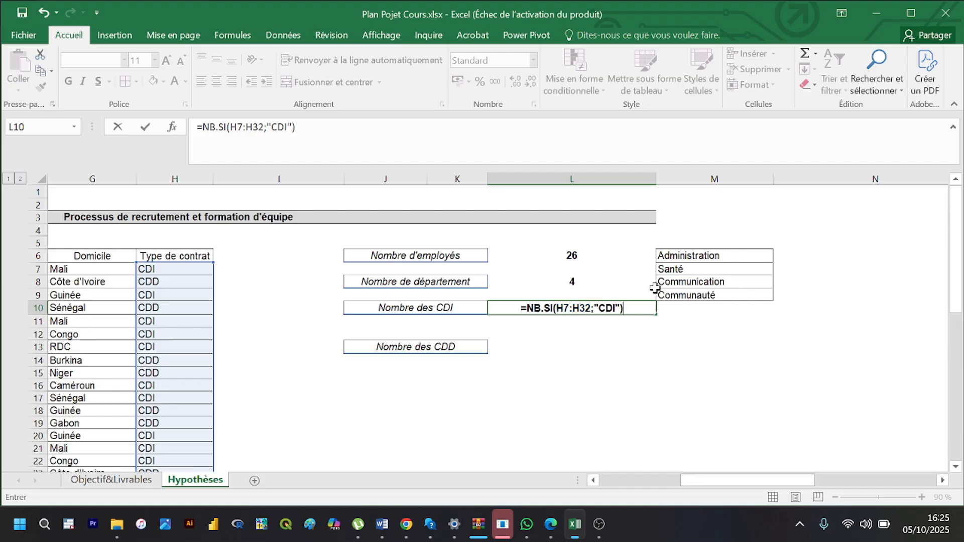
key(Return)
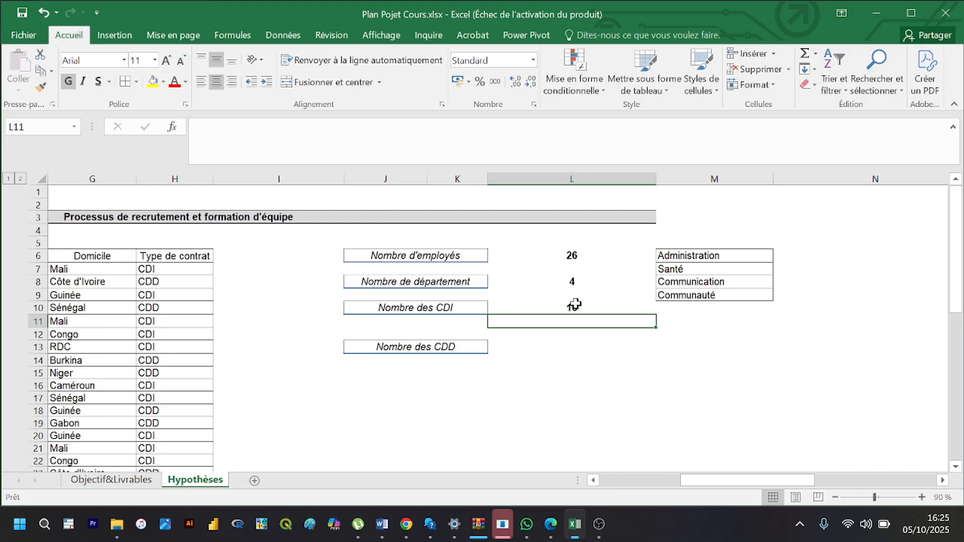
Step: Copy the CDI count formula from L10 into L13 beside Nombre des CDD
click(546, 350)
click(559, 310)
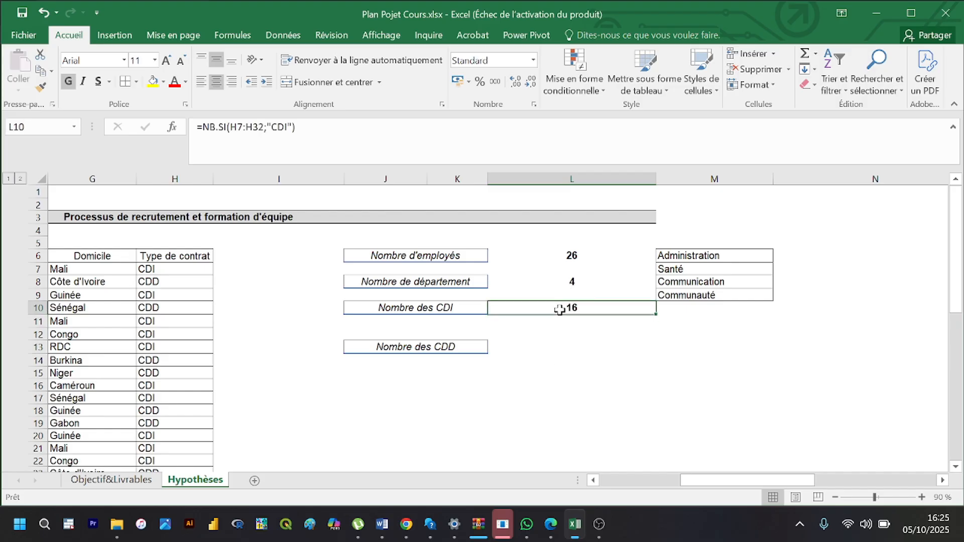
key(ctrl+c)
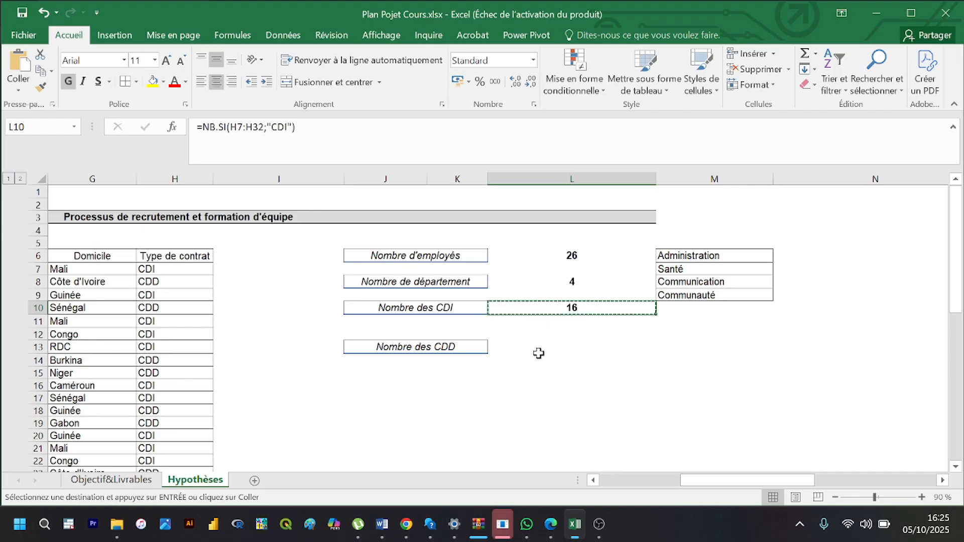
click(538, 352)
key(ctrl+v)
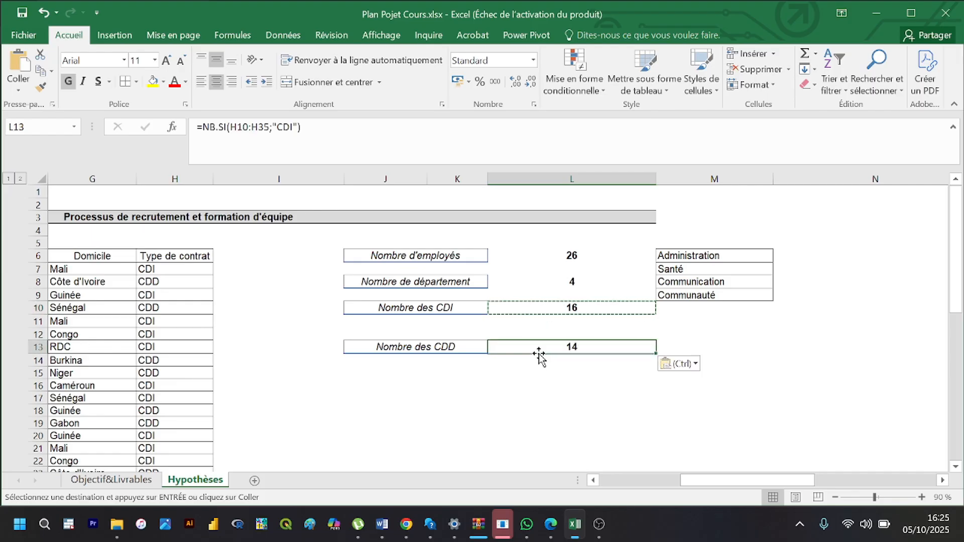
double_click(572, 352)
scroll(572, 349, down, 2)
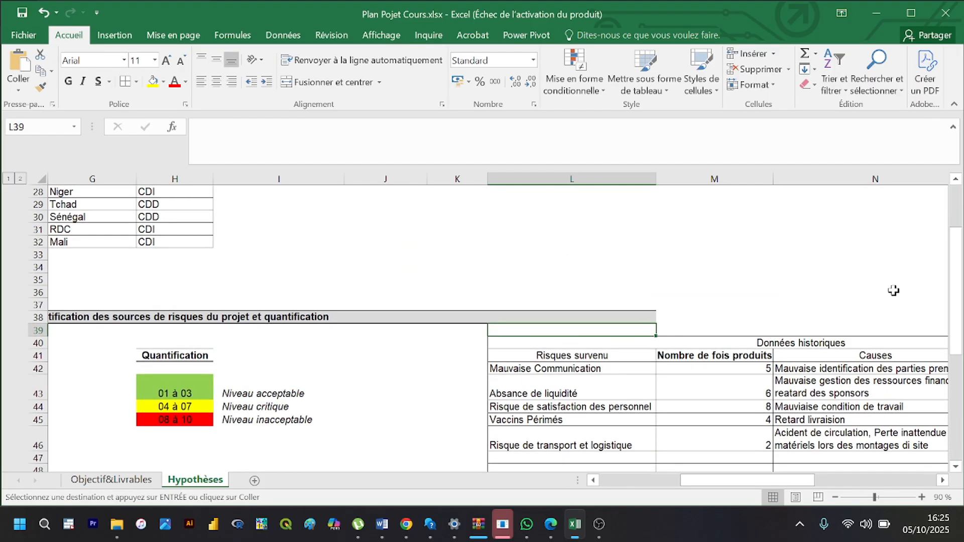
drag(953, 318, 953, 273)
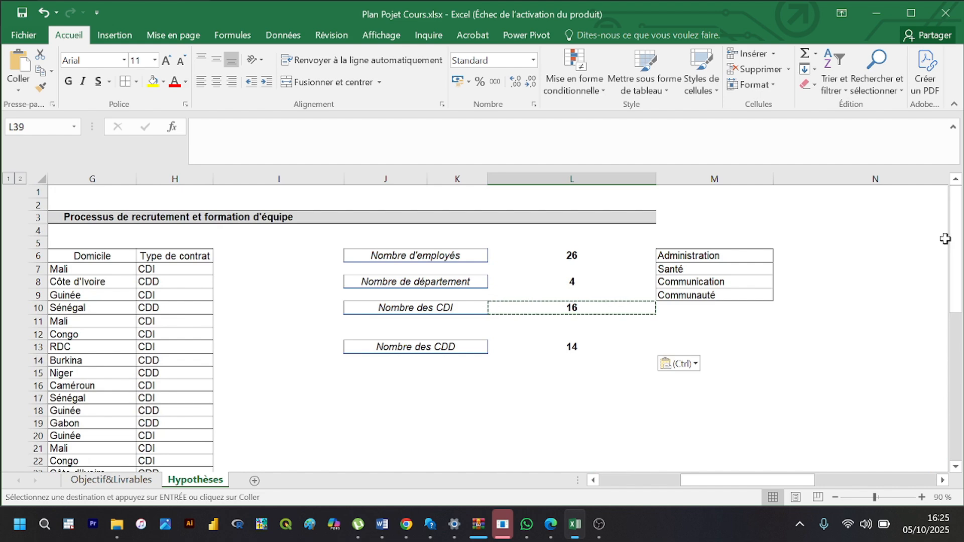
click(583, 347)
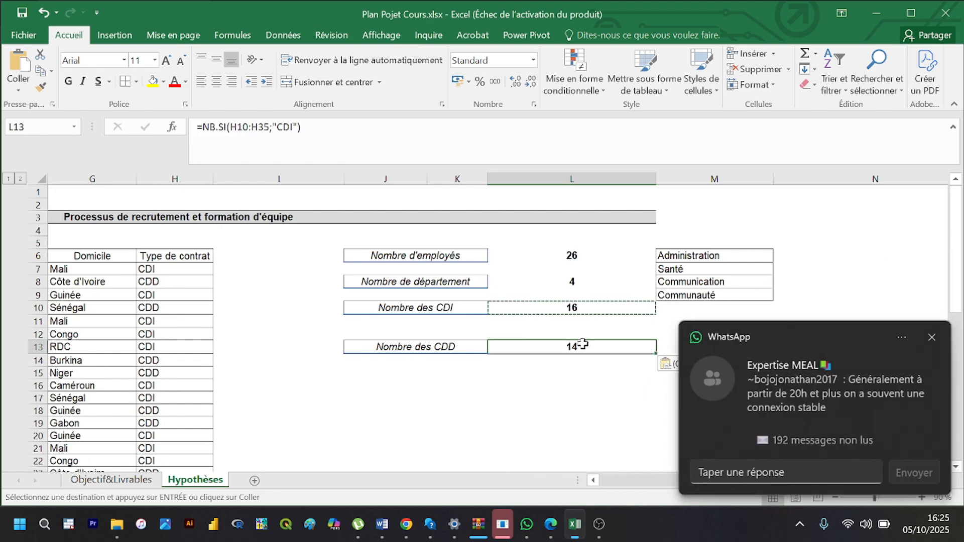
click(931, 336)
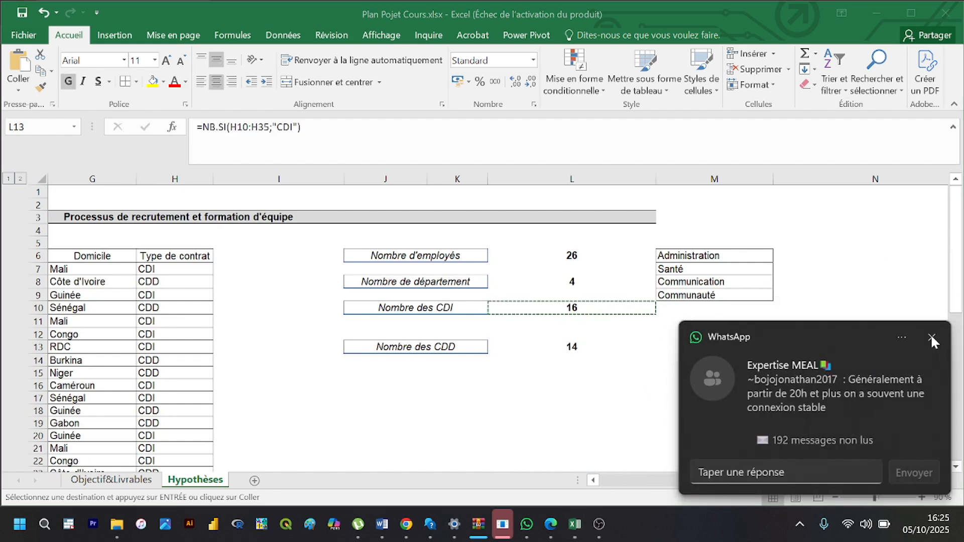
key(ctrl+v)
Step: Edit the Nombre des CDD formula in L13 to =NB.SI(H7:H35;"CDD")
double_click(594, 347)
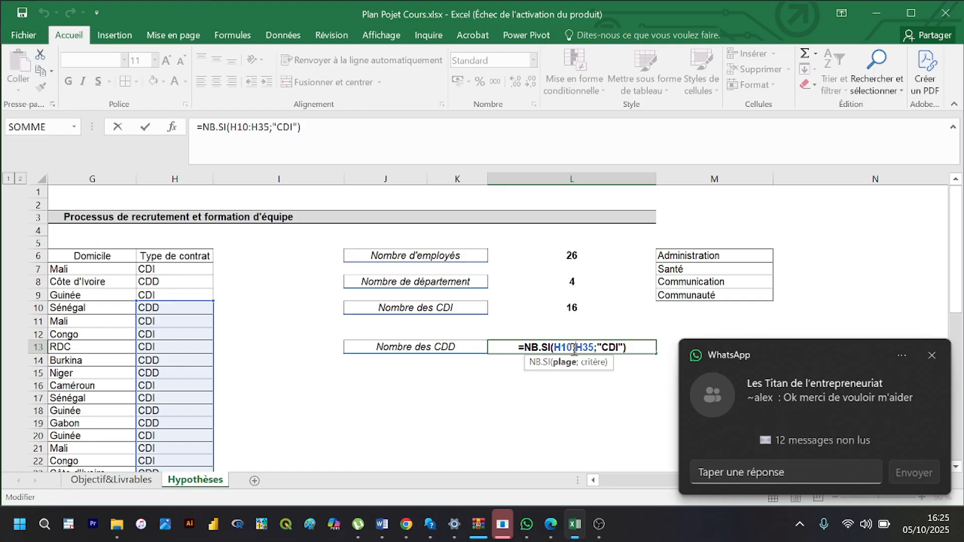
click(574, 348)
key(BackSpace)
key(BackSpace)
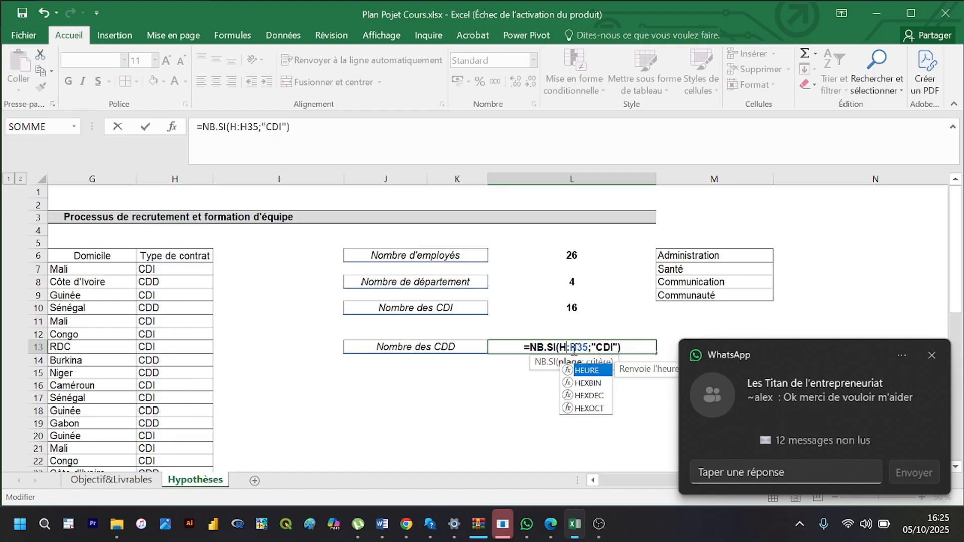
text(7)
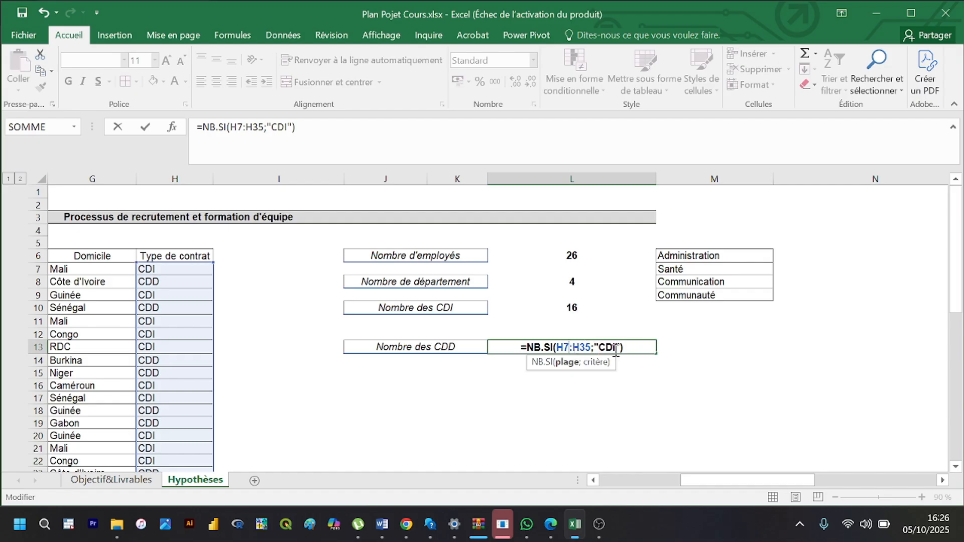
click(615, 347)
key(BackSpace)
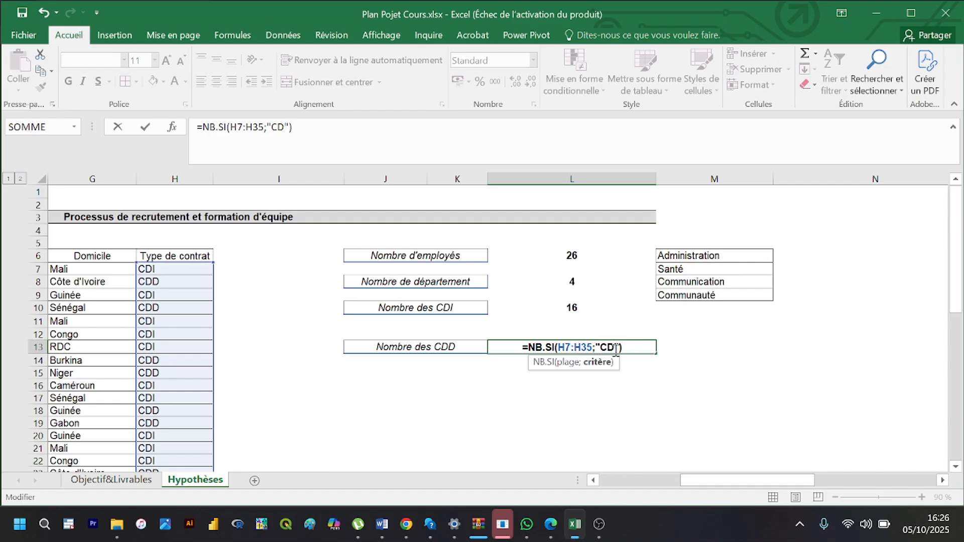
text(D)
key(Return)
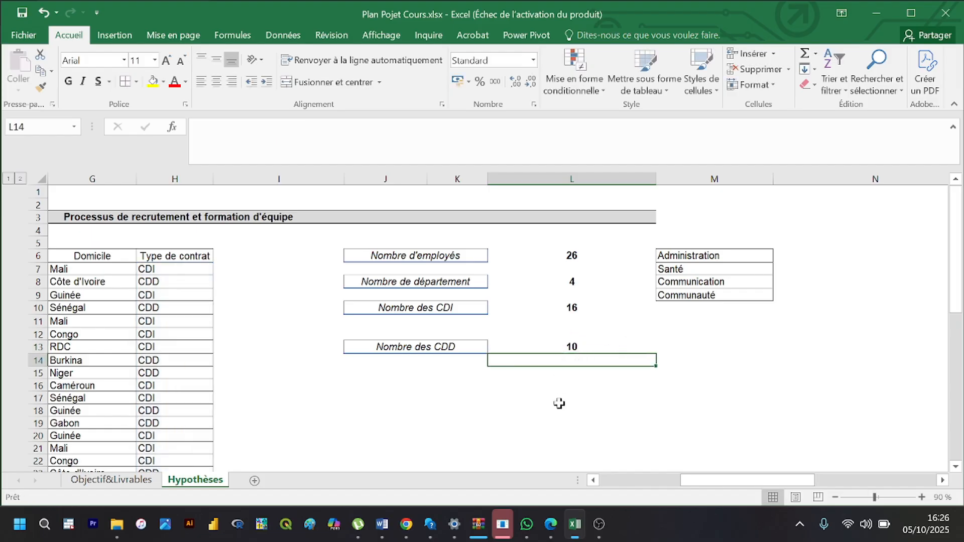
click(521, 413)
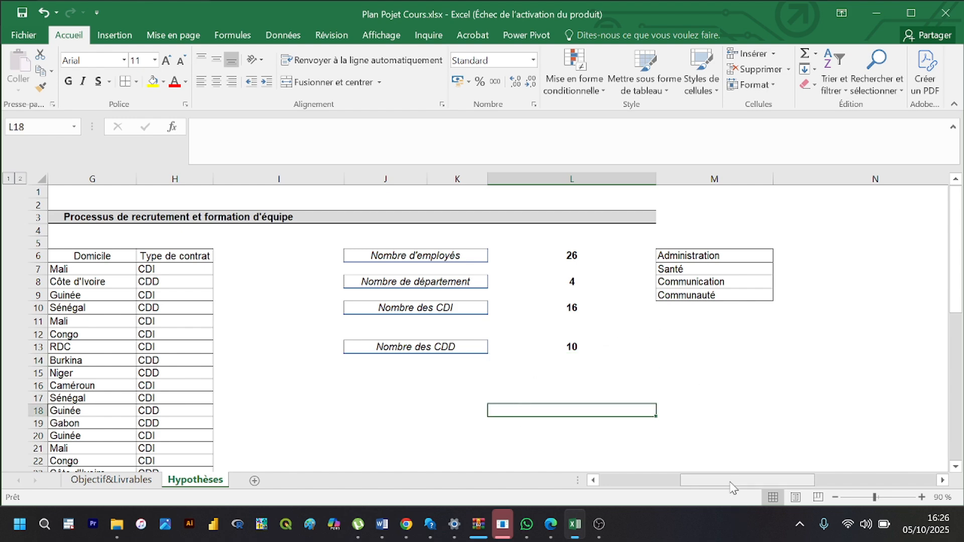
drag(734, 480, 605, 477)
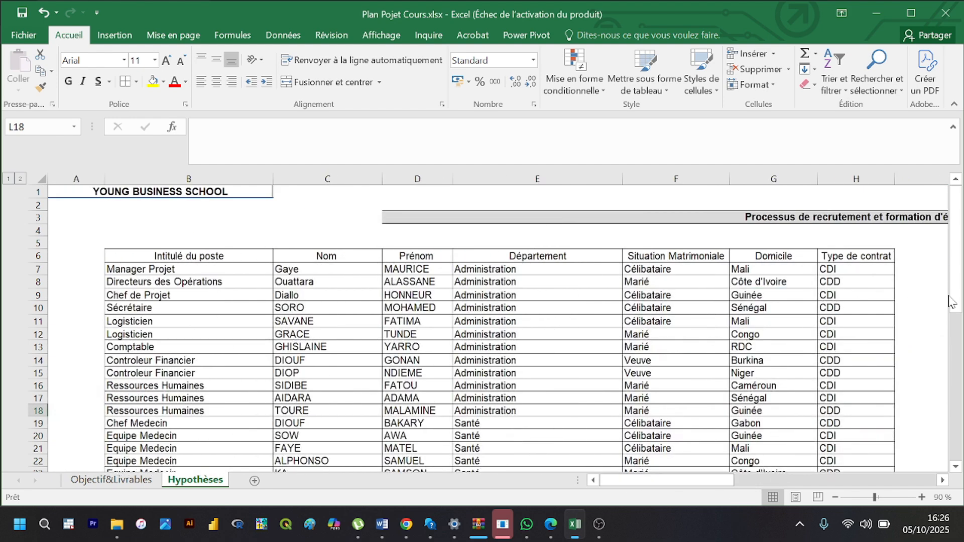
Step: Clear the Risques potentiels entries in B42:B46 and the Objectif entries in E42:E46 of the risk table
drag(957, 309, 959, 357)
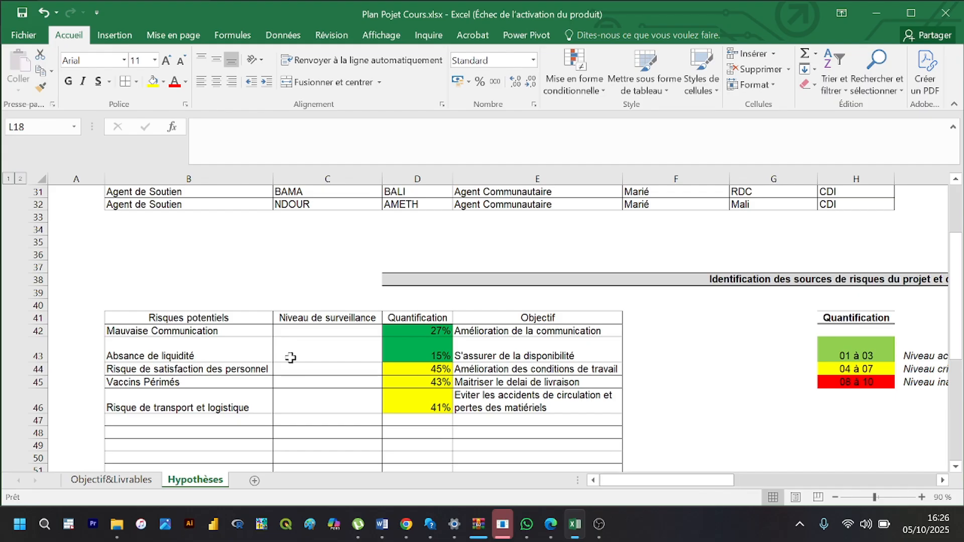
drag(227, 335, 229, 392)
key(Delete)
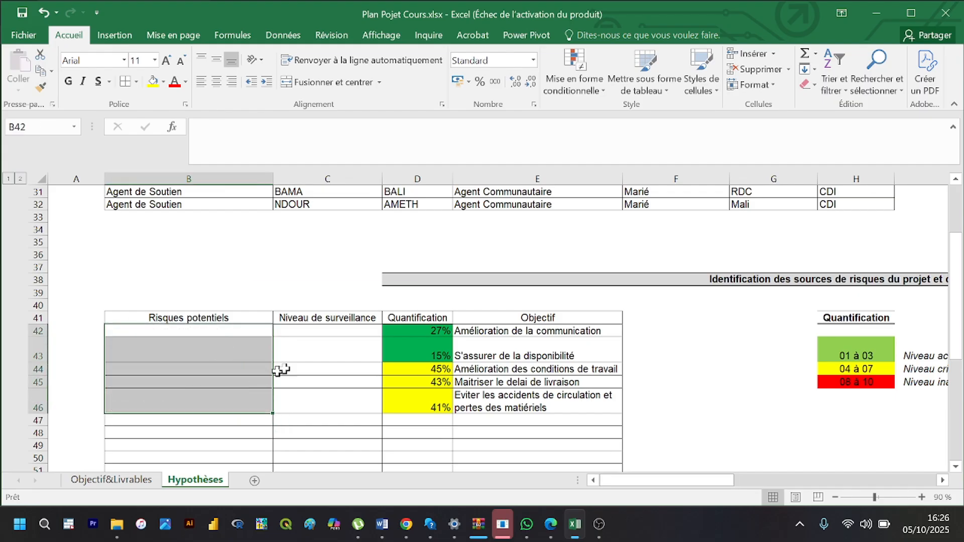
drag(469, 332, 483, 402)
key(Delete)
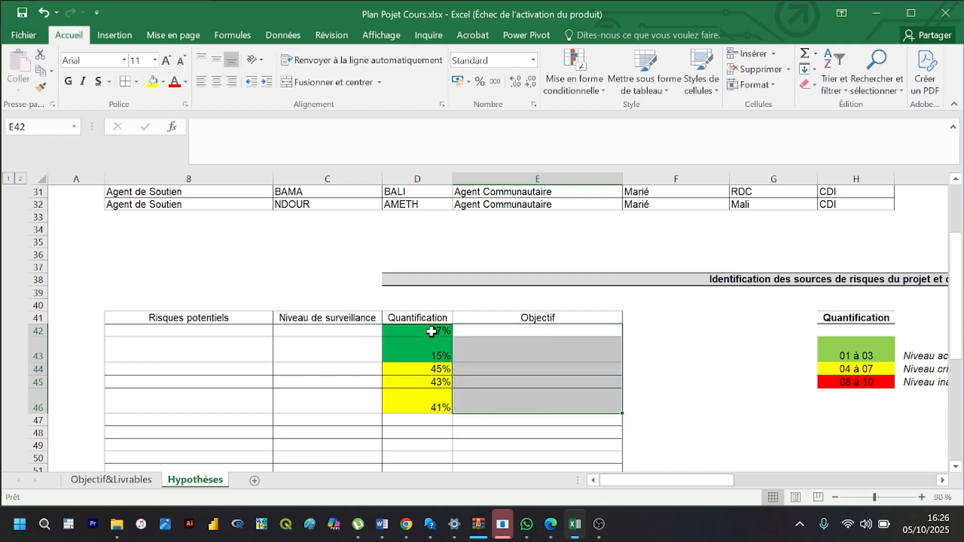
Step: Clear the Quantification formulas in D42:D46 and set those cells to no fill
drag(432, 329, 432, 407)
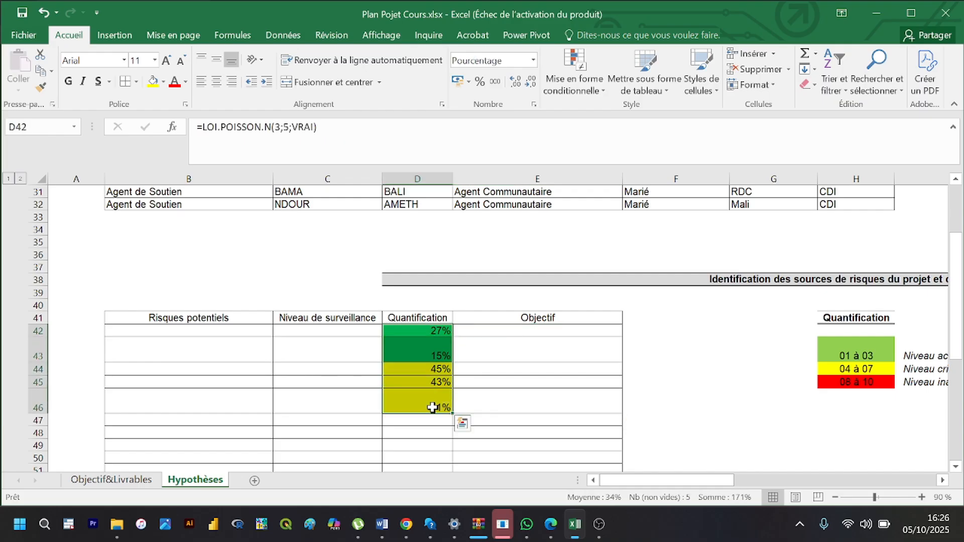
key(Delete)
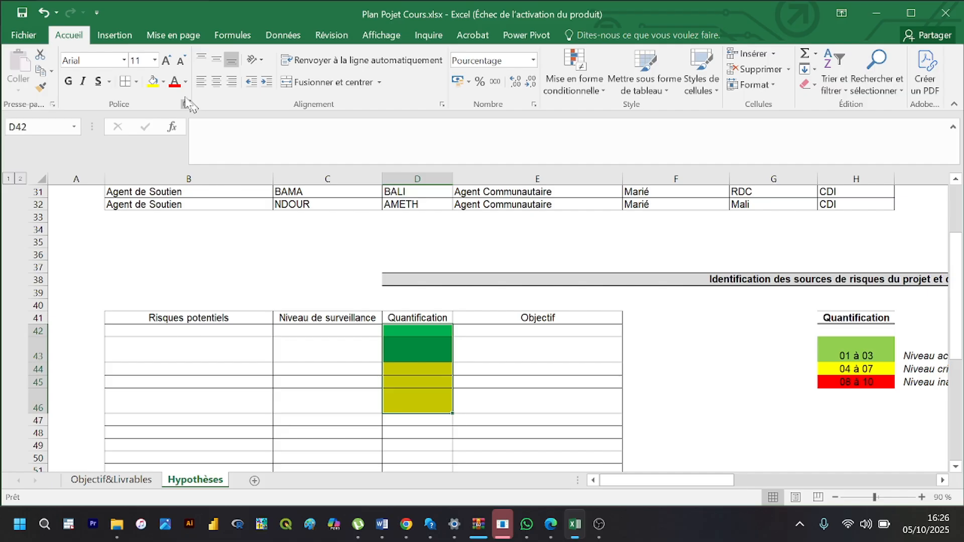
click(163, 82)
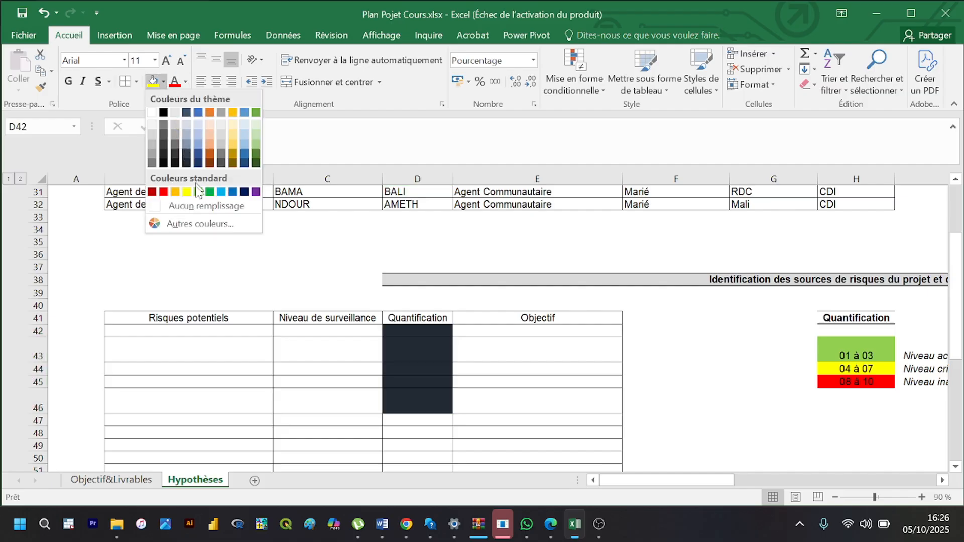
click(206, 206)
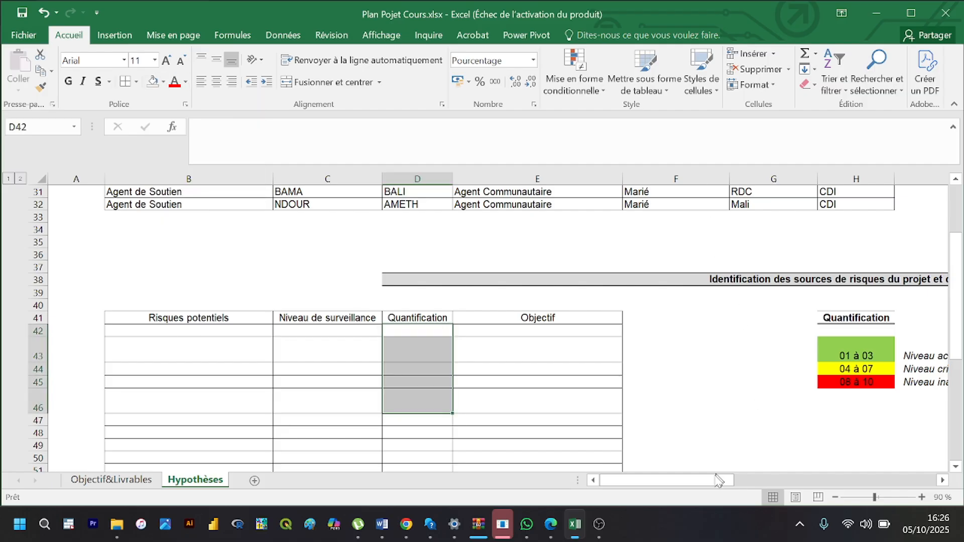
Step: Clear the Risques survenu entries in L42:L46 and the Causes entries in N42:N46 of the Données historiques table
drag(719, 480, 791, 469)
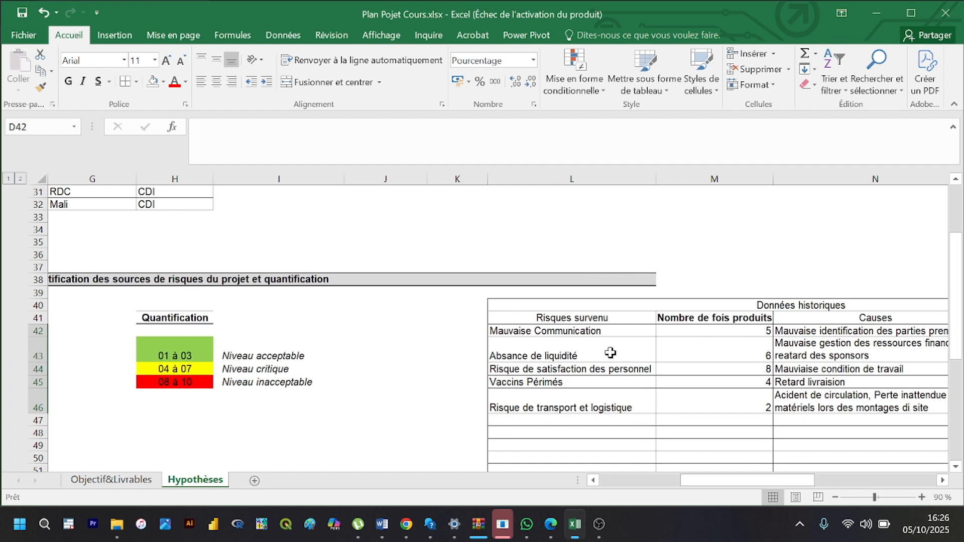
drag(596, 328, 602, 395)
key(Delete)
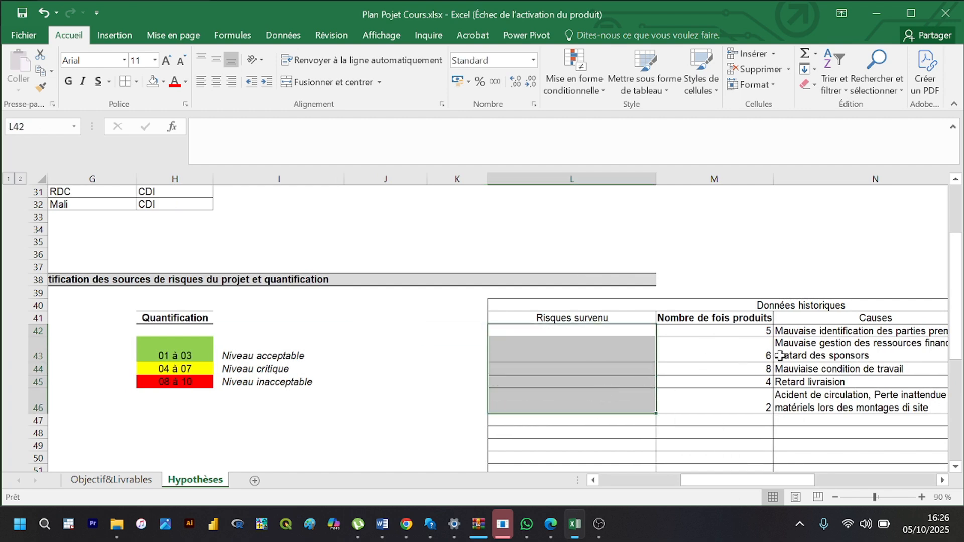
click(790, 332)
drag(790, 331, 802, 401)
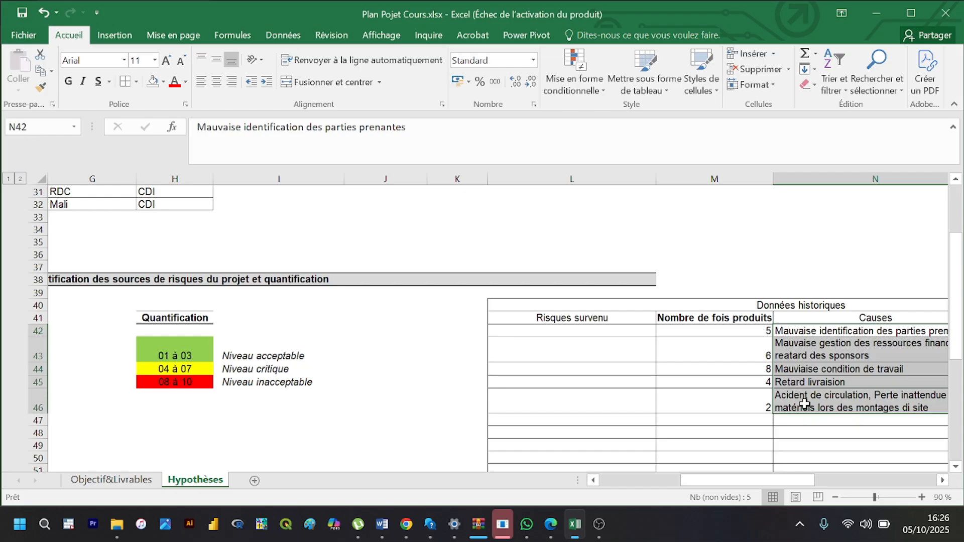
key(Delete)
Step: Clear the Nombre de fois produits values in M42:M46 of the Données historiques table
scroll(805, 404, right, 3)
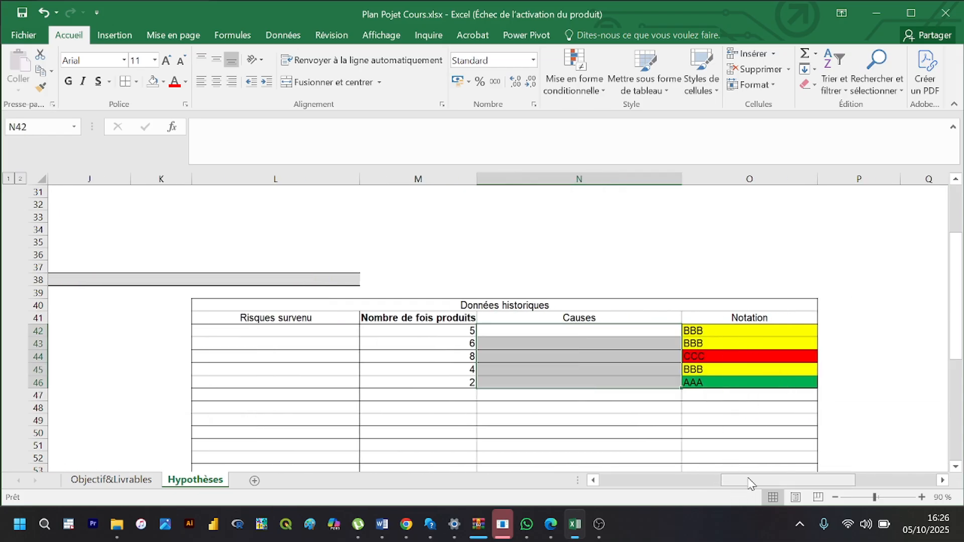
drag(752, 482, 639, 496)
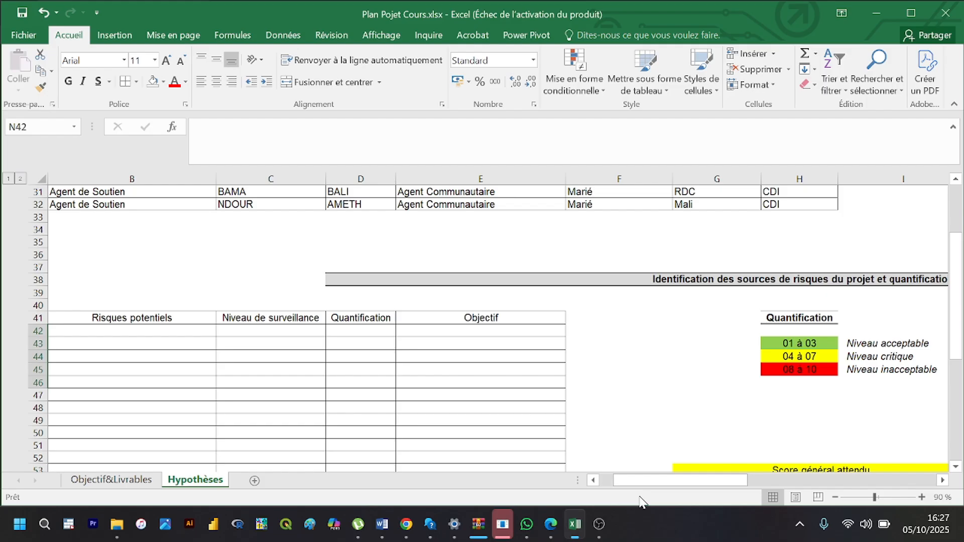
key(Down)
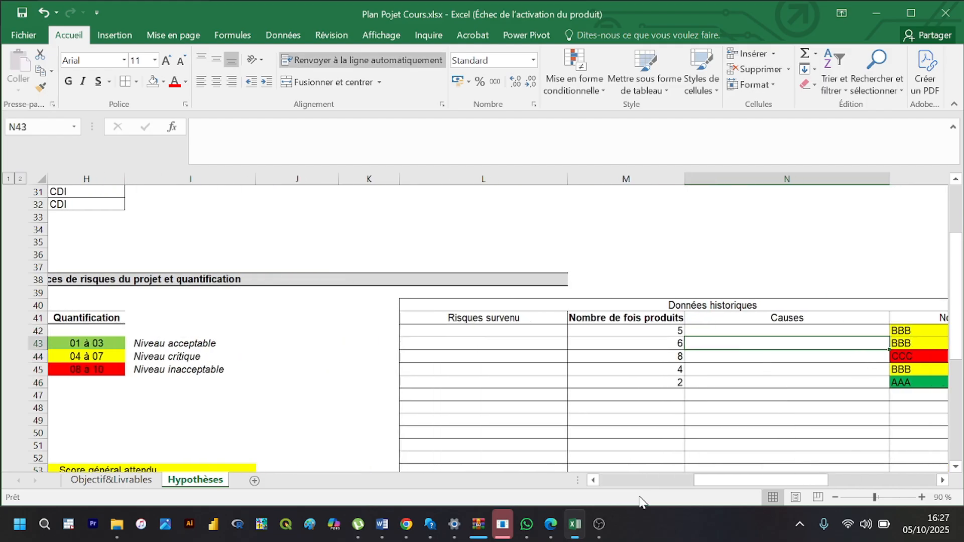
key(Left)
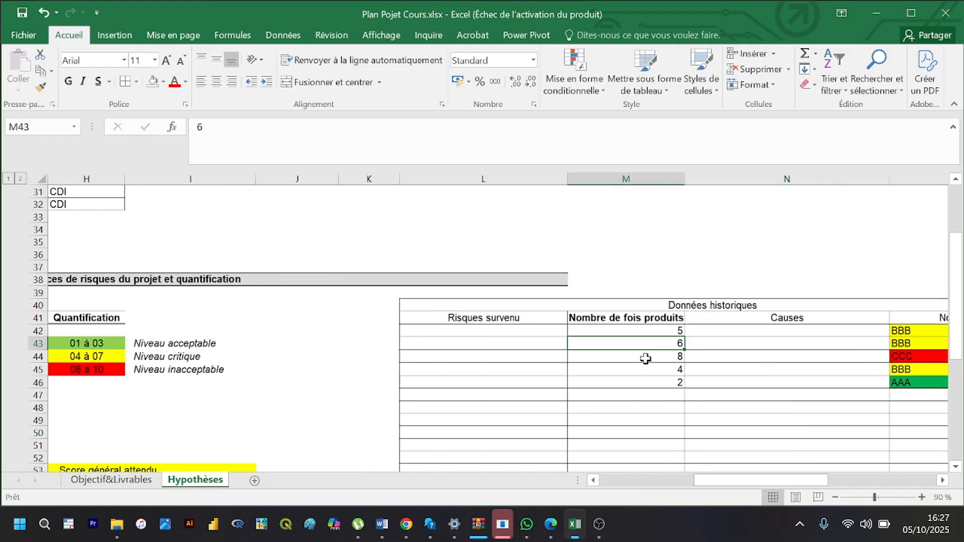
click(641, 329)
drag(641, 330, 645, 382)
key(BackSpace)
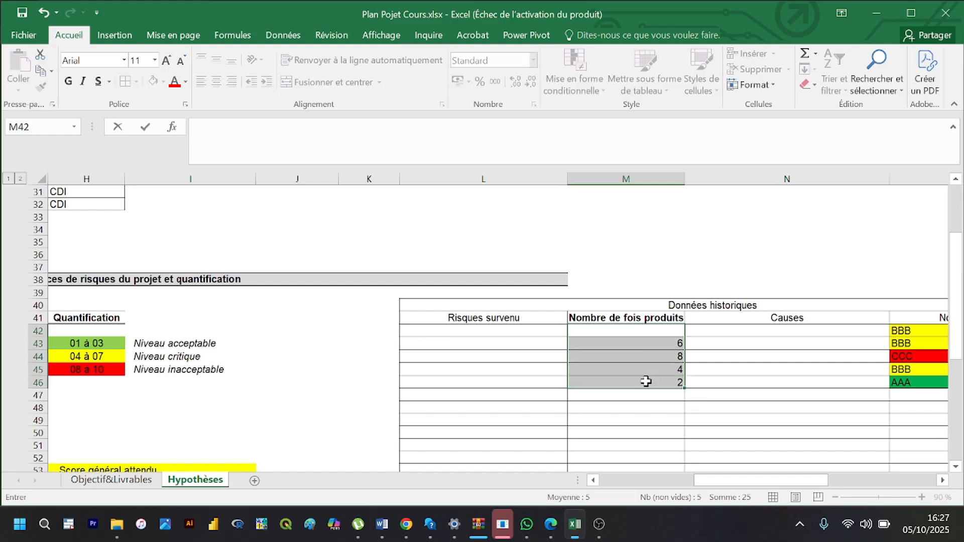
click(645, 382)
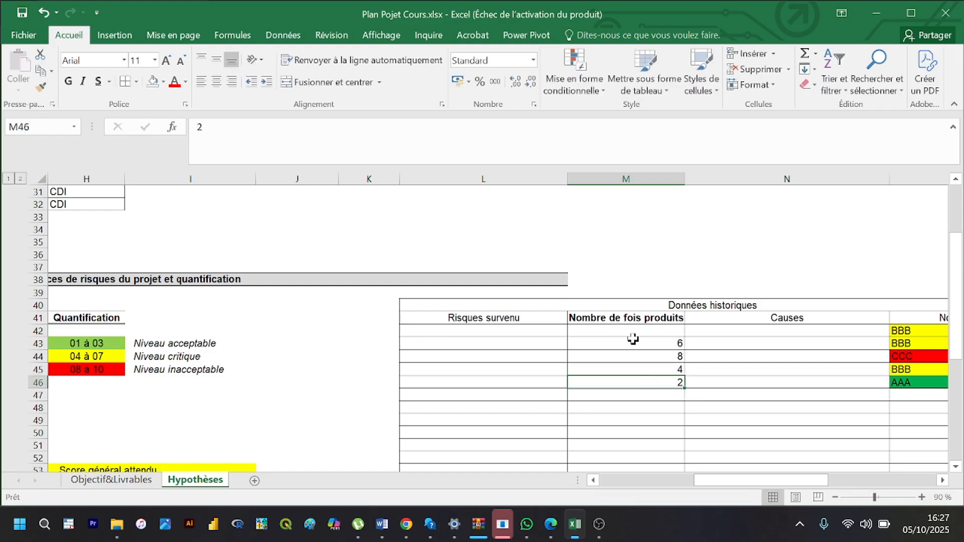
drag(628, 331, 626, 380)
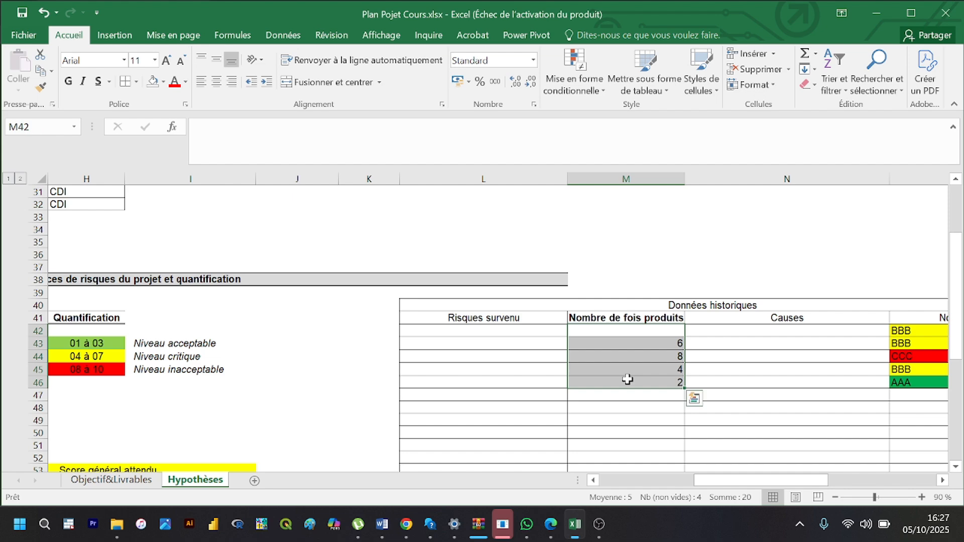
key(Delete)
click(481, 397)
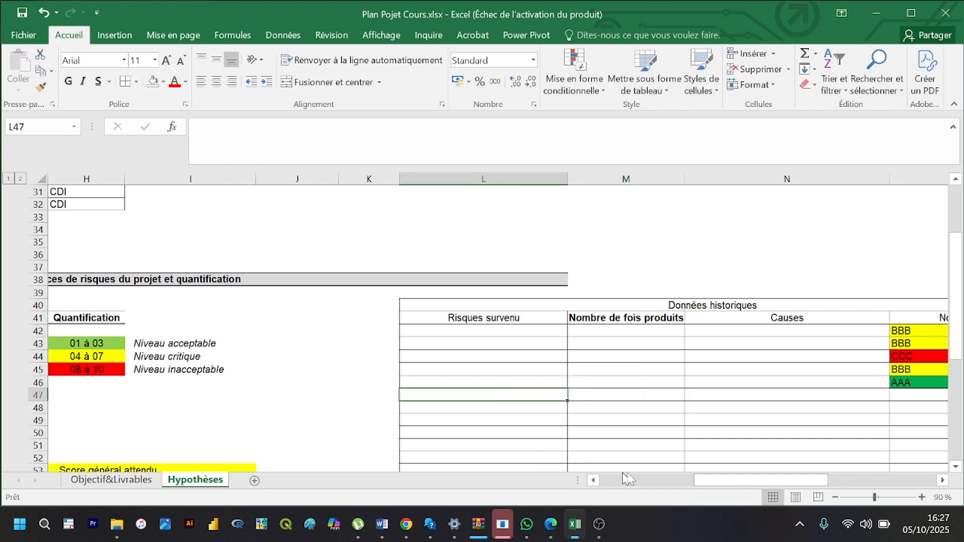
Step: Examine the Données historiques table down to TOTAL GENERAL, the Risques potentiels table, the Quantification scale and the Score général attendu
drag(731, 480, 717, 488)
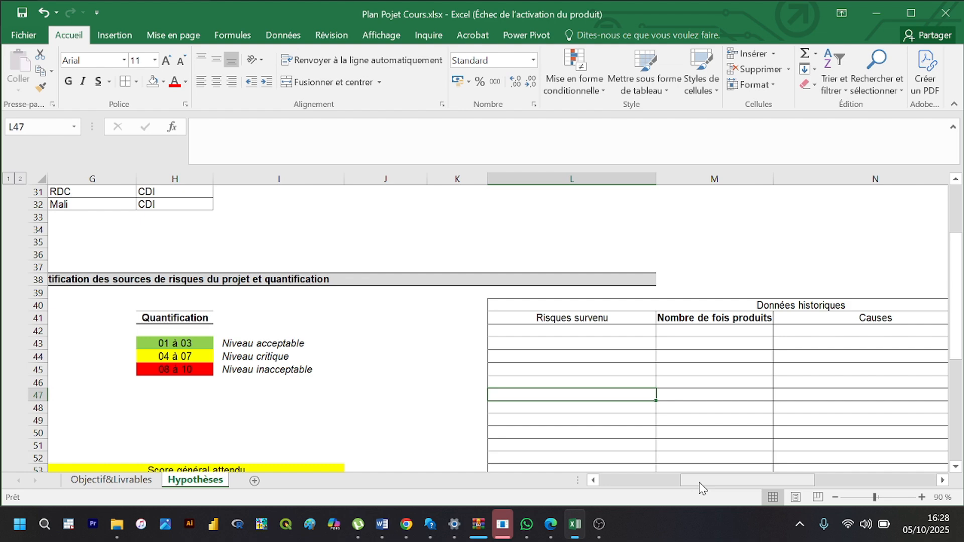
drag(700, 487, 730, 489)
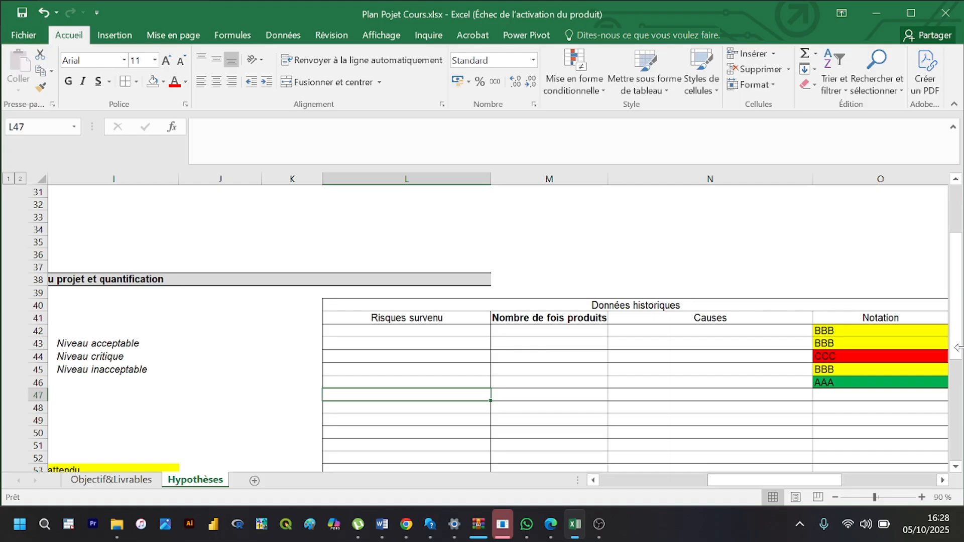
mouse_move(957, 347)
mouse_down()
mouse_move(953, 367)
mouse_move(955, 358)
mouse_up()
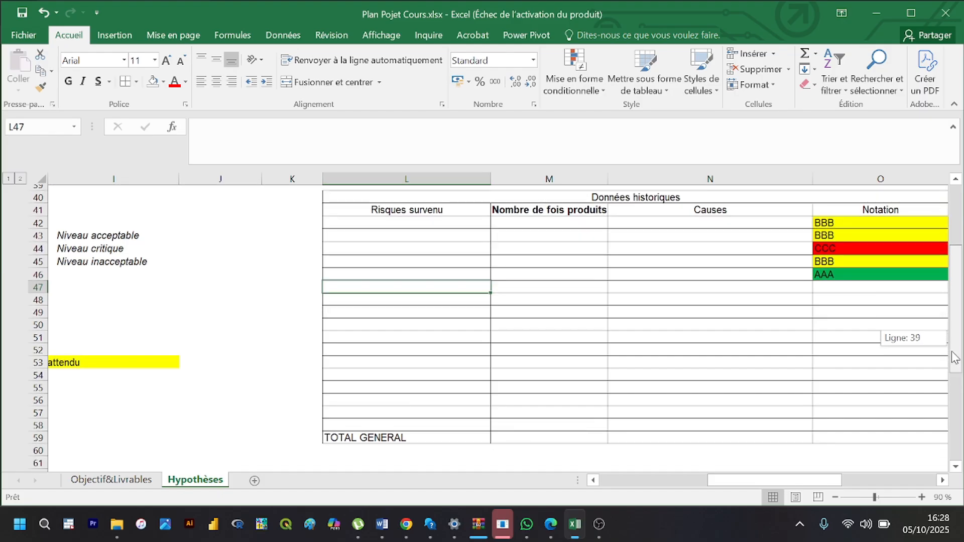
drag(954, 358, 954, 357)
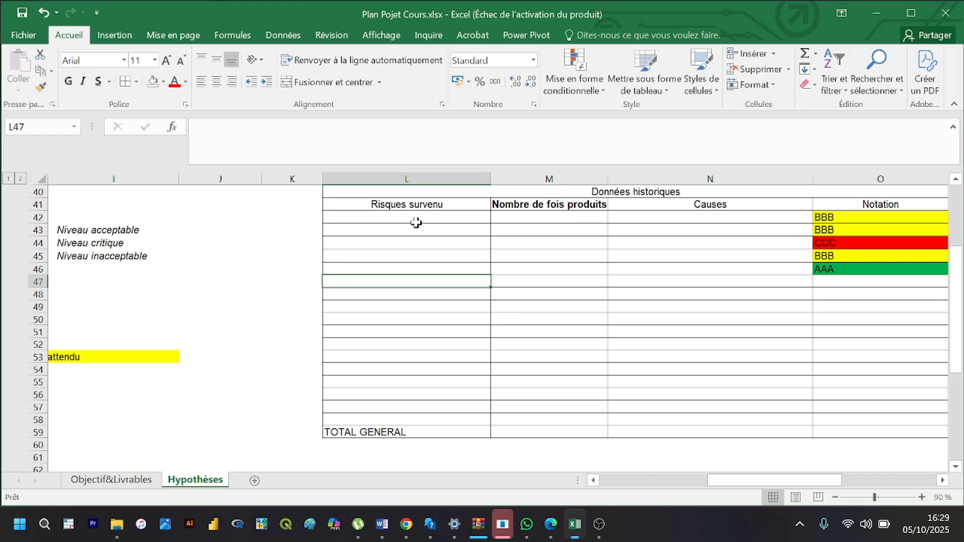
click(411, 217)
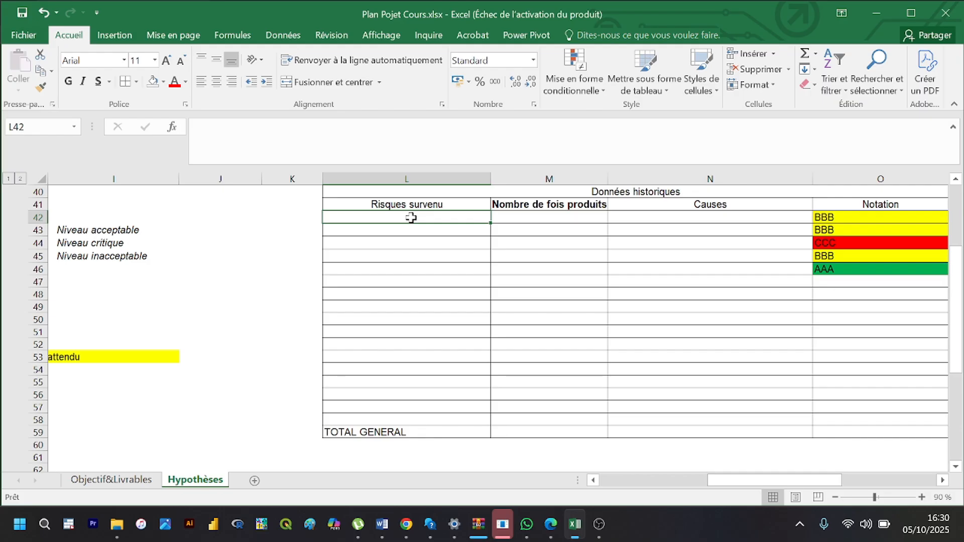
click(526, 217)
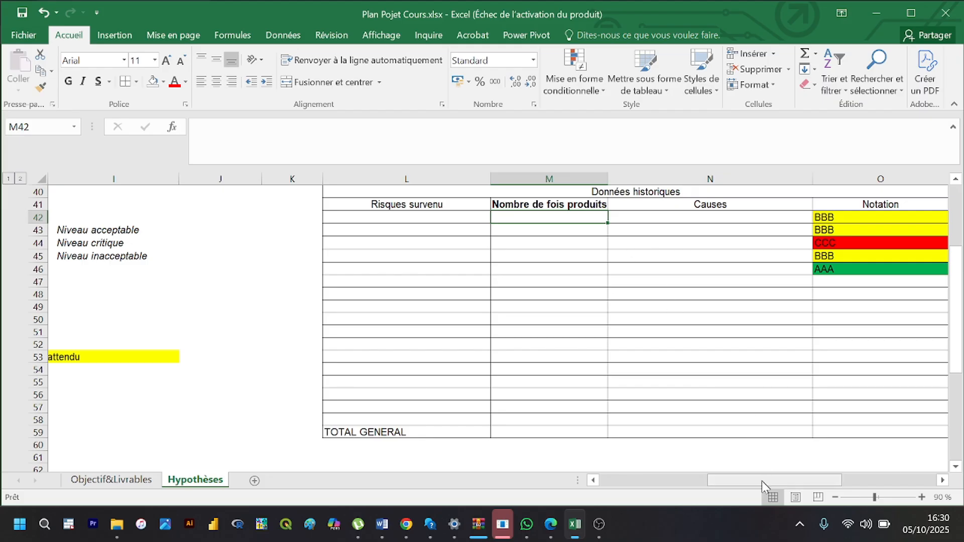
drag(761, 481, 667, 484)
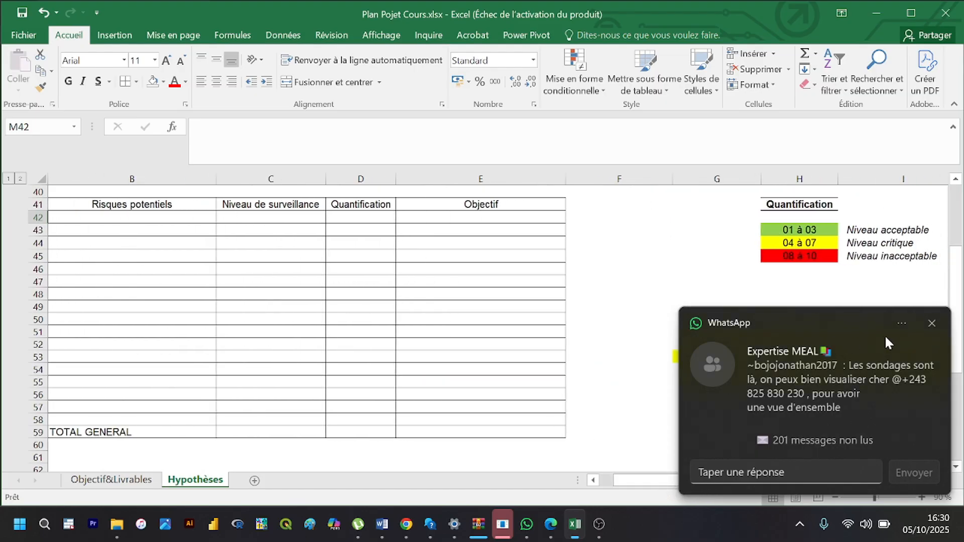
click(932, 322)
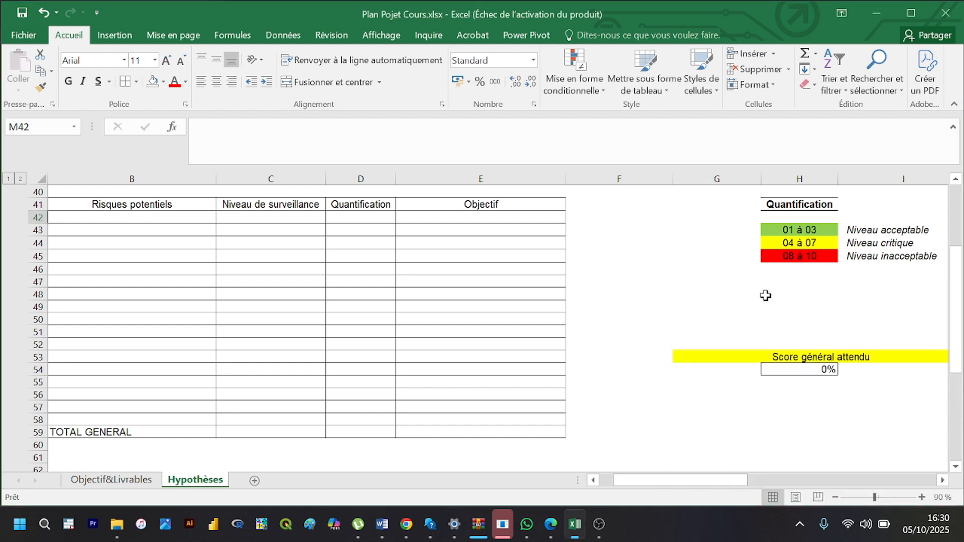
click(674, 280)
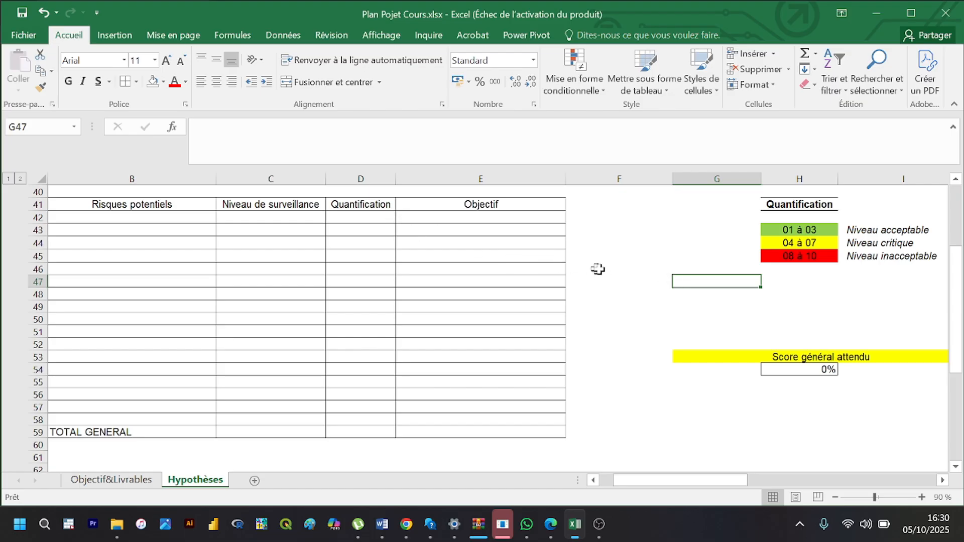
drag(713, 483, 792, 469)
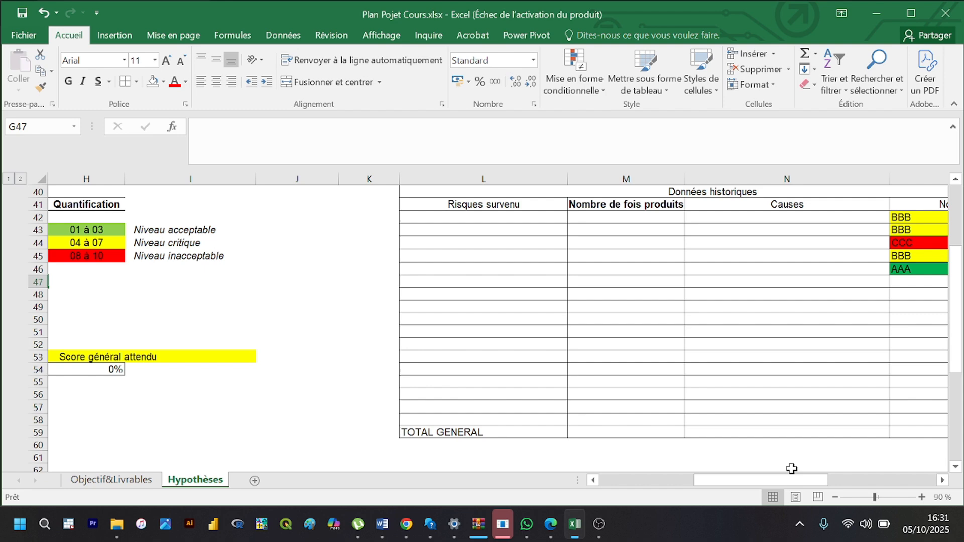
Step: Switch to the Google Meet call in Edge to check the participants, and dismiss the WhatsApp notification
click(550, 530)
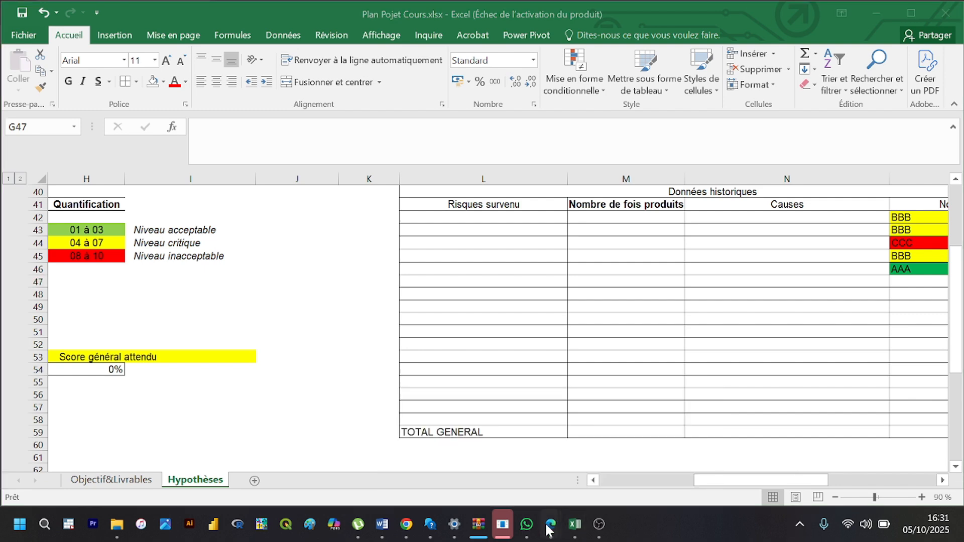
click(507, 451)
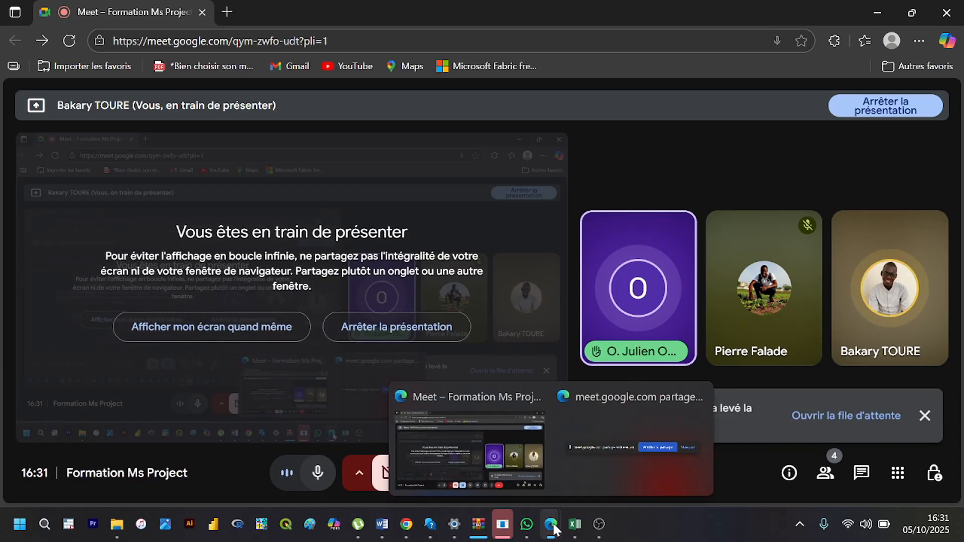
mouse_move(580, 531)
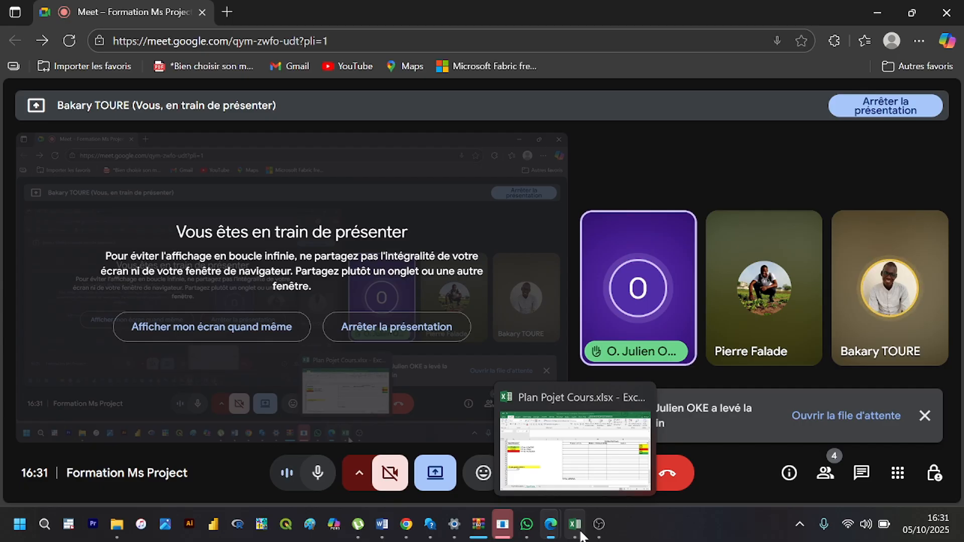
mouse_move(581, 490)
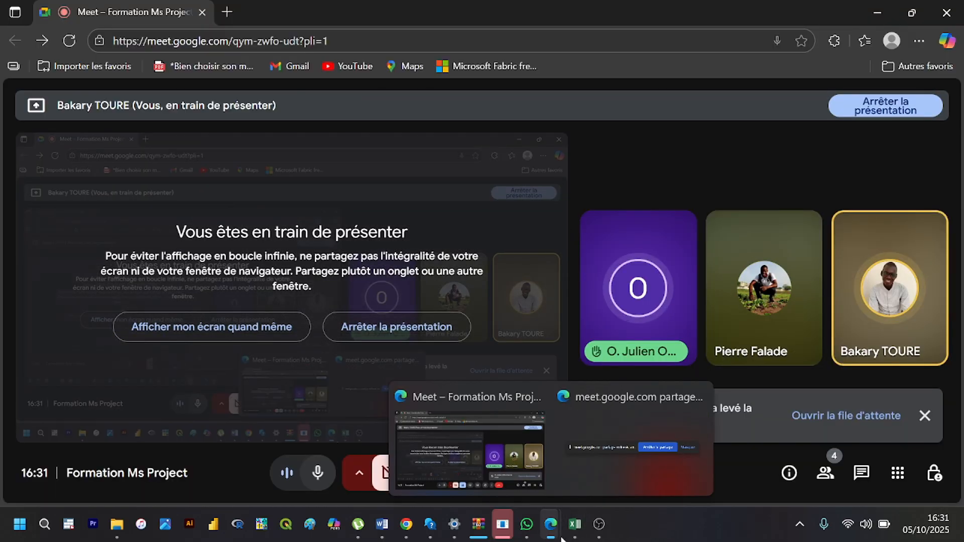
mouse_move(607, 234)
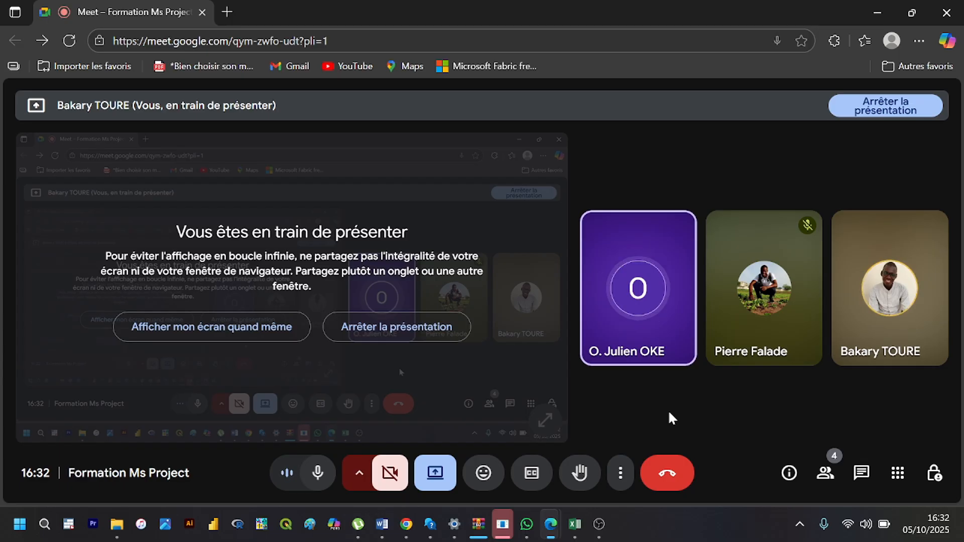
mouse_move(647, 333)
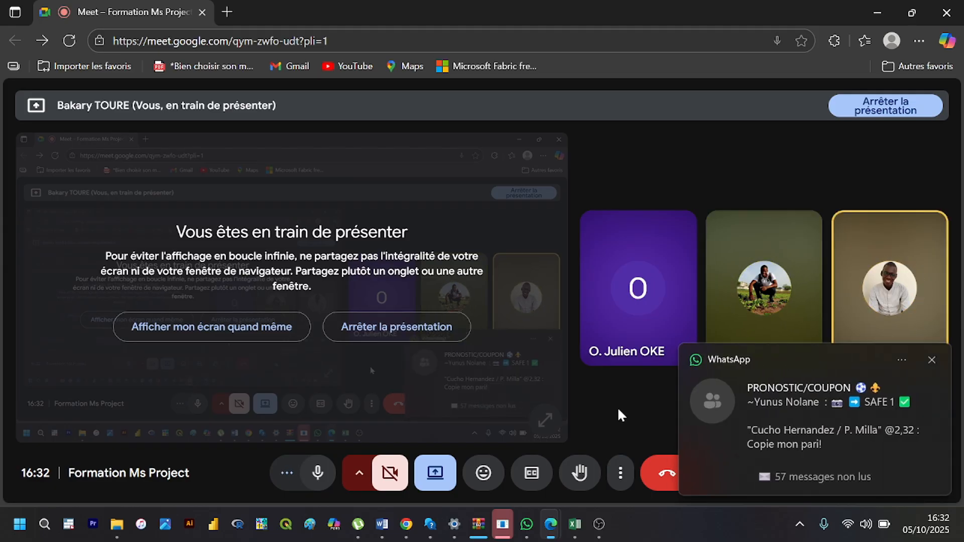
click(930, 362)
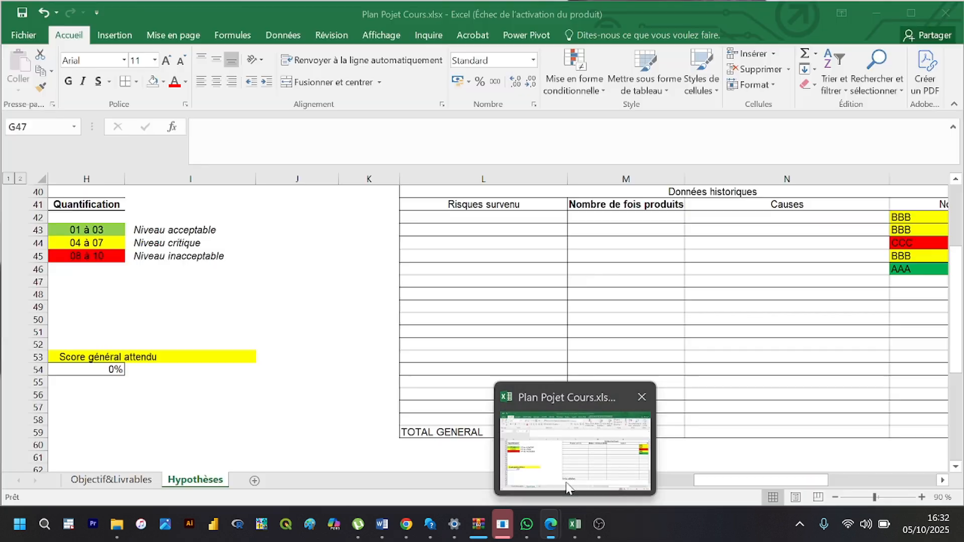
Step: Switch back to the Plan Pojet Cours.xlsx workbook in Excel and dismiss the WhatsApp notification
click(569, 486)
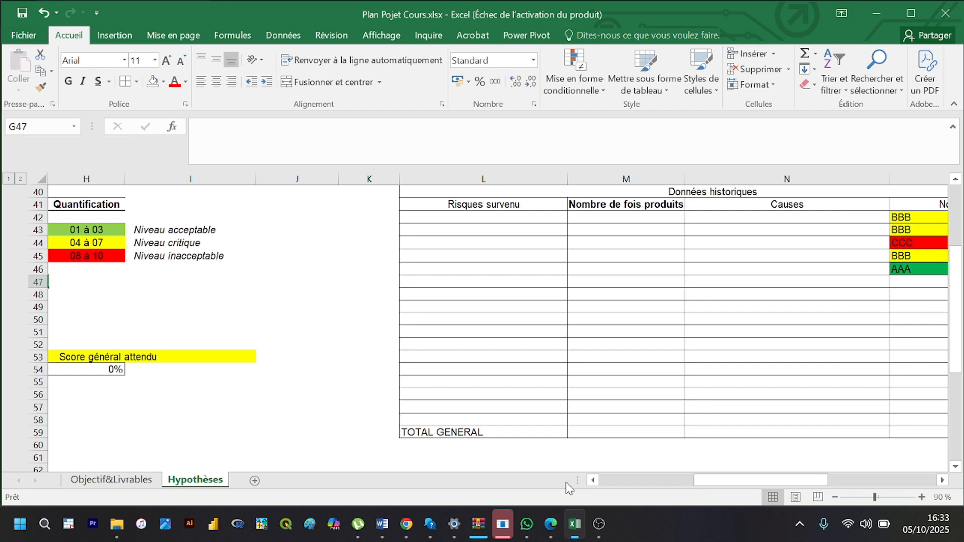
mouse_move(575, 524)
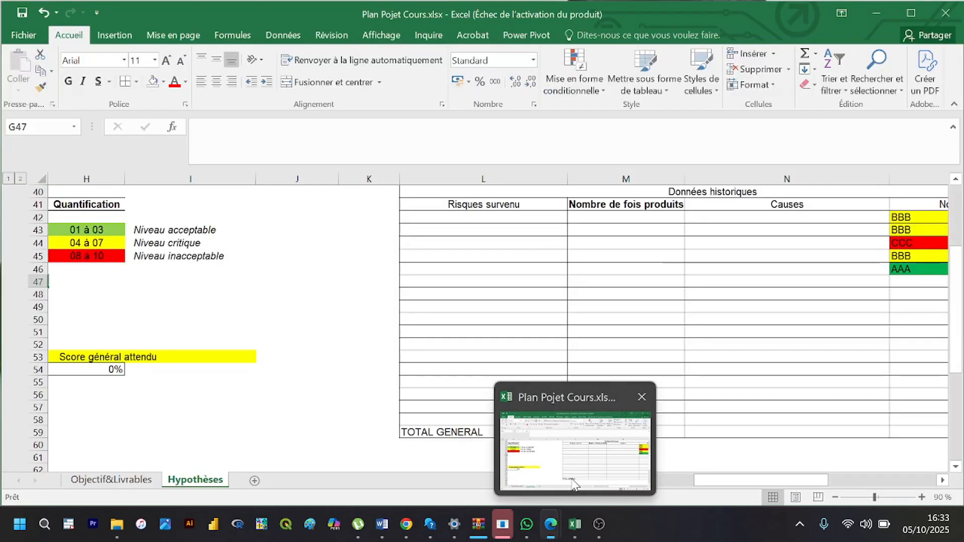
click(572, 483)
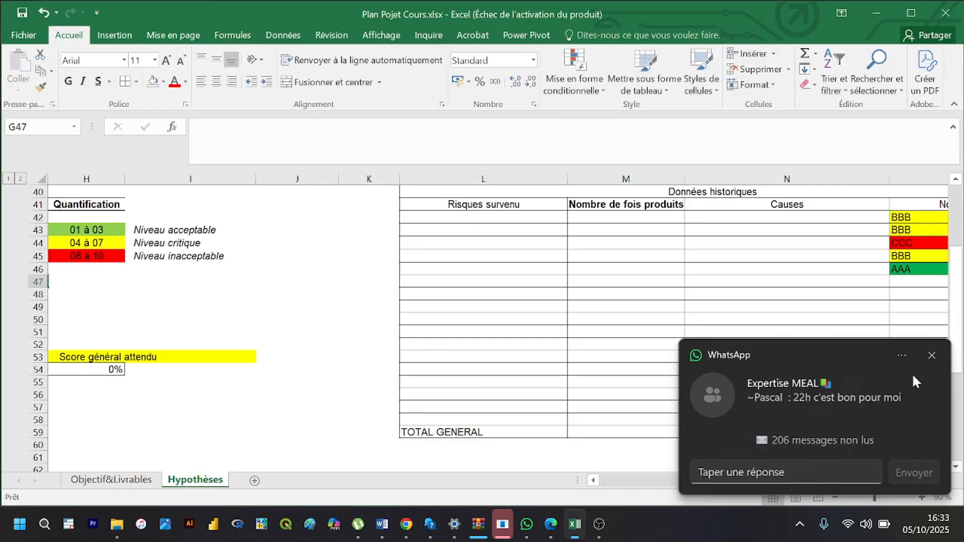
click(933, 356)
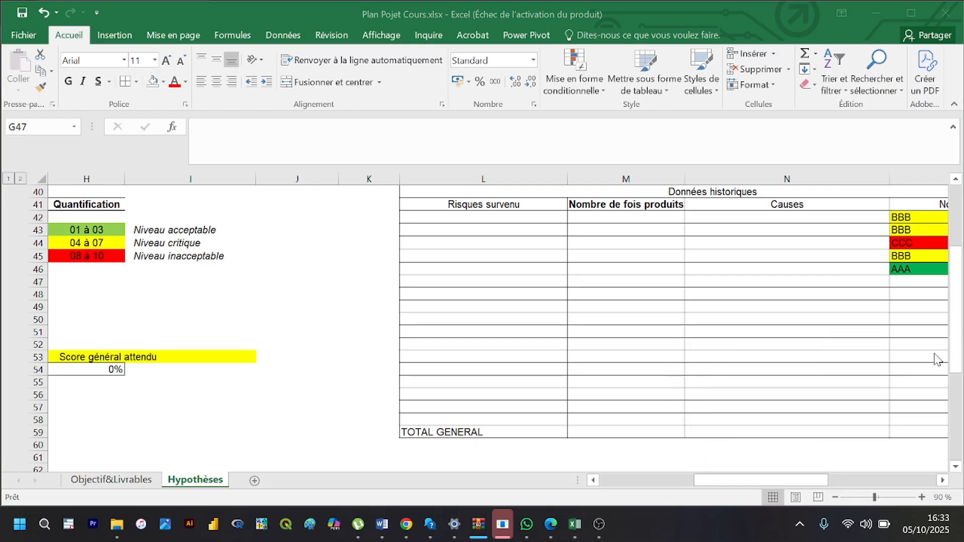
Step: Check the Google Meet call in Edge, and return to the Hypothèses sheet in Excel
mouse_move(585, 529)
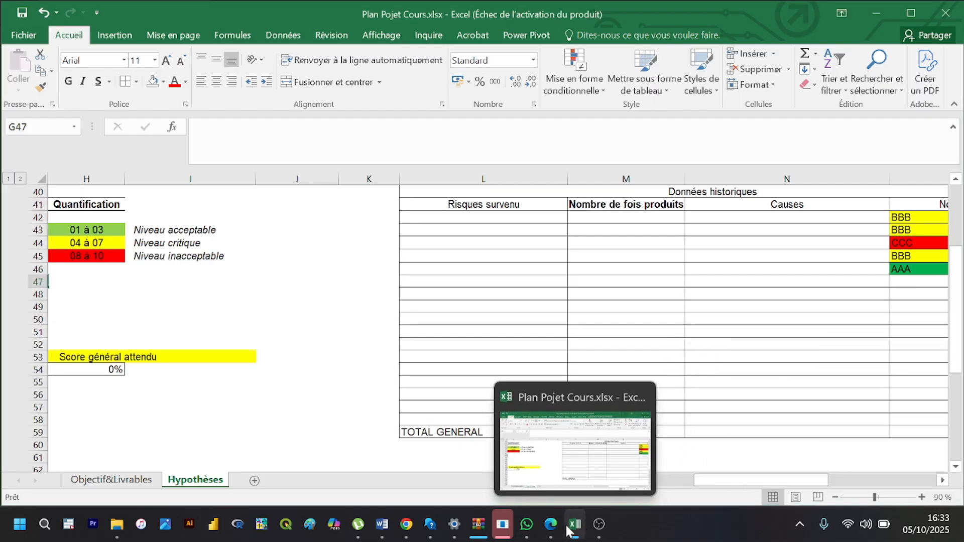
mouse_move(551, 525)
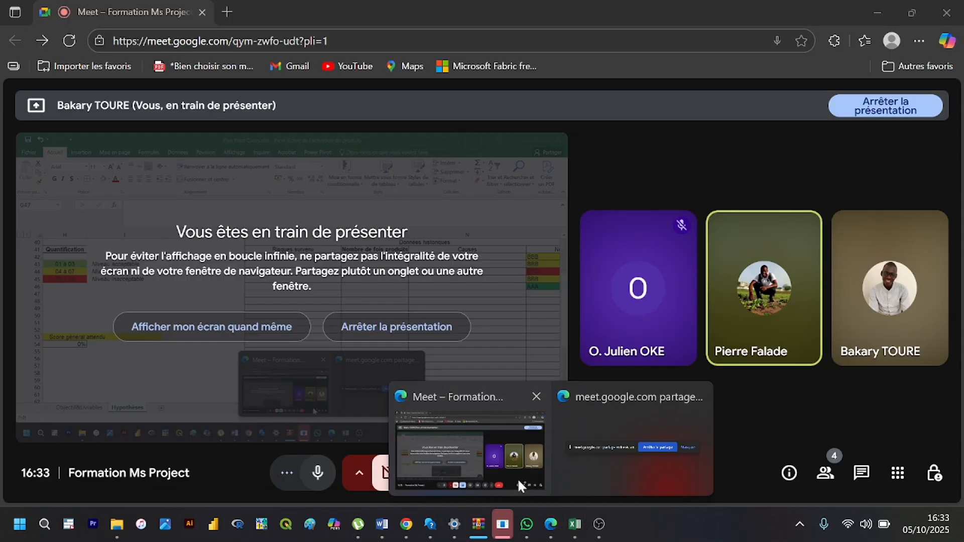
click(517, 478)
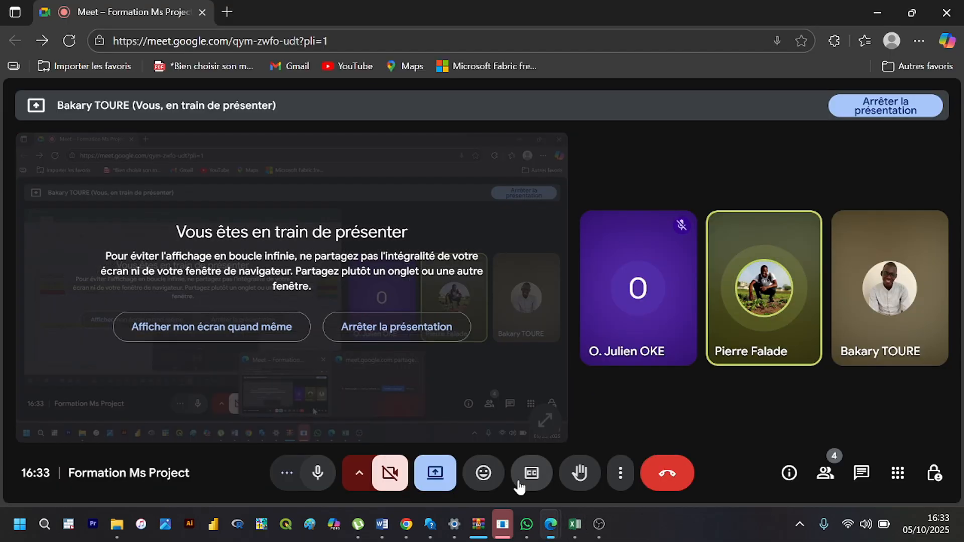
click(575, 524)
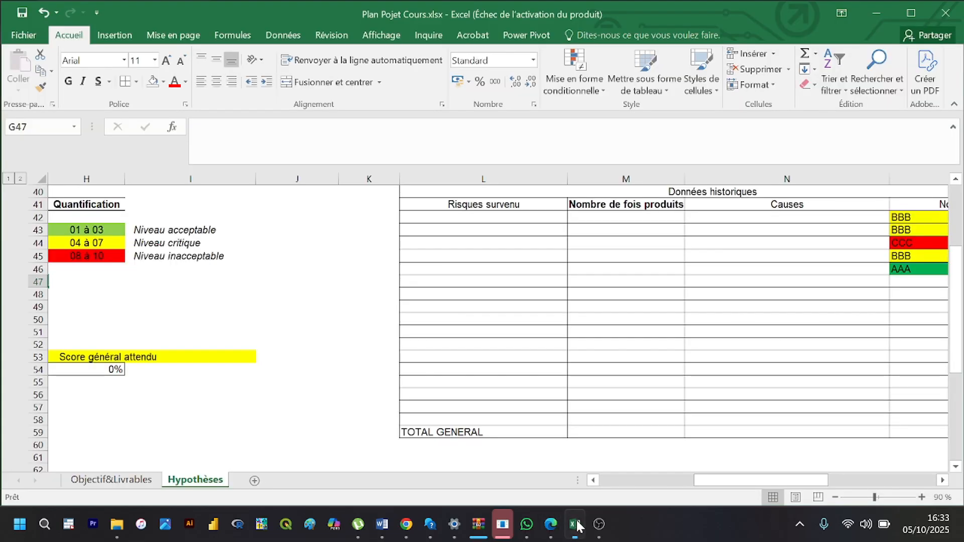
Step: Enter "Mauvaise sensibilisation" in L42 as the first Risques survenu entry of the Données historiques table
click(482, 220)
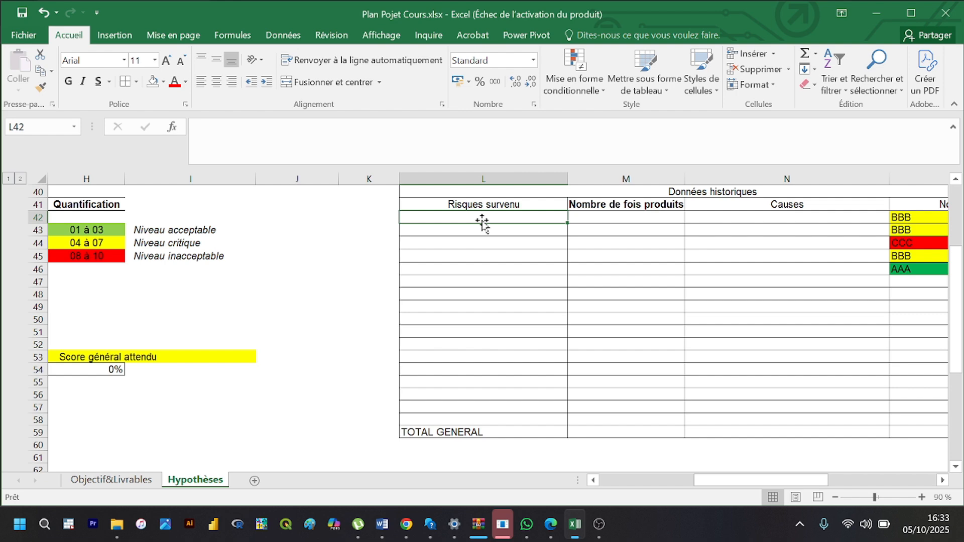
text(M)
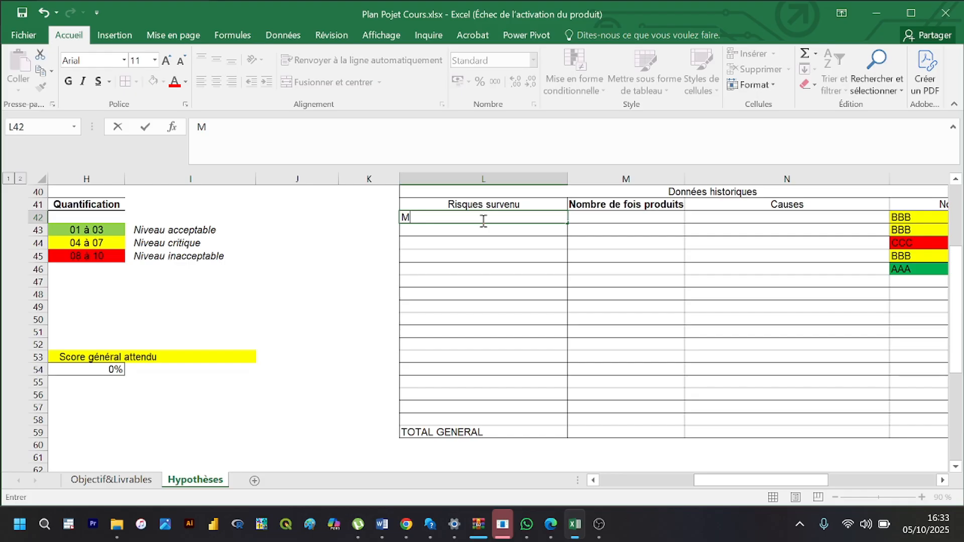
text(auvaise sens)
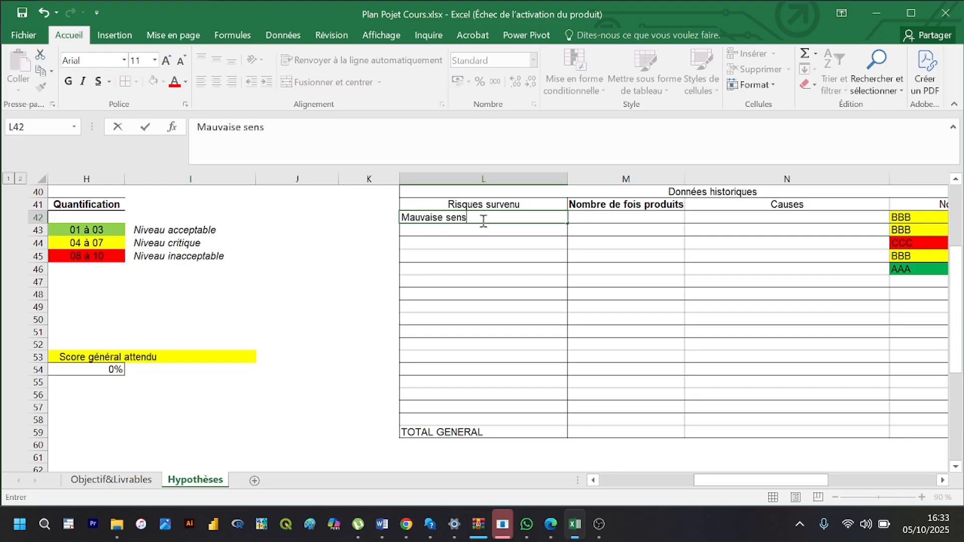
text(ibilisation)
click(693, 221)
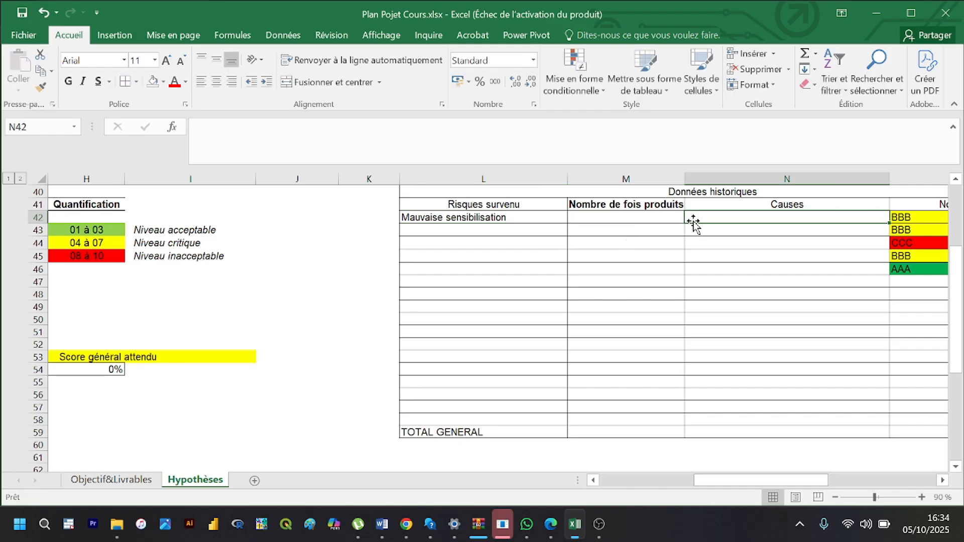
text(Résistance)
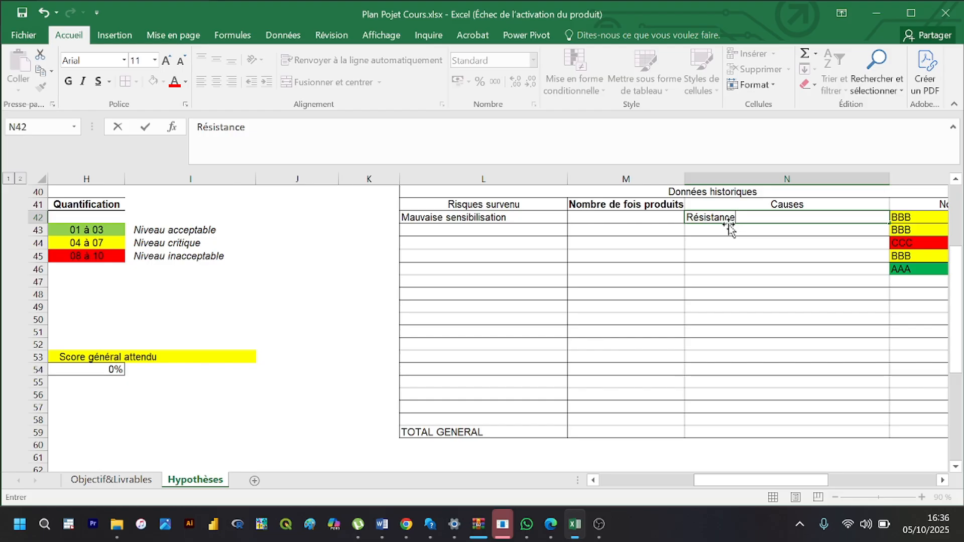
key(BackSpace)
key(BackSpace)
key(BackSpace)
key(BackSpace)
key(BackSpace)
key(BackSpace)
key(BackSpace)
key(BackSpace)
key(BackSpace)
key(BackSpace)
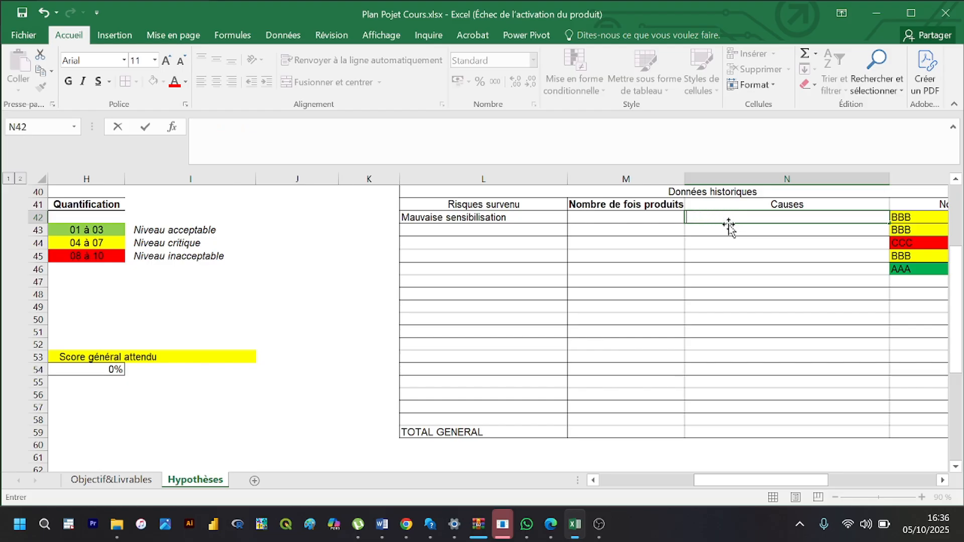
Step: Enter "Manque c'est de moyen" as the cause in N42 and 3 as the Nombre de fois produits in M42
text(Manque c'e'es)
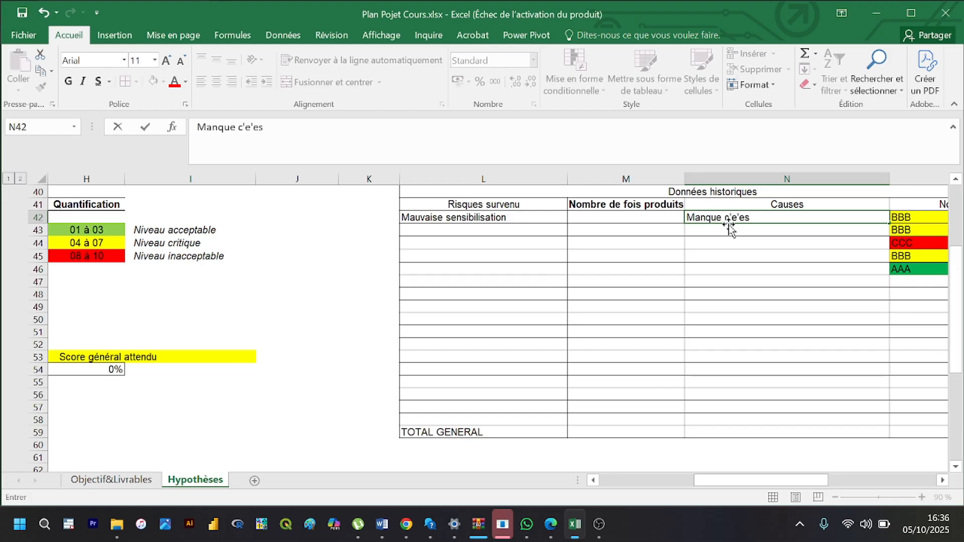
key(BackSpace)
key(BackSpace)
key(BackSpace)
text(st de moyen)
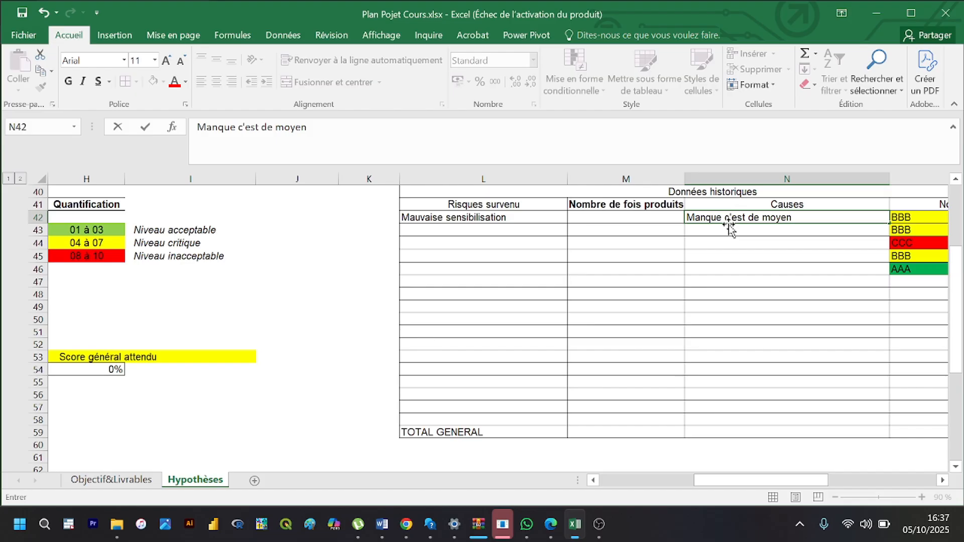
click(651, 215)
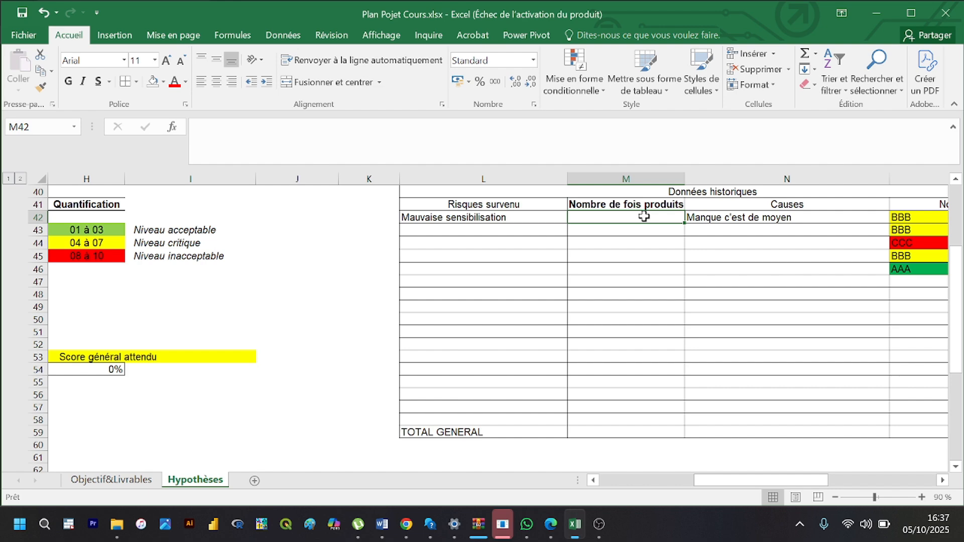
text(3)
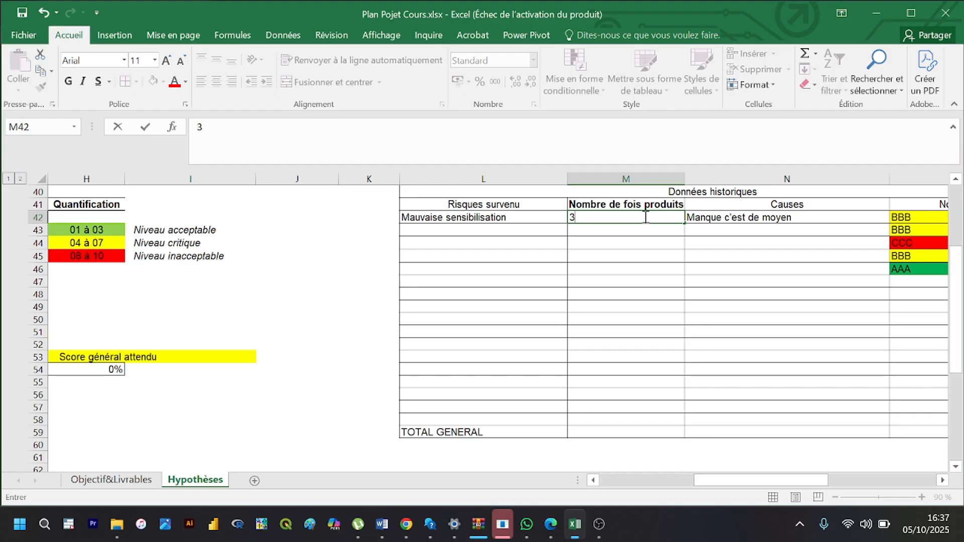
Step: Enter "Vaccins Périmés" in L43 as the second Risques survenu entry
click(511, 230)
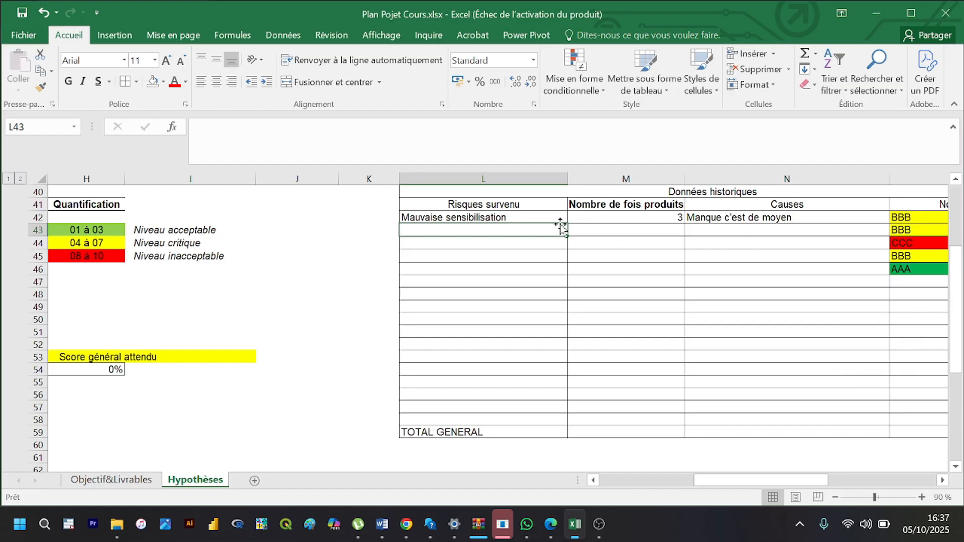
text(Vaccins)
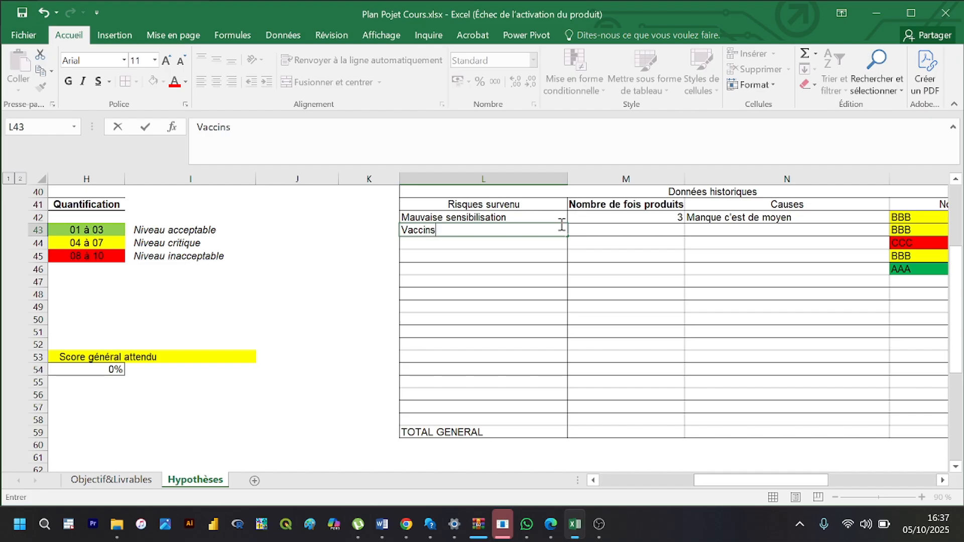
text( Périmés)
key(Return)
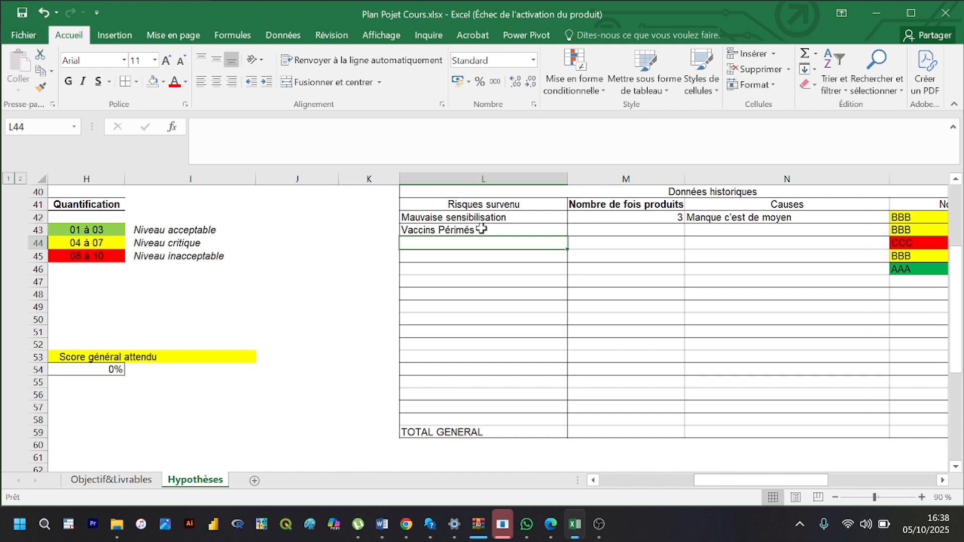
Step: Enter "Non disponibilité des vaccins" in L44 as the third Risques survenu entry
text(Non)
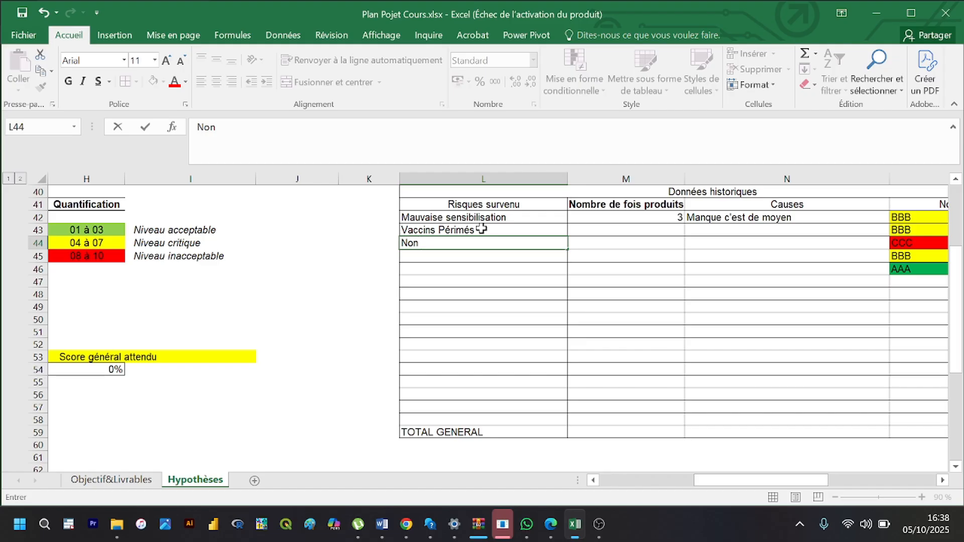
text( disponibilité des )
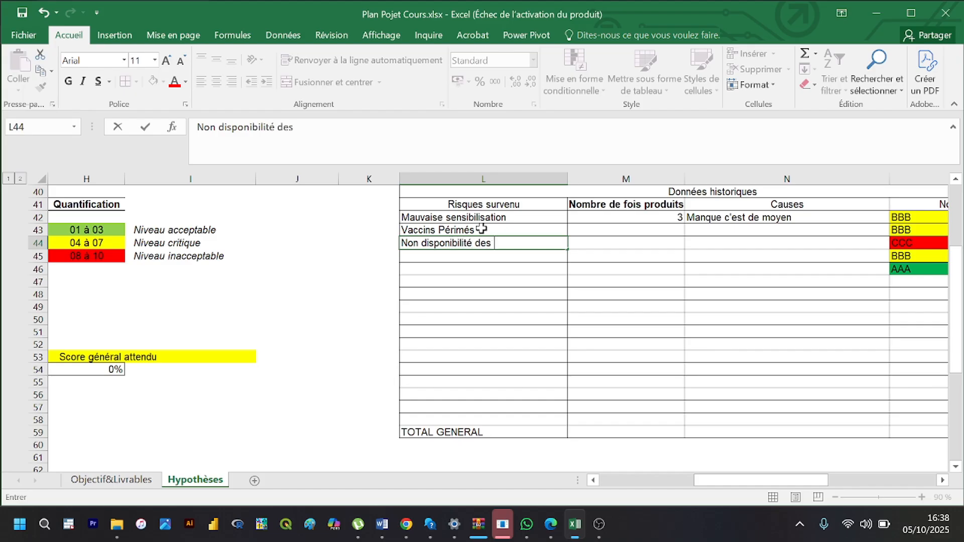
text(vaccions)
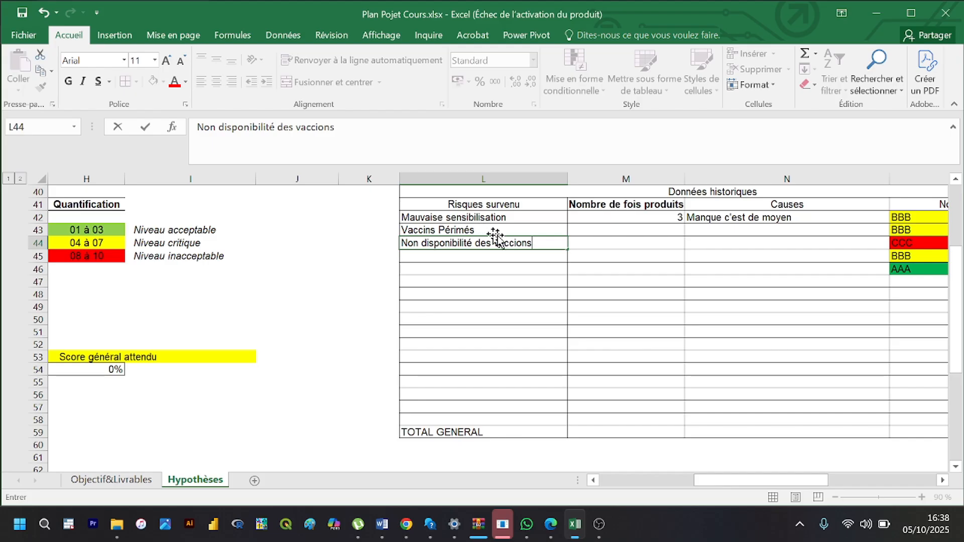
click(522, 243)
key(BackSpace)
Step: Set the Nombre de fois produits to 4 in M42, 2 in M43 and 3 in M44
click(624, 231)
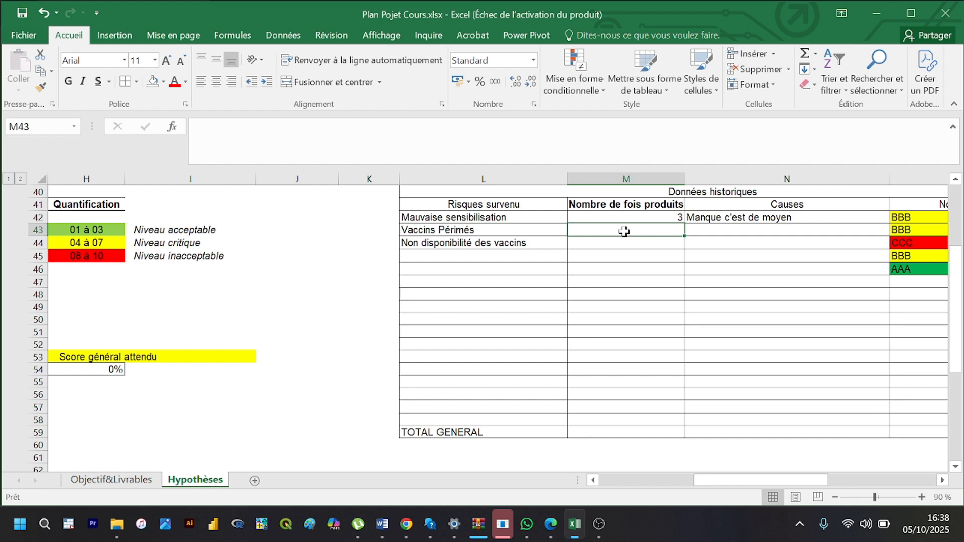
text(2)
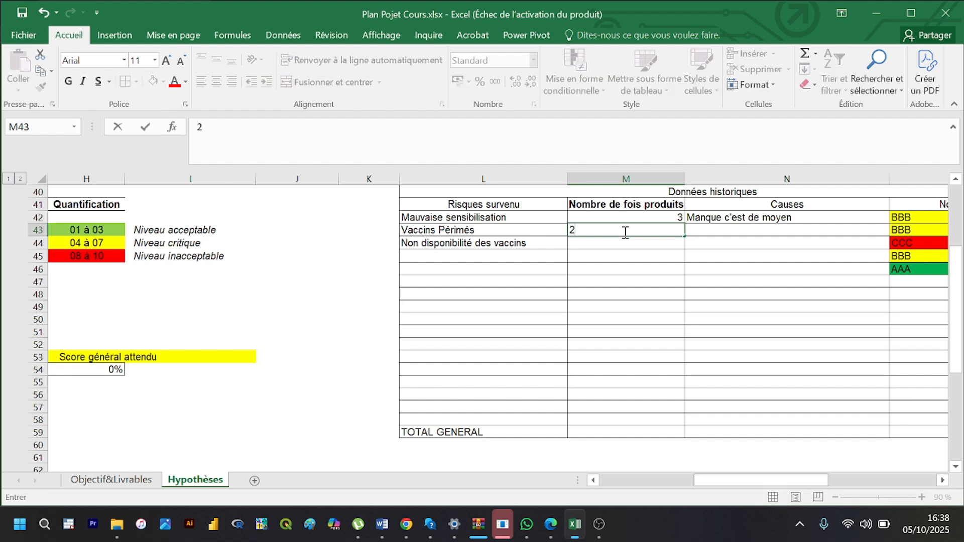
click(644, 217)
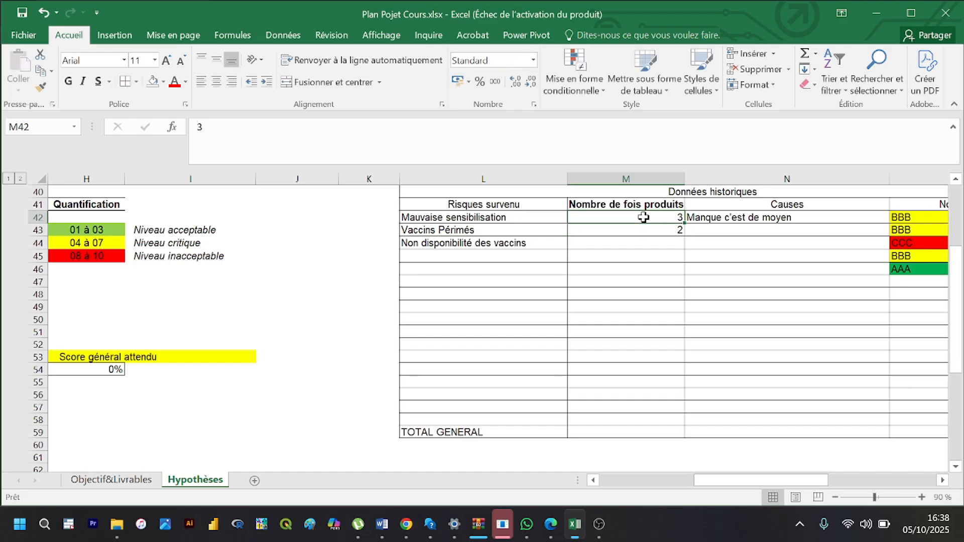
text(4)
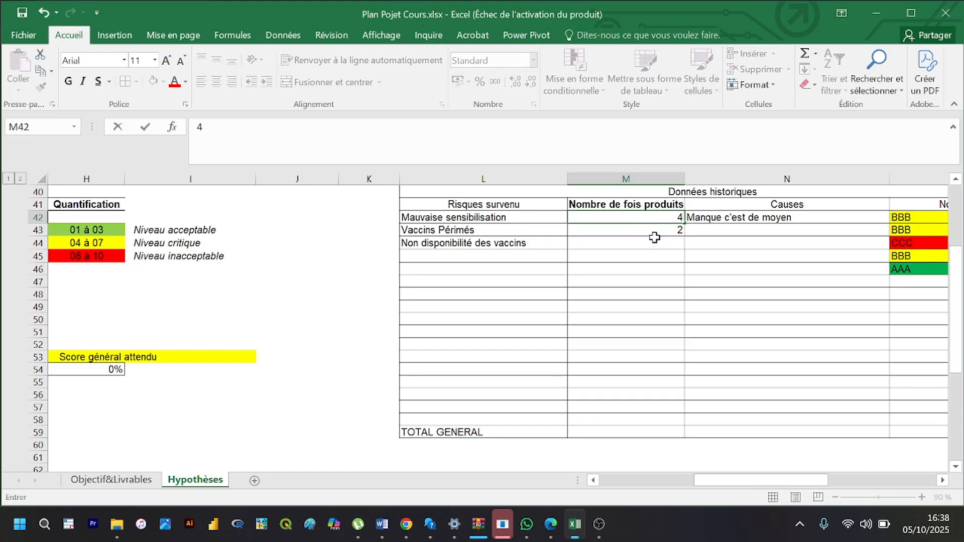
click(651, 232)
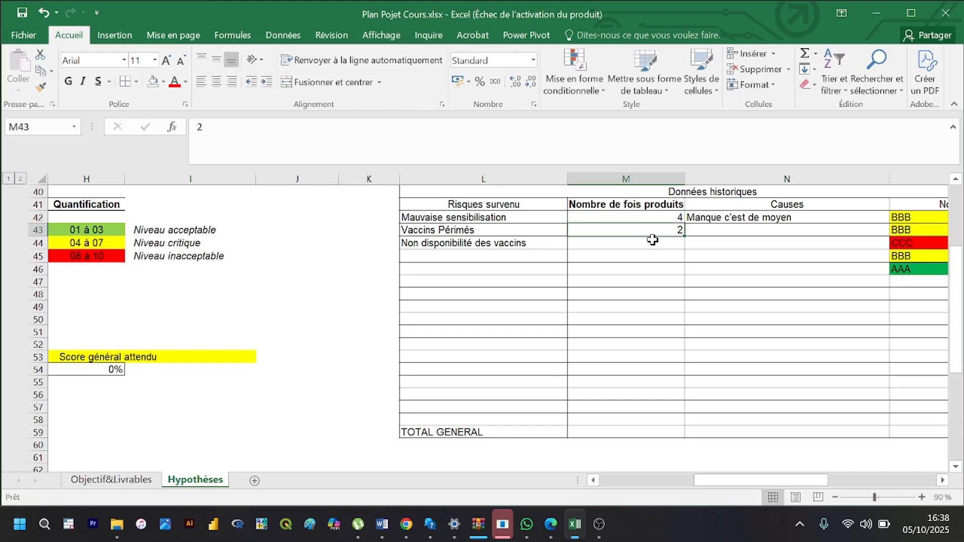
click(652, 246)
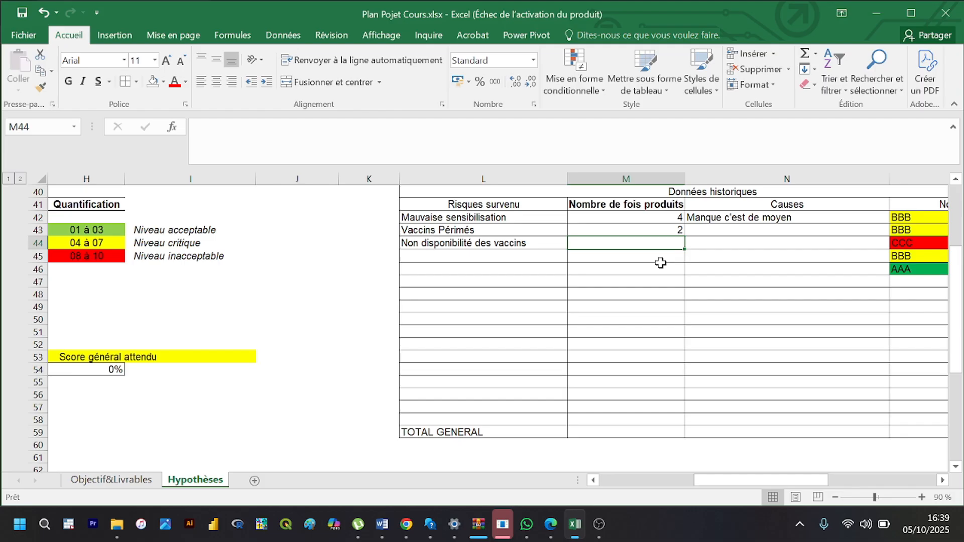
key(F2)
text(3)
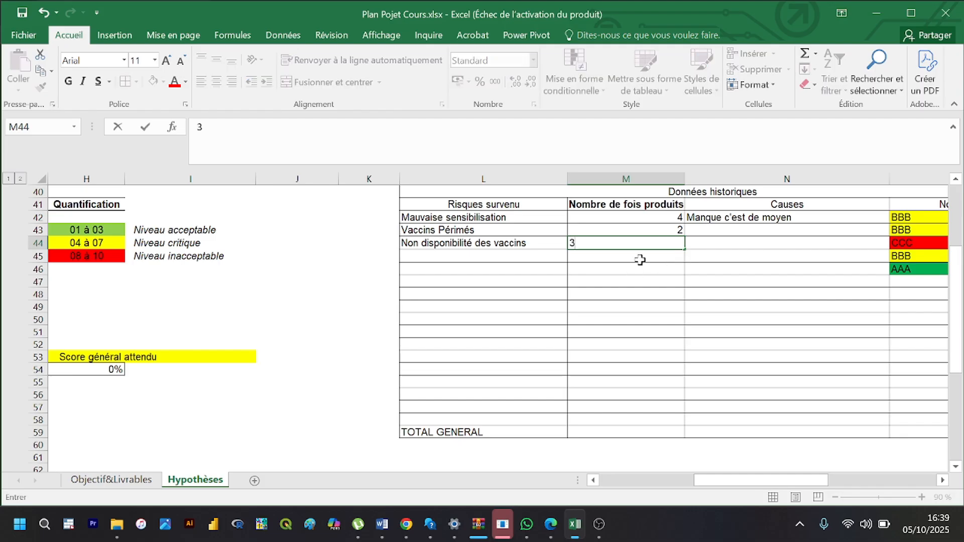
Step: Switch to the Google Meet call in Edge to view the join request, and dismiss the WhatsApp notification covering it
click(404, 531)
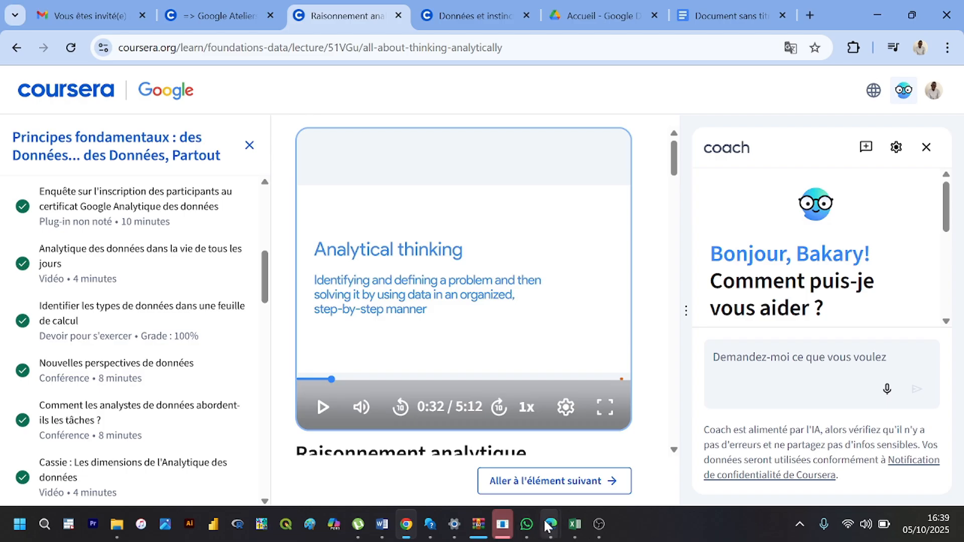
mouse_move(548, 525)
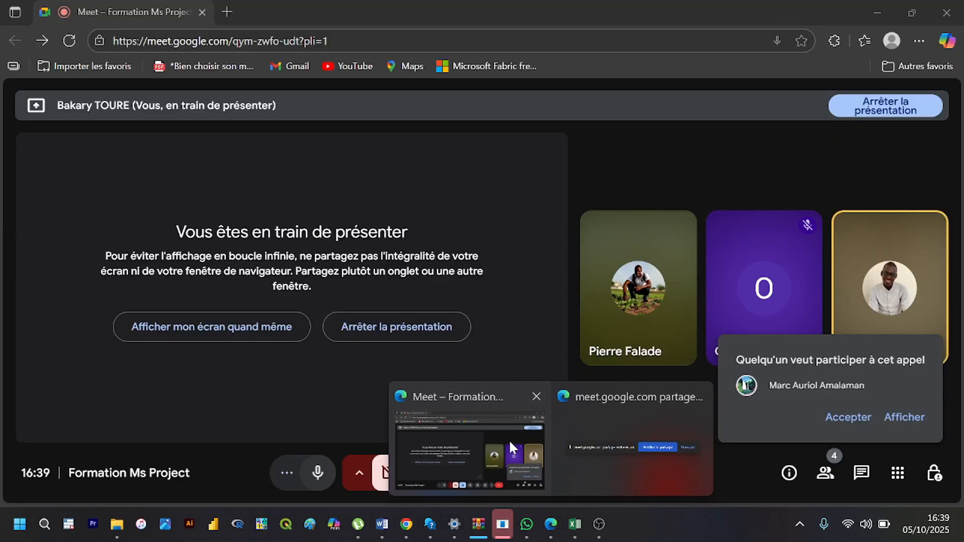
click(508, 439)
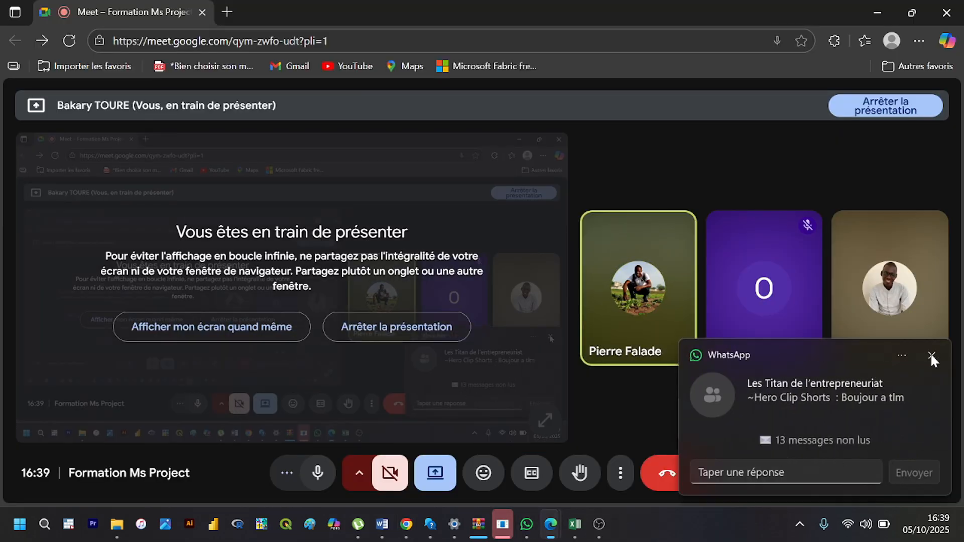
click(932, 357)
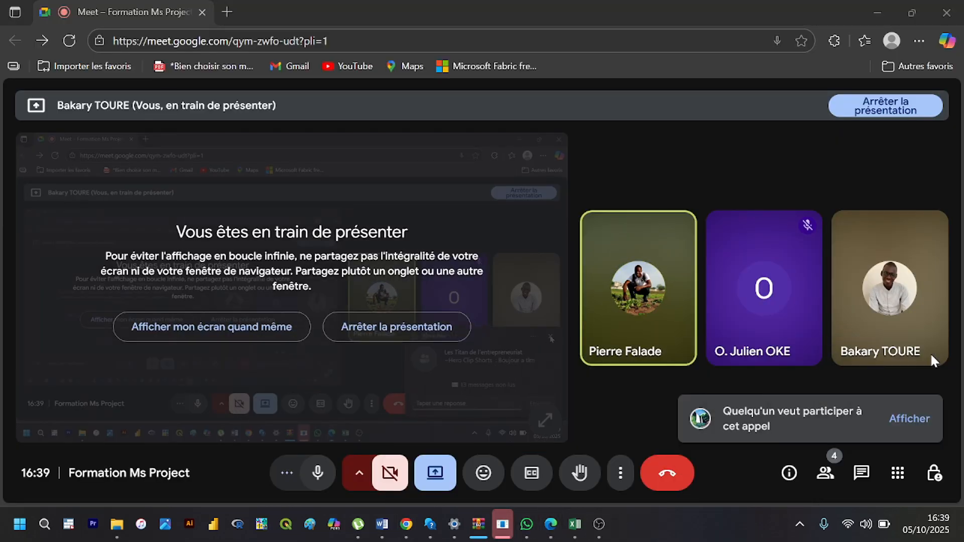
Step: Accept the waiting participant's request to join the Google Meet call and close the participants list
click(908, 419)
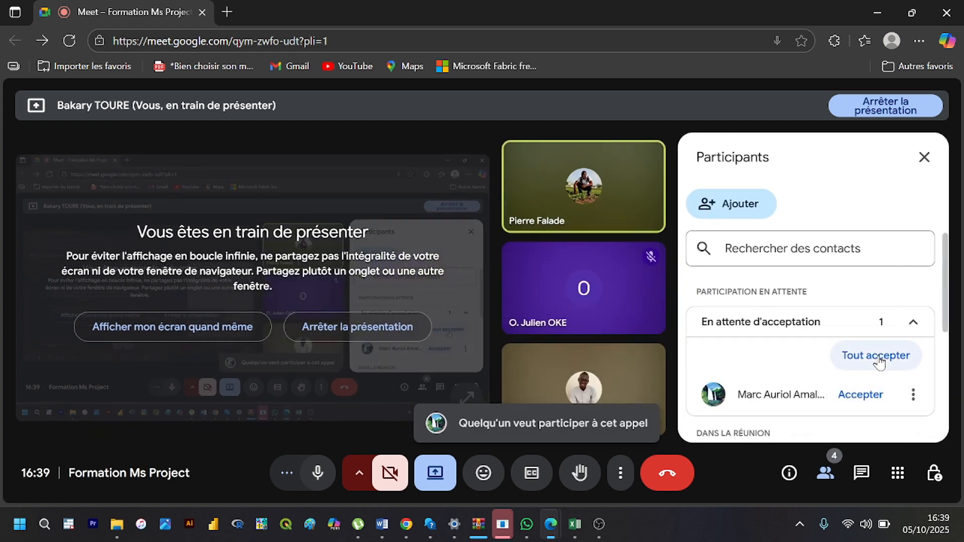
click(862, 395)
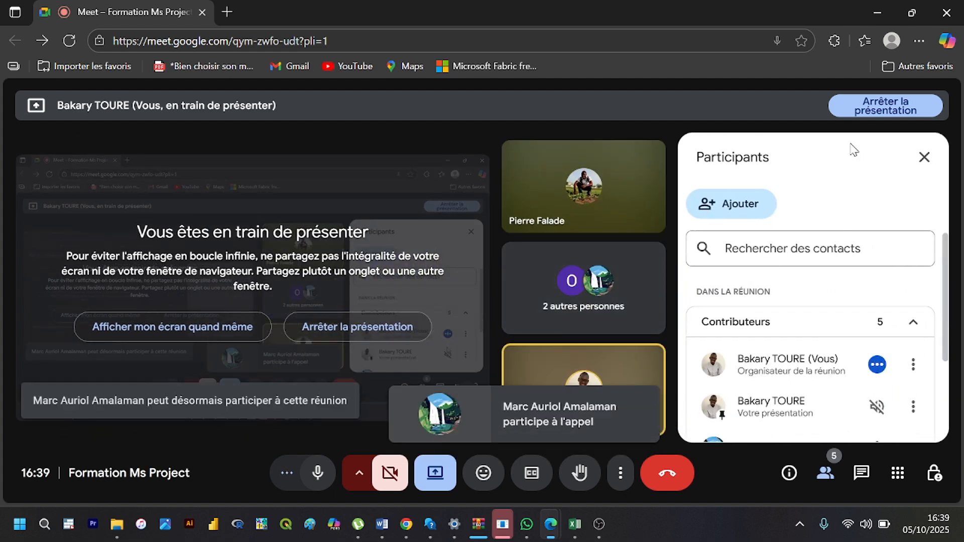
click(924, 158)
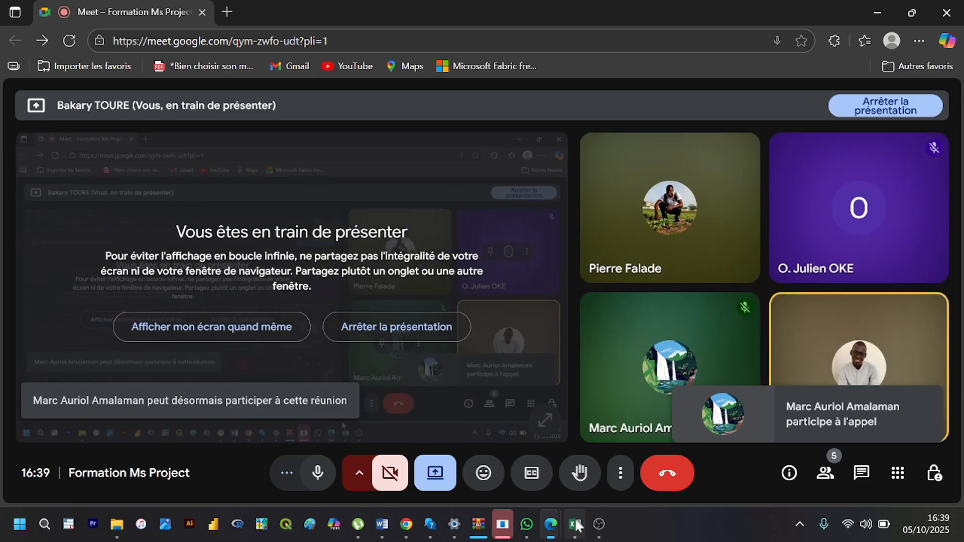
Step: Switch back to the Plan Pojet Cours.xlsx workbook in Excel and commit the value 3 in M44
mouse_move(577, 525)
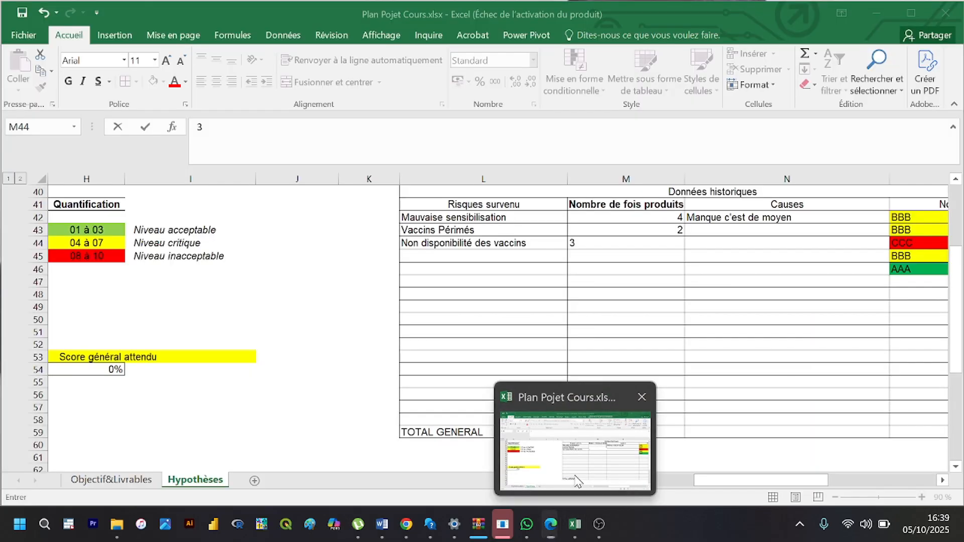
click(577, 481)
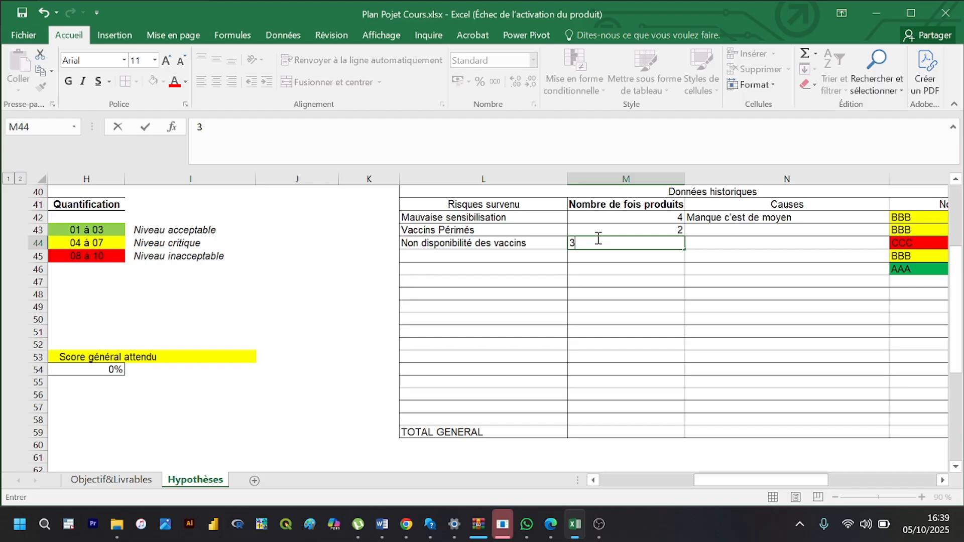
key(Return)
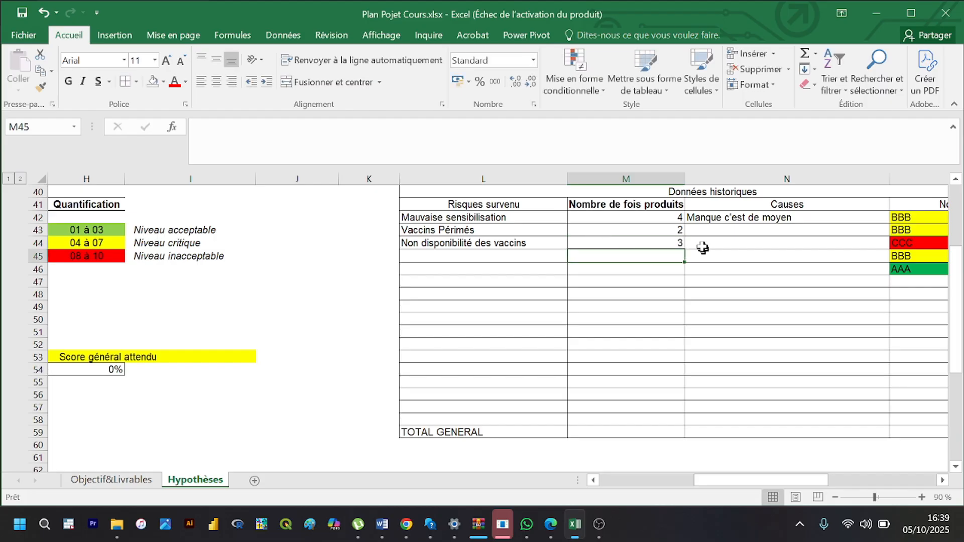
click(690, 233)
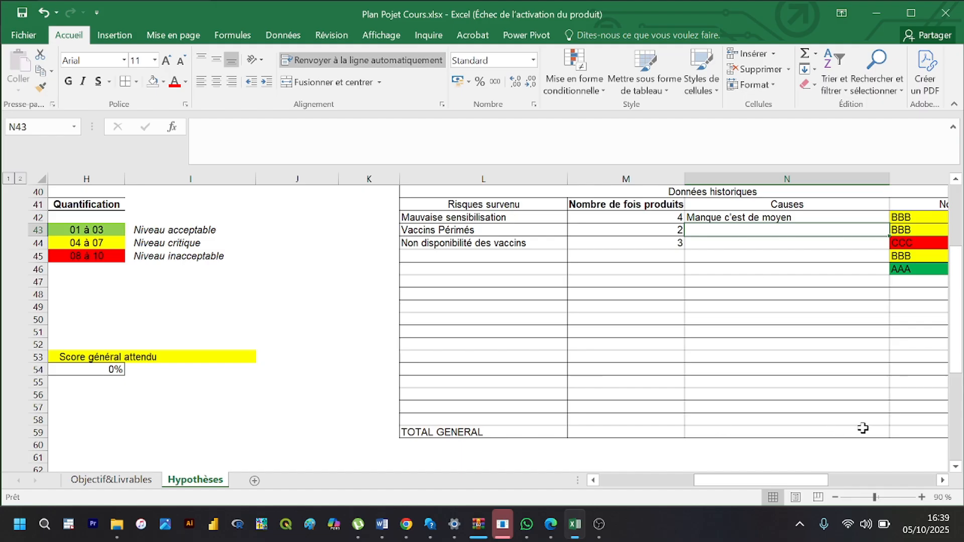
drag(954, 346, 954, 338)
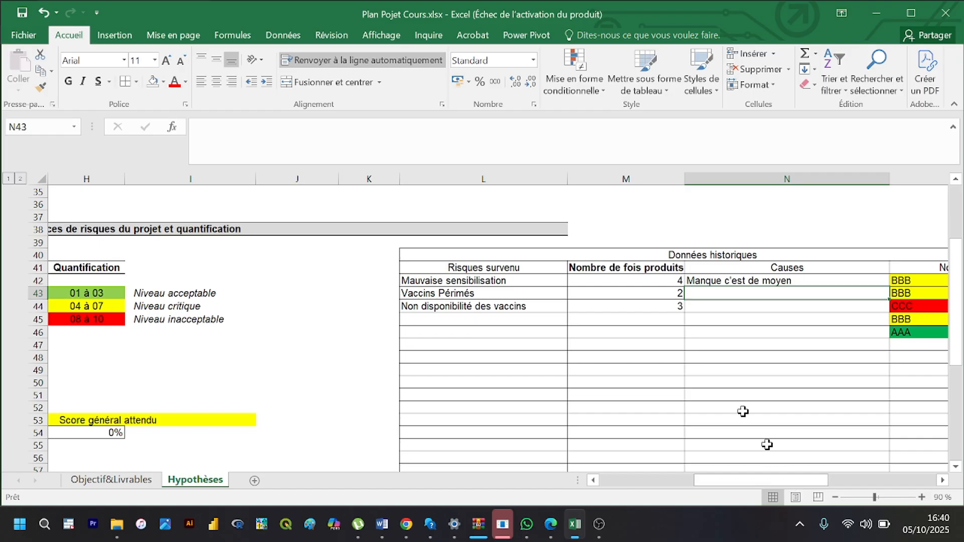
click(495, 318)
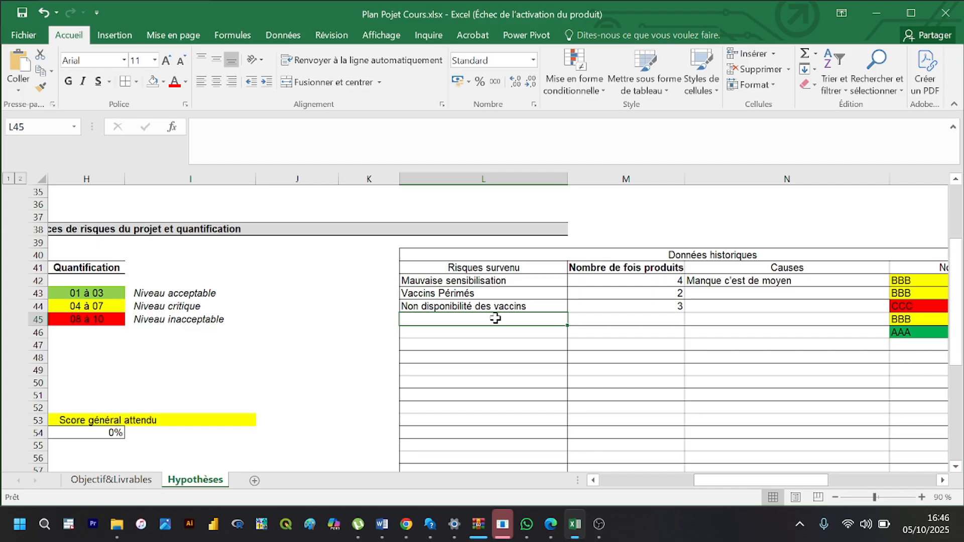
text(Poli)
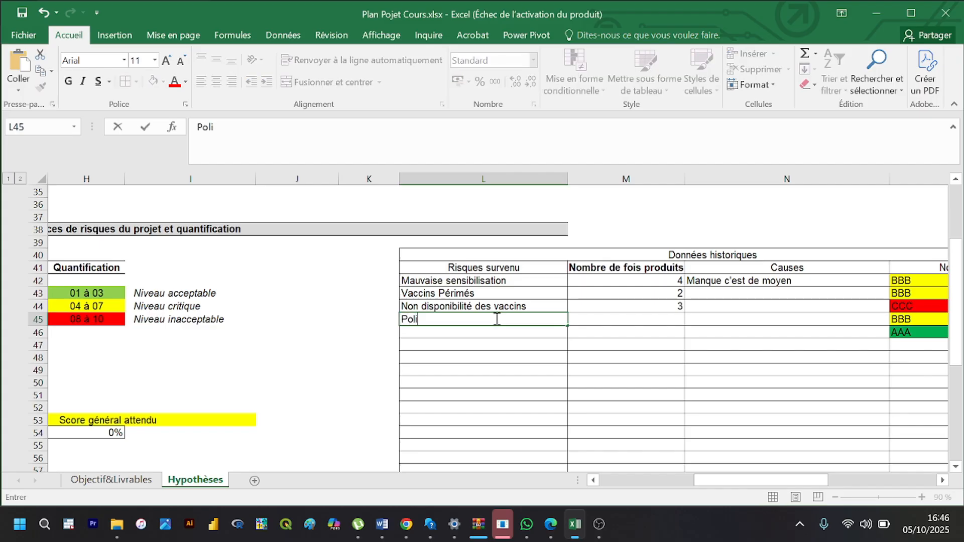
text(ti)
key(BackSpace)
key(BackSpace)
key(BackSpace)
key(BackSpace)
key(BackSpace)
key(BackSpace)
click(497, 330)
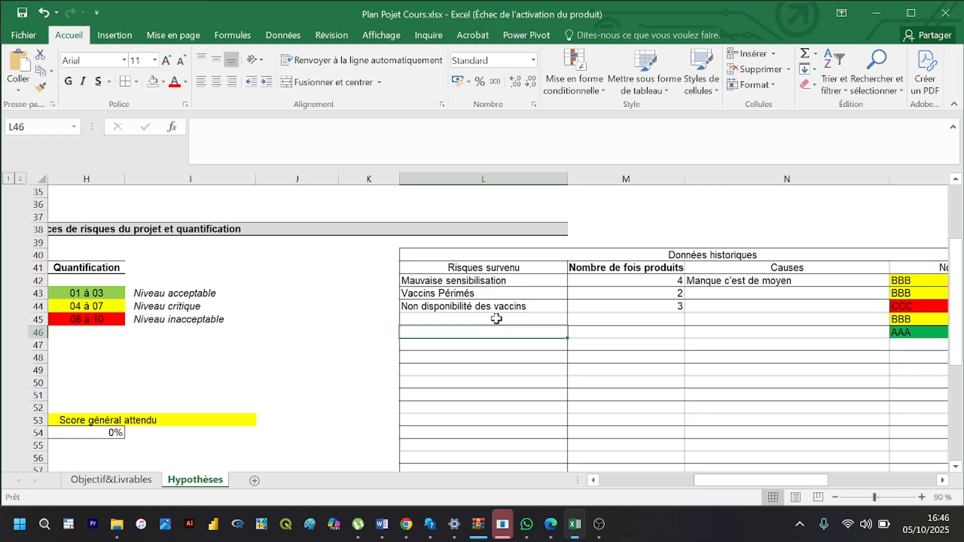
click(496, 319)
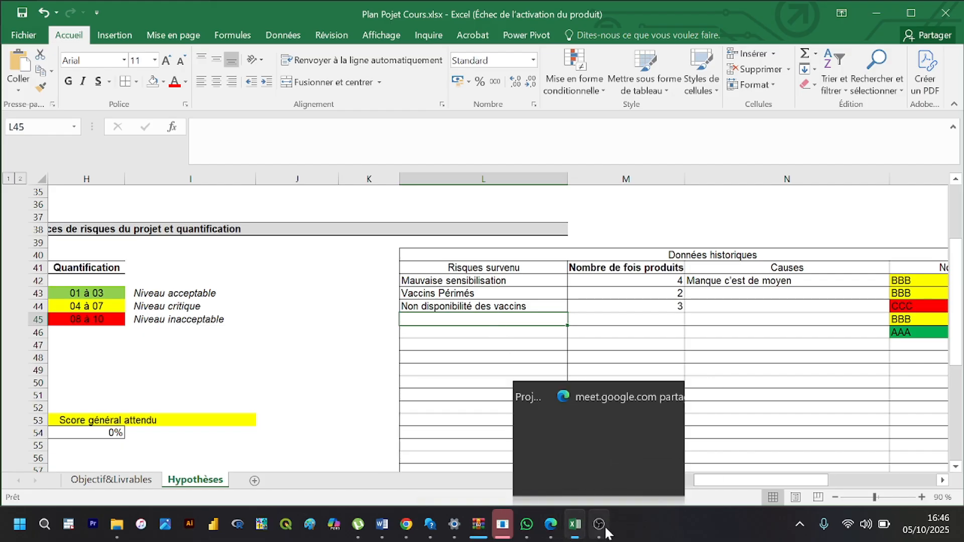
Step: Switch to the Google Meet call in Edge, close the in-call messages, and return to the Excel workbook
mouse_move(556, 526)
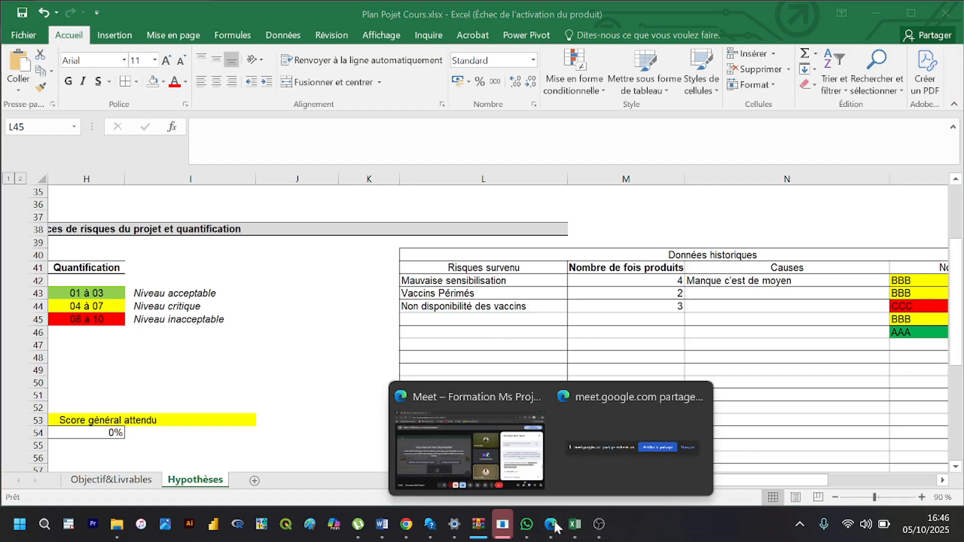
click(520, 477)
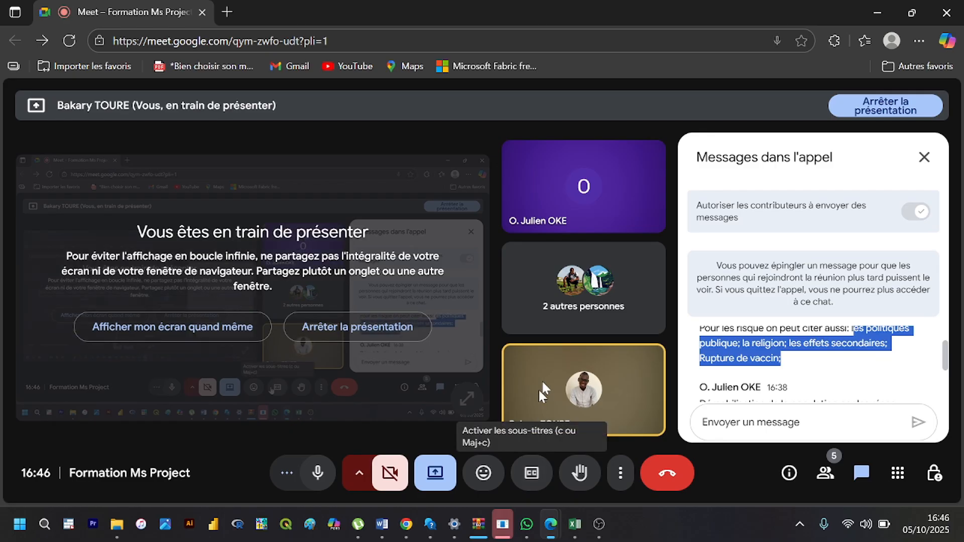
click(935, 157)
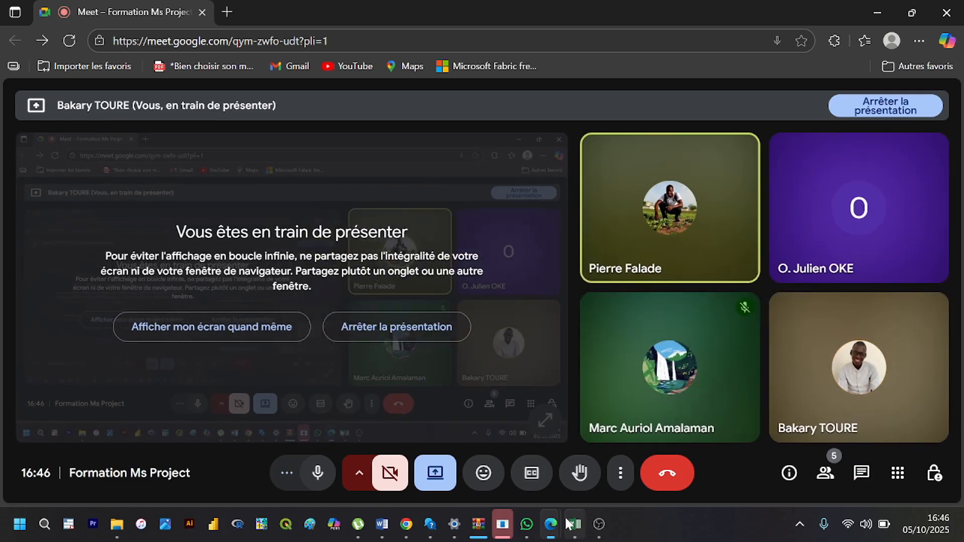
mouse_move(575, 522)
click(563, 475)
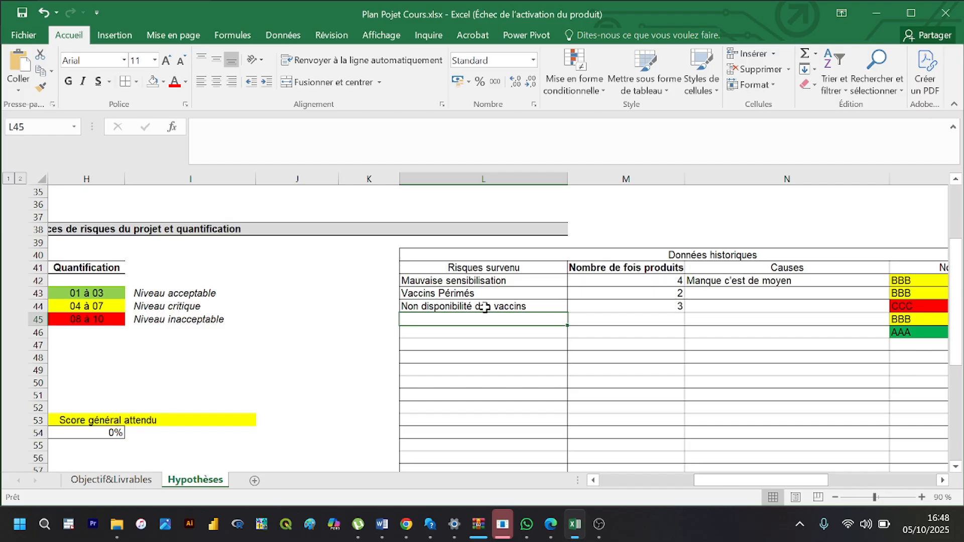
Step: Show the full Données historiques table through its Notation column and dismiss the WhatsApp notification covering it
drag(714, 481, 684, 488)
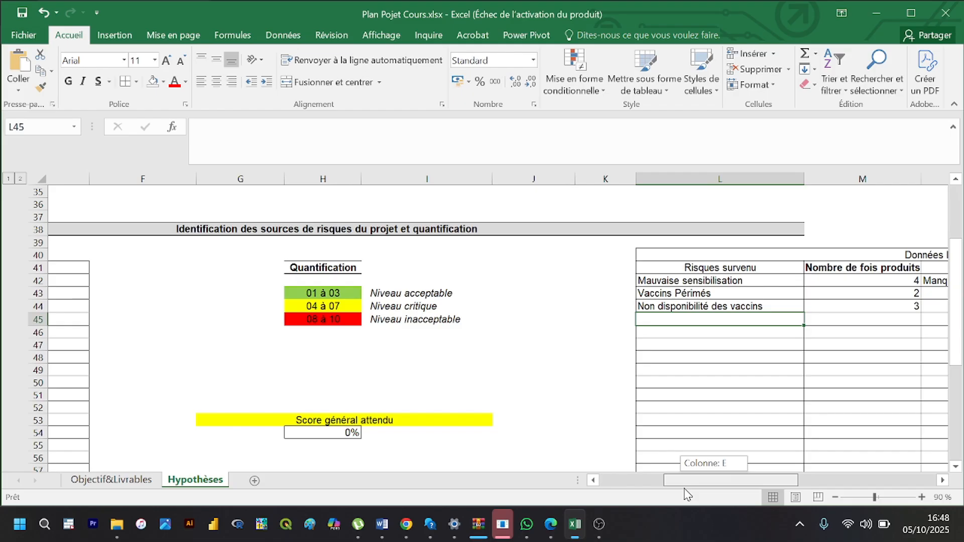
drag(687, 493, 753, 483)
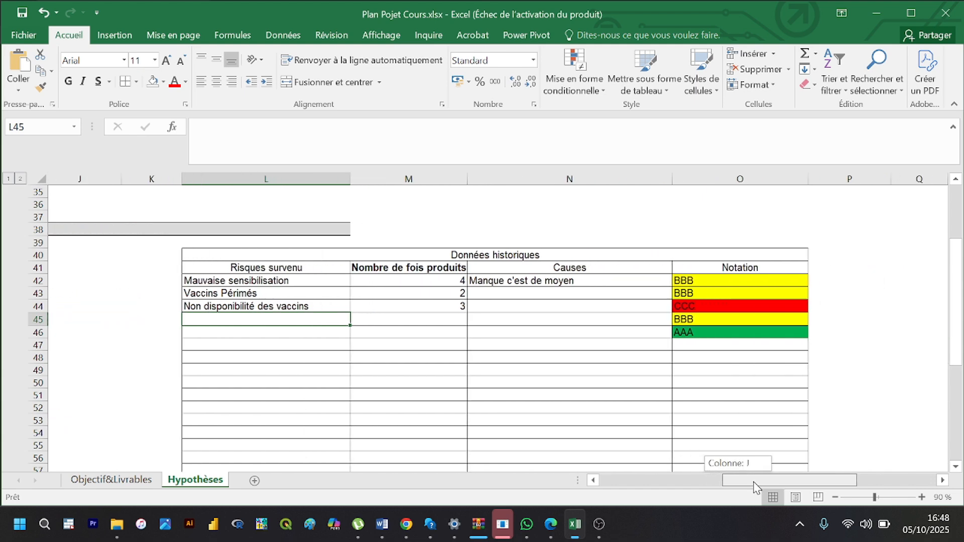
drag(754, 486, 754, 487)
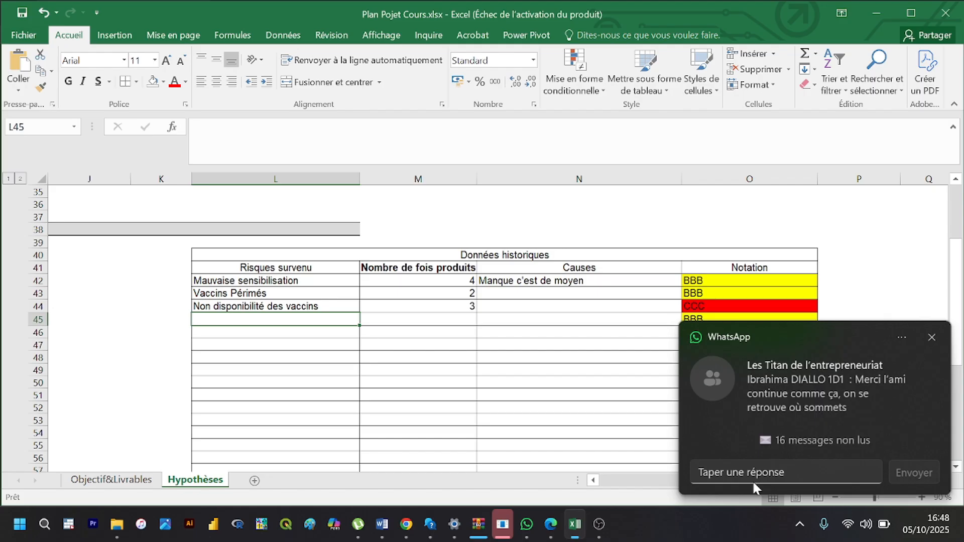
click(930, 338)
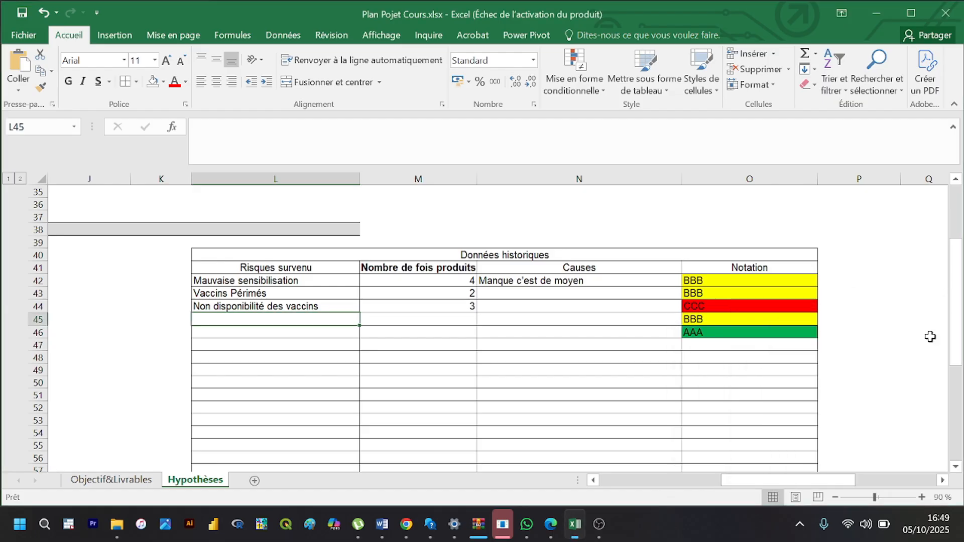
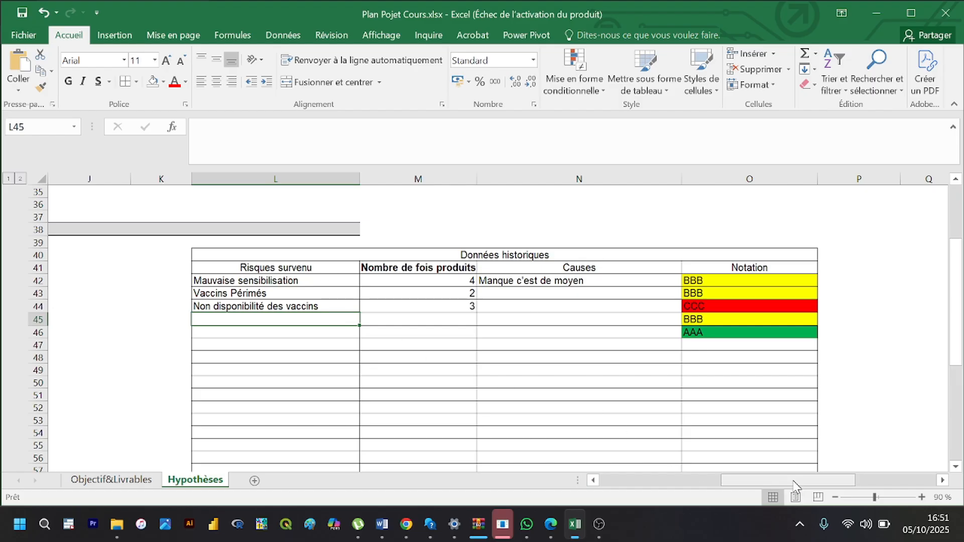
Step: Check the participants in the Google Meet call in Edge and return to the Hypothèses sheet in Excel
mouse_move(579, 520)
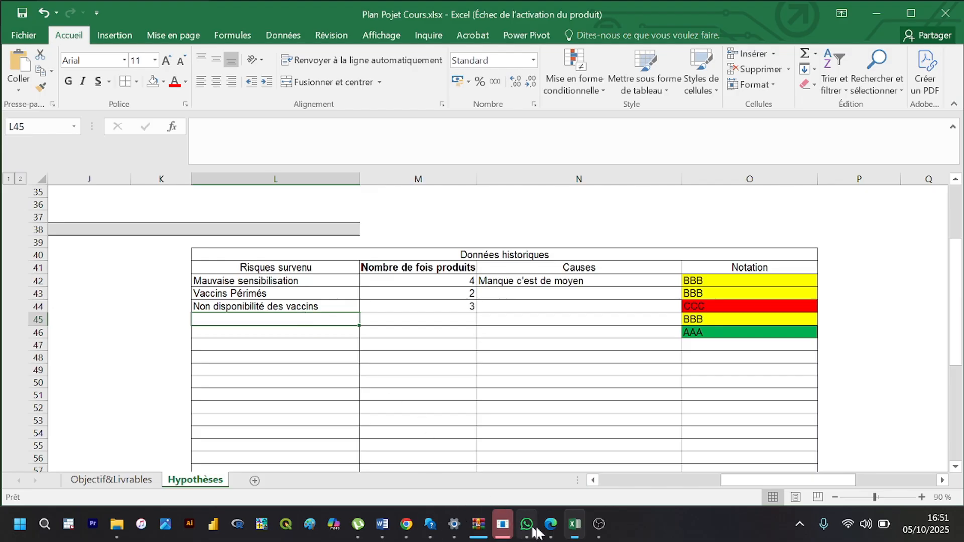
click(550, 525)
click(516, 475)
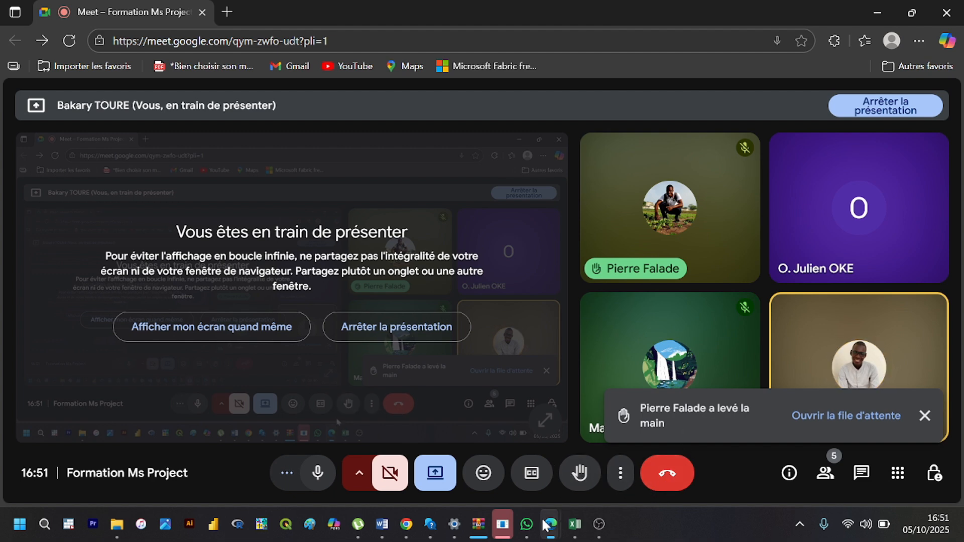
click(575, 525)
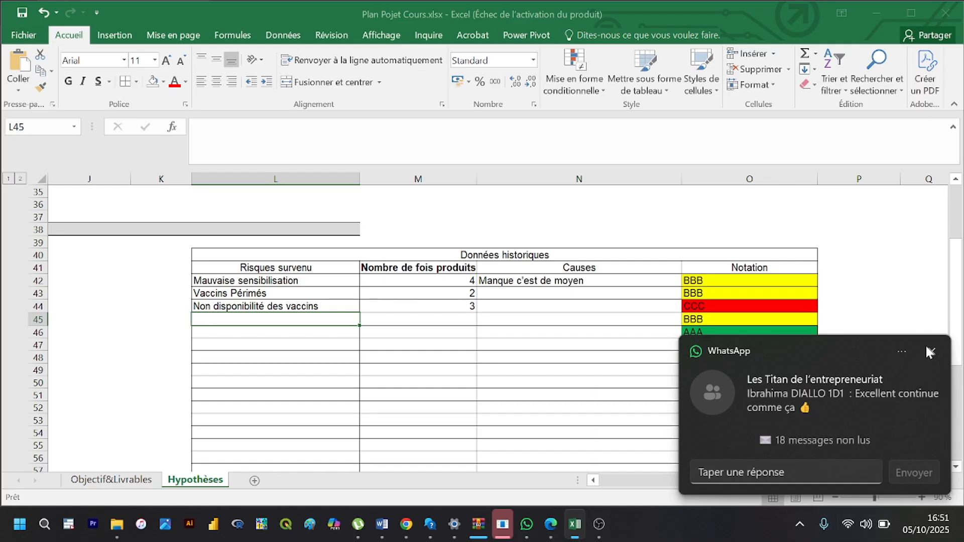
Step: Dismiss the WhatsApp notifications covering the sheet and select the Causes cell N43 for Vaccins Périmés
click(927, 348)
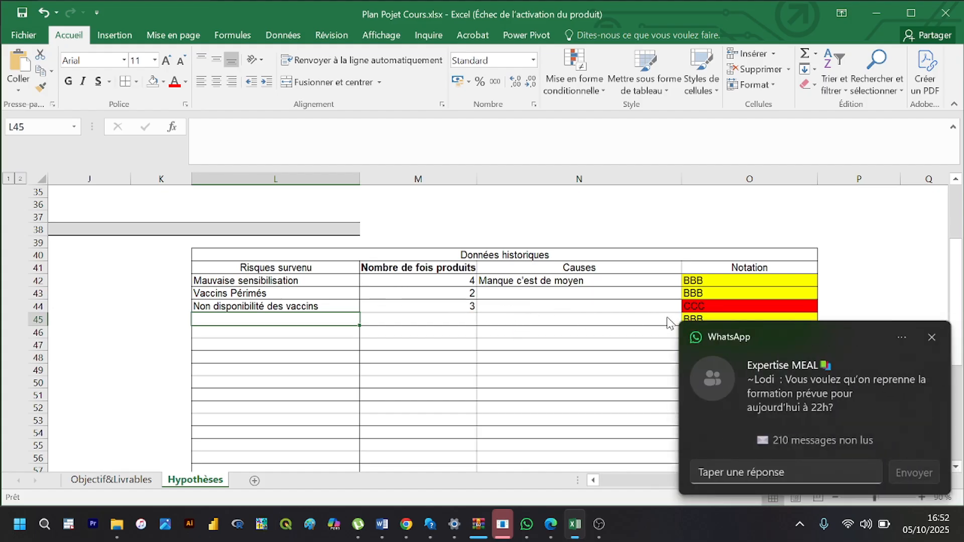
click(932, 337)
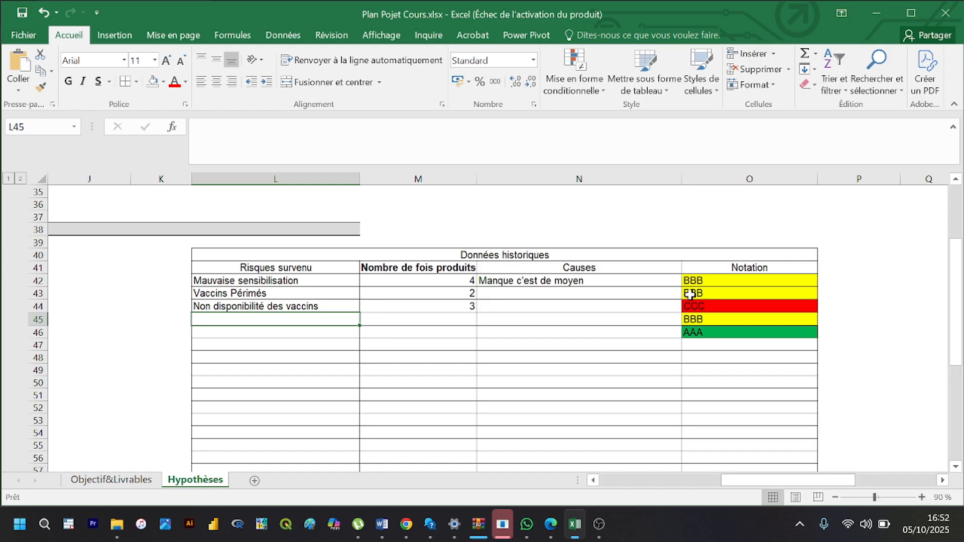
click(637, 294)
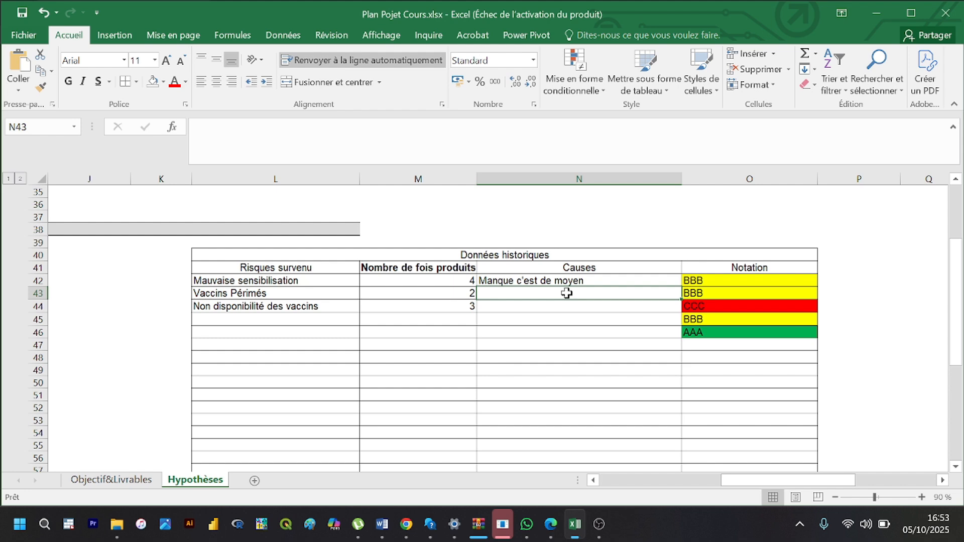
Step: Switch to the Google Meet call in Edge to see who is speaking, and return to Excel
mouse_move(576, 524)
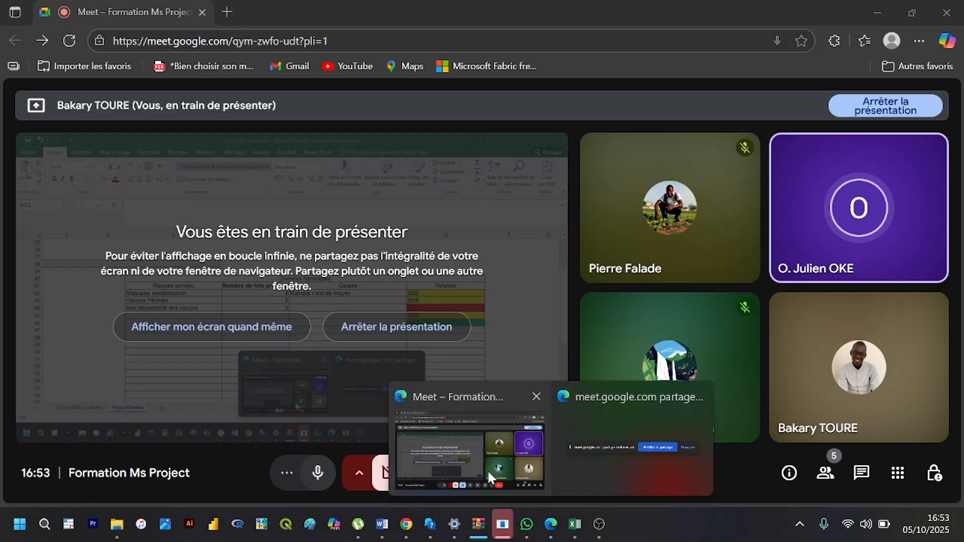
click(490, 476)
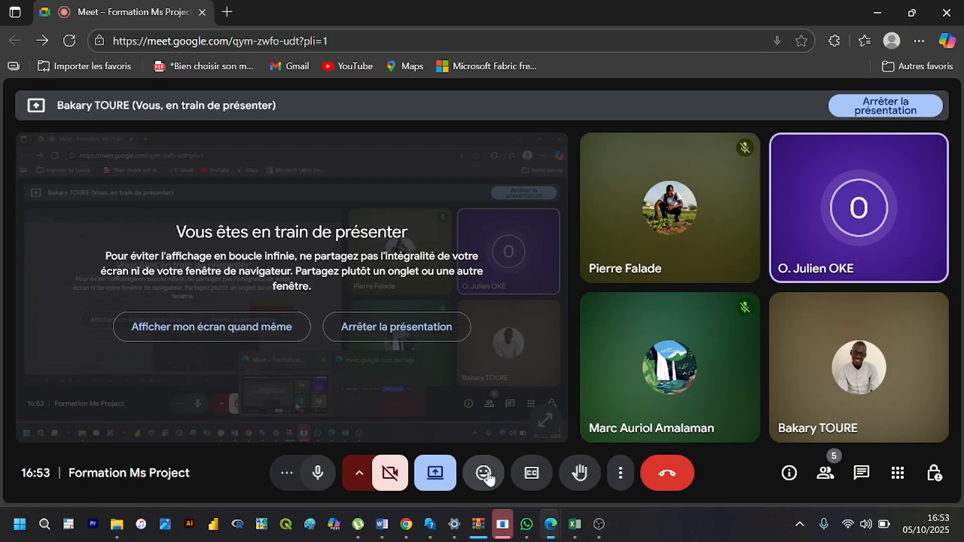
click(578, 524)
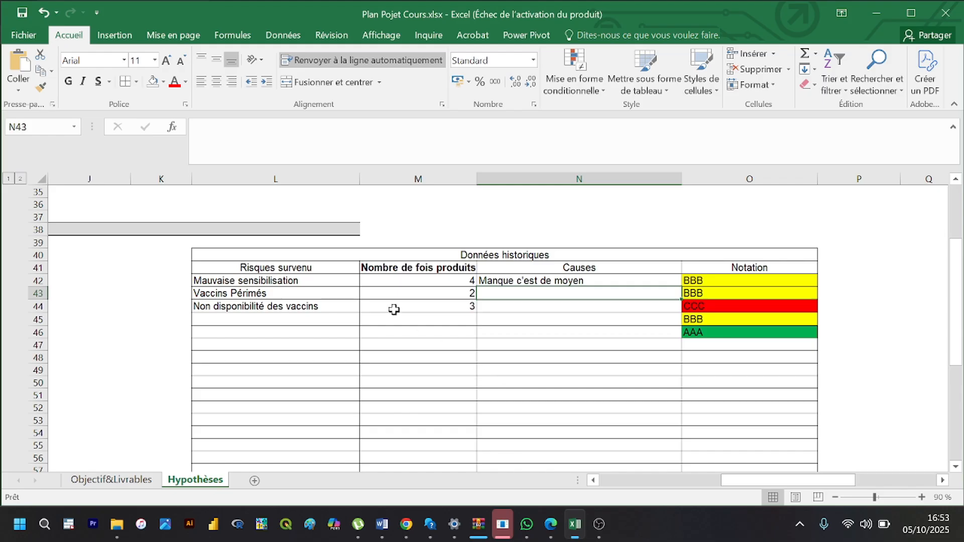
Step: Select the empty Risques survenu cell L45 and dismiss the successive WhatsApp notifications covering the table
click(269, 321)
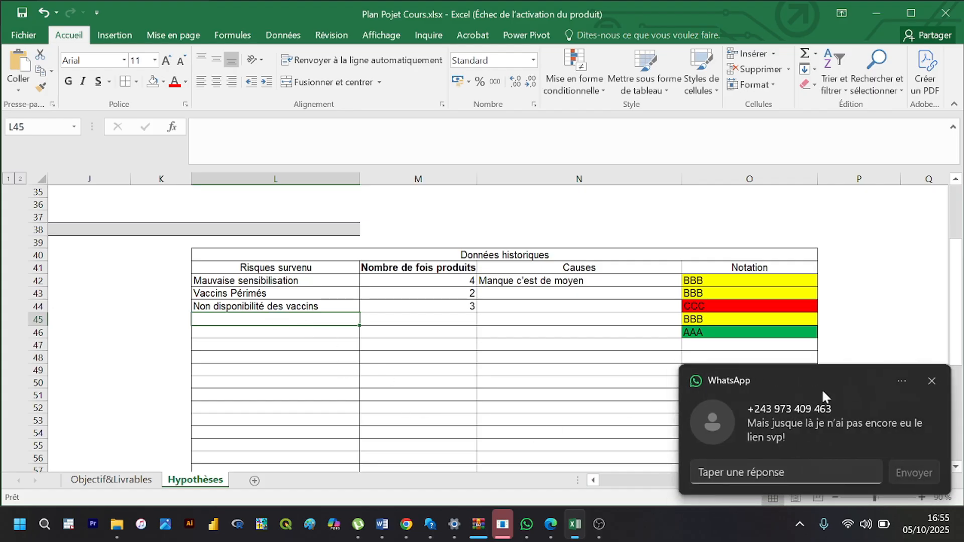
click(931, 381)
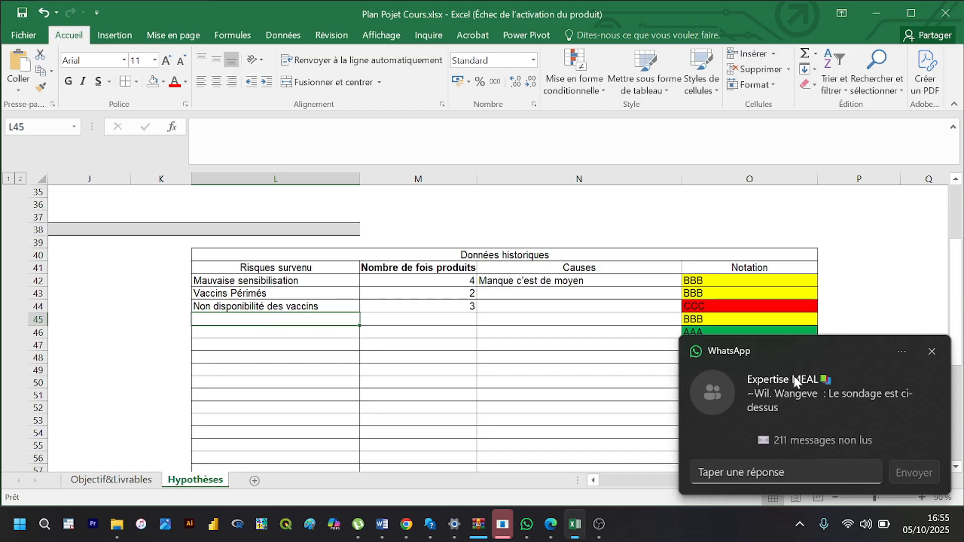
click(930, 353)
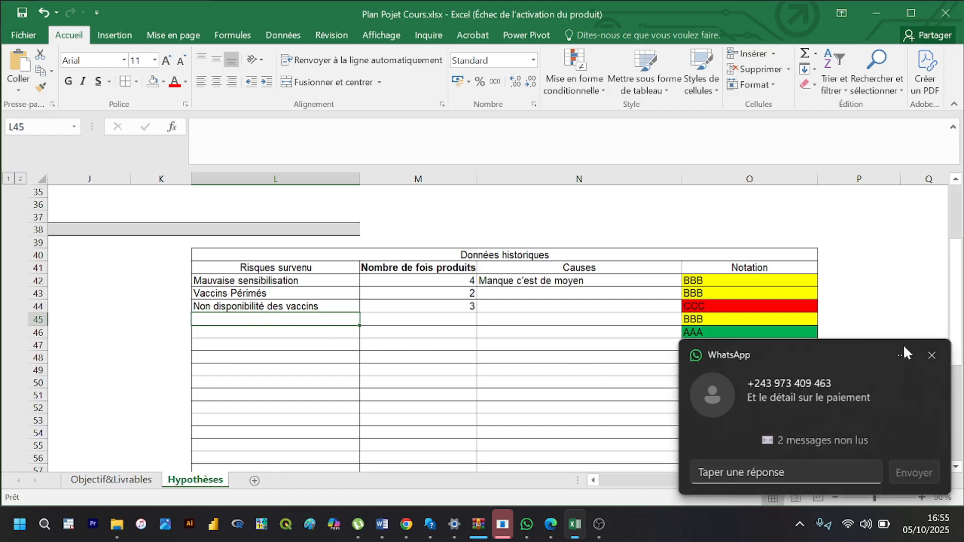
click(932, 354)
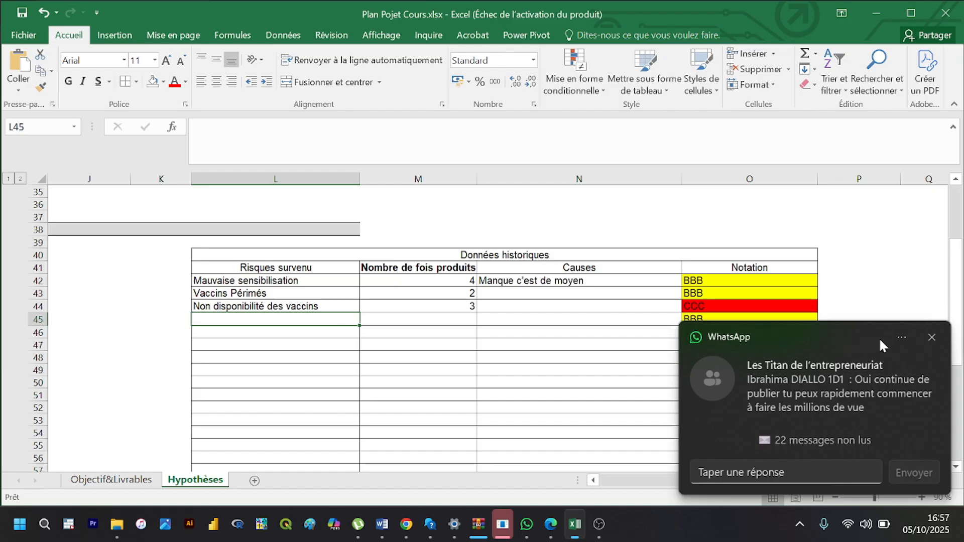
click(931, 337)
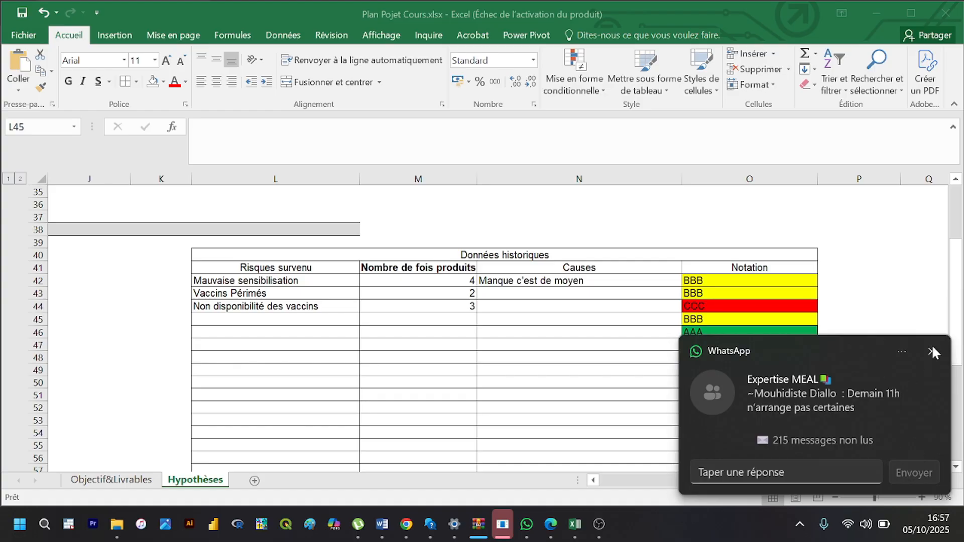
Step: Dismiss the WhatsApp notification covering the table and go over the Risques survenu entries from L42 down to the empty cell L45
click(932, 352)
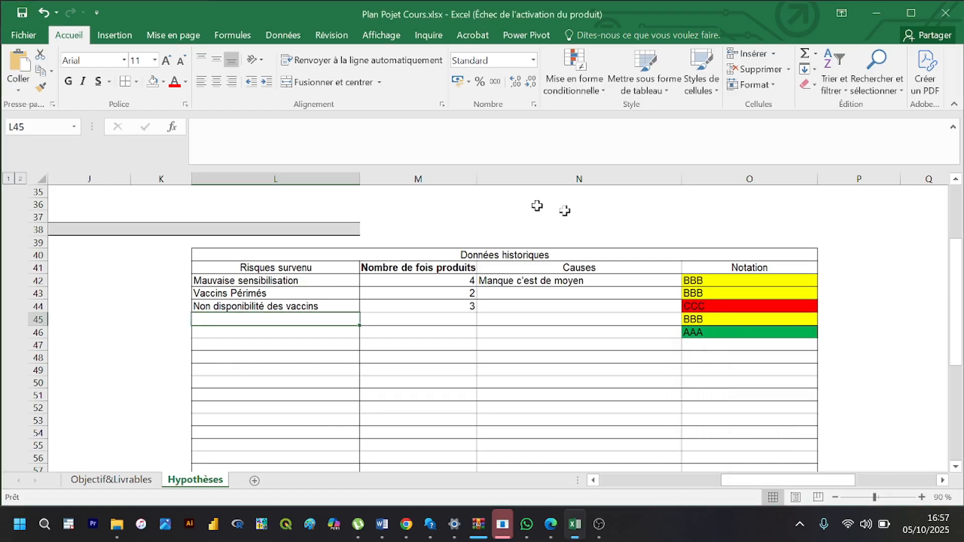
click(306, 282)
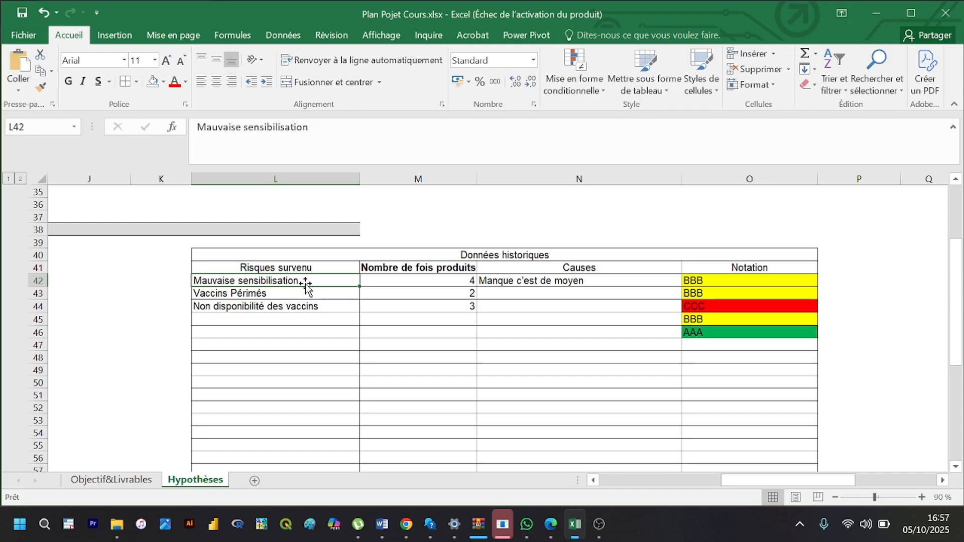
click(287, 319)
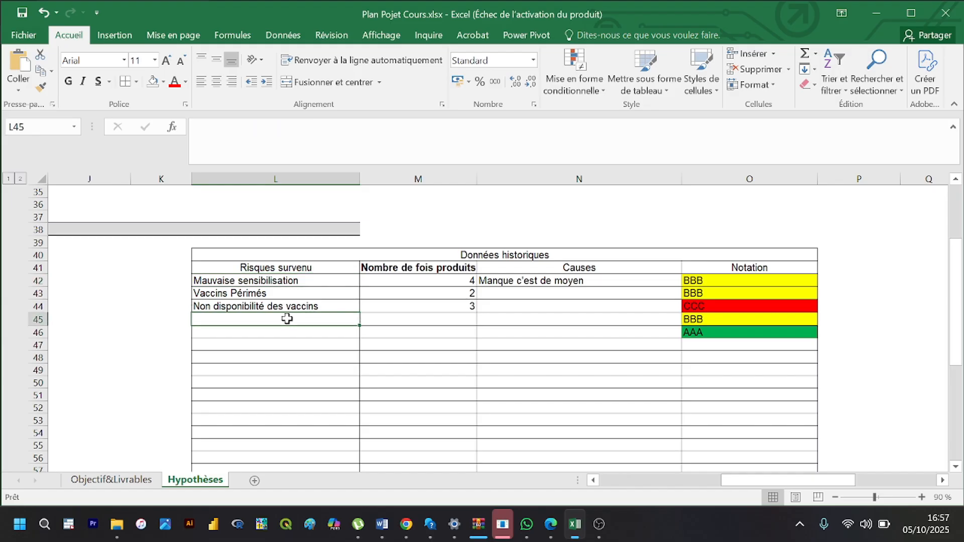
click(277, 279)
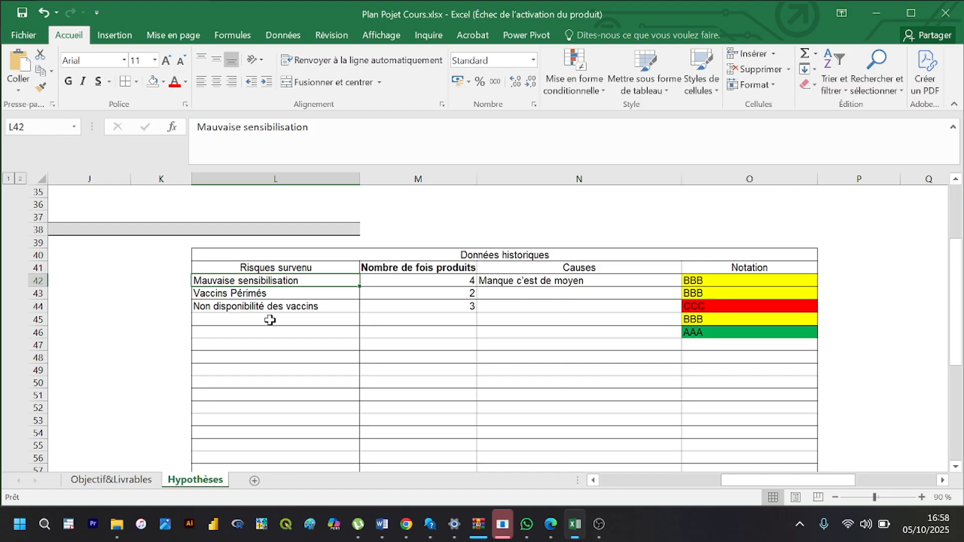
key(Down)
key(Down)
key(Down)
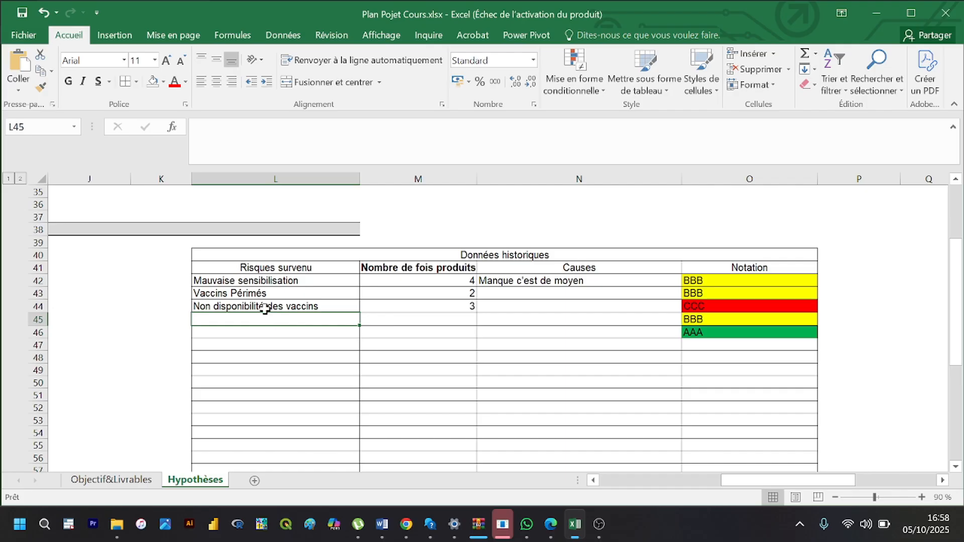
Step: Reword the third past risk in cell L44 as "Ruptures de vaccins"
click(266, 306)
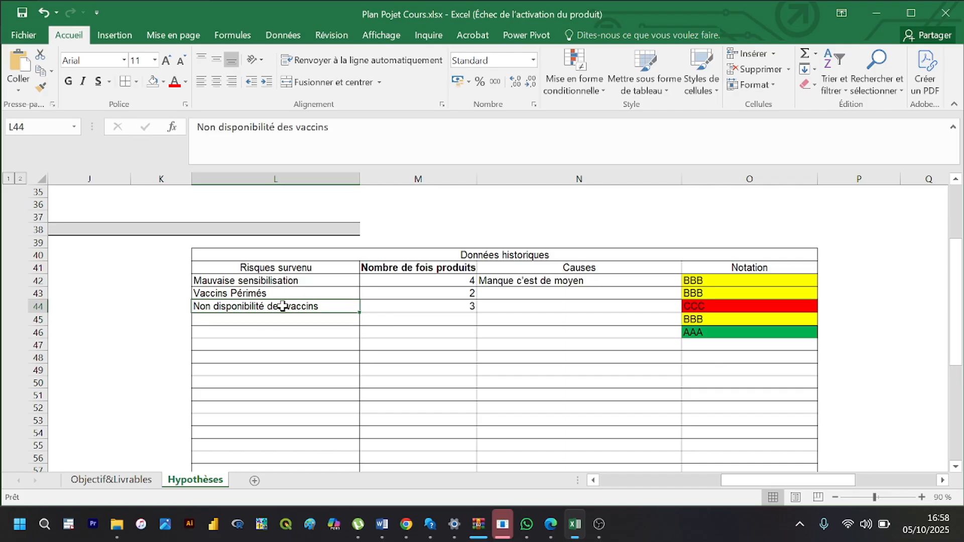
double_click(274, 306)
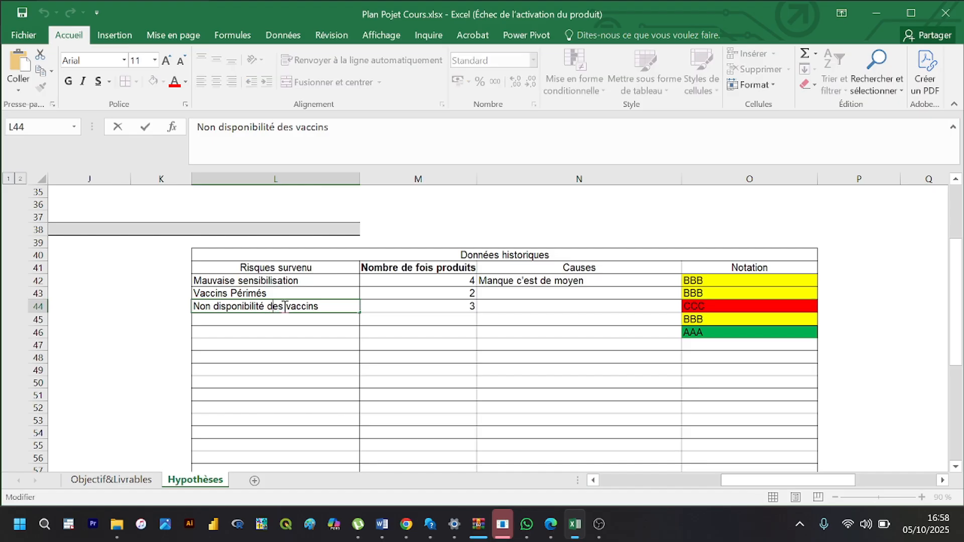
key(BackSpace)
key(BackSpace)
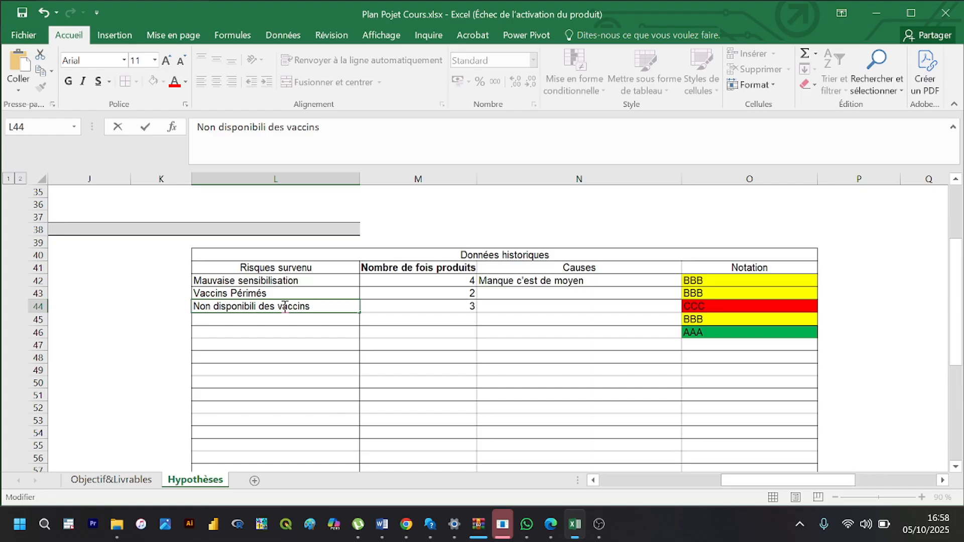
key(BackSpace)
key(BackSpace)
key(BackSpace)
key(BackSpace)
key(BackSpace)
key(BackSpace)
key(BackSpace)
key(BackSpace)
key(BackSpace)
key(BackSpace)
key(BackSpace)
key(BackSpace)
key(BackSpace)
key(BackSpace)
key(BackSpace)
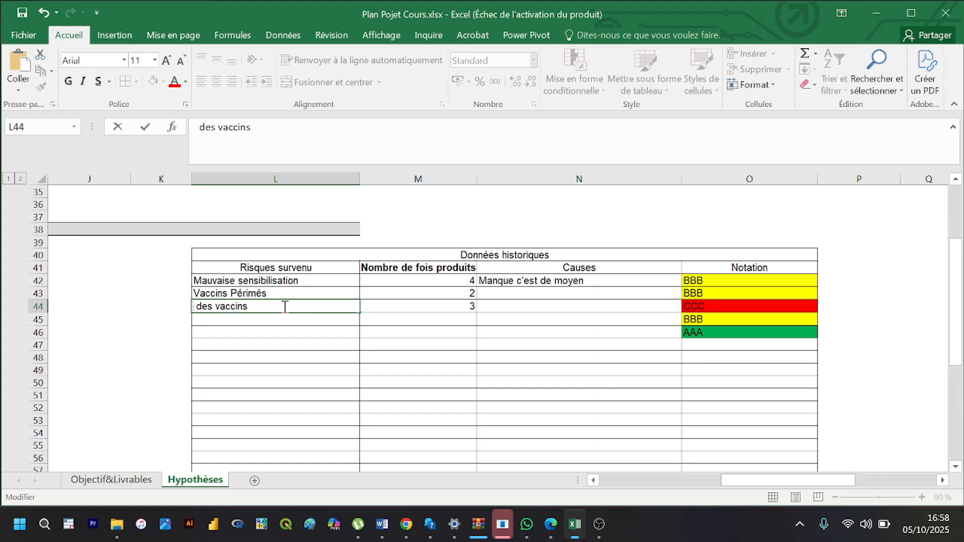
text(R )
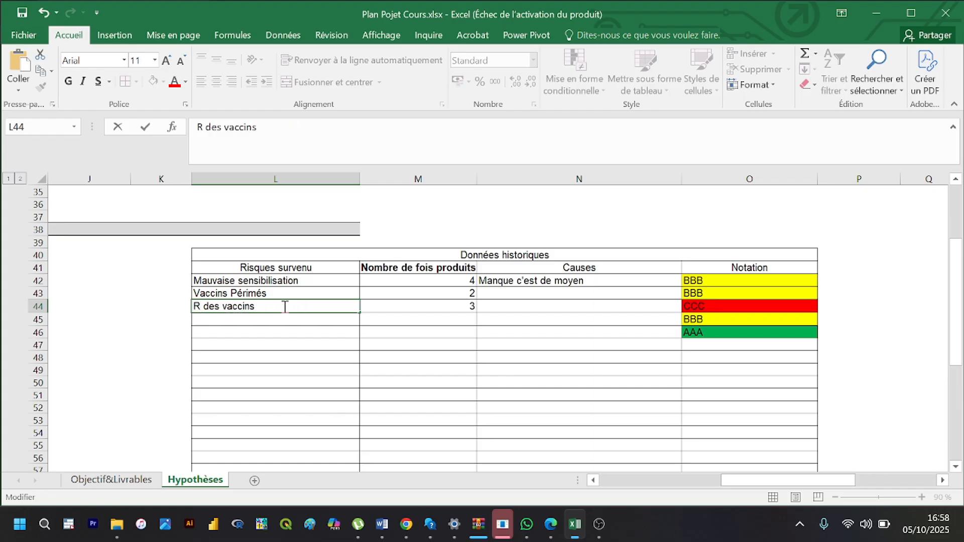
text(uptures)
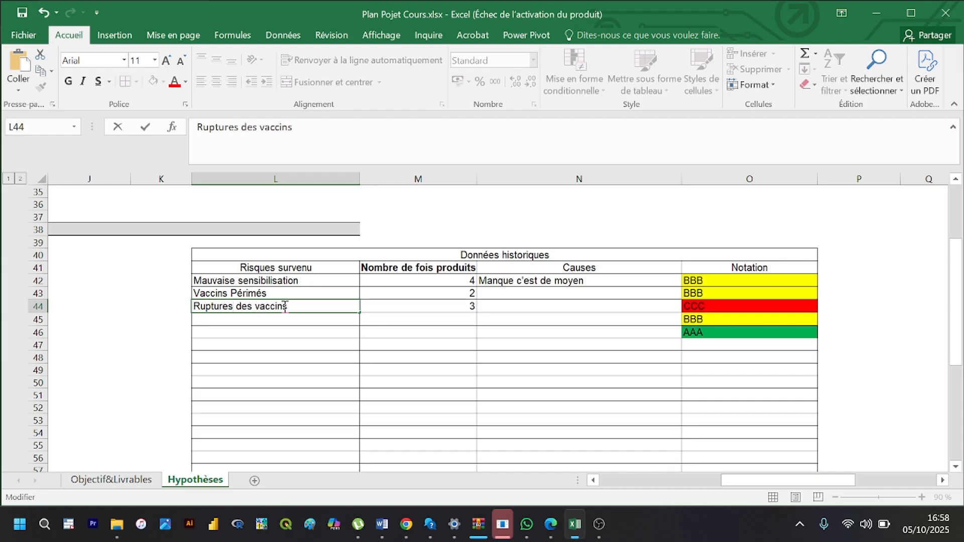
key(BackSpace)
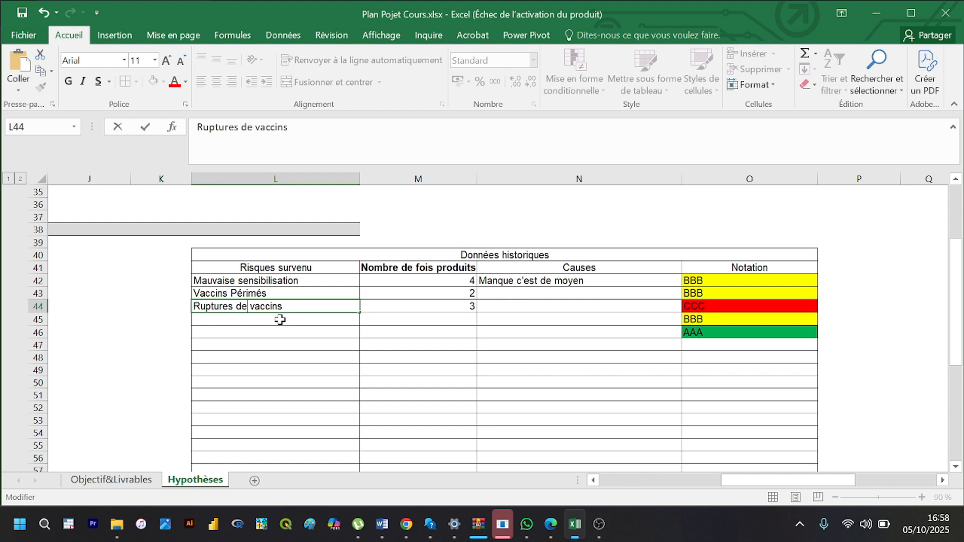
click(279, 320)
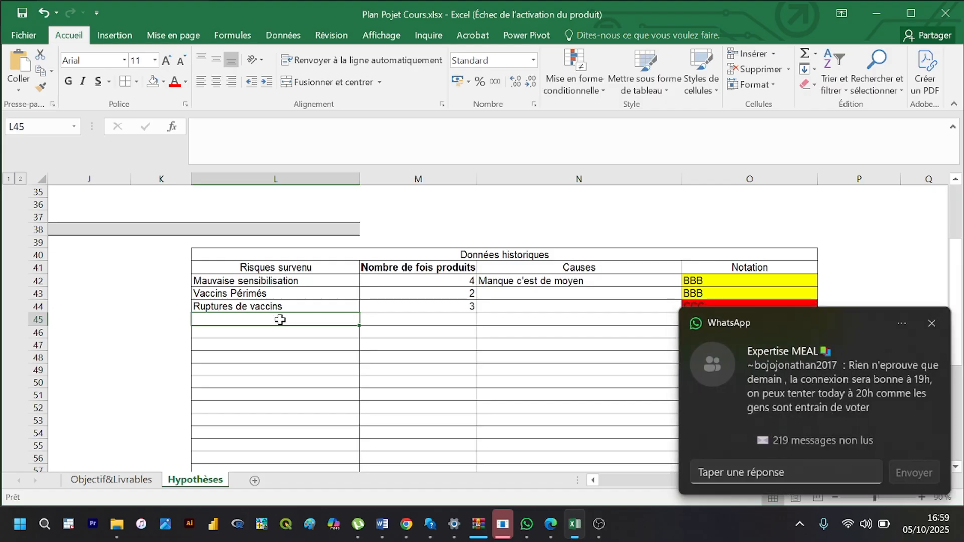
Step: Dismiss the WhatsApp notification and enter "Faible taux de couverture vaccinale" as the fourth past risk in cell L45
click(929, 323)
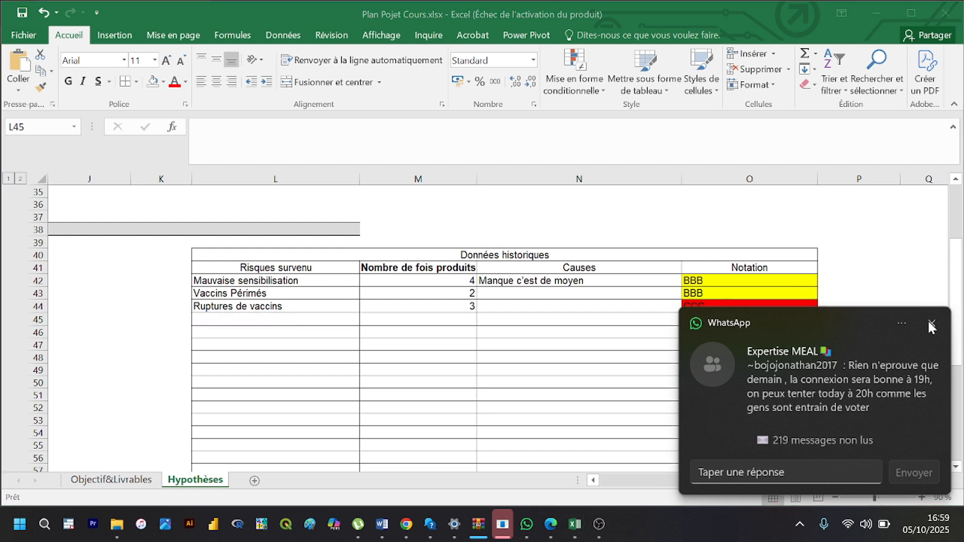
click(931, 327)
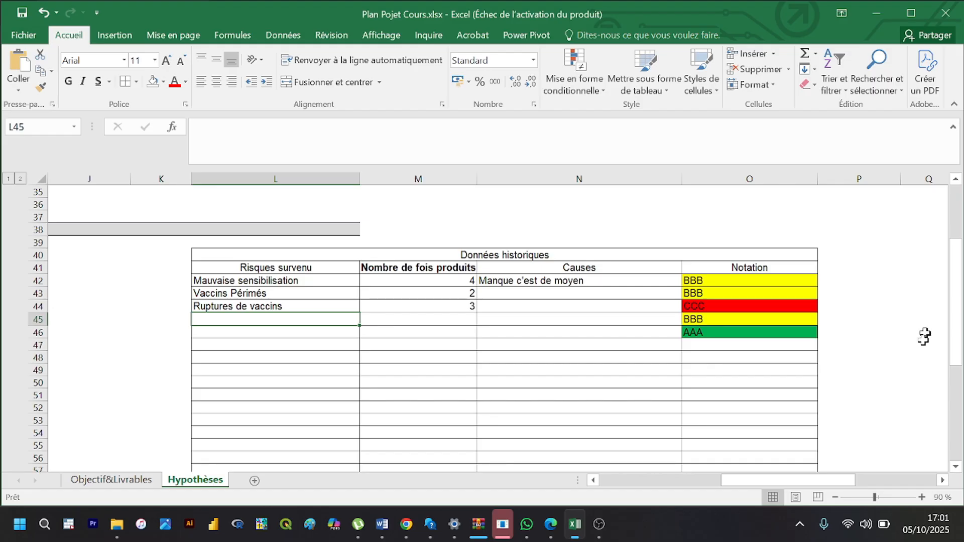
click(504, 321)
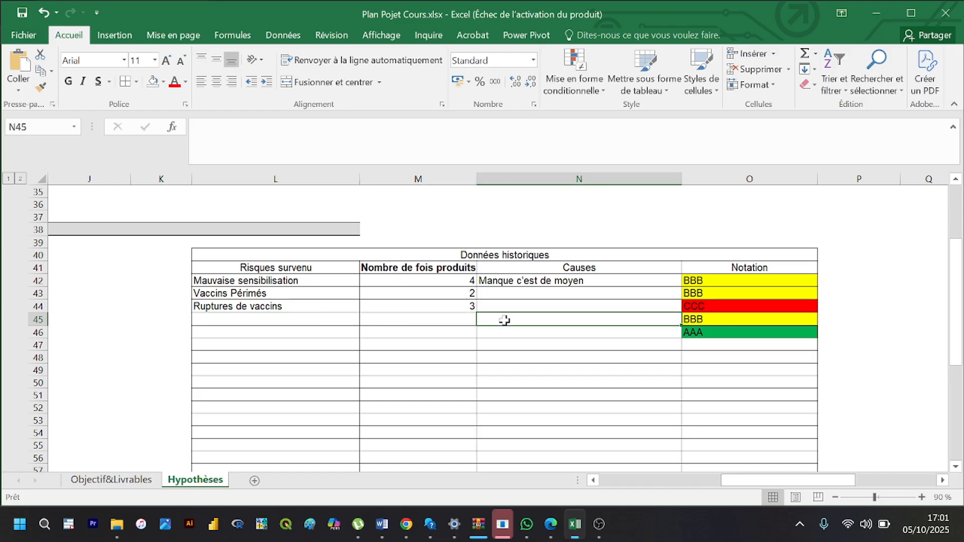
click(339, 320)
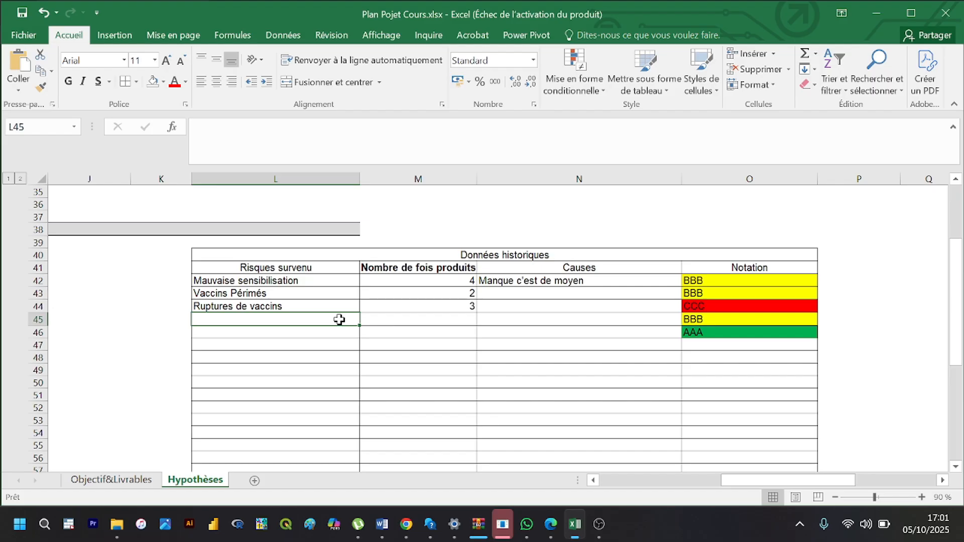
text(Faibl)
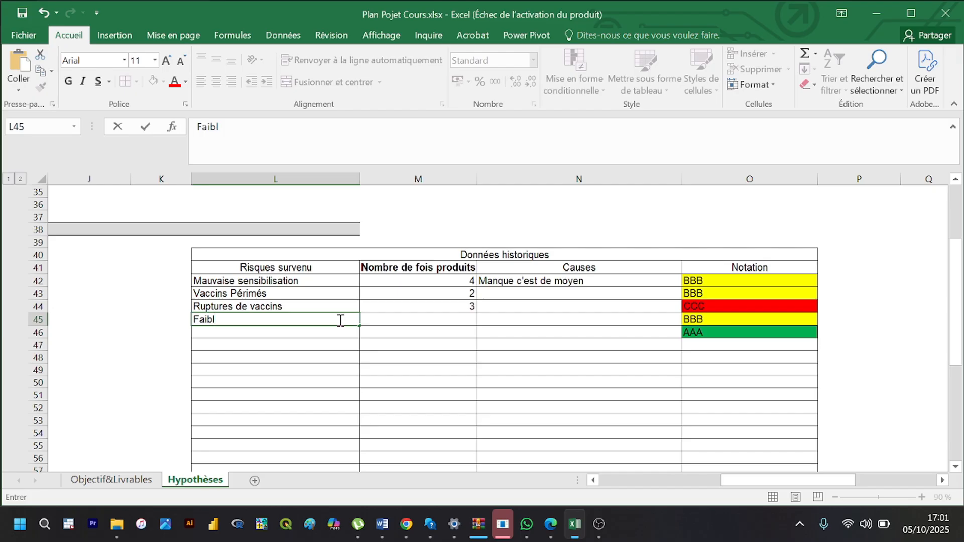
text(e taux de co)
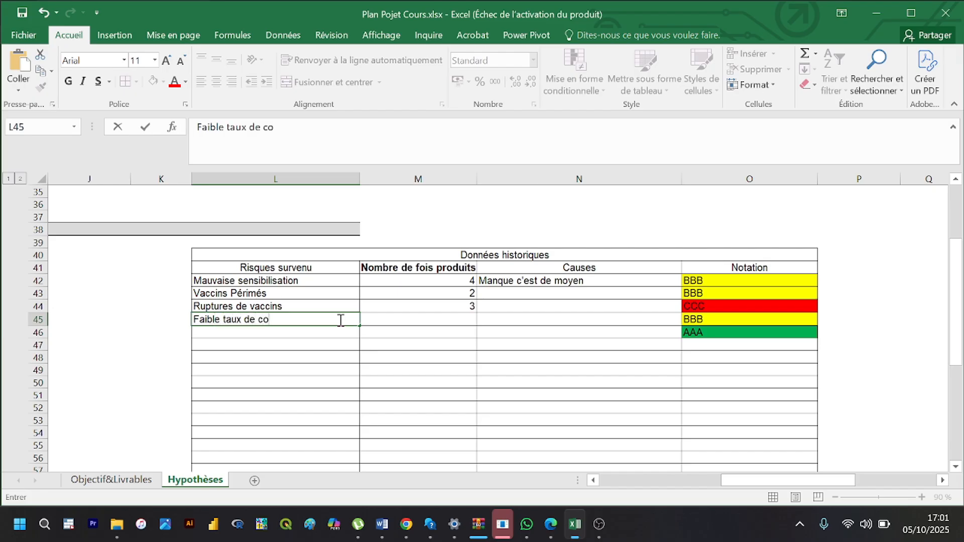
text(uverture vaccina)
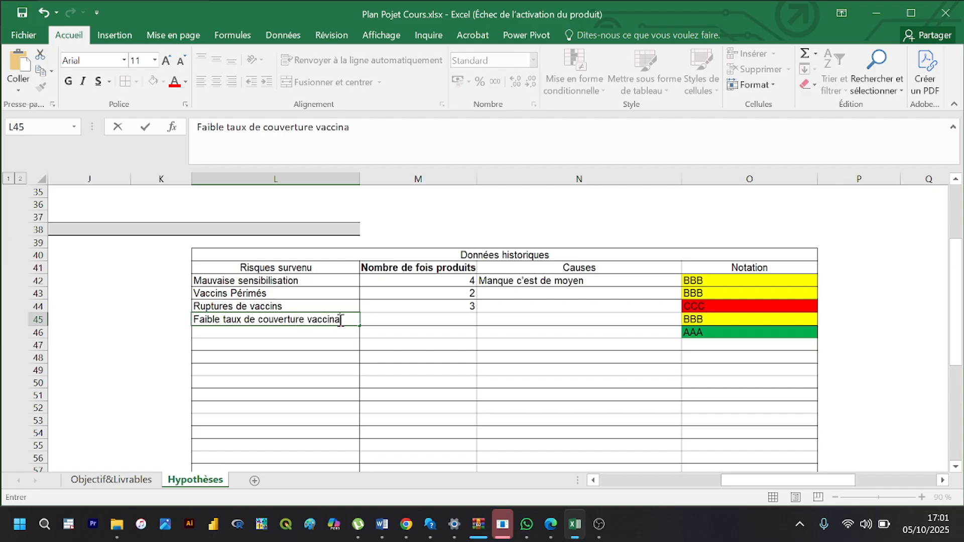
text(le)
key(Tab)
Step: Enter "Manque de moyen financier" as the cause in cell N45 and dismiss the WhatsApp notification covering the table
key(Tab)
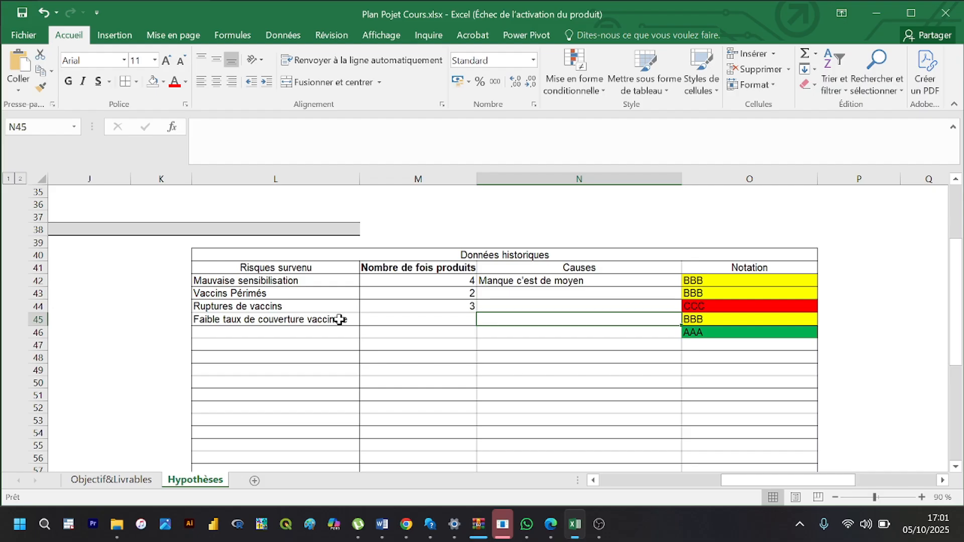
text(Ma,)
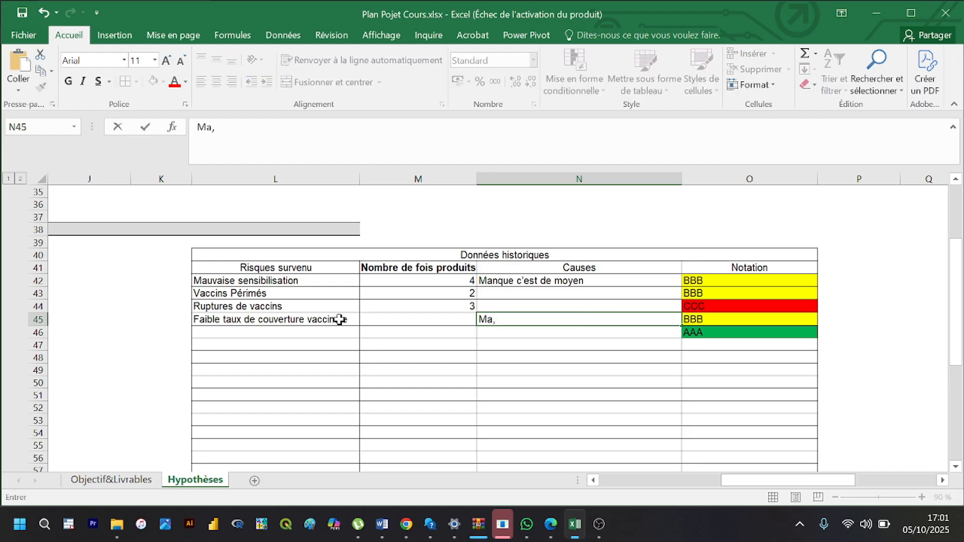
key(BackSpace)
text(nque de mou)
key(BackSpace)
text(ye)
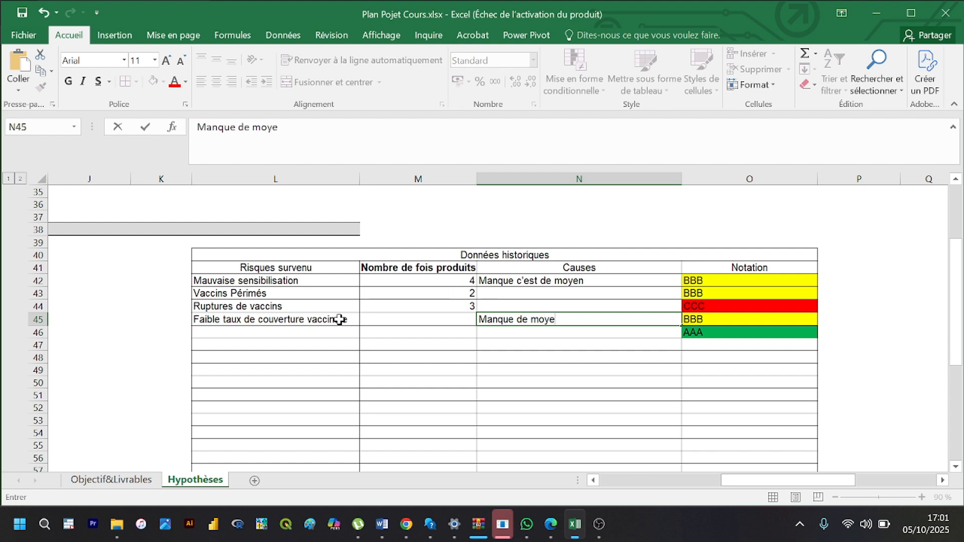
text(n financier)
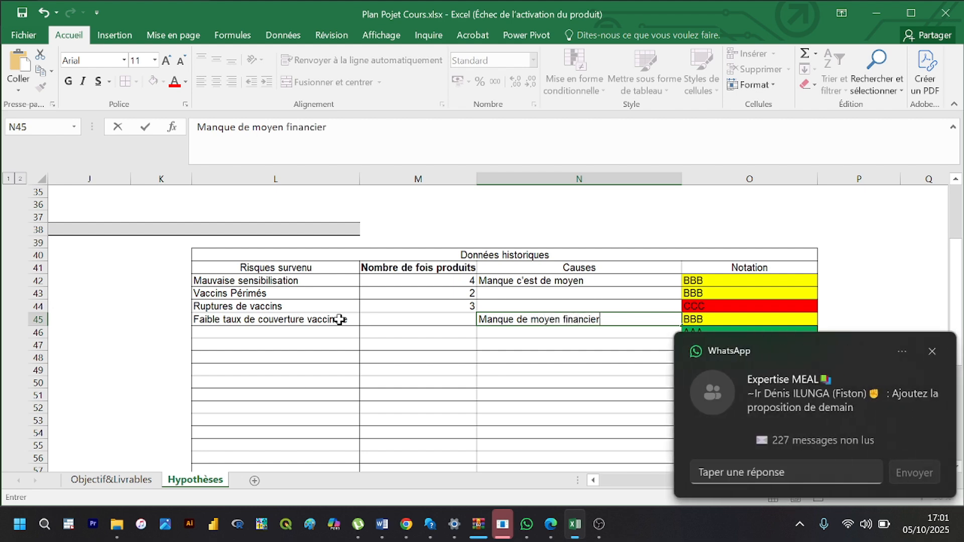
click(929, 351)
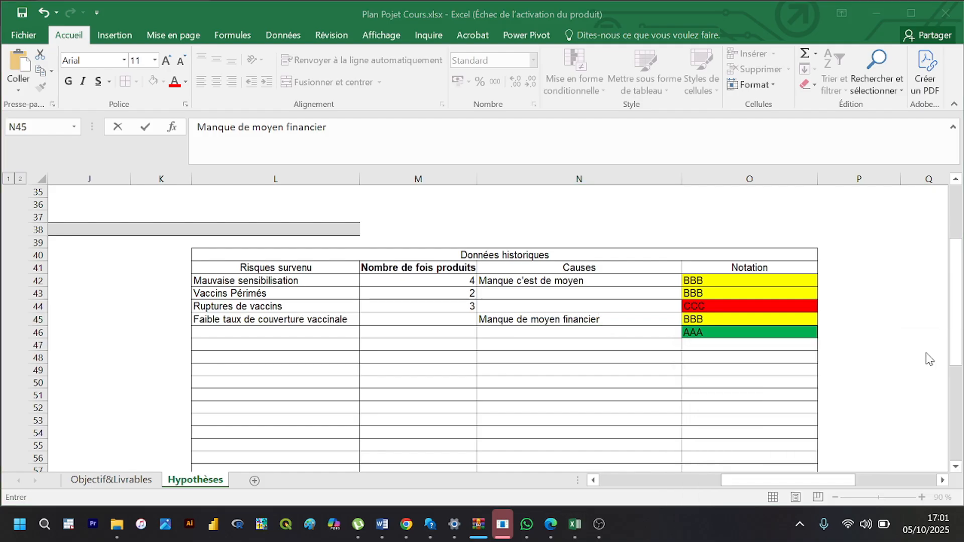
click(431, 323)
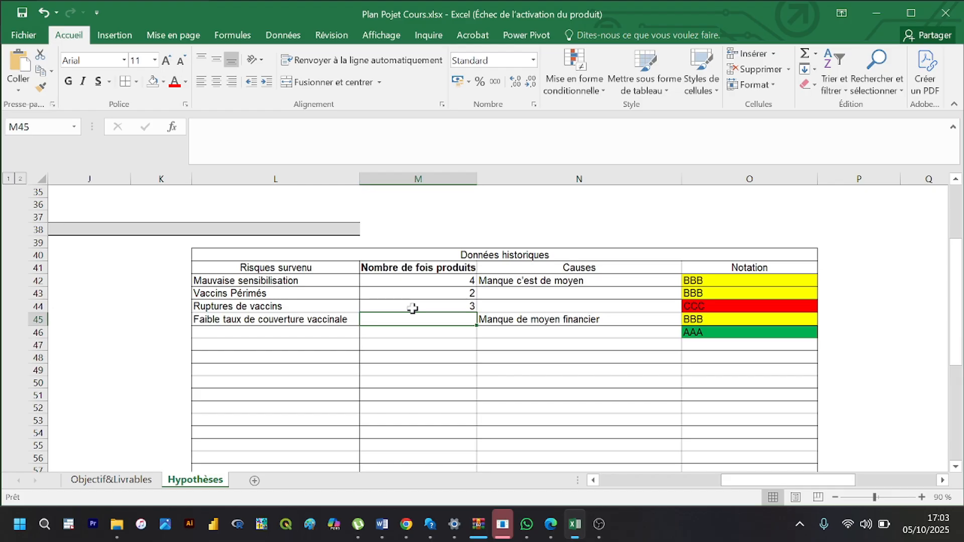
Step: Enter "Maivaise planification" as the cause of the vaccine shortages in cell N44
click(511, 309)
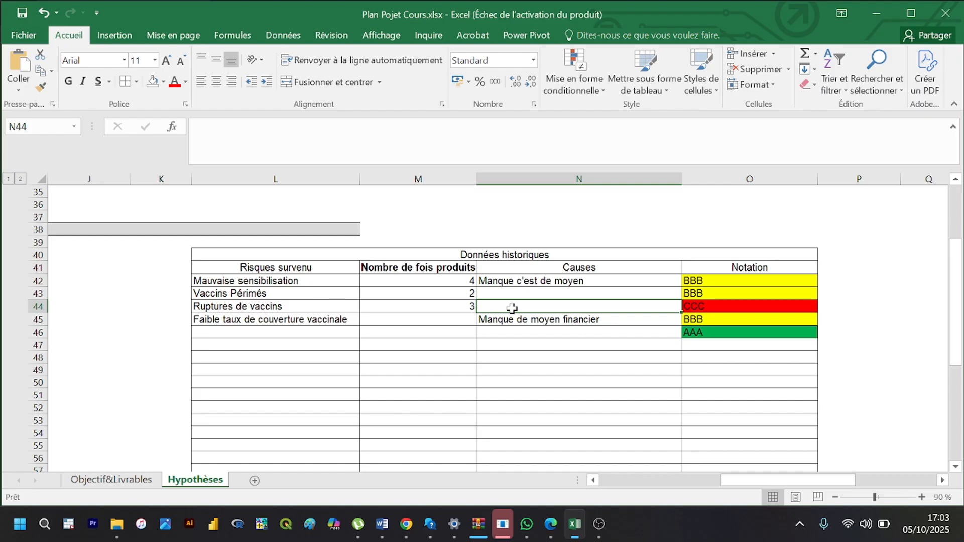
text(Maiv)
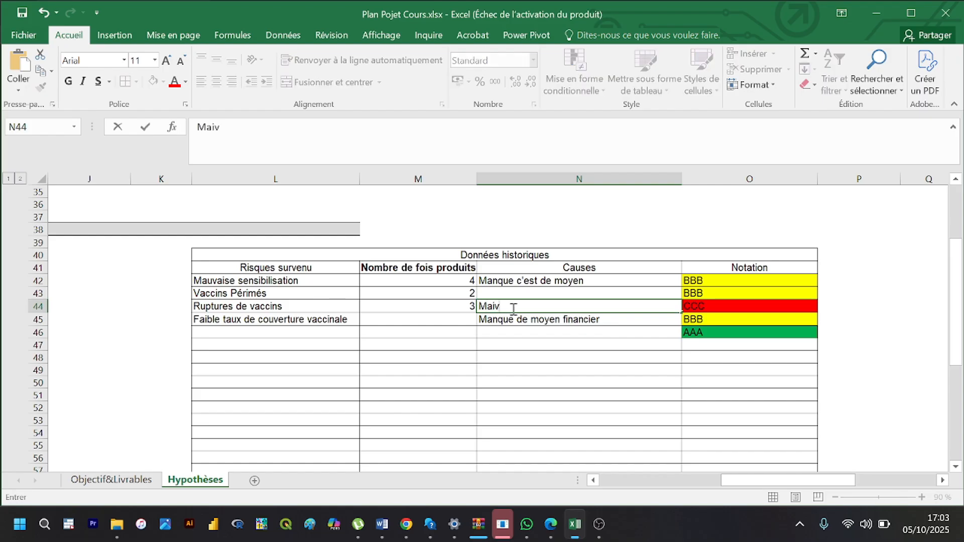
text(aise planification)
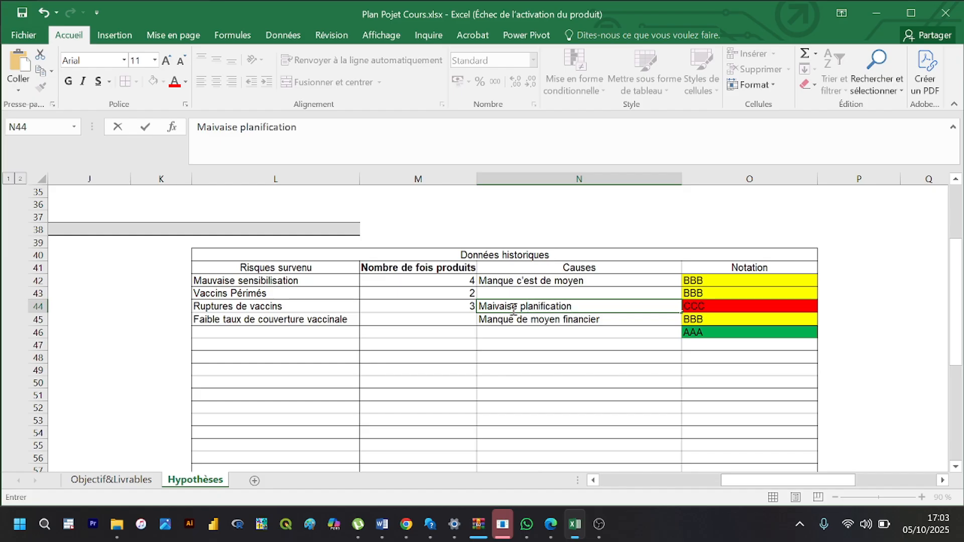
key(Up)
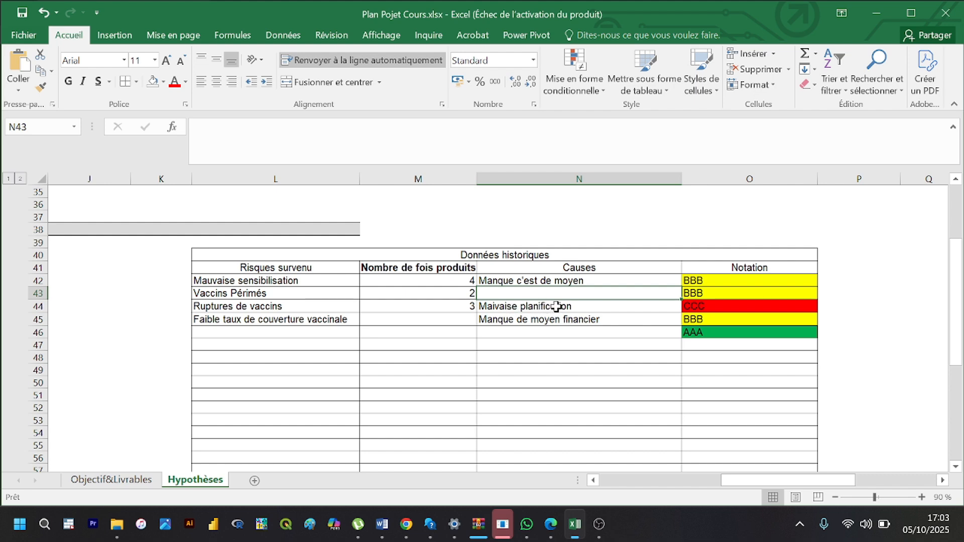
Step: Change the cause in cell N44 to "Maivaise estimation", dismissing the WhatsApp notification that covers the table
double_click(576, 308)
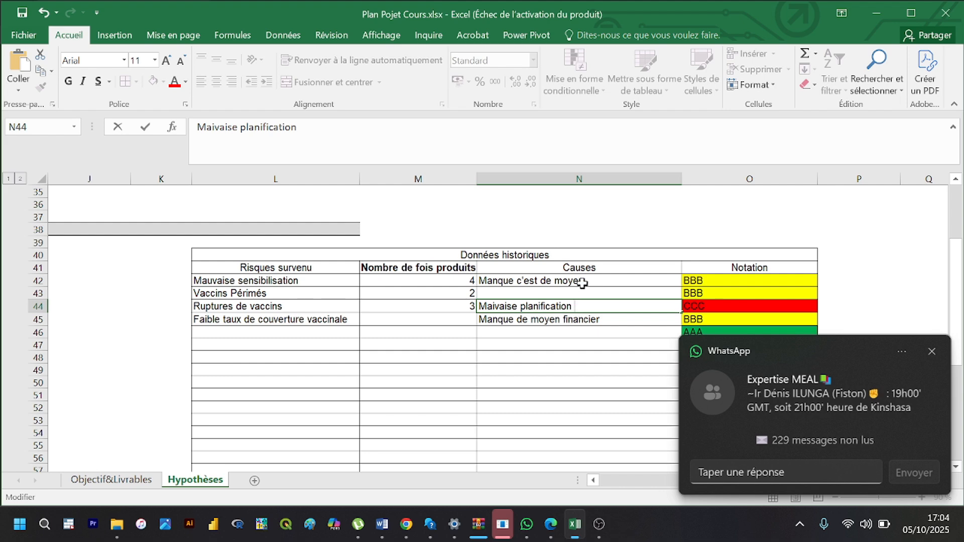
click(932, 352)
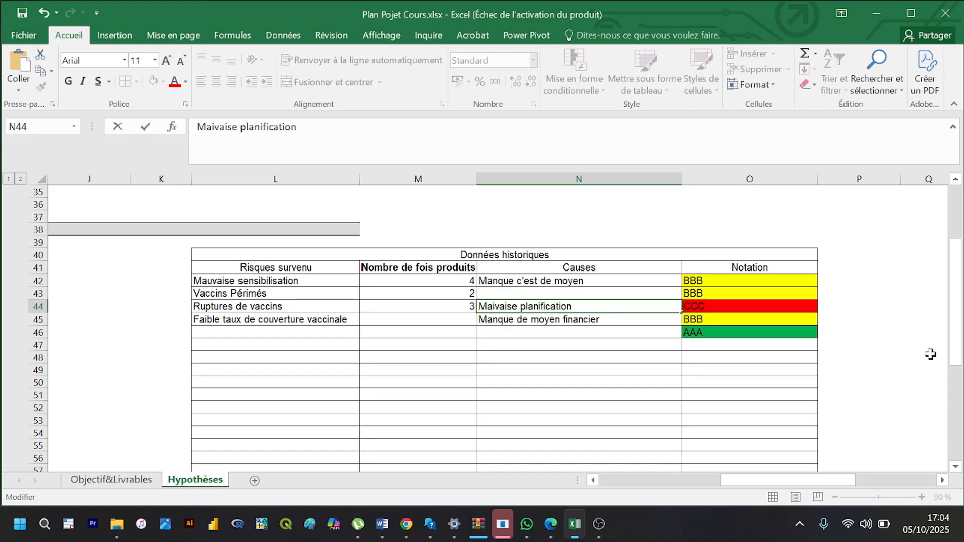
key(BackSpace)
key(BackSpace)
key(BackSpace)
key(BackSpace)
key(BackSpace)
key(BackSpace)
key(BackSpace)
key(BackSpace)
key(BackSpace)
key(BackSpace)
key(BackSpace)
key(BackSpace)
key(BackSpace)
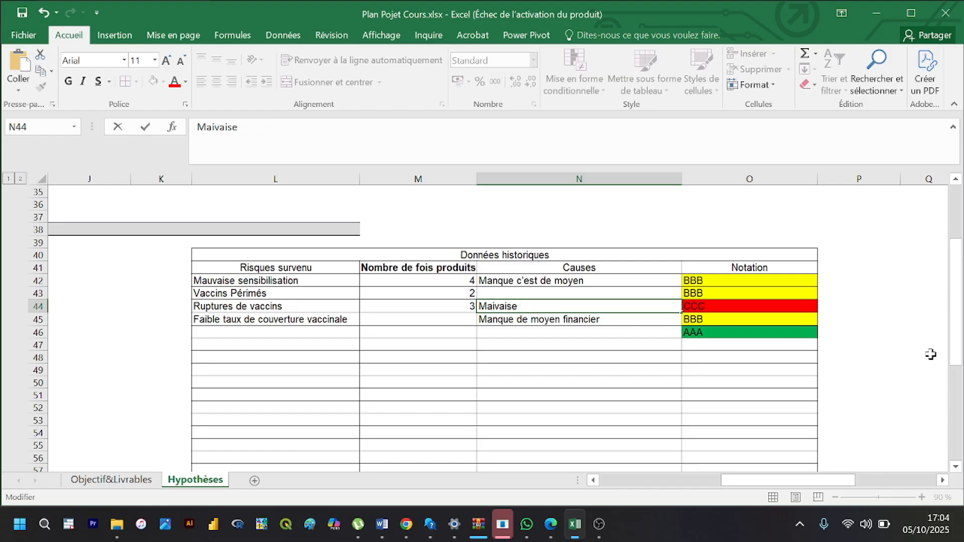
text(estimation)
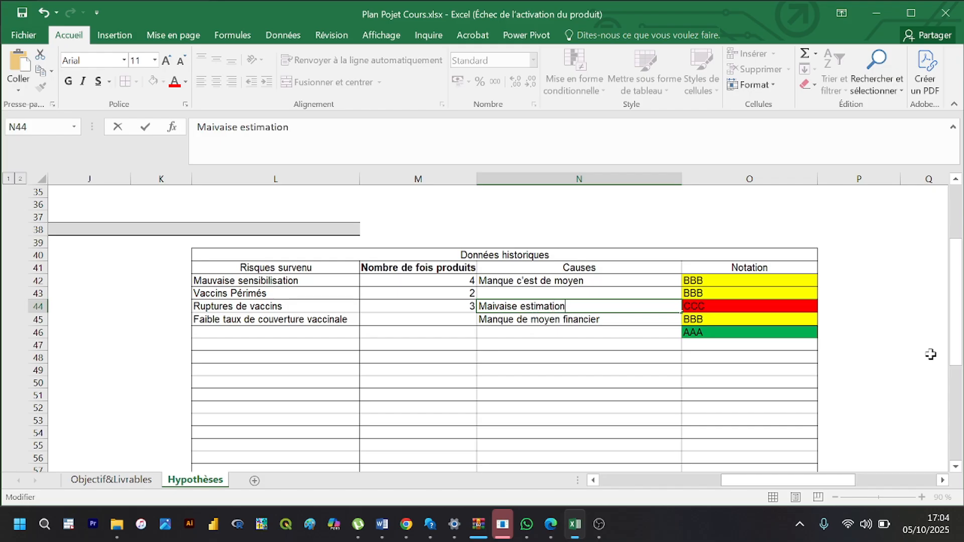
click(606, 291)
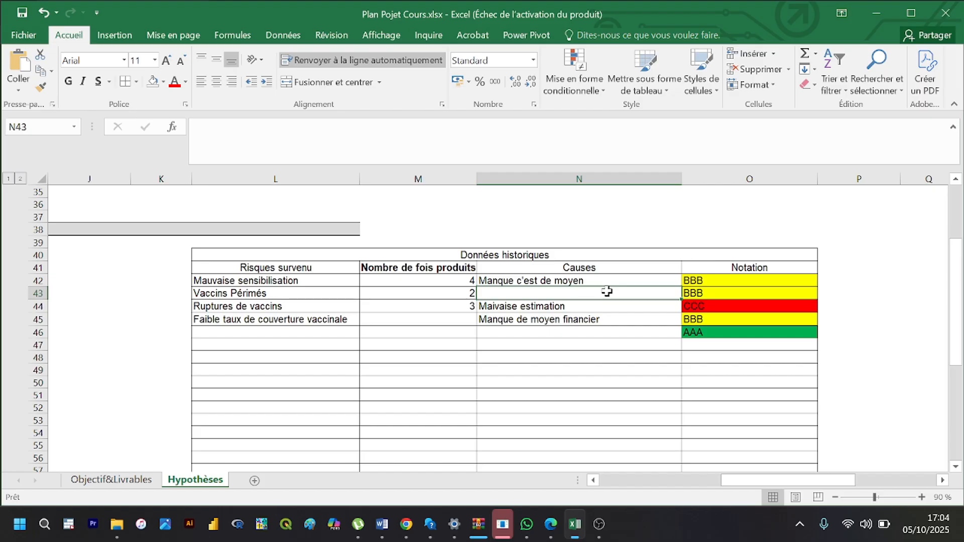
Step: Correct the spelling of the vaccine shortage cause in cell N44 to "Mauvaise estimation"
double_click(589, 305)
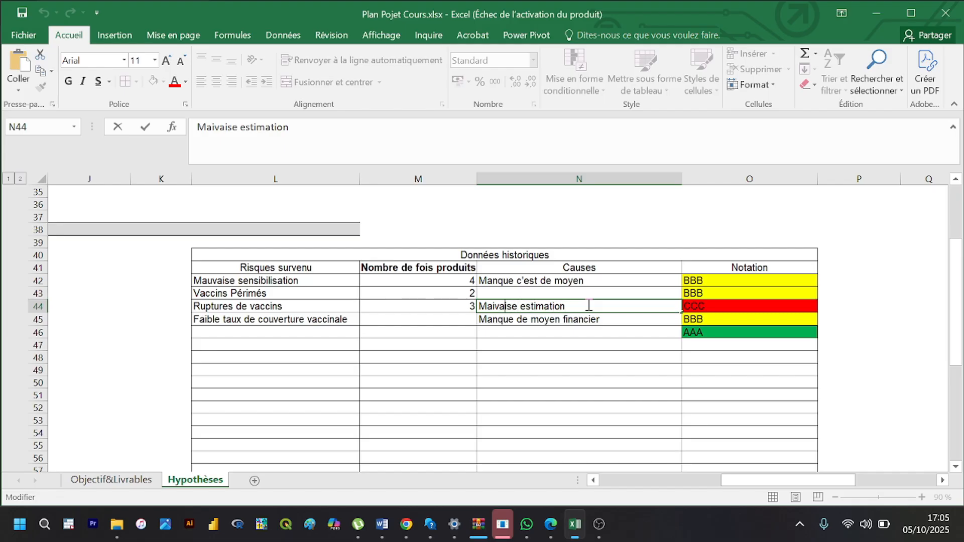
key(BackSpace)
text(u)
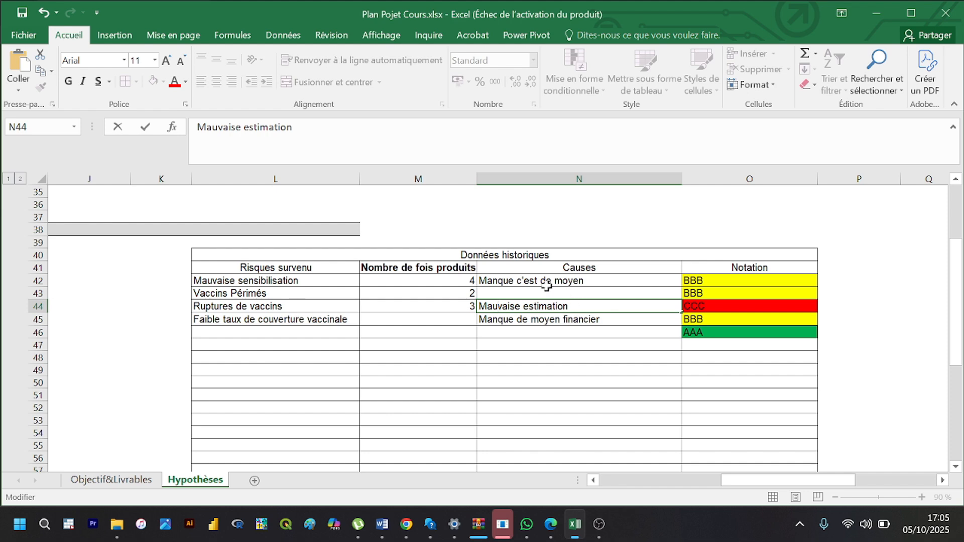
click(514, 295)
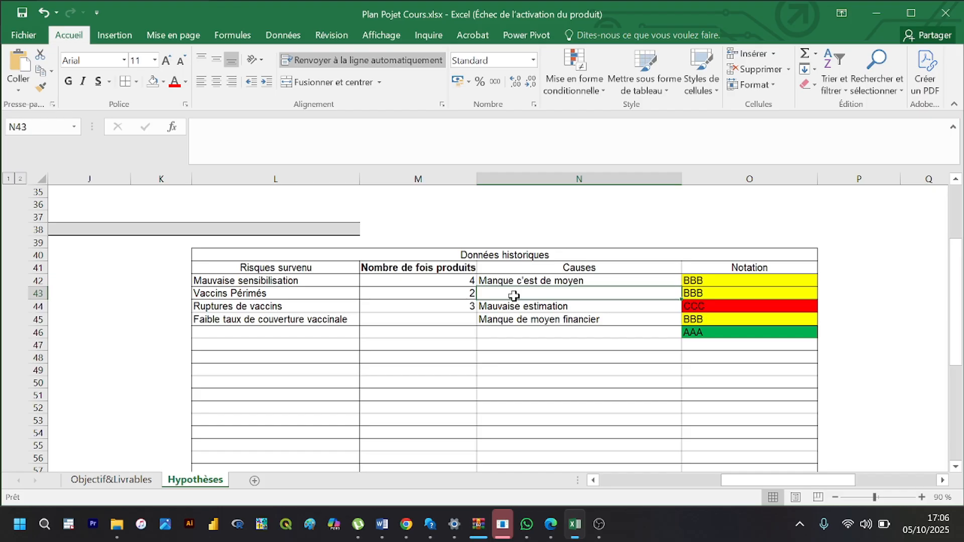
Step: Switch to the Google Meet call in Edge to check it and return to the Excel workbook
mouse_move(543, 531)
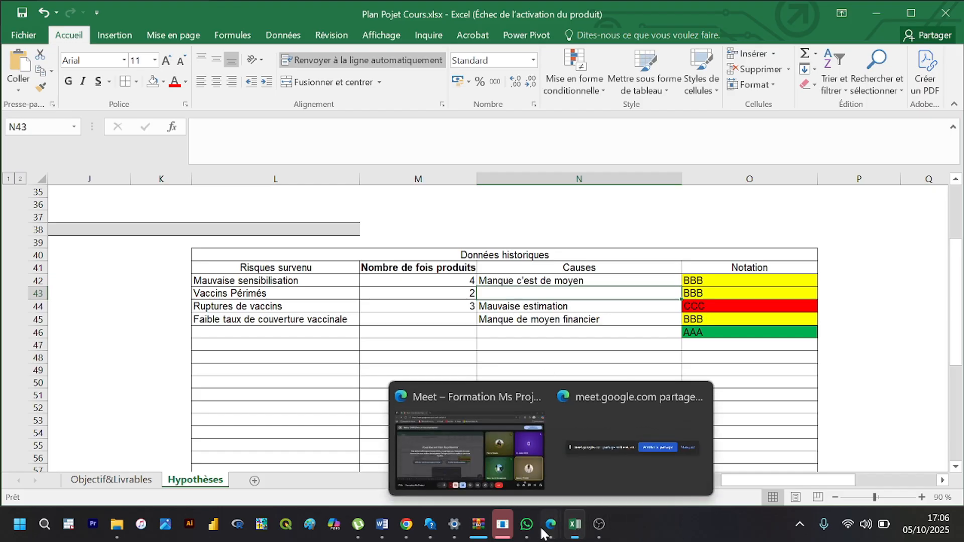
click(502, 459)
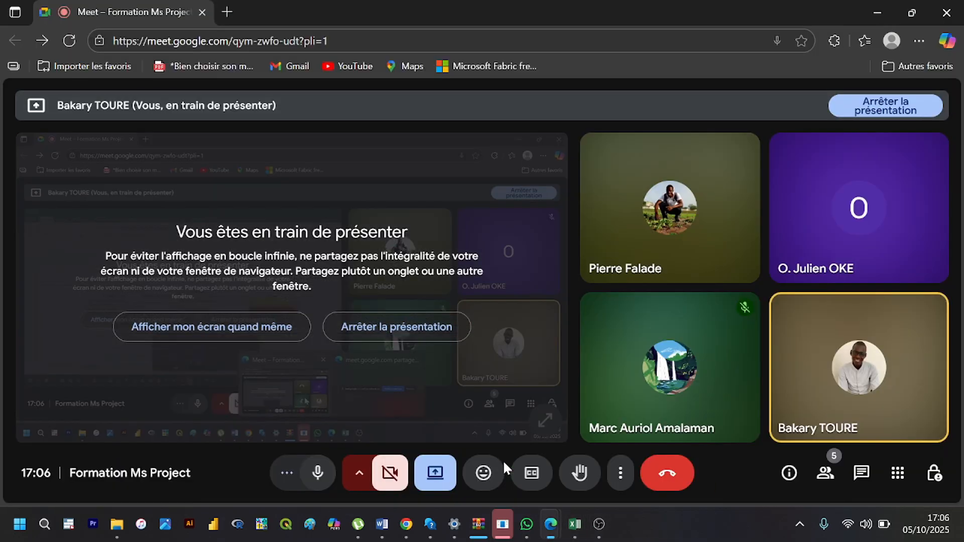
click(574, 524)
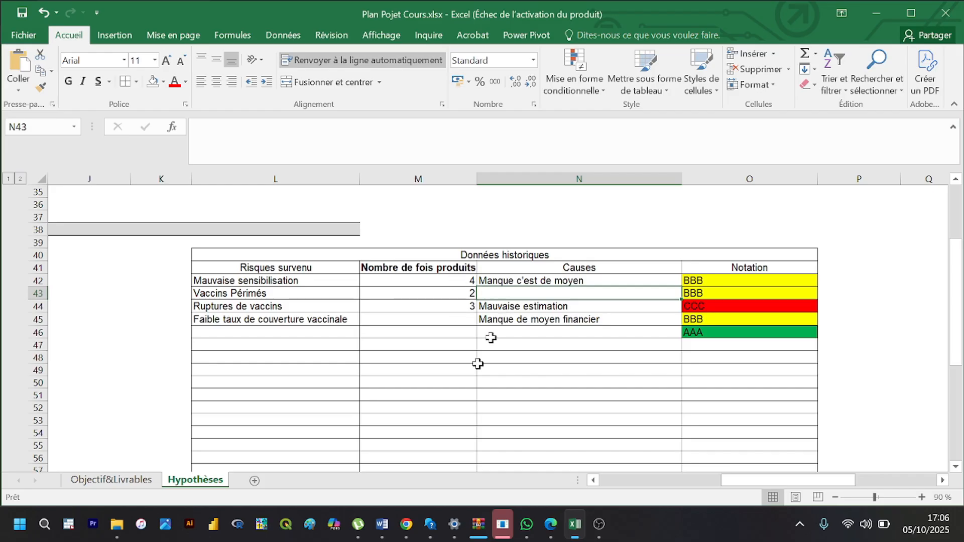
Step: Dismiss the WhatsApp notifications covering the historical data table
mouse_move(430, 524)
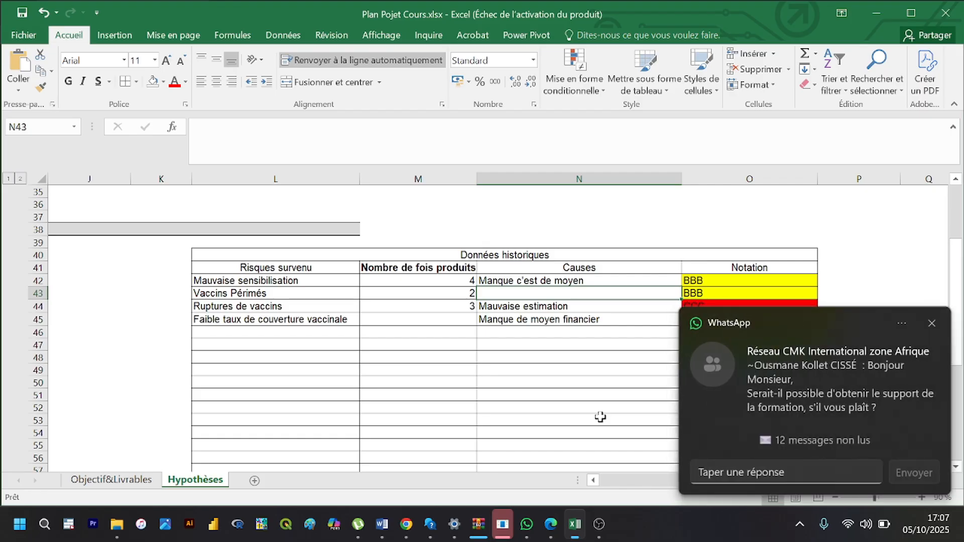
click(931, 324)
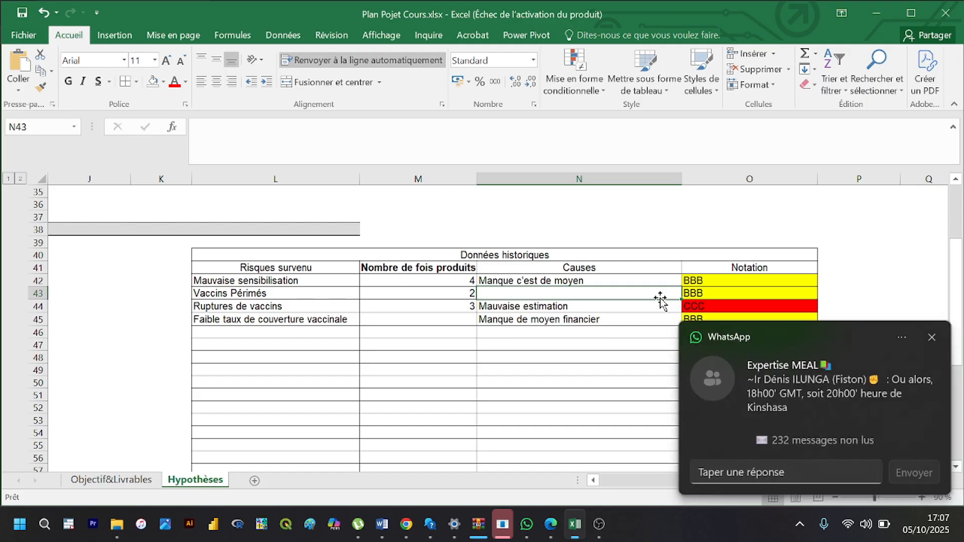
click(930, 338)
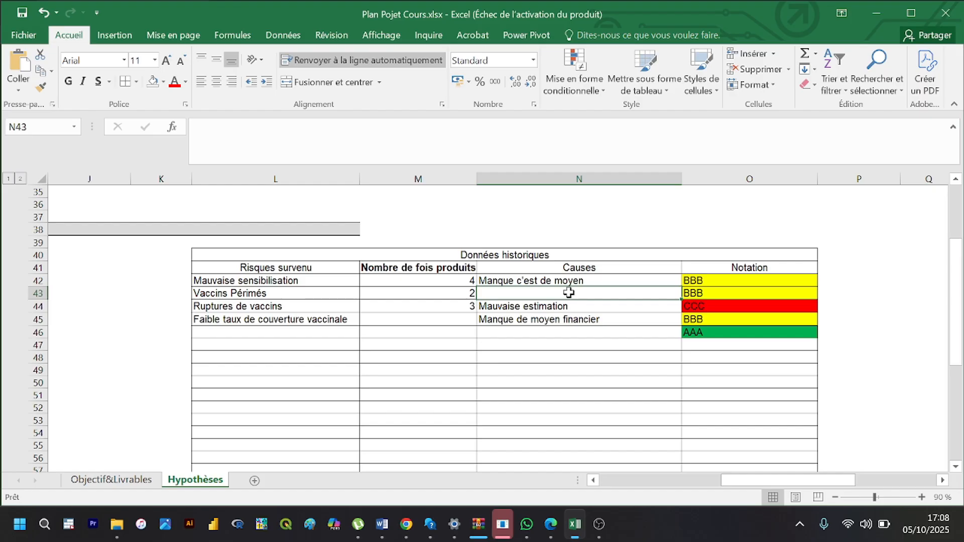
Step: Enter "Probleme de conservation" as the cause of the expired vaccines in cell N43
text(ret)
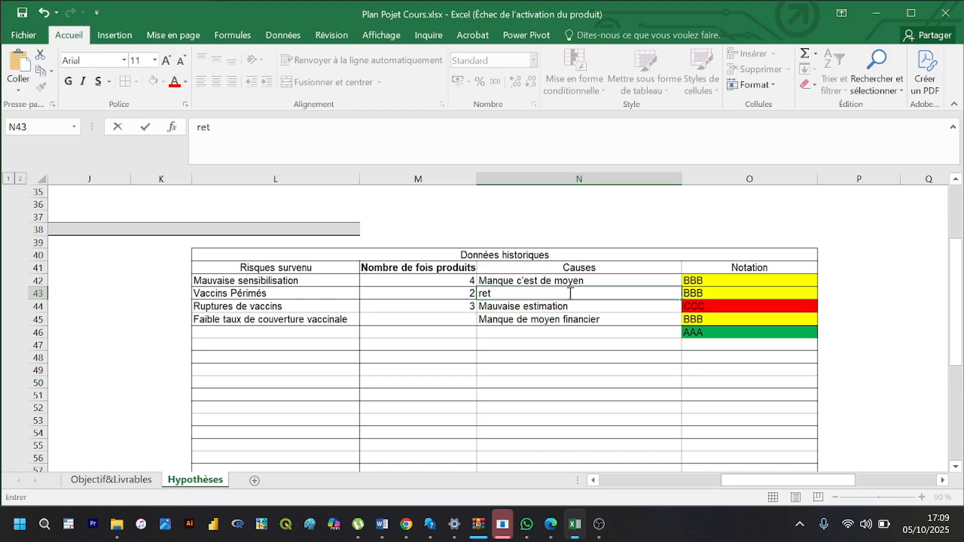
text(Probleme)
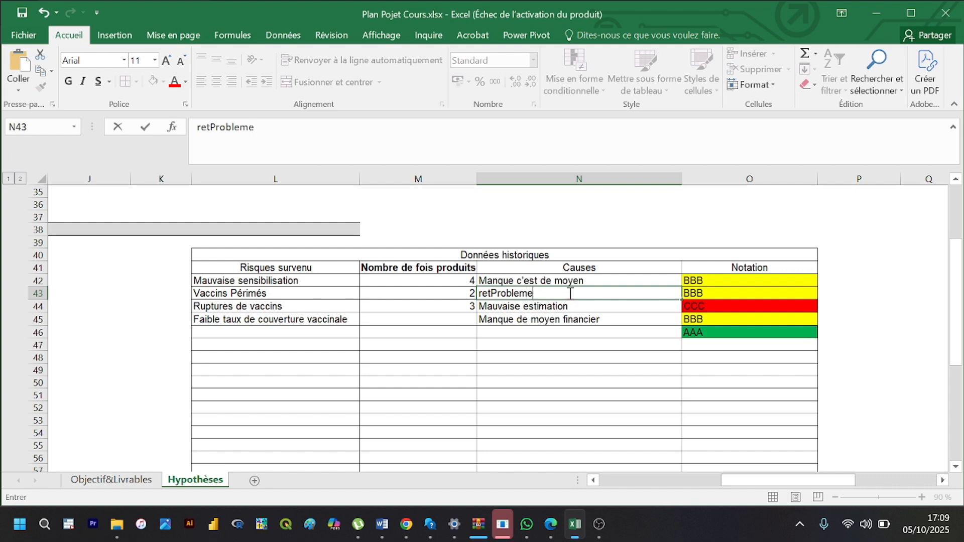
key(Left)
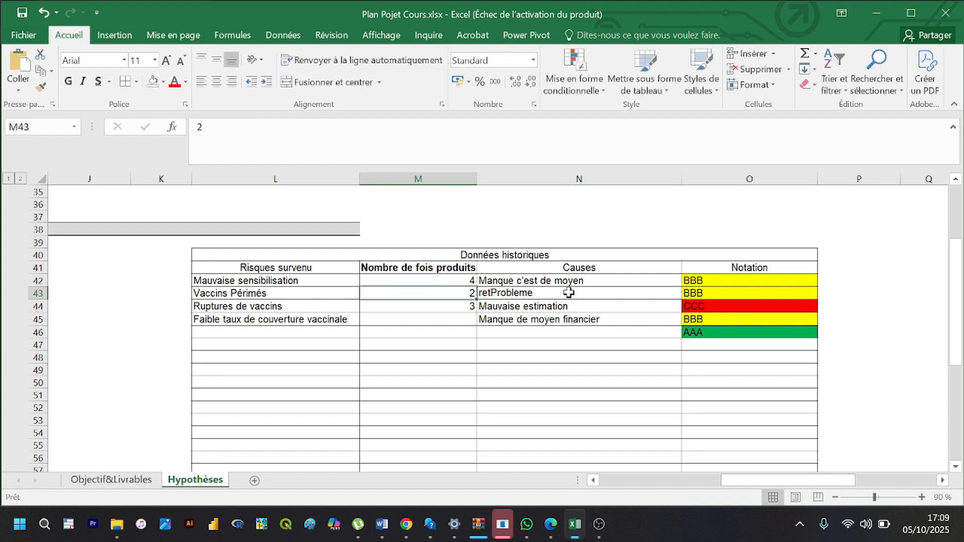
double_click(492, 293)
key(BackSpace)
key(BackSpace)
key(BackSpace)
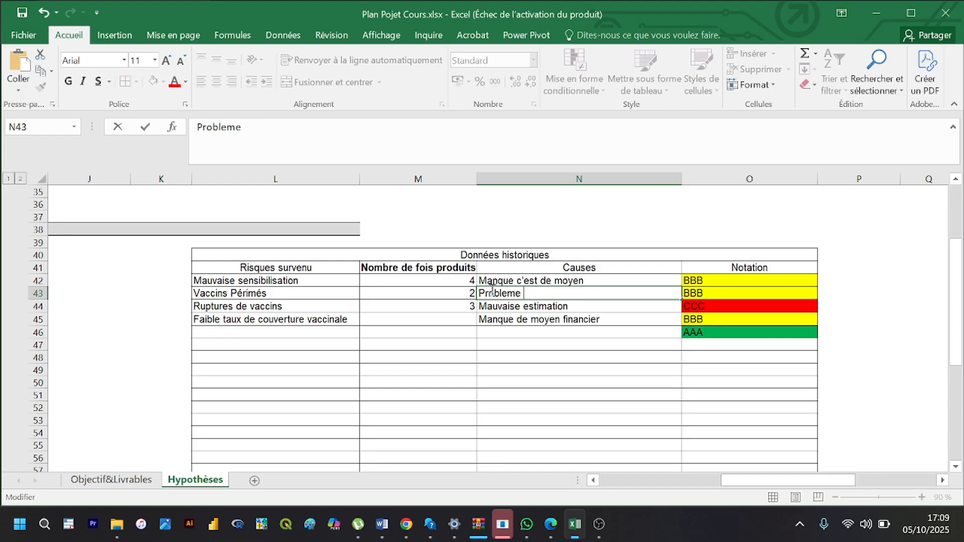
text(de consev)
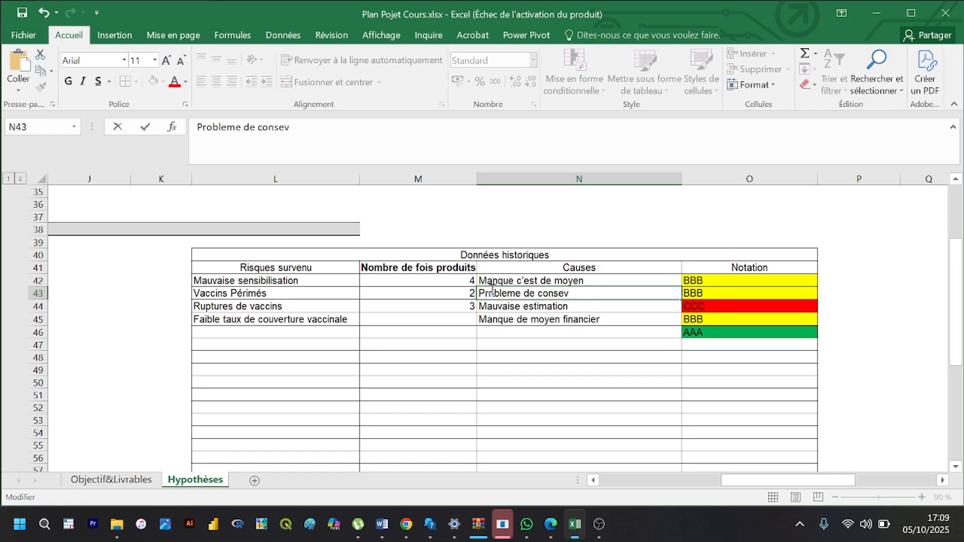
key(BackSpace)
text(r)
text(fa)
key(BackSpace)
key(BackSpace)
text(vation)
key(Return)
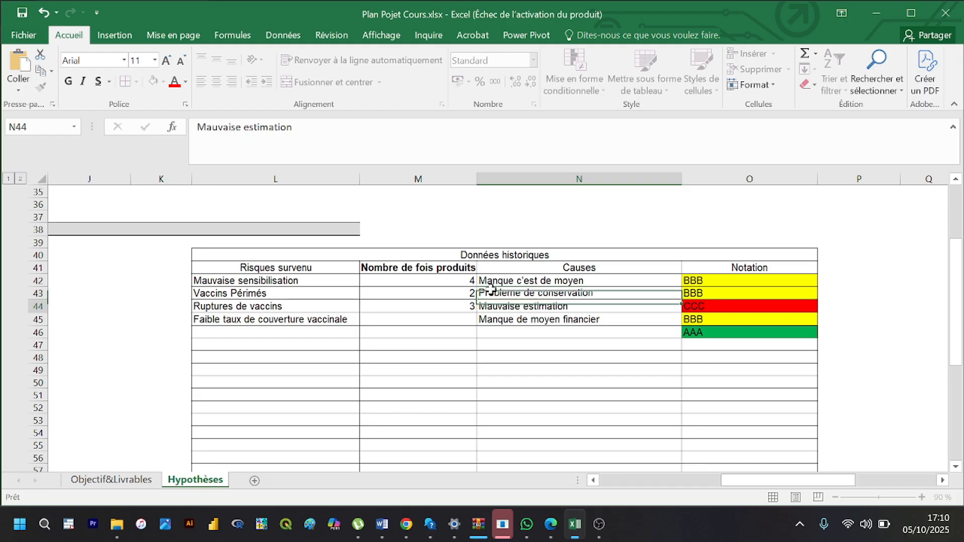
Step: Enter 6 as the number of occurrences for the low vaccination coverage in cell M45 and dismiss the WhatsApp notification
click(456, 314)
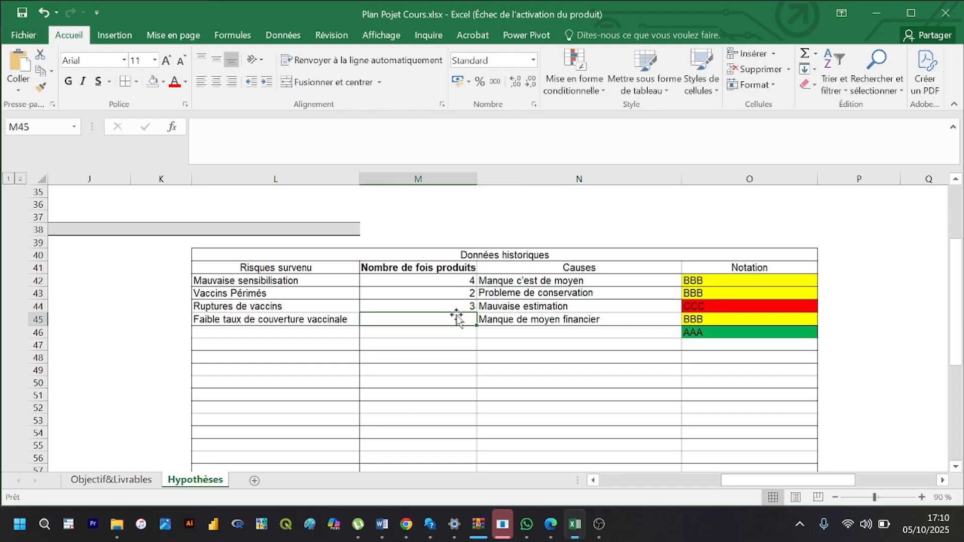
text(-)
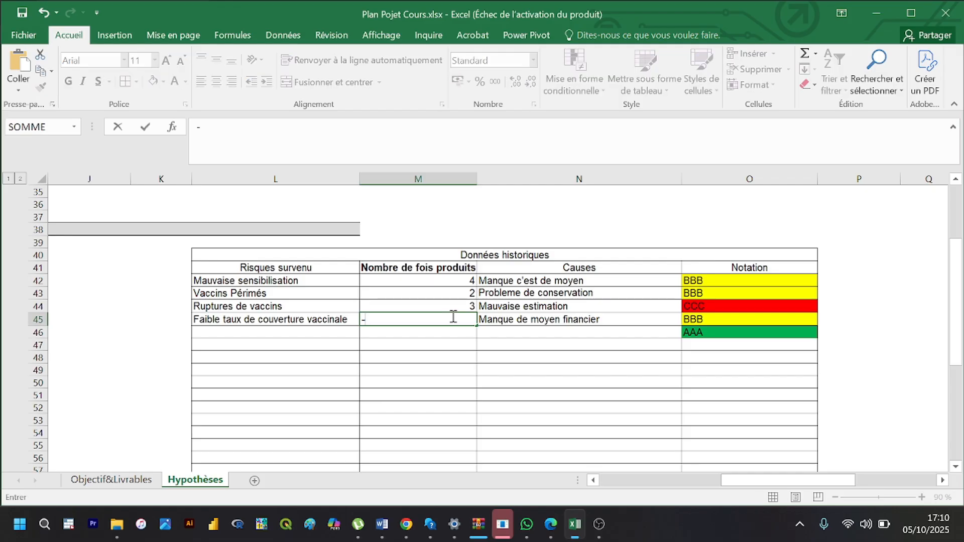
key(BackSpace)
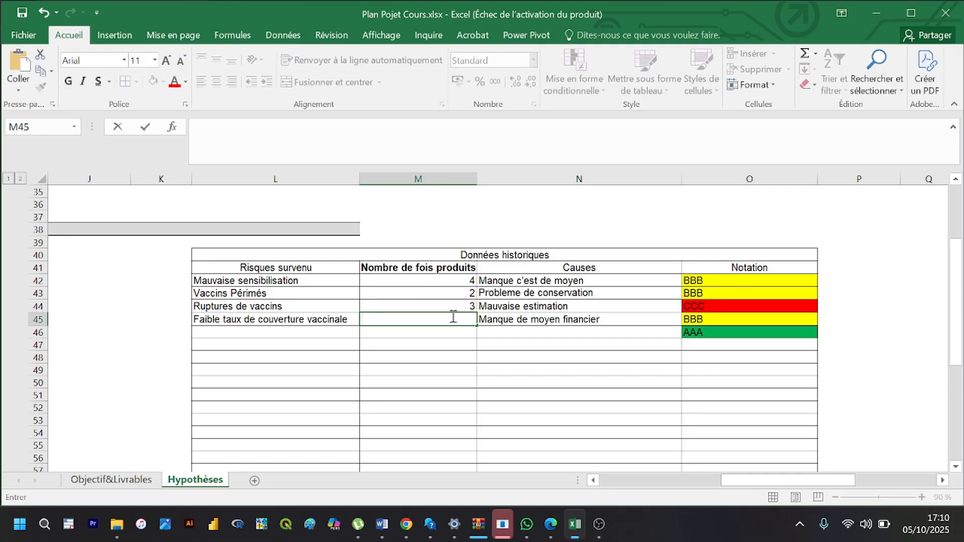
text(6)
key(Return)
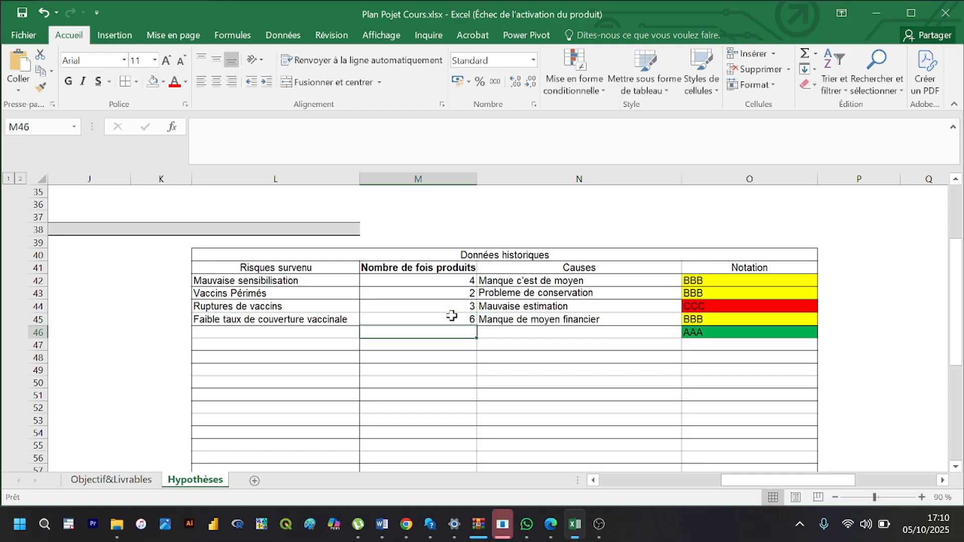
click(335, 329)
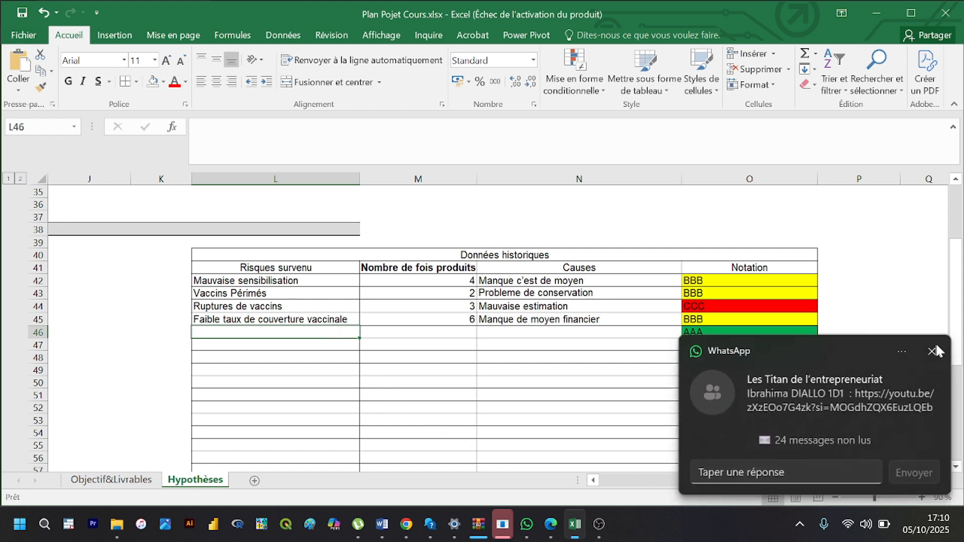
click(933, 350)
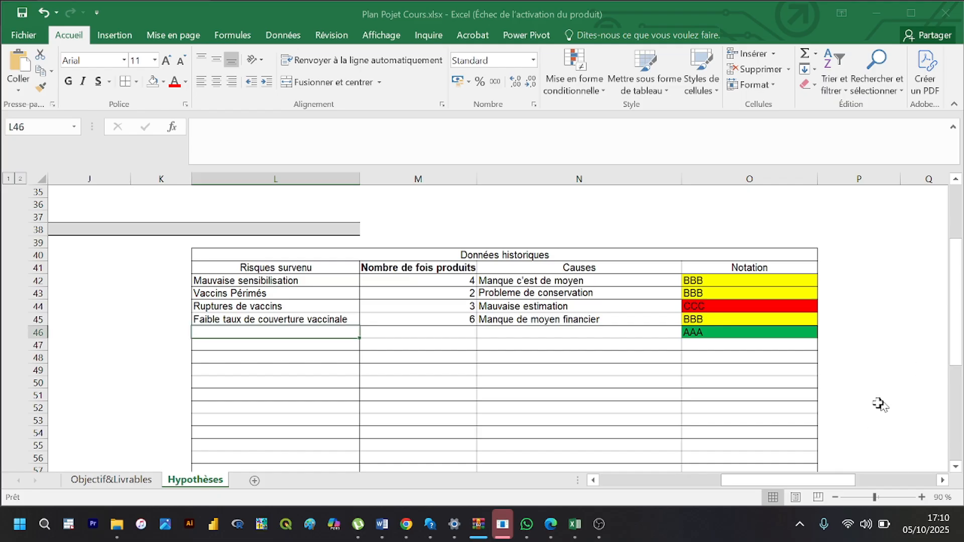
Step: Copy the four past risks in L42:L45 into the Risques potentiels column starting at cell B42
drag(834, 483, 781, 458)
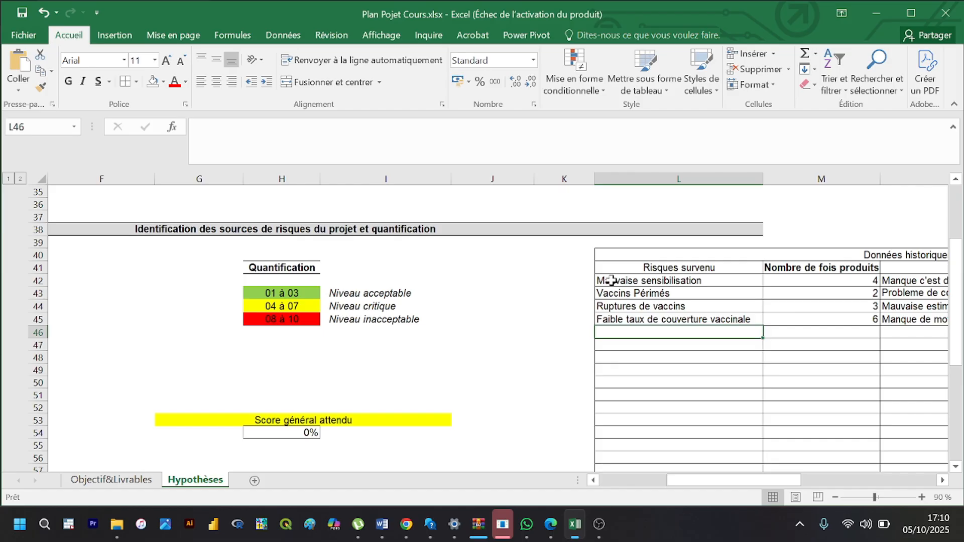
drag(610, 280, 616, 315)
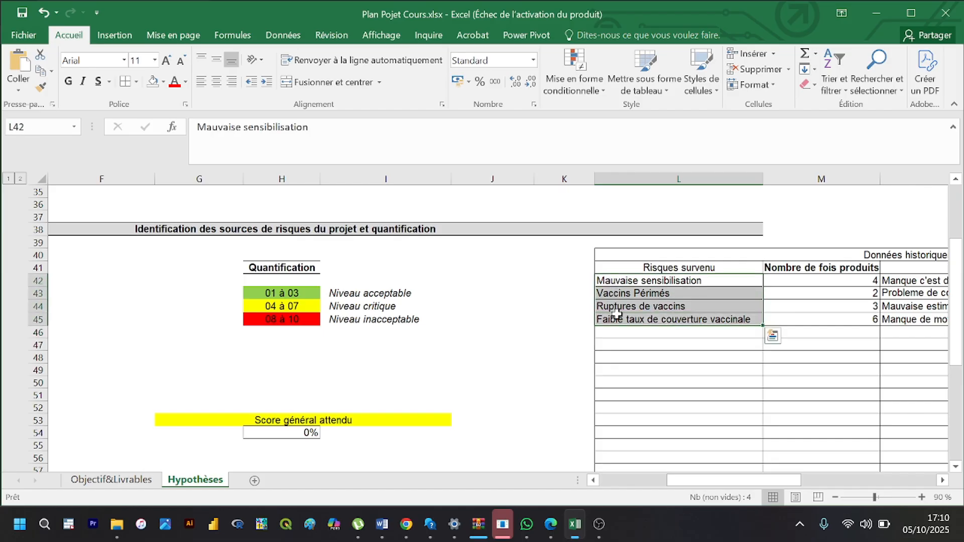
key(ctrl+c)
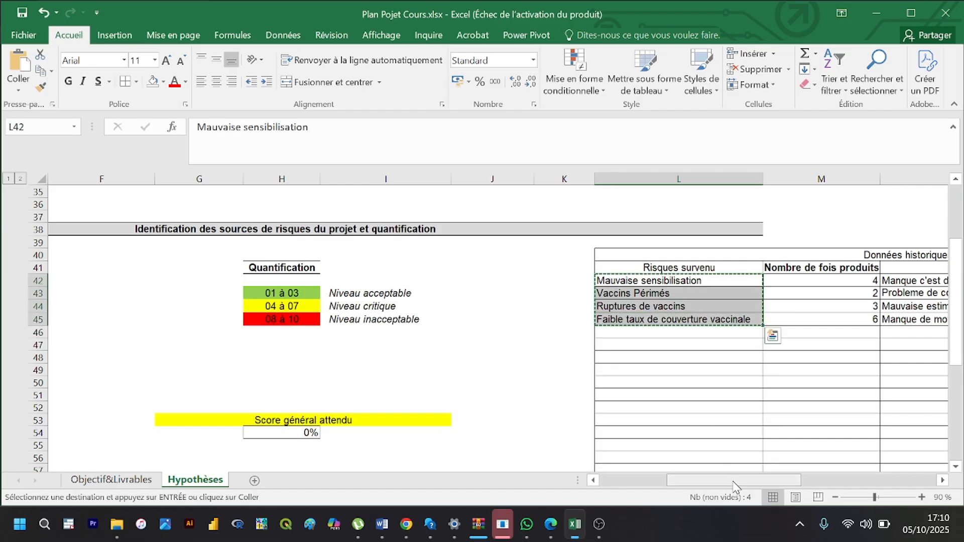
drag(733, 486, 631, 470)
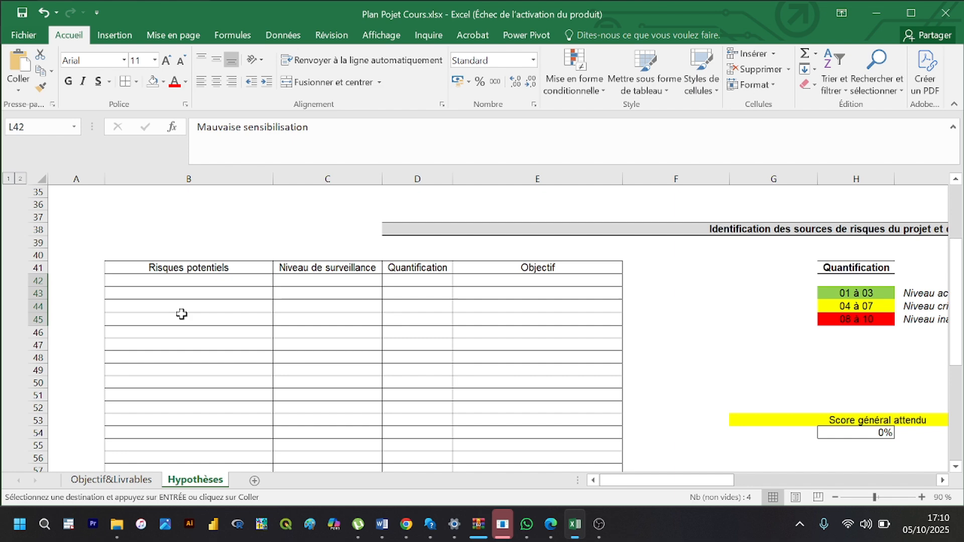
click(159, 279)
key(ctrl+v)
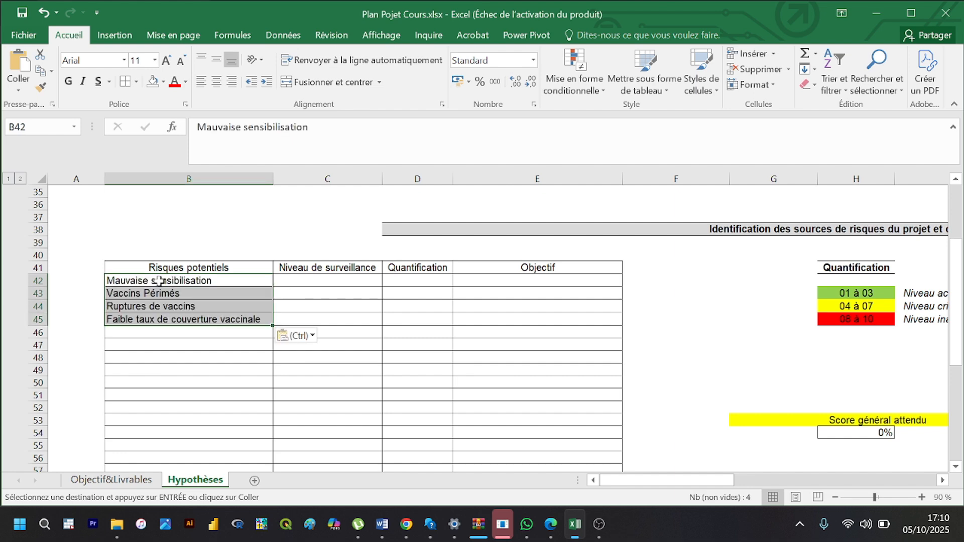
Step: Clear the formula in the Score général attendu cell H54 and dismiss the WhatsApp notification
click(678, 346)
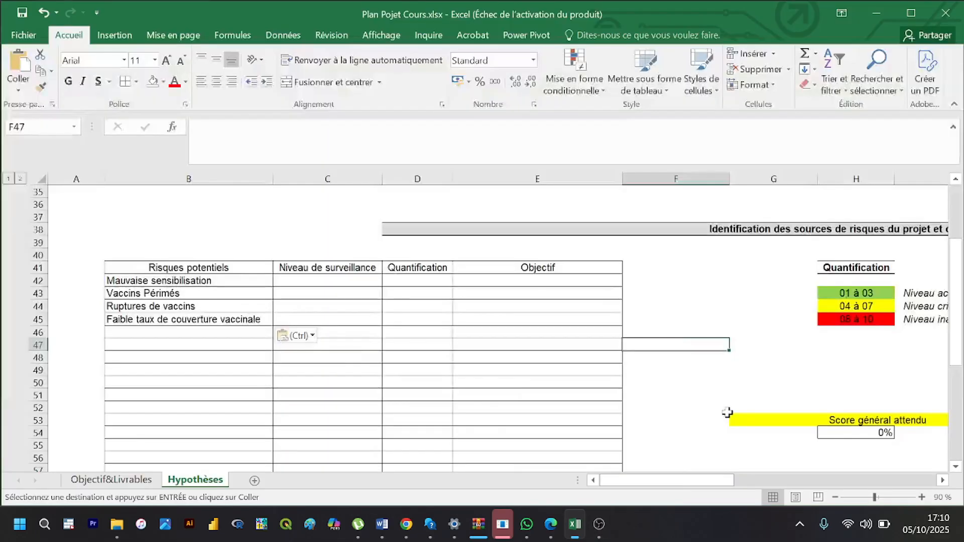
click(728, 412)
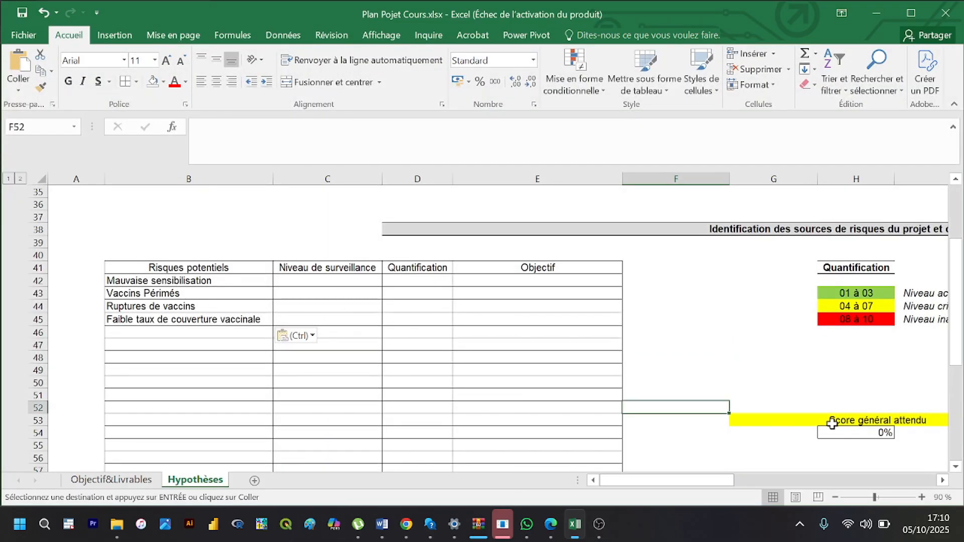
click(844, 434)
key(Escape)
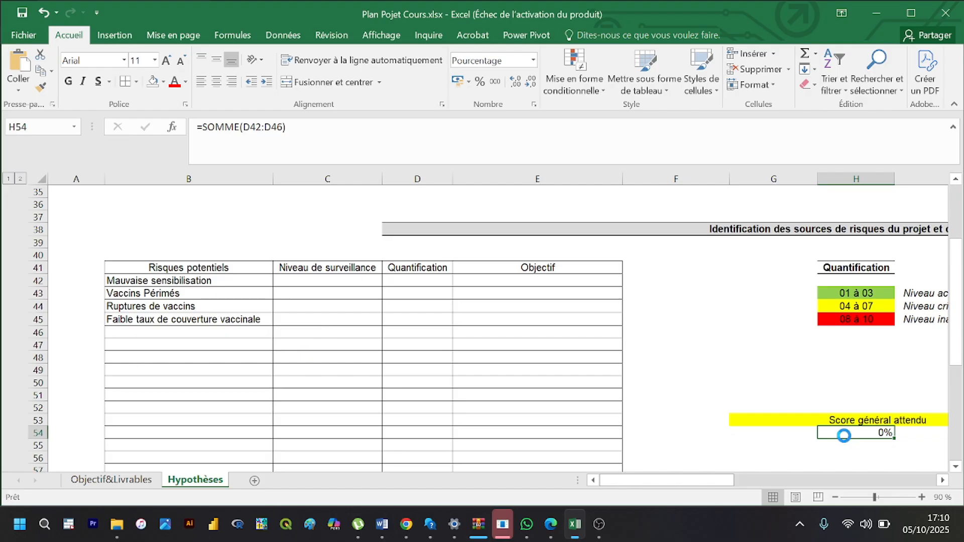
key(Delete)
click(650, 385)
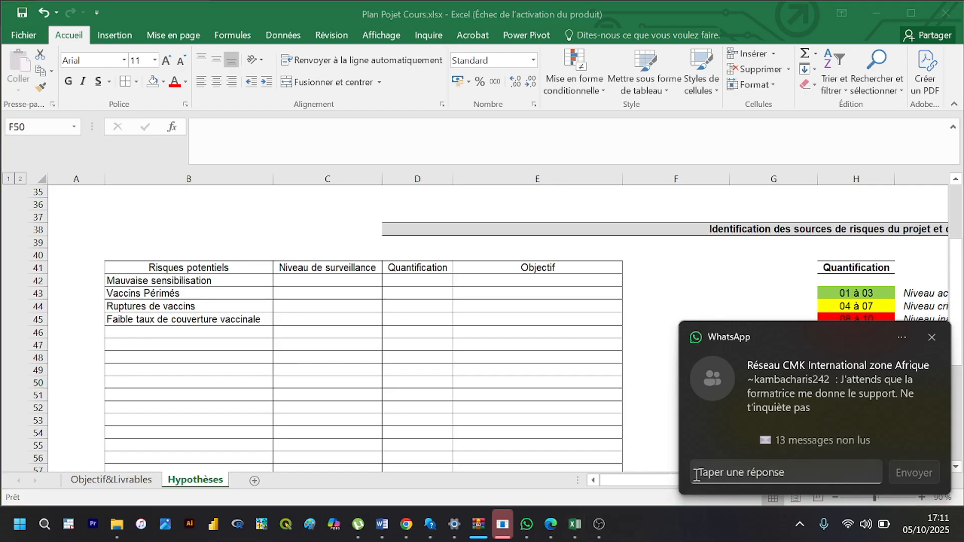
click(930, 338)
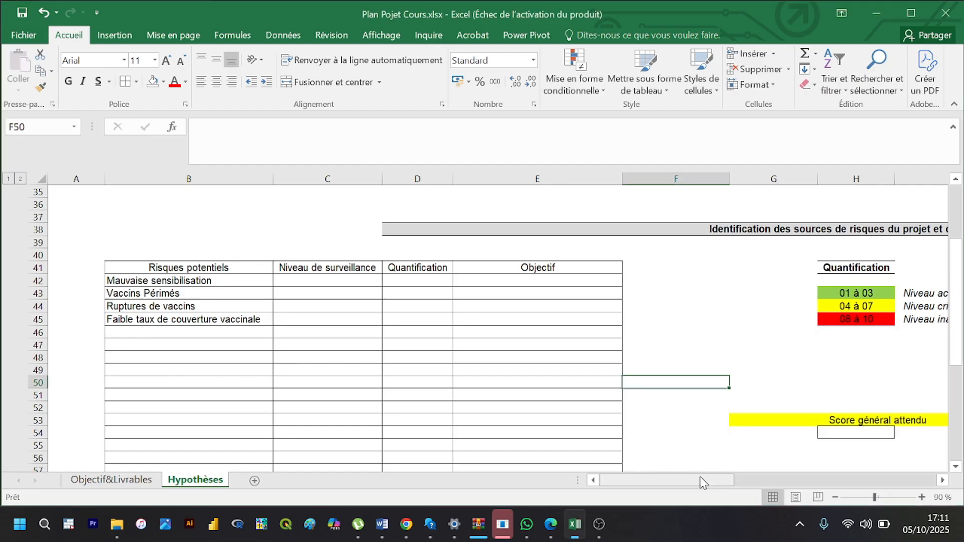
Step: Try clearing the Notation ratings in O42:O46 and undo the deletion
drag(700, 477, 814, 467)
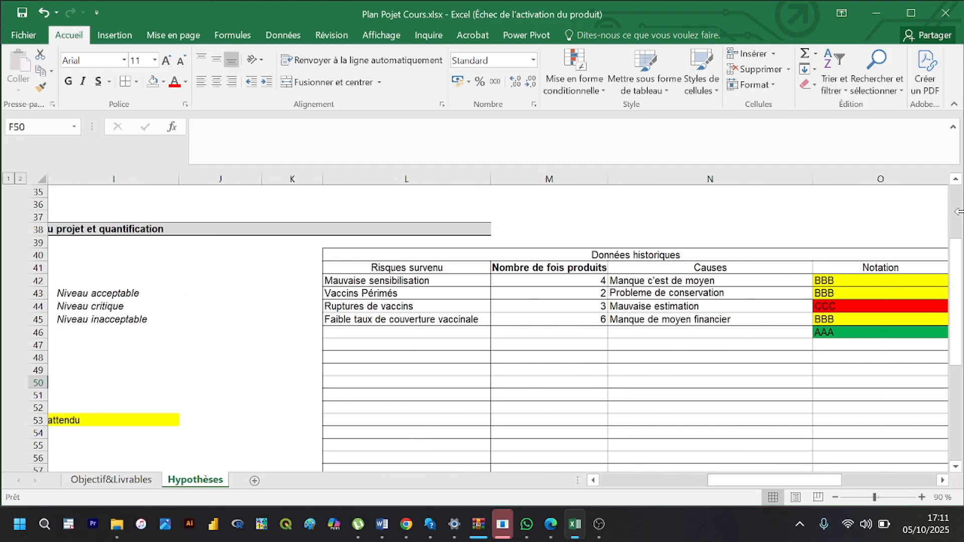
drag(849, 280, 848, 335)
scroll(848, 334, right, 3)
key(Delete)
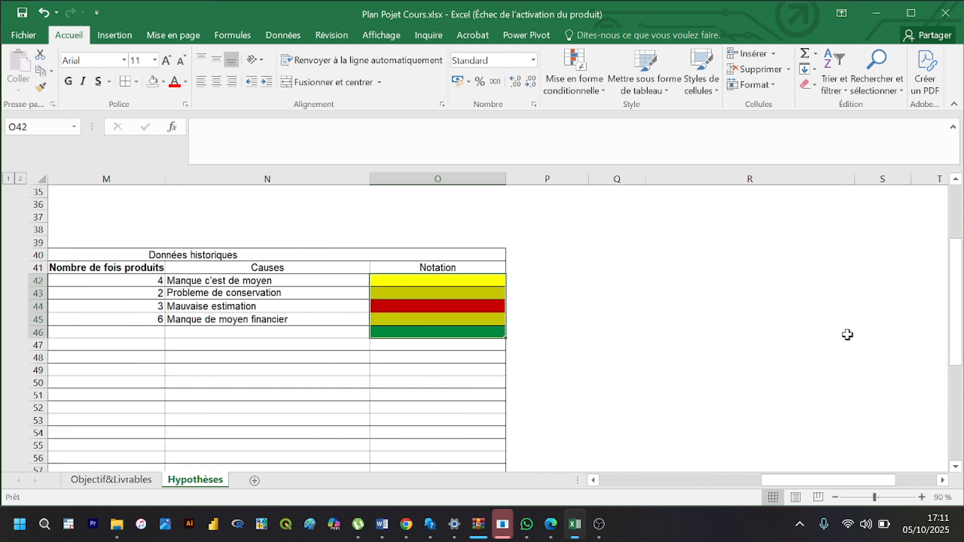
drag(449, 281, 448, 329)
key(ctrl+z)
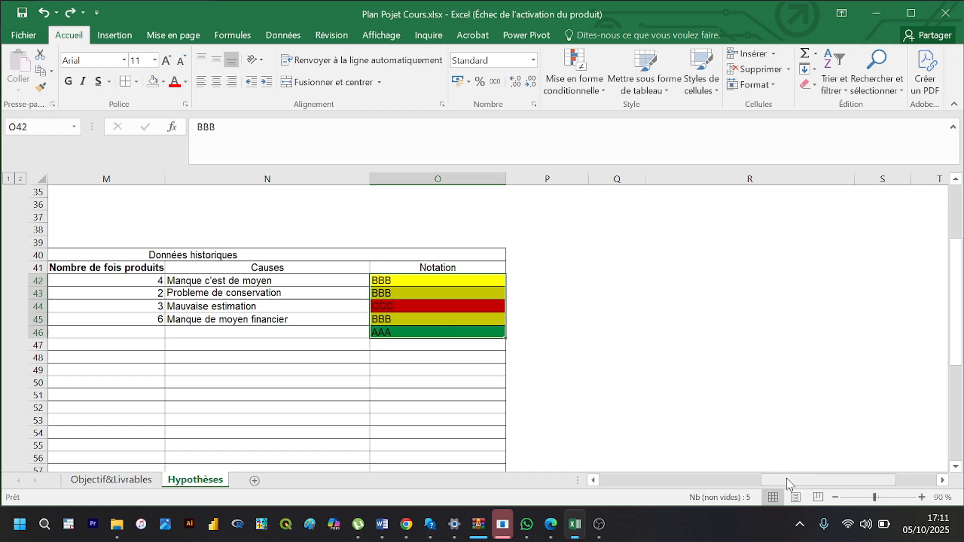
drag(791, 482, 723, 493)
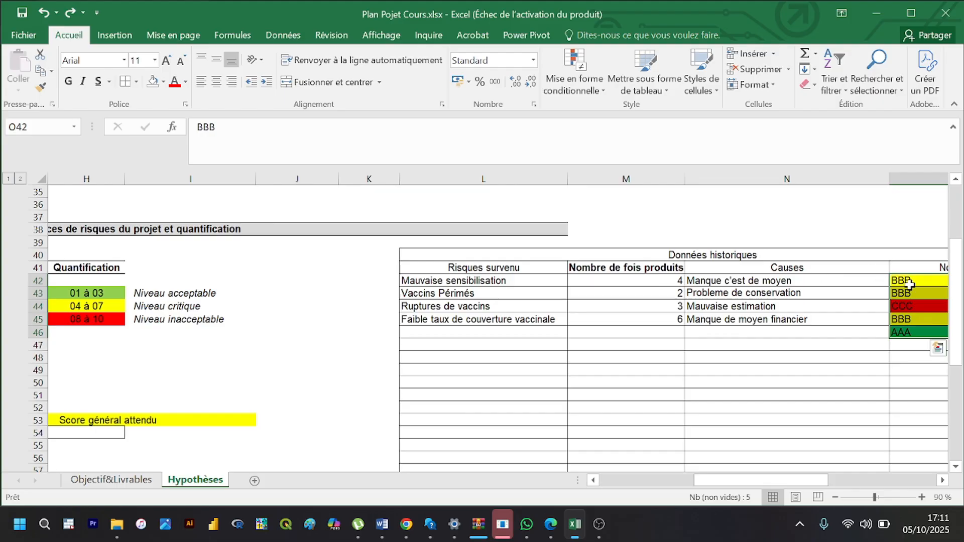
Step: Clear the Notation ratings in O42:O46 and dismiss the WhatsApp notification
key(Delete)
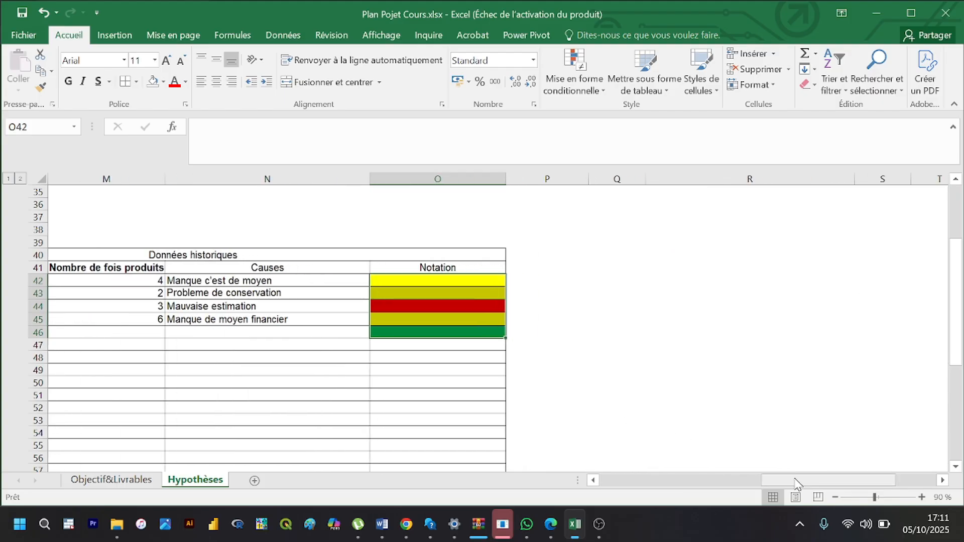
drag(795, 483, 725, 480)
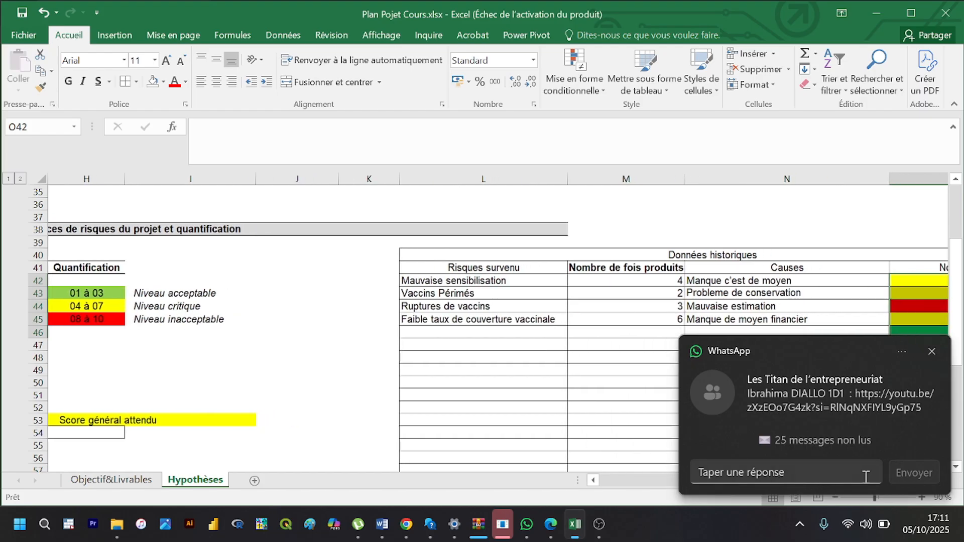
click(930, 351)
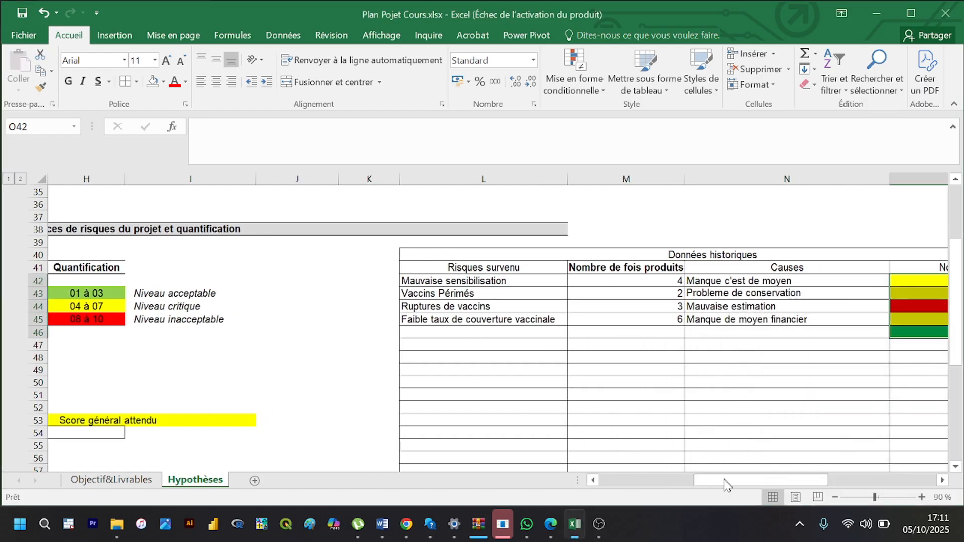
Step: Enter the Notation ratings BBB for Mauvaise sensibilisation in O42 and AAA for Vaccins Périmés in O43
drag(733, 483, 728, 483)
scroll(728, 483, right, 1)
click(905, 282)
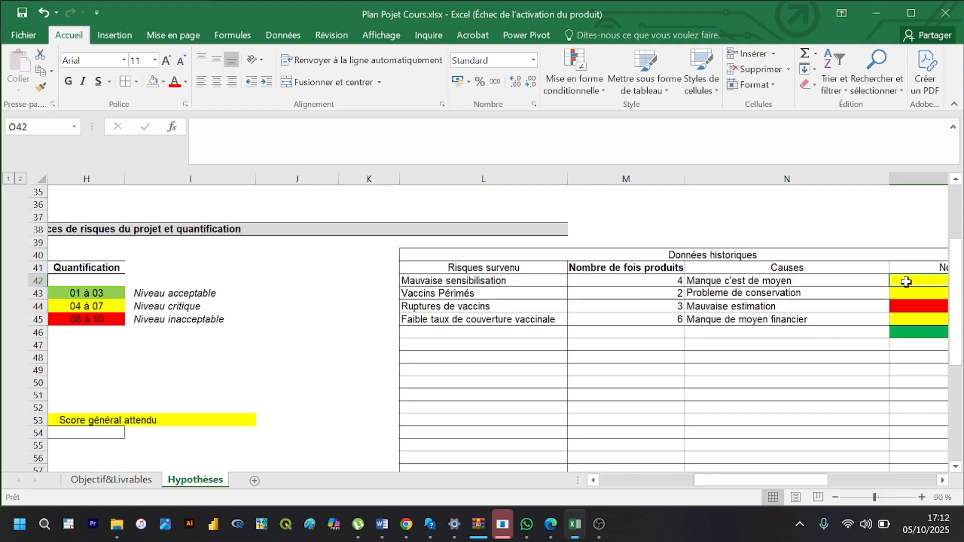
text(BBB)
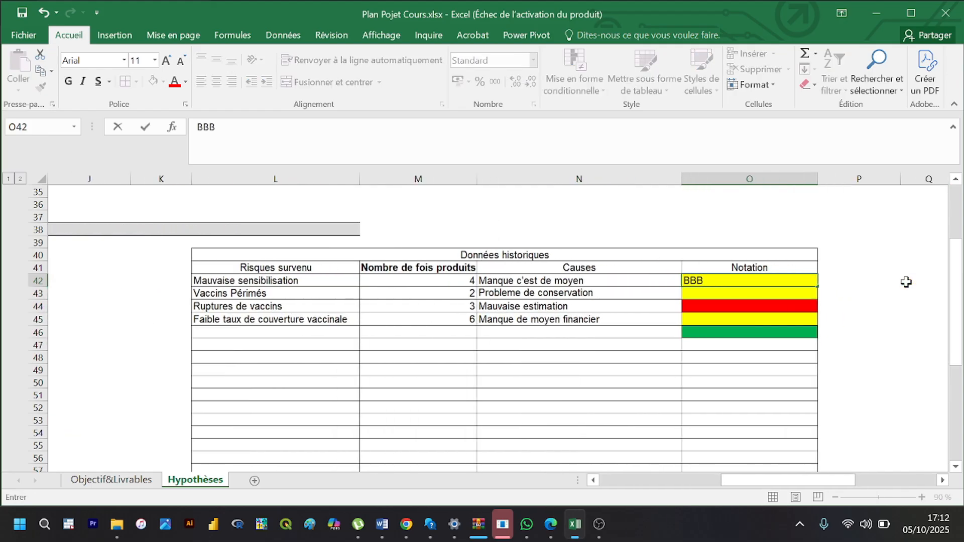
click(698, 292)
text(AAA)
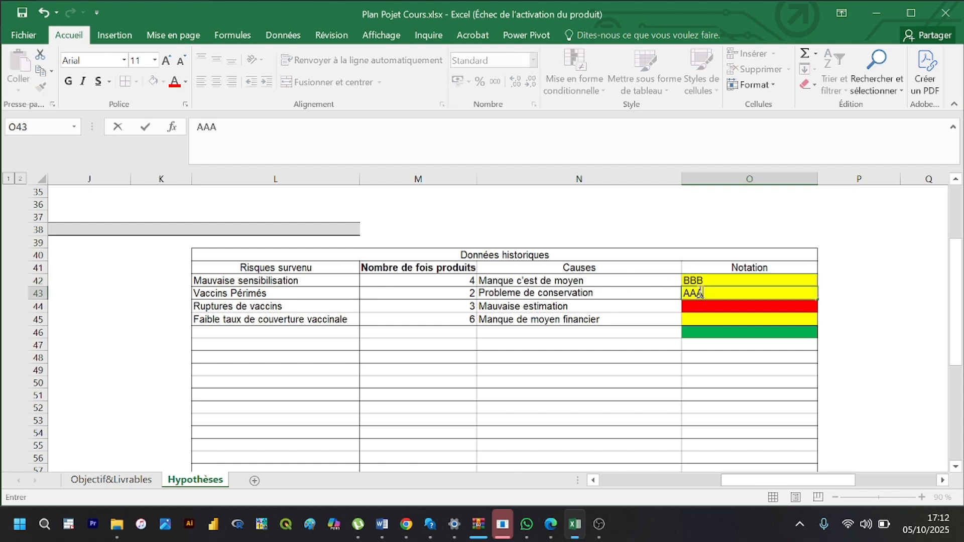
click(669, 344)
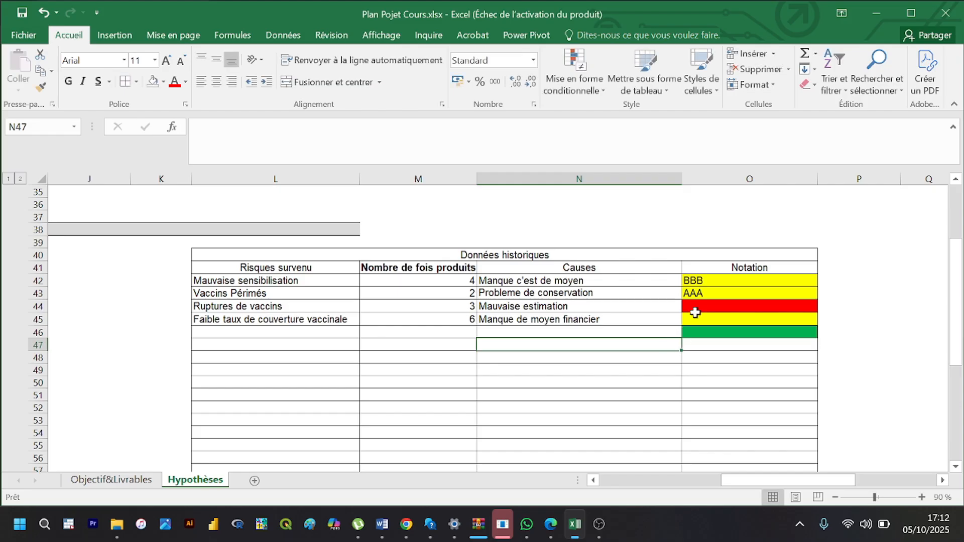
Step: Fill the AAA rating cell O43 with the theme green and make the ratings in O43 and O42 bold
click(701, 294)
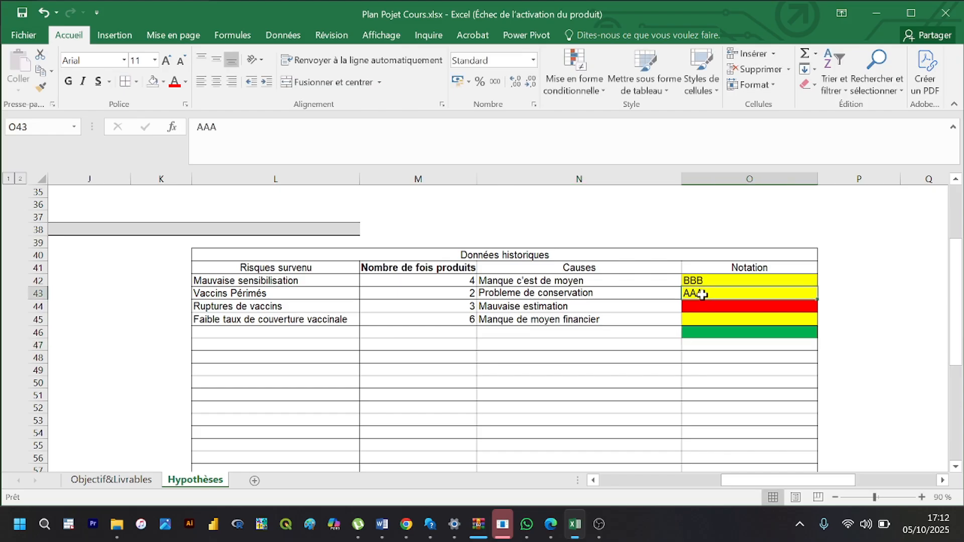
click(163, 82)
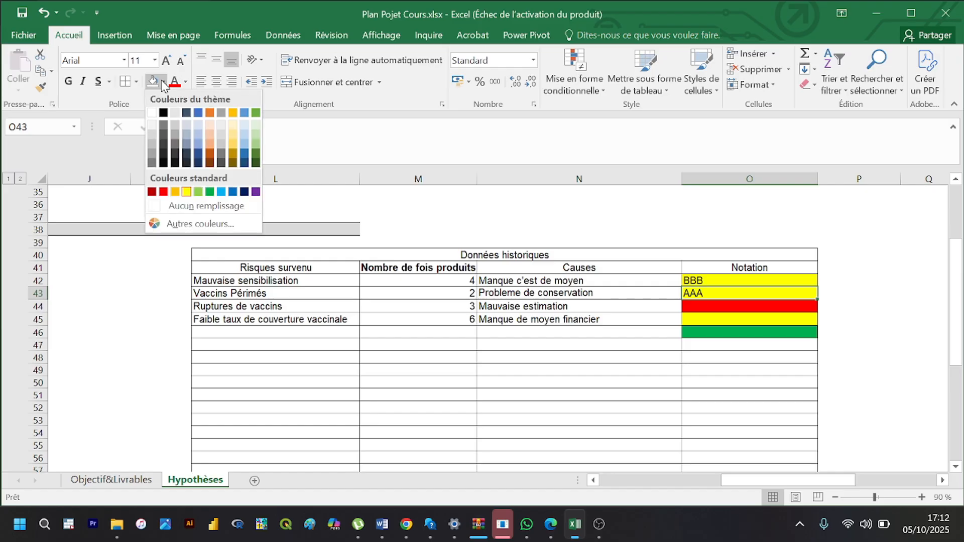
click(256, 112)
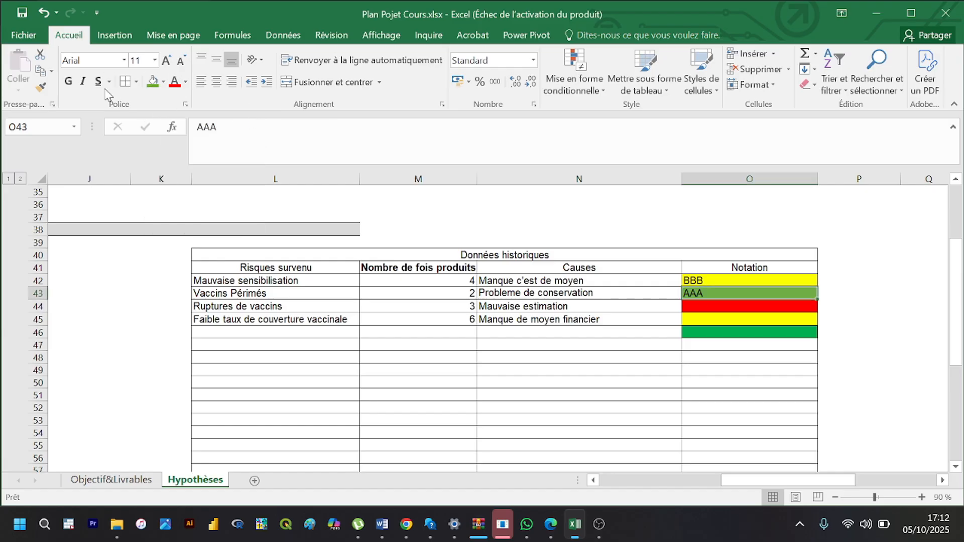
click(66, 82)
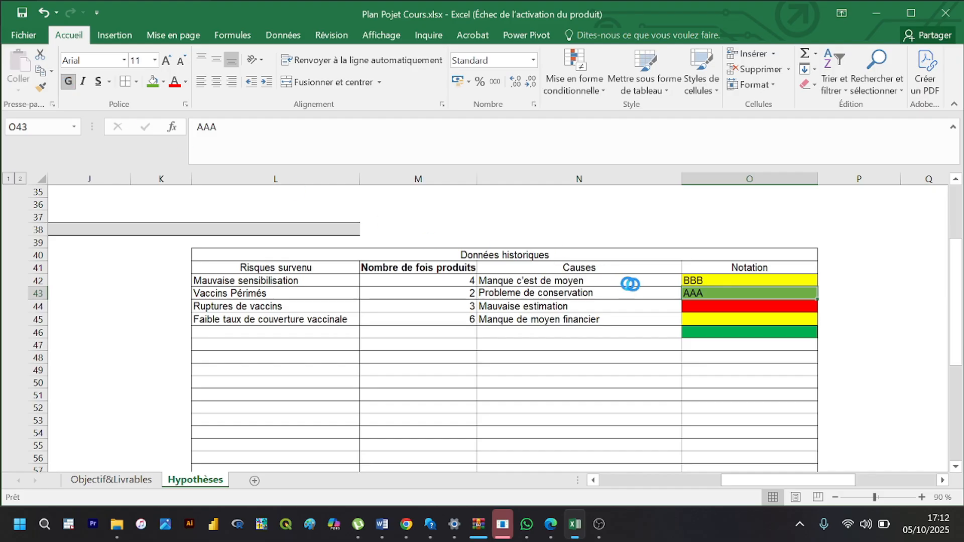
click(696, 282)
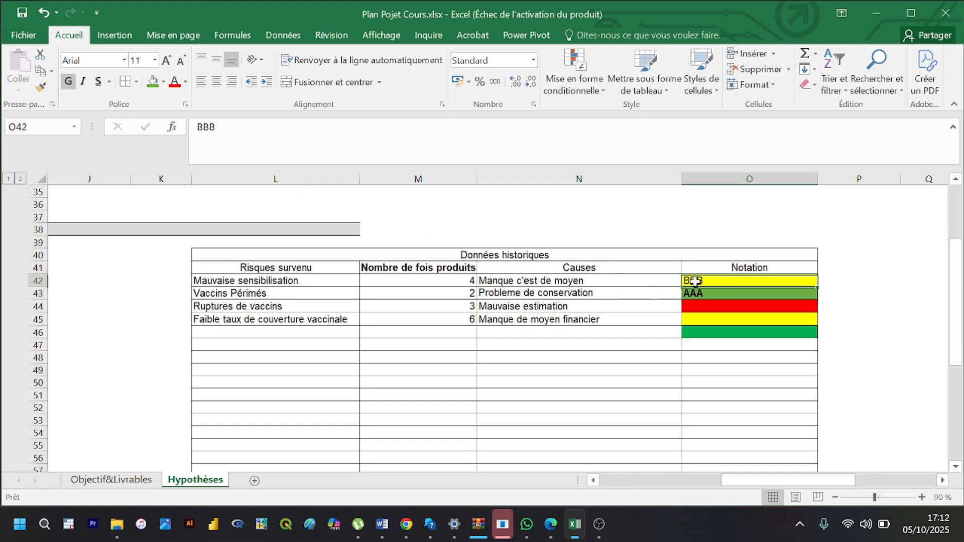
click(68, 82)
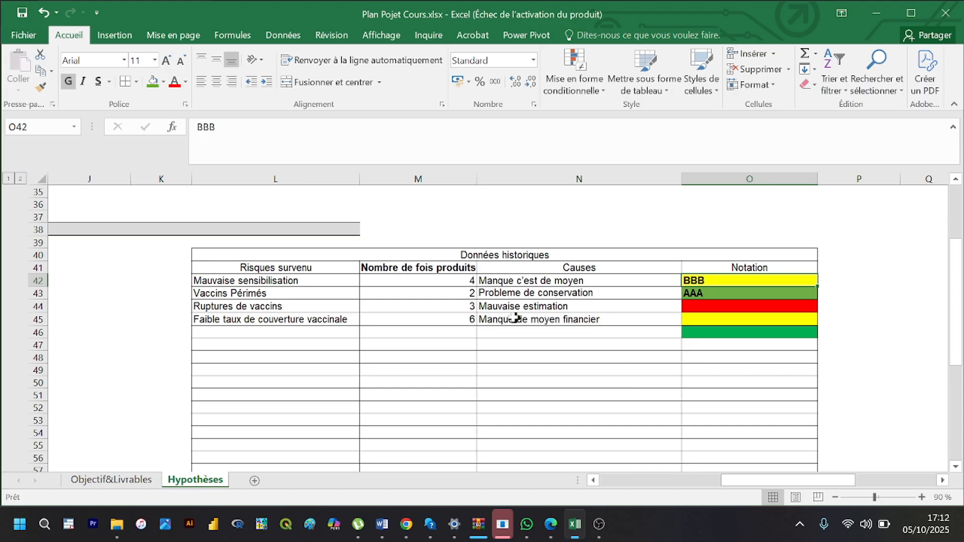
Step: Copy the formatted AAA rating from O43 to the Ruptures de vaccins row in O44
click(708, 297)
key(ctrl+c)
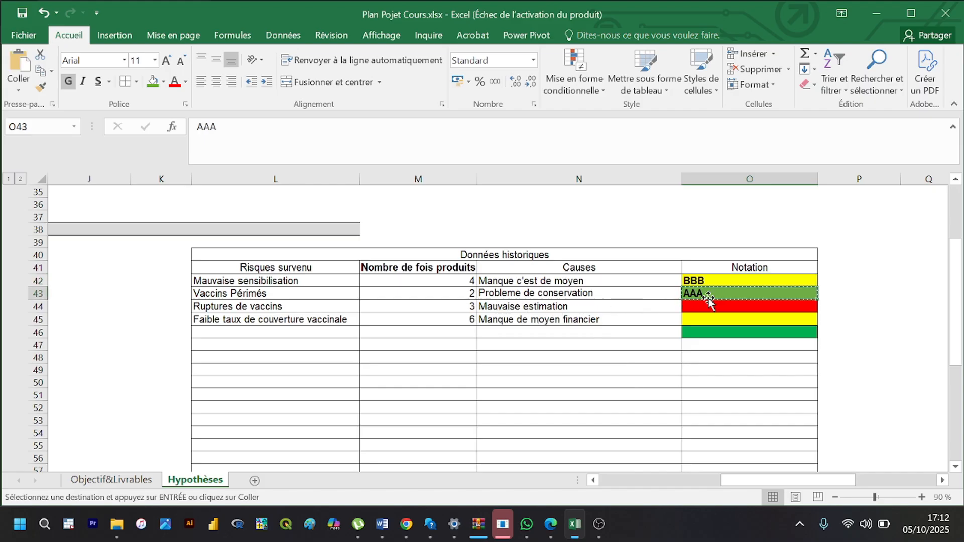
click(710, 307)
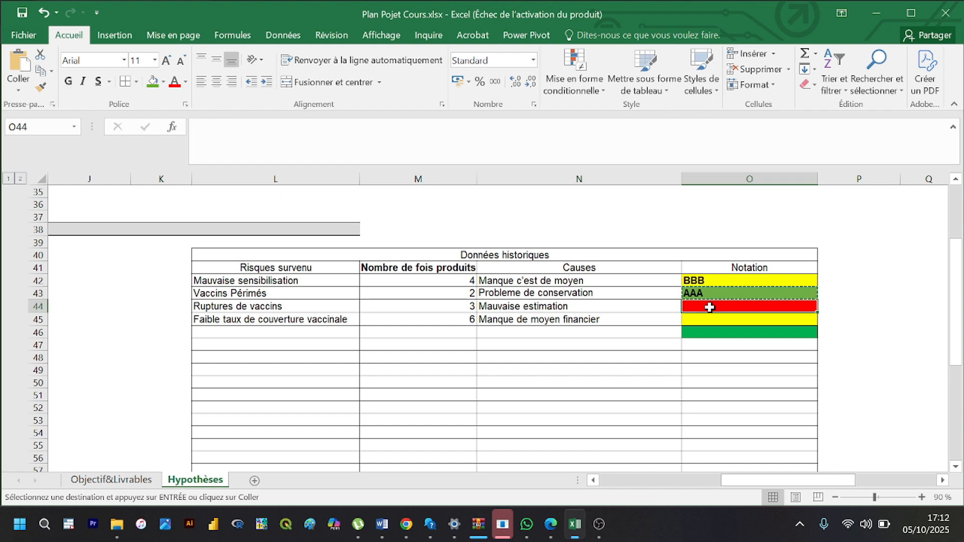
key(ctrl+v)
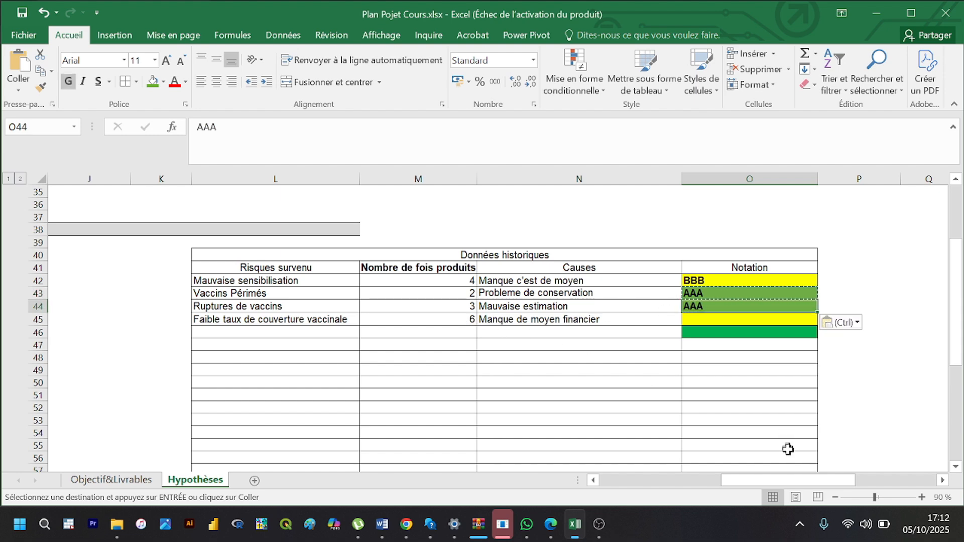
Step: Enter the rating BBB for Faible taux de couverture vaccinale in the Notation cell O45
drag(794, 480, 751, 482)
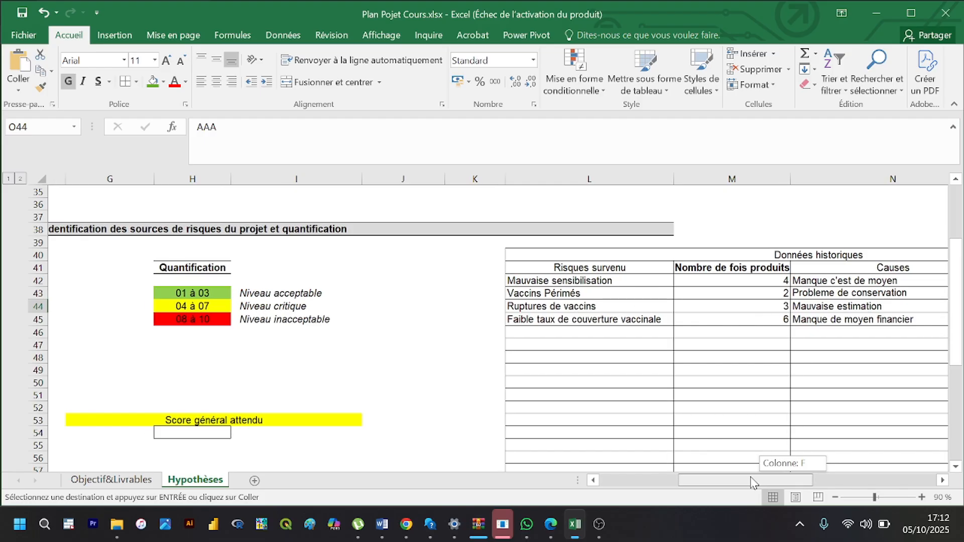
drag(751, 482, 794, 483)
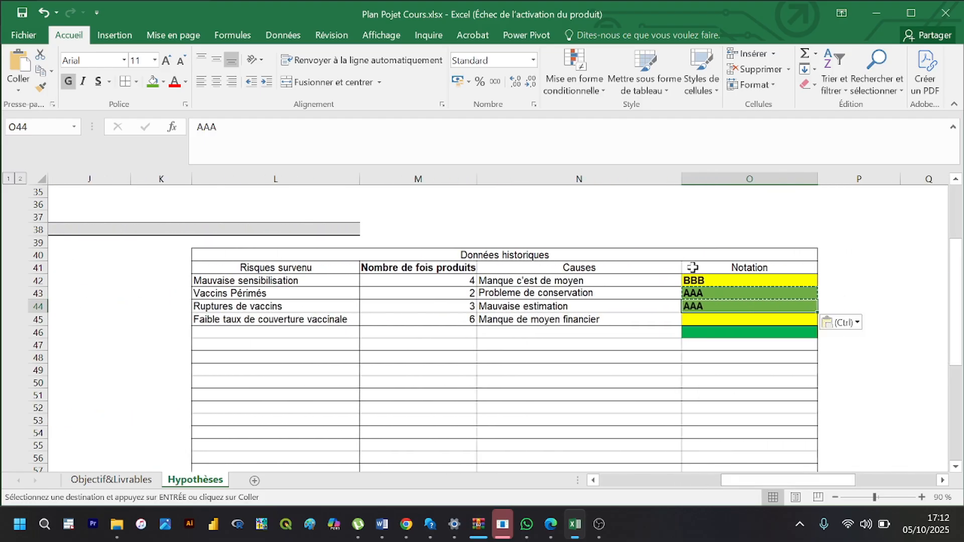
click(708, 319)
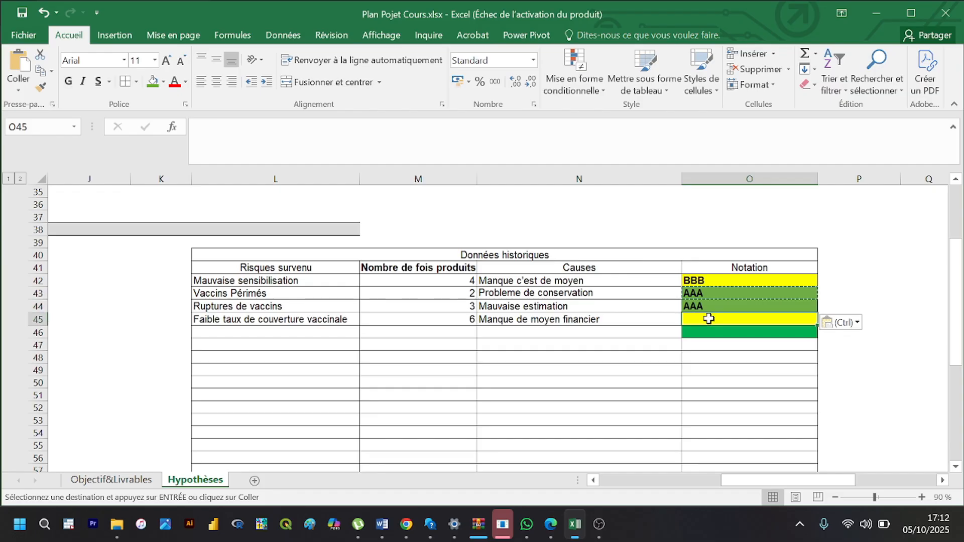
text(BBB)
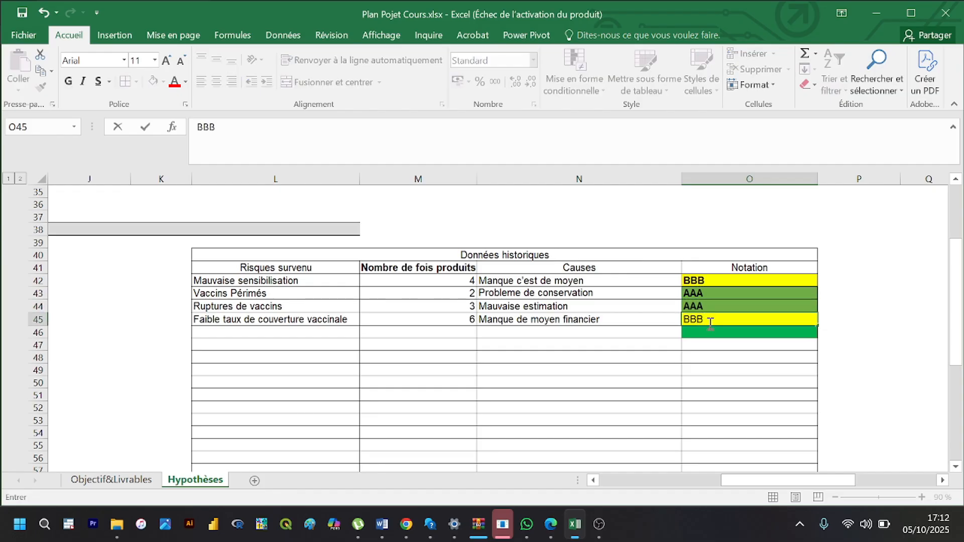
key(Return)
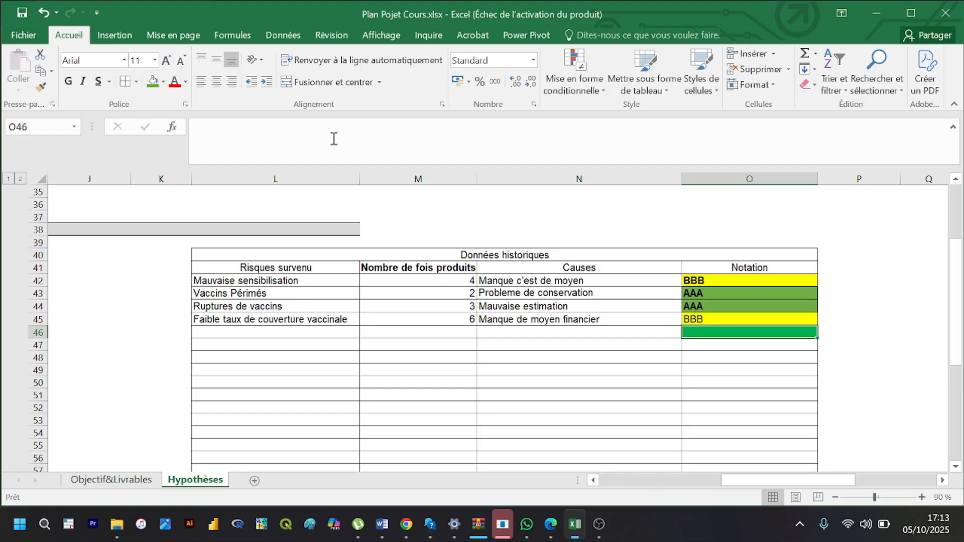
Step: Remove the fill color from the unused Notation cell O46
click(164, 82)
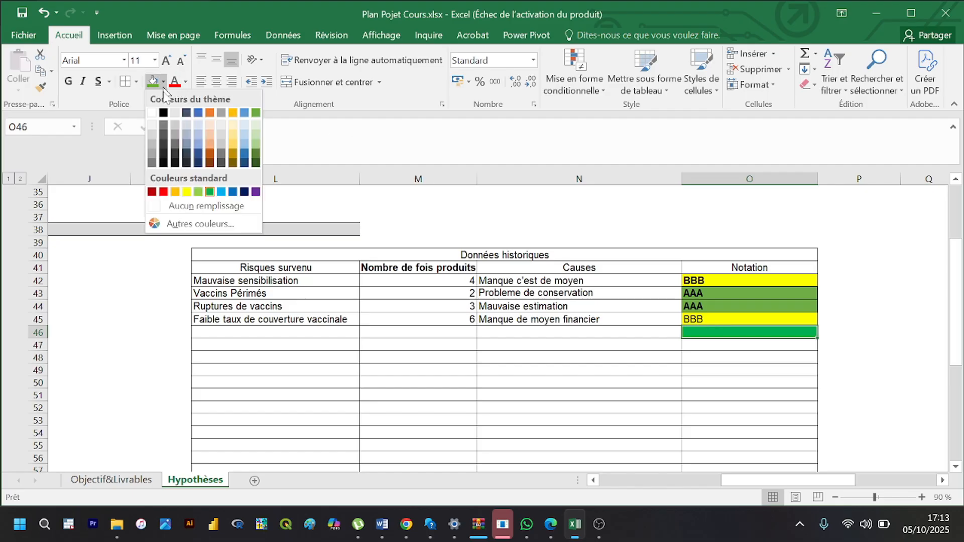
click(194, 206)
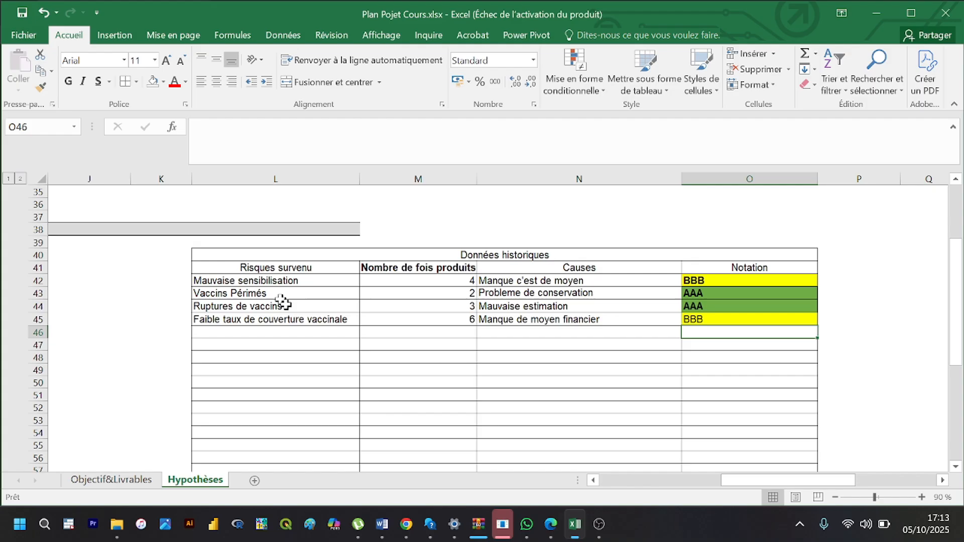
click(483, 341)
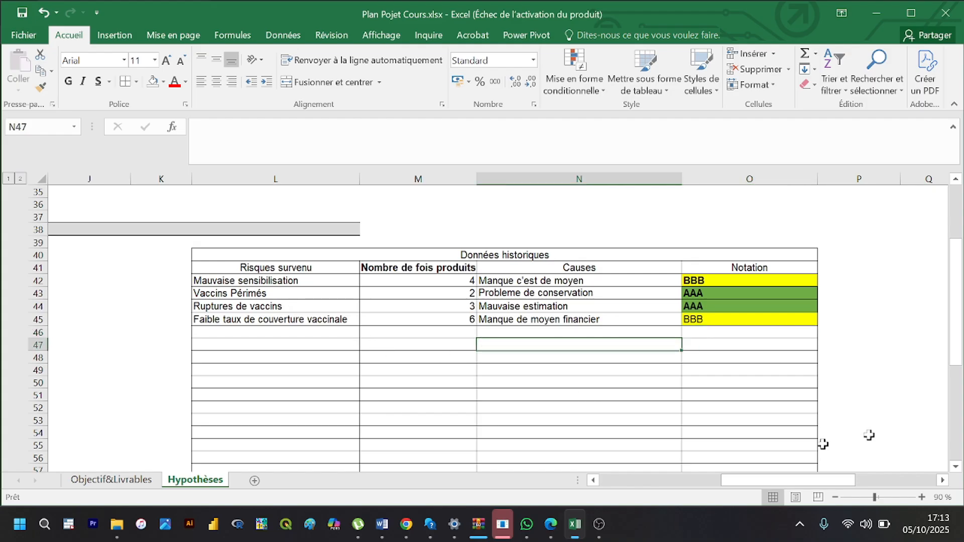
Step: Make the BBB rating in Notation cell O45 bold
mouse_move(834, 485)
mouse_down()
mouse_move(809, 481)
mouse_move(844, 487)
mouse_up()
click(849, 320)
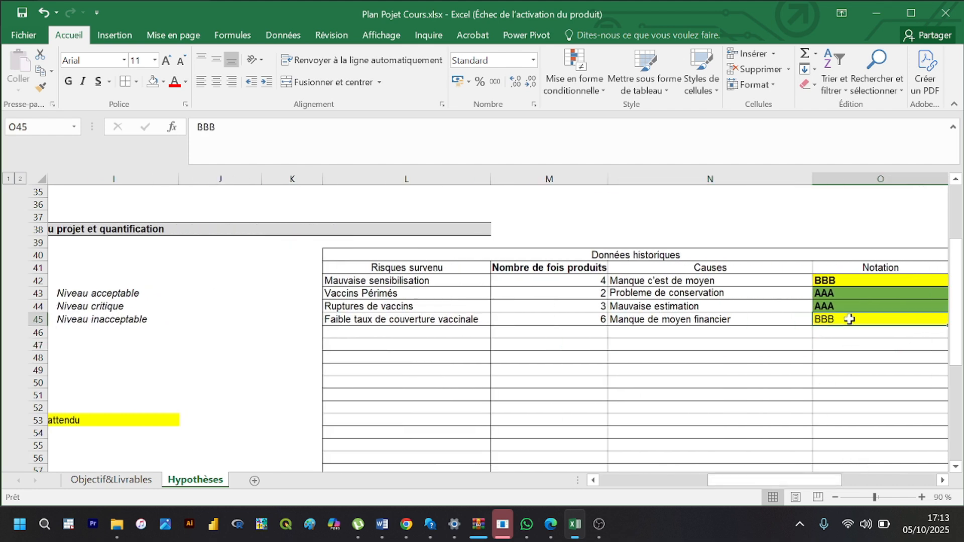
click(70, 83)
scroll(502, 352, right, 4)
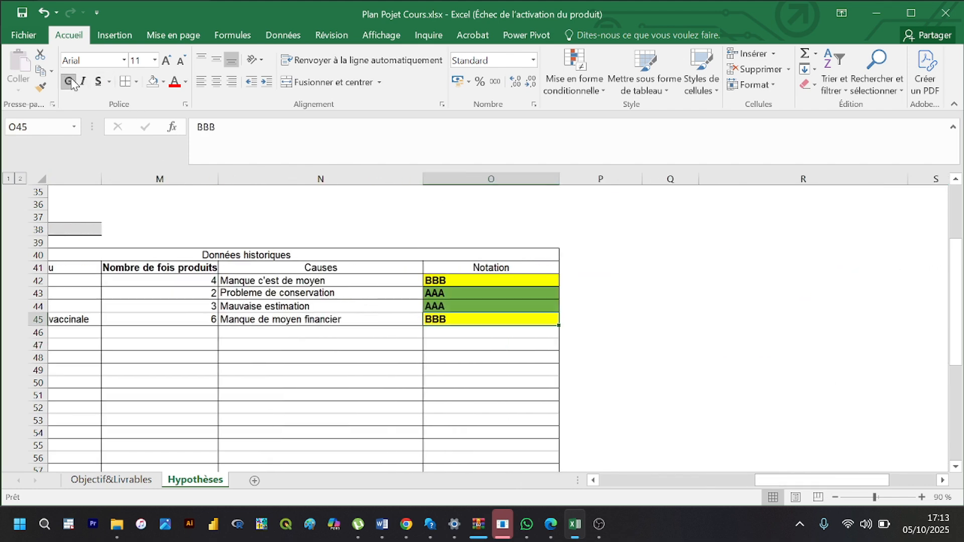
Step: Enter an objective beginning "Renforcer la sensibili" for Mauvaise sensibilisation in the Objectif cell E42 of the potential risks table
drag(772, 479, 567, 494)
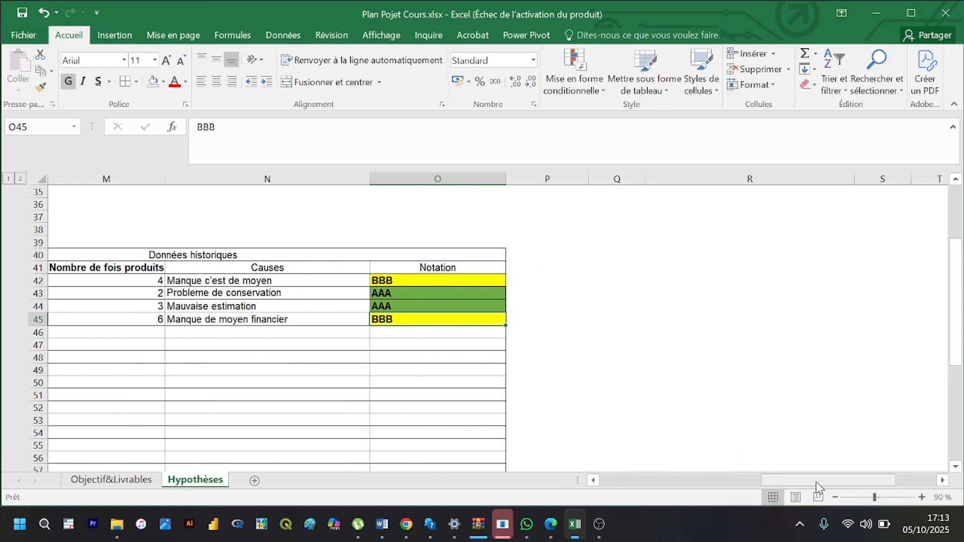
drag(815, 481, 665, 489)
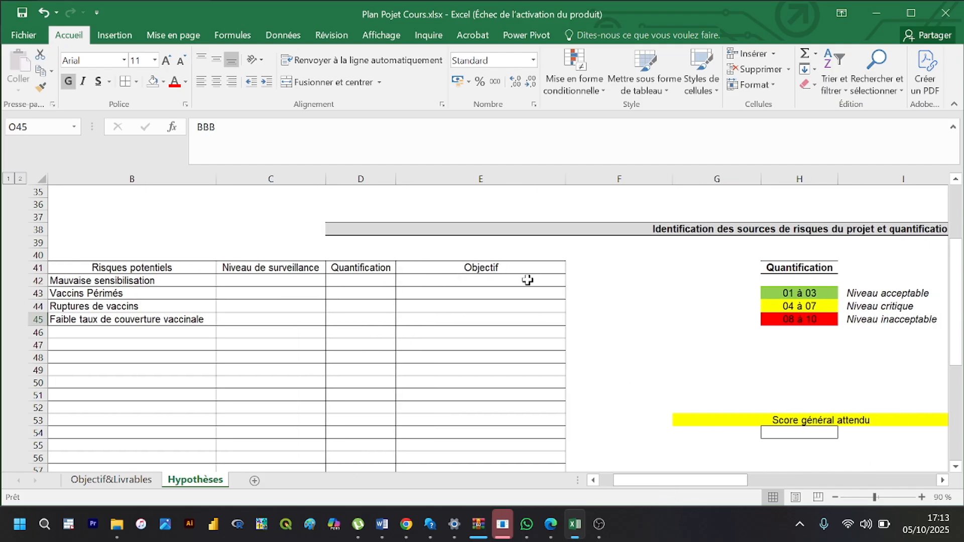
drag(700, 478, 688, 482)
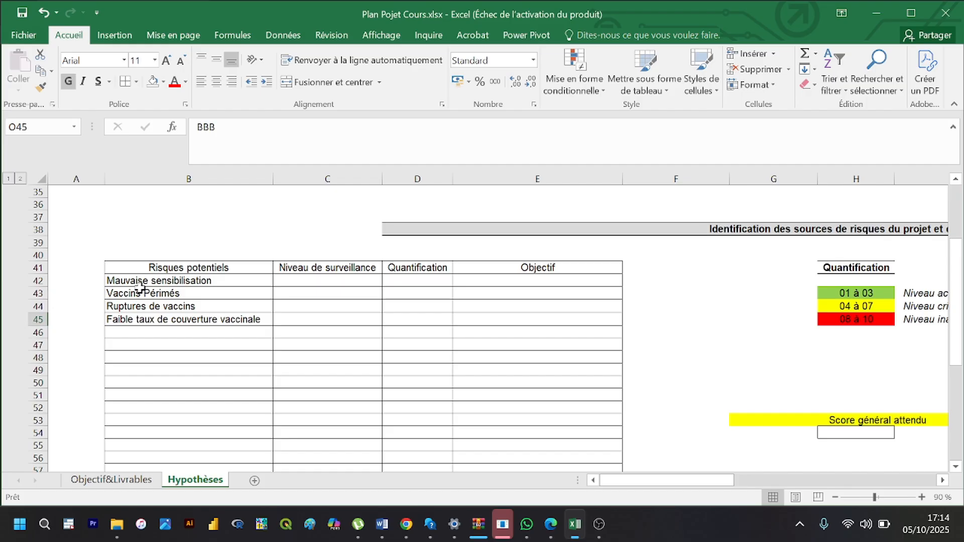
drag(138, 281, 151, 319)
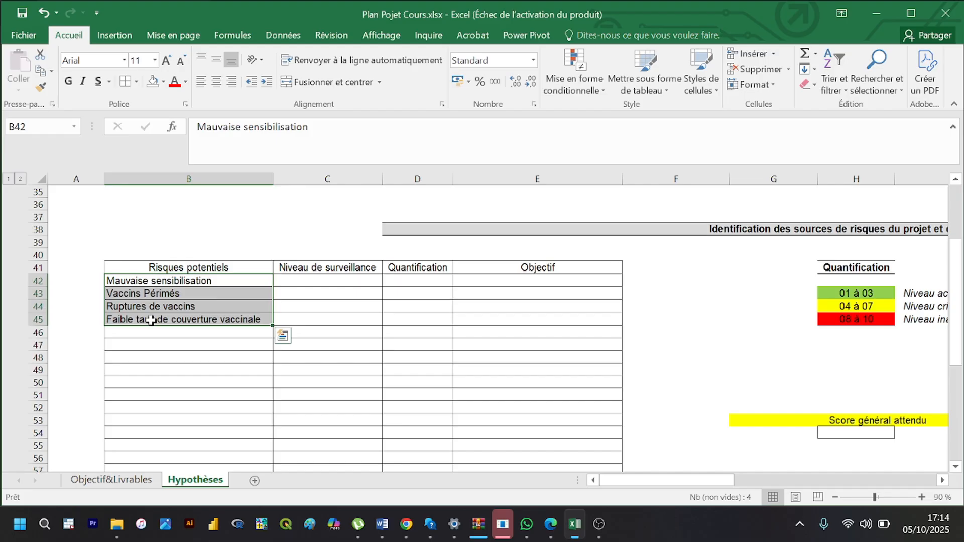
click(476, 281)
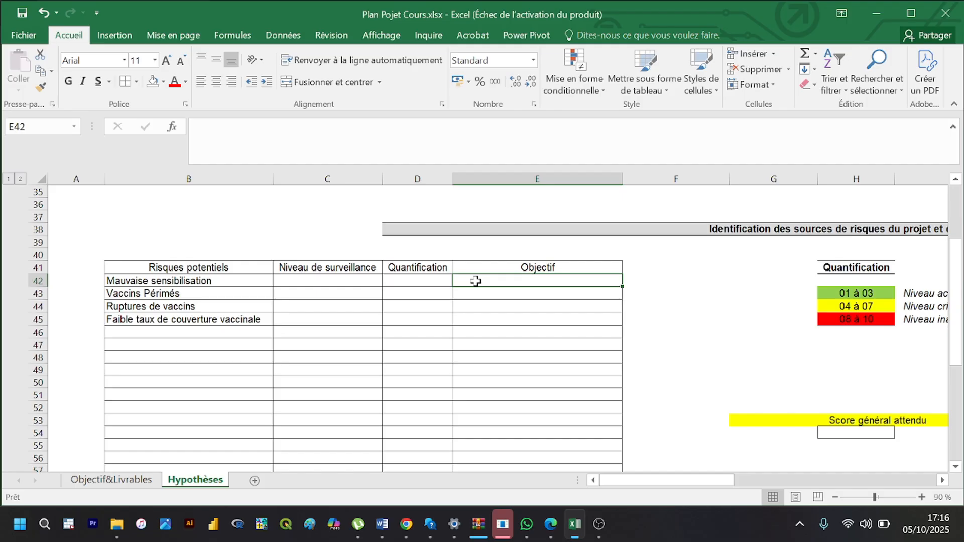
text(Renforc)
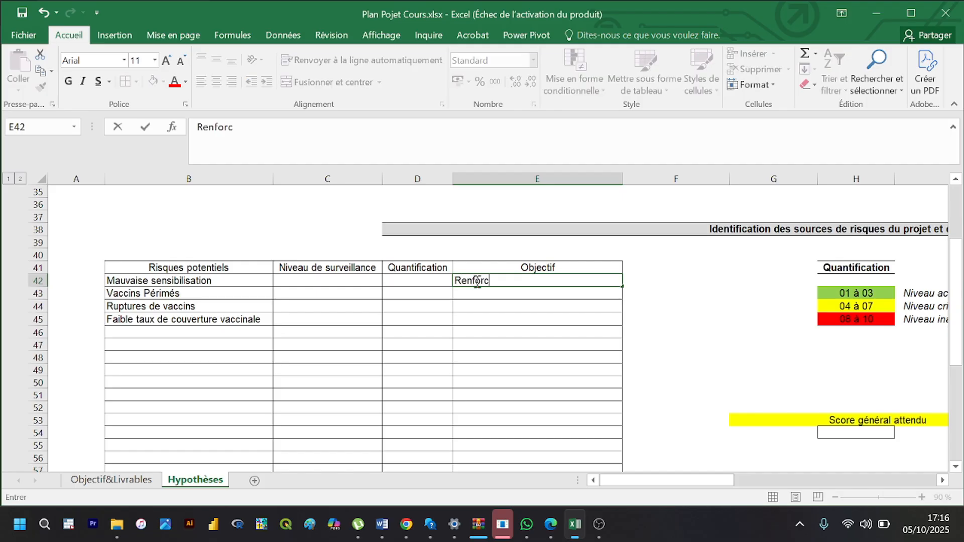
text(er la sensibili)
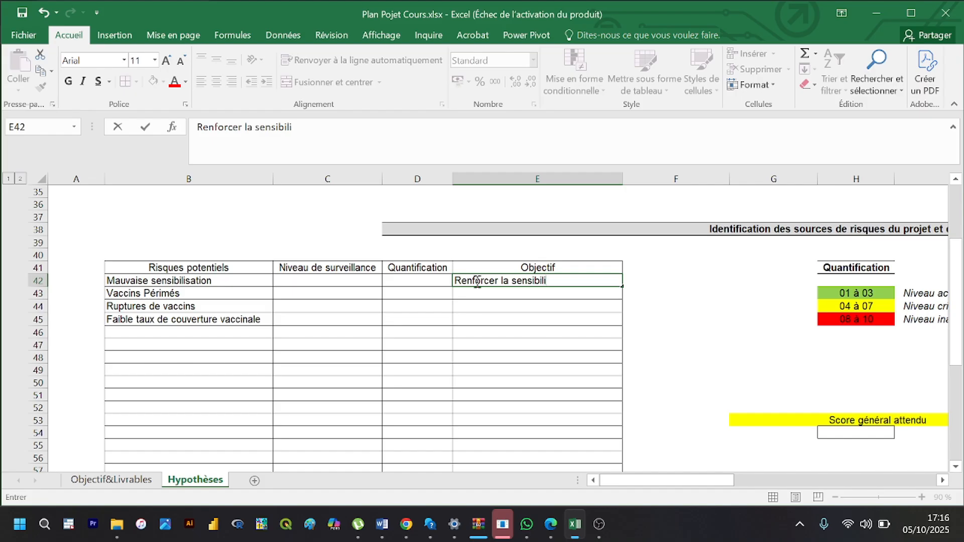
Step: Complete the objective in E42 so it reads "Renforcer la sensibilisation à travers les releves communautaires..."
text(sation nla sen)
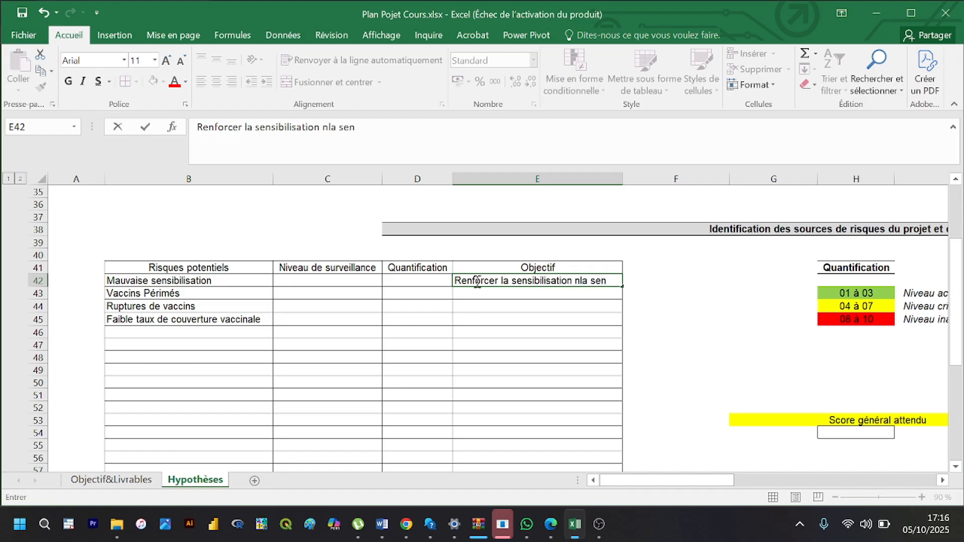
key(BackSpace)
key(BackSpace)
key(BackSpace)
key(BackSpace)
key(BackSpace)
key(BackSpace)
key(BackSpace)
text(à travers les r)
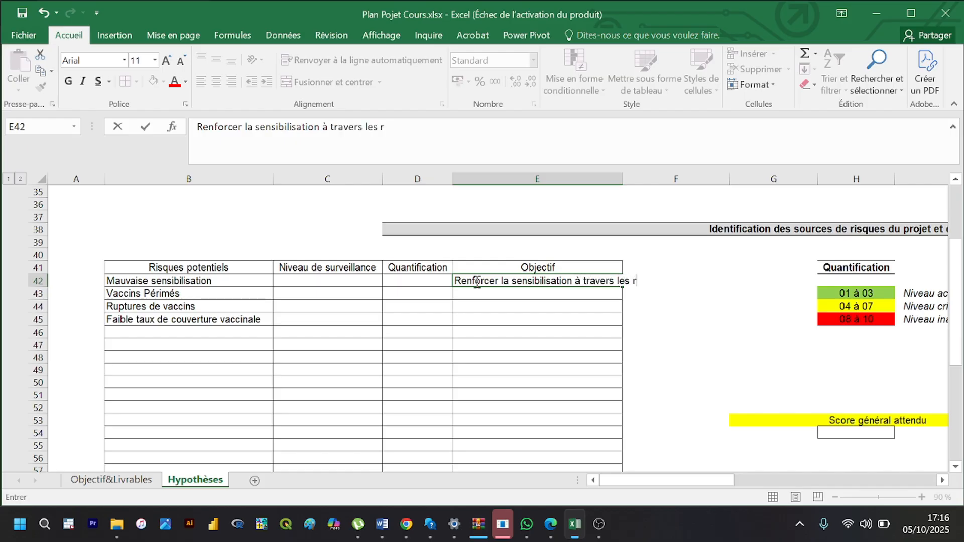
text(eleves commun)
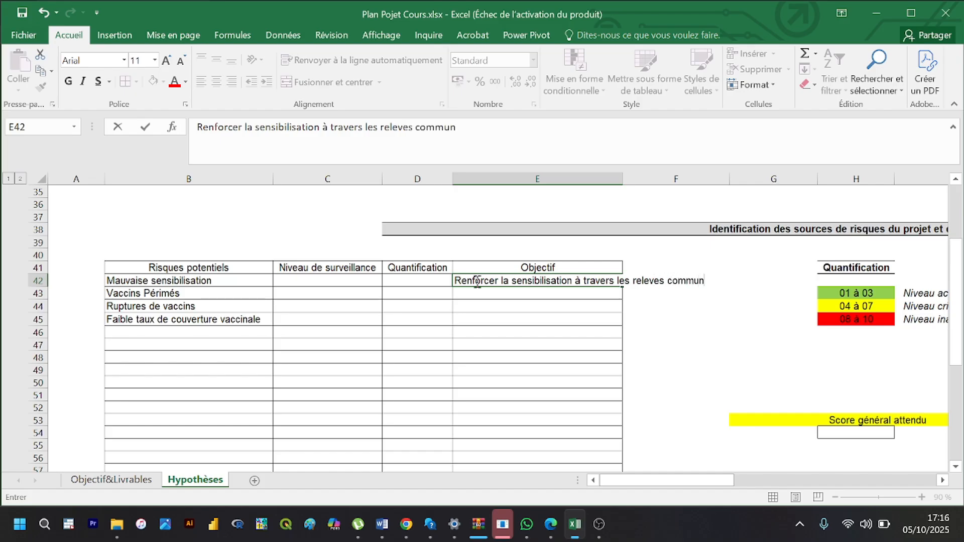
text(autaires...)
key(Return)
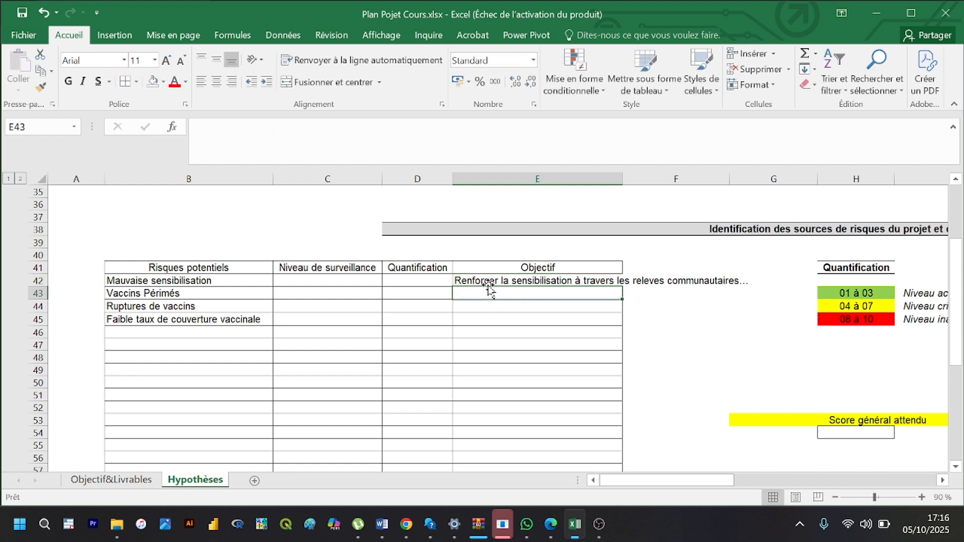
Step: Wrap the objective text in E42 within its cell and dismiss the message notification
click(492, 282)
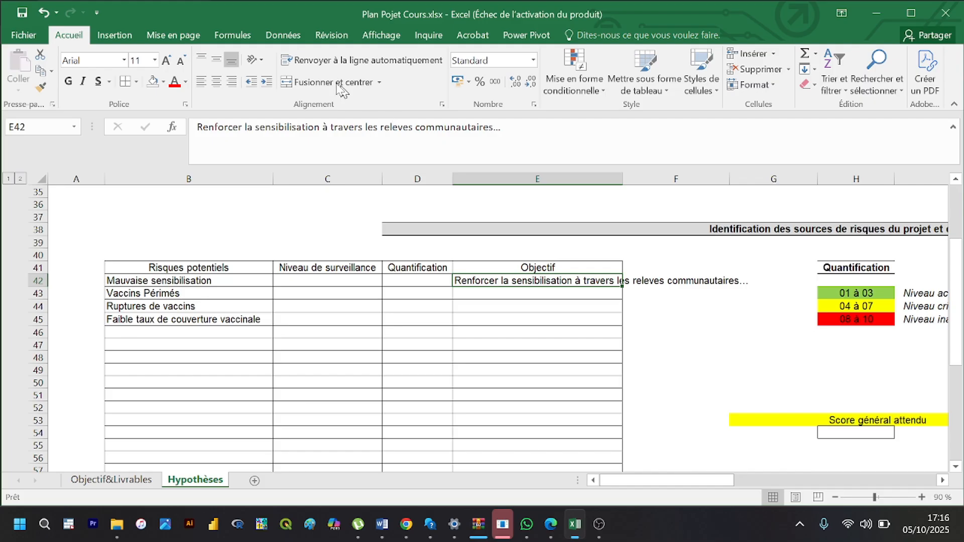
click(315, 61)
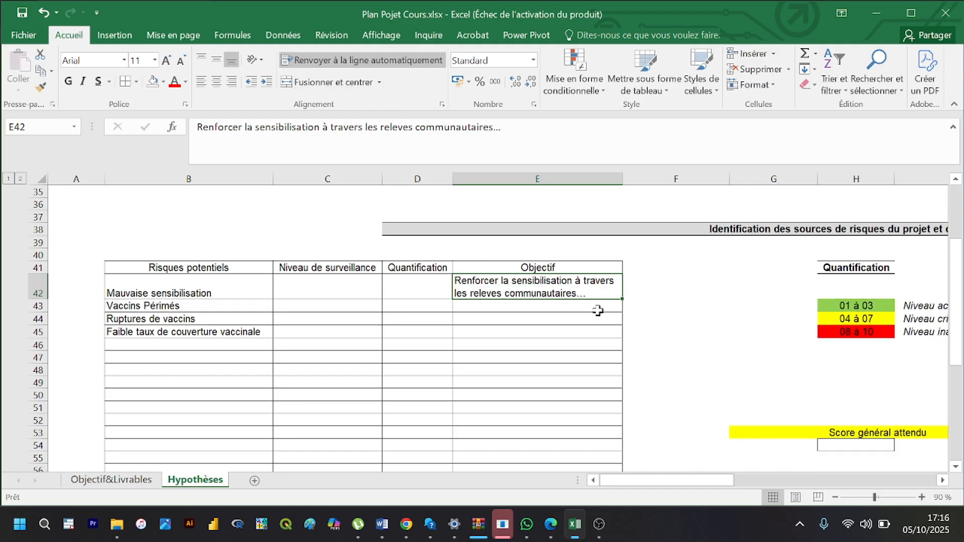
click(673, 307)
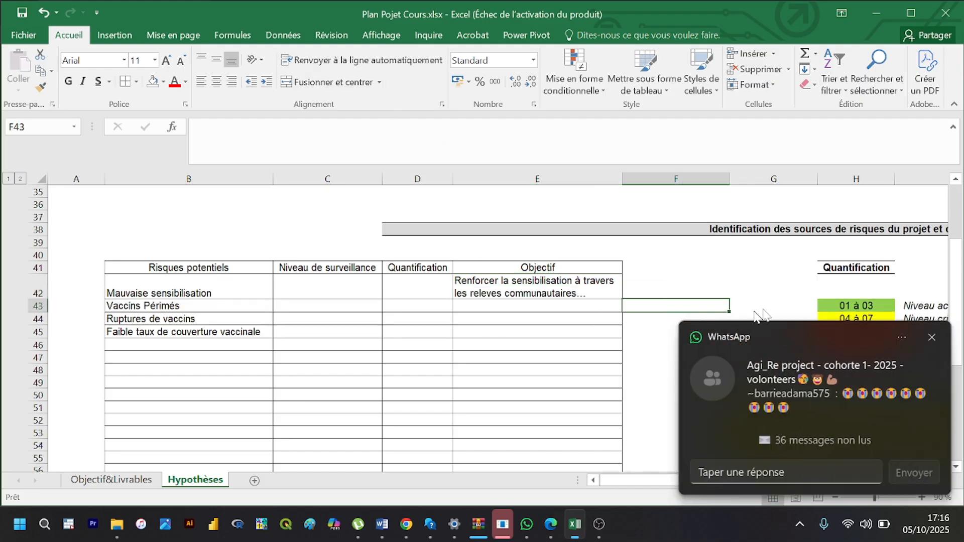
click(932, 340)
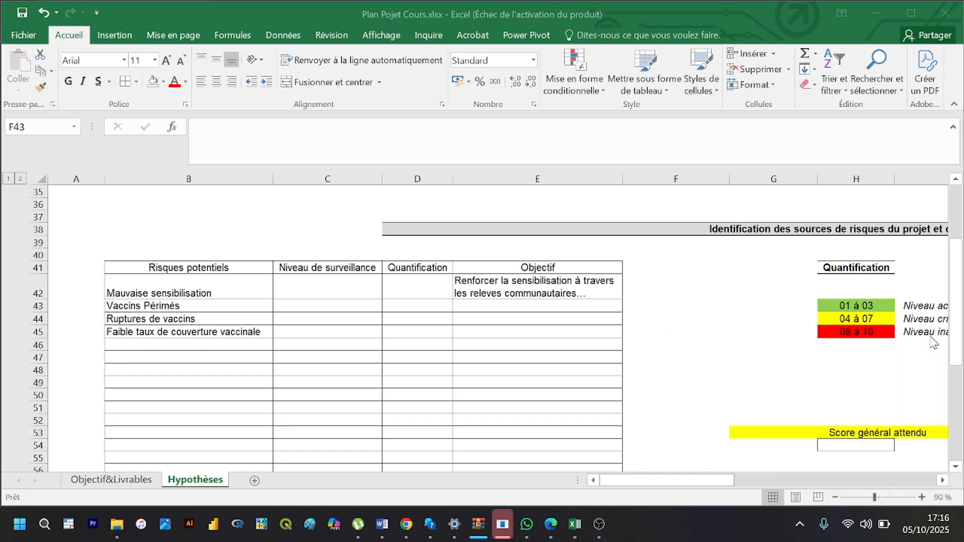
Step: Consult the historical risk data, and enter "Amélioration du système de conservation des vaccins" as the objective for expired vaccines in E43
click(485, 304)
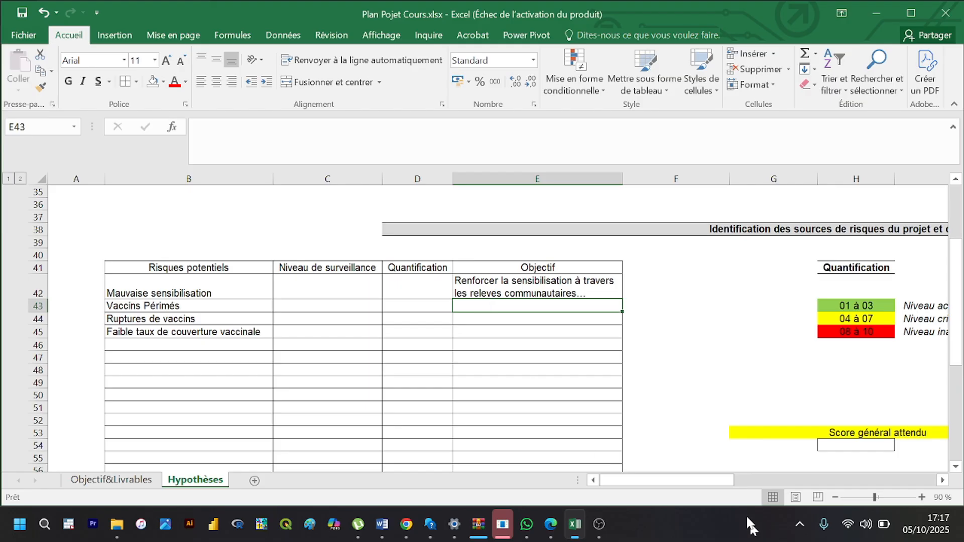
drag(715, 481, 814, 480)
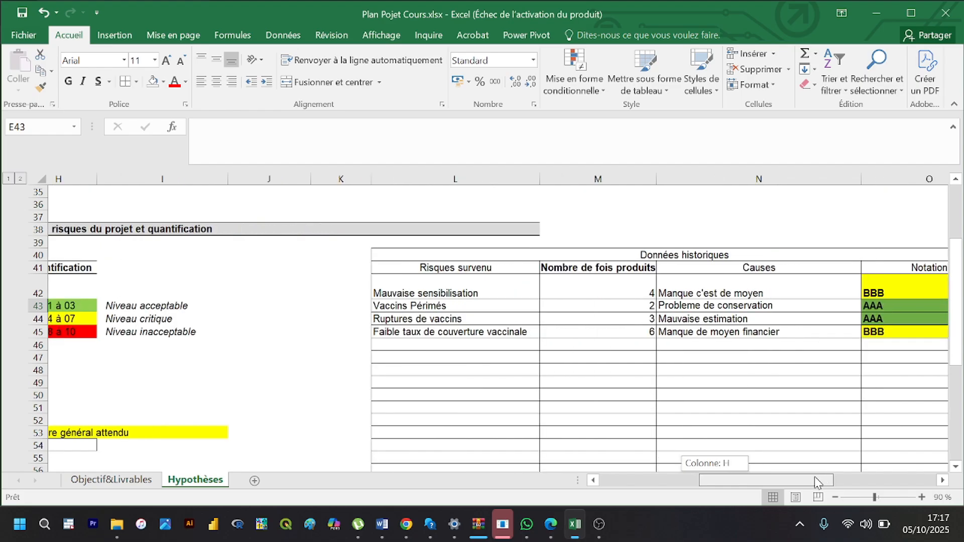
drag(814, 477, 719, 481)
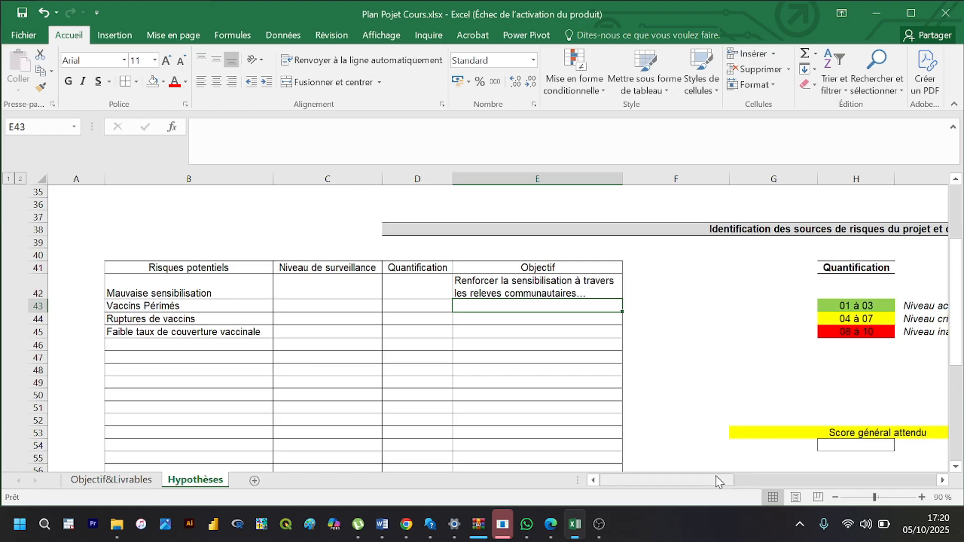
text(A)
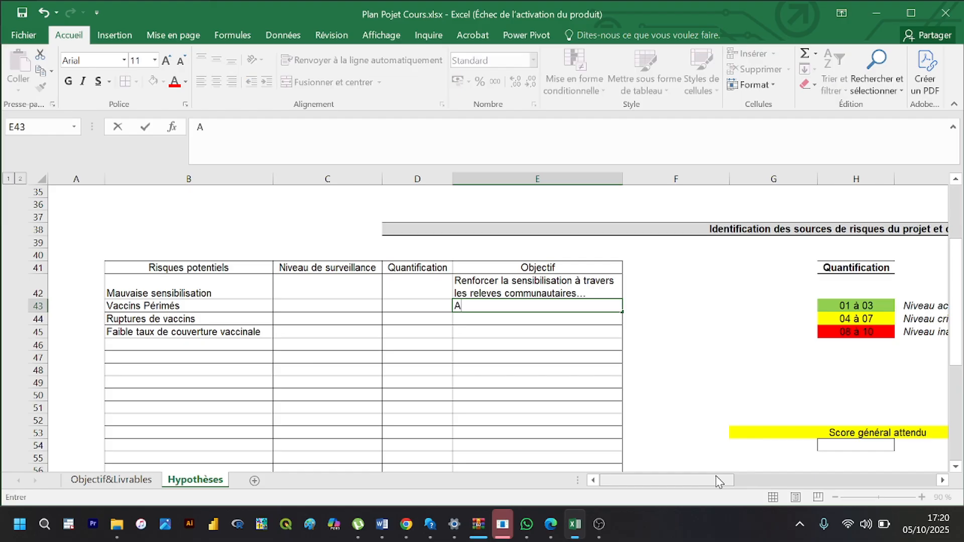
text(mélioration)
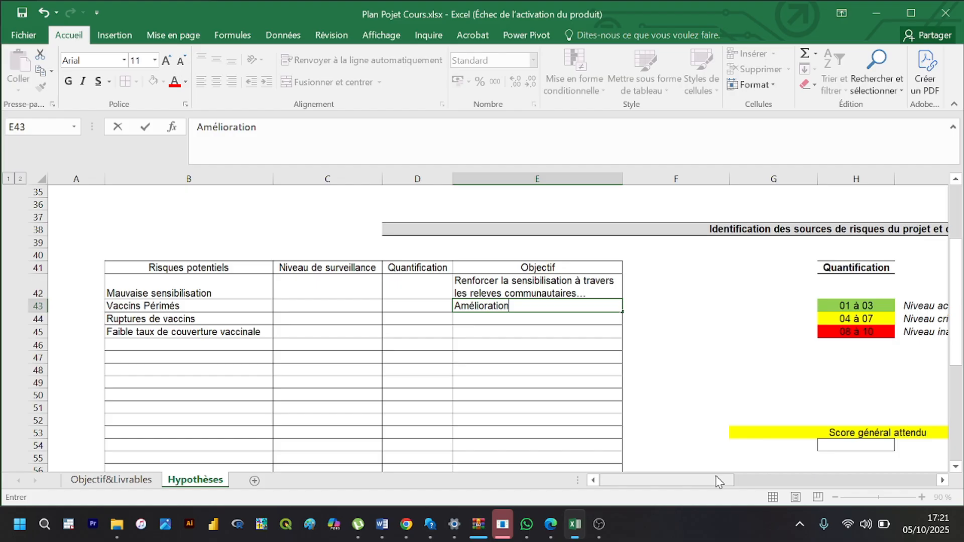
text(de)
key(BackSpace)
text(u systeme)
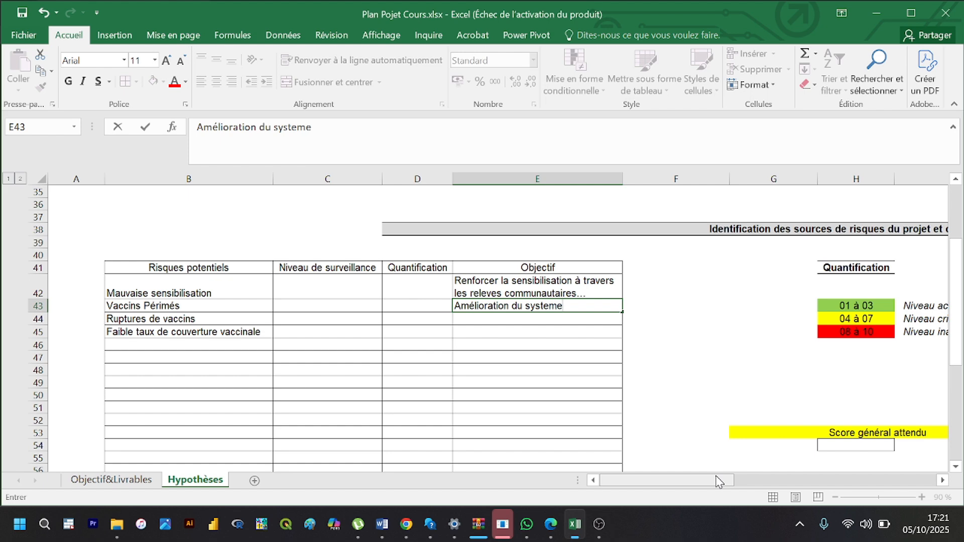
key(BackSpace)
key(BackSpace)
key(BackSpace)
text(ème de conservation)
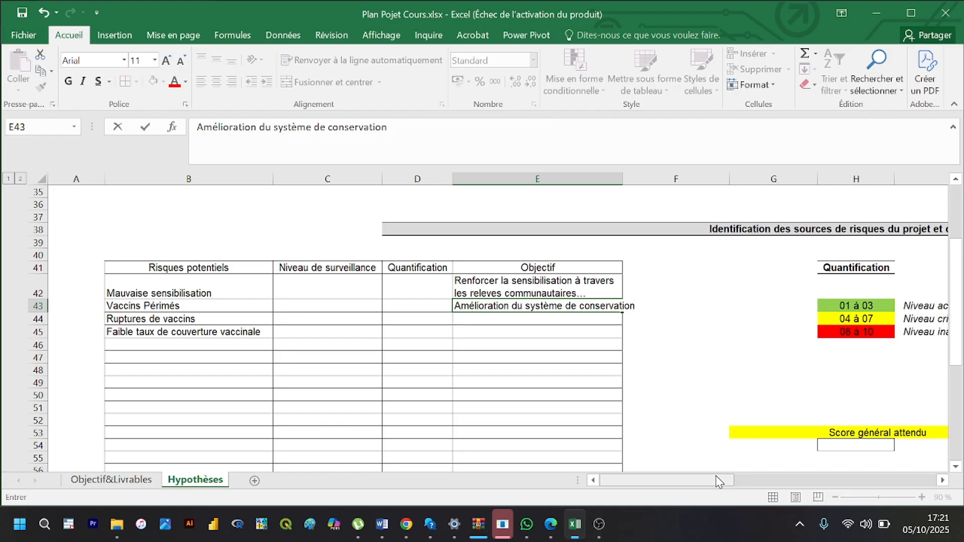
text(des vaccins)
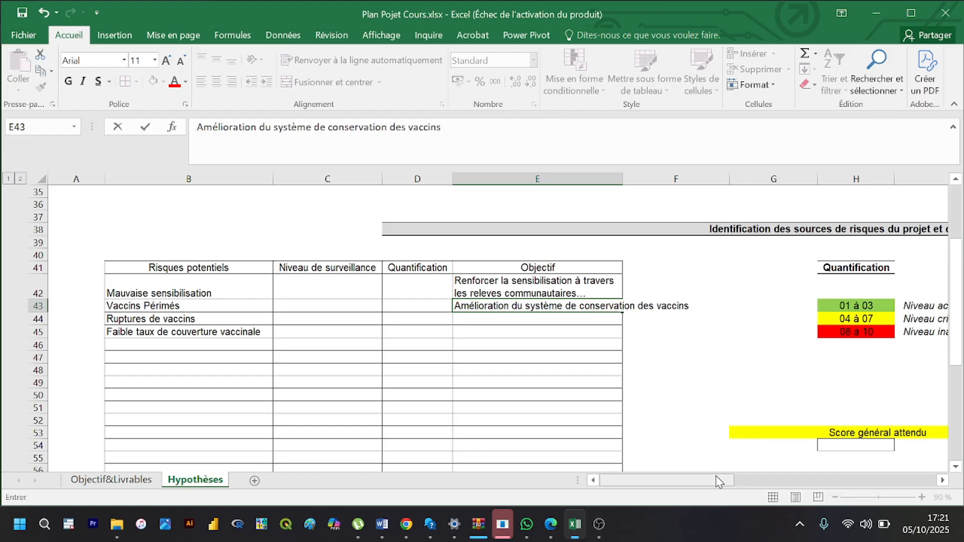
key(Return)
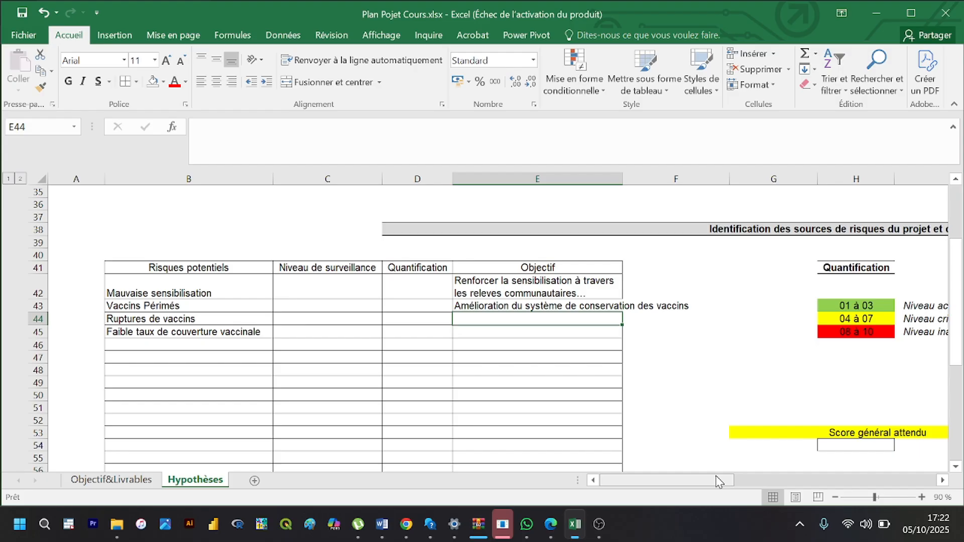
Step: Enter "Vueillez à la disponibilité des vaccins à temps" in E44 as the objective for vaccine shortages
text(V)
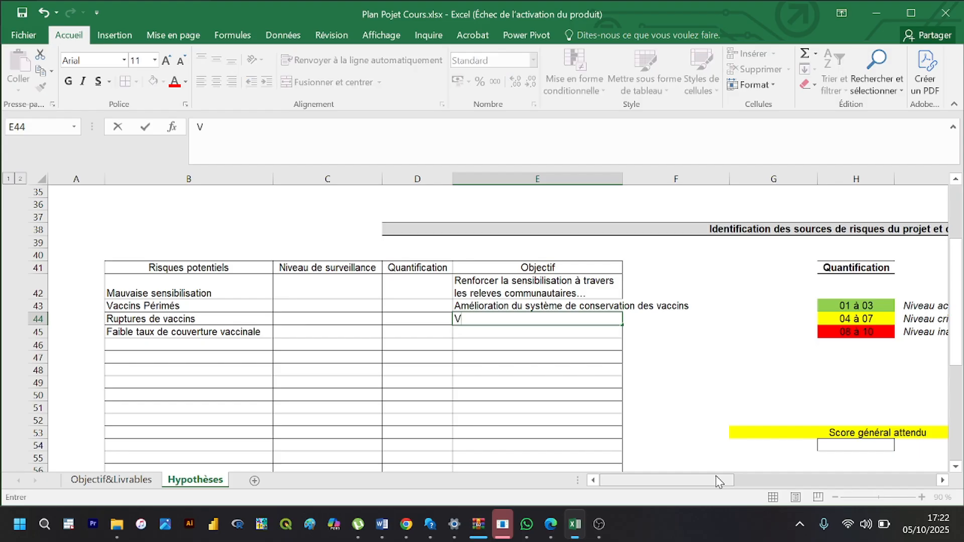
text(ueillez a)
key(BackSpace)
text(à la )
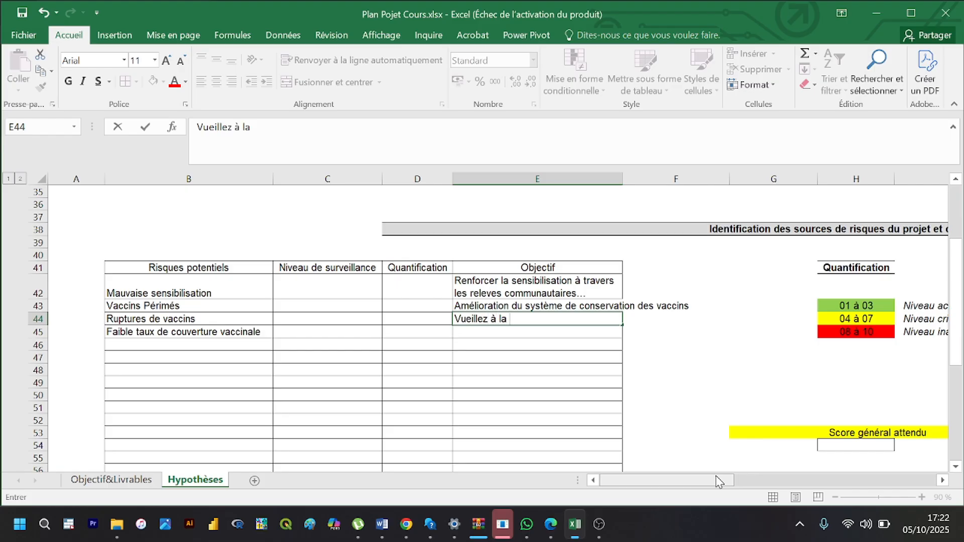
text(diso)
key(BackSpace)
text(ponibilité des )
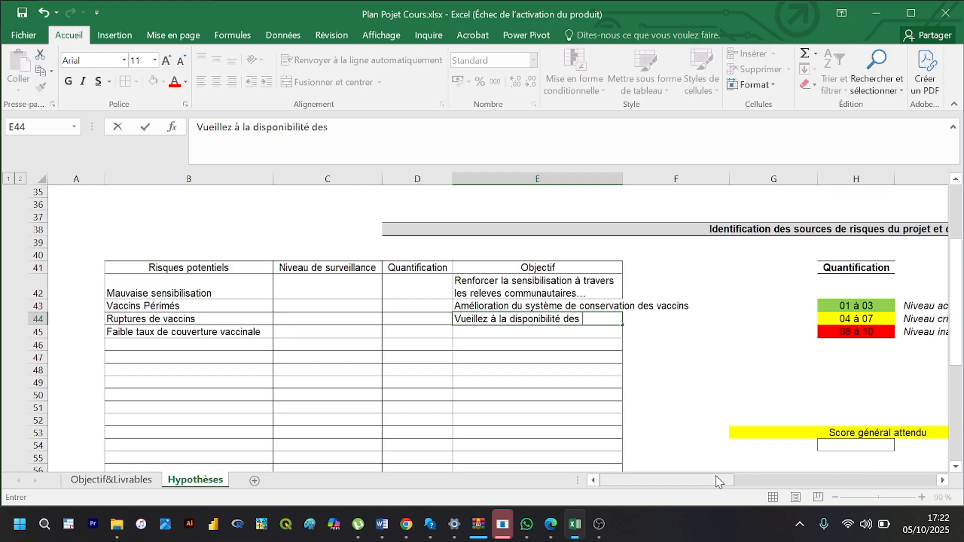
text(vaccins à temps)
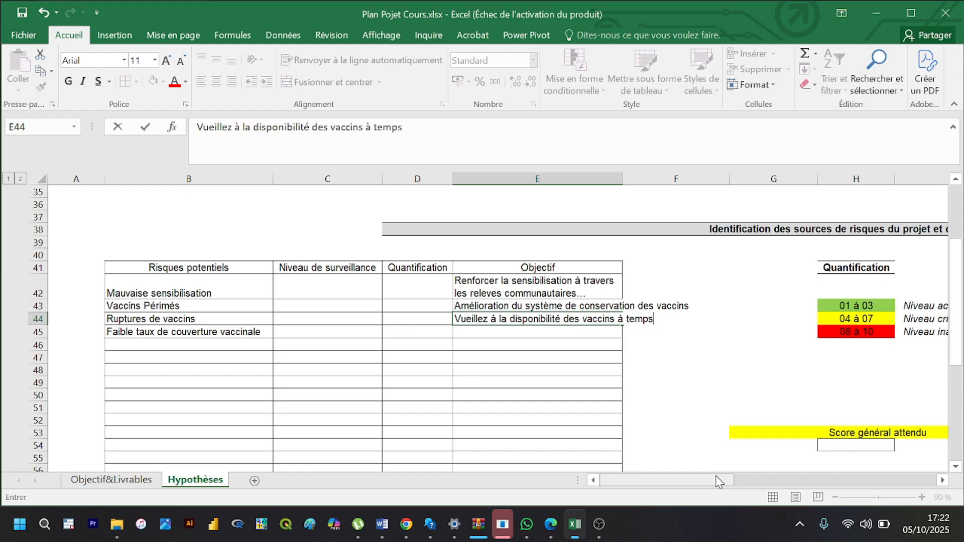
key(Return)
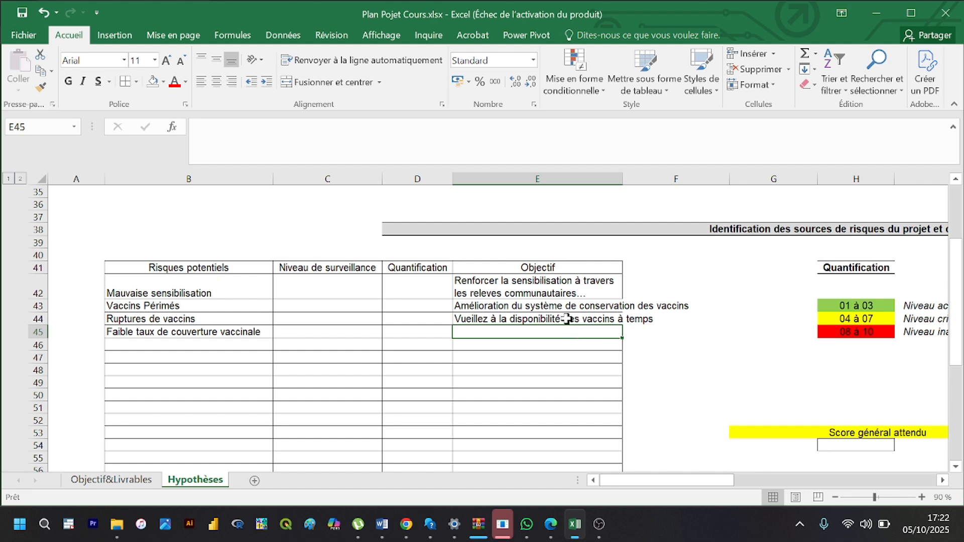
Step: Correct the first word of the vaccine-shortage objective in E44 to "Veillez"
double_click(464, 317)
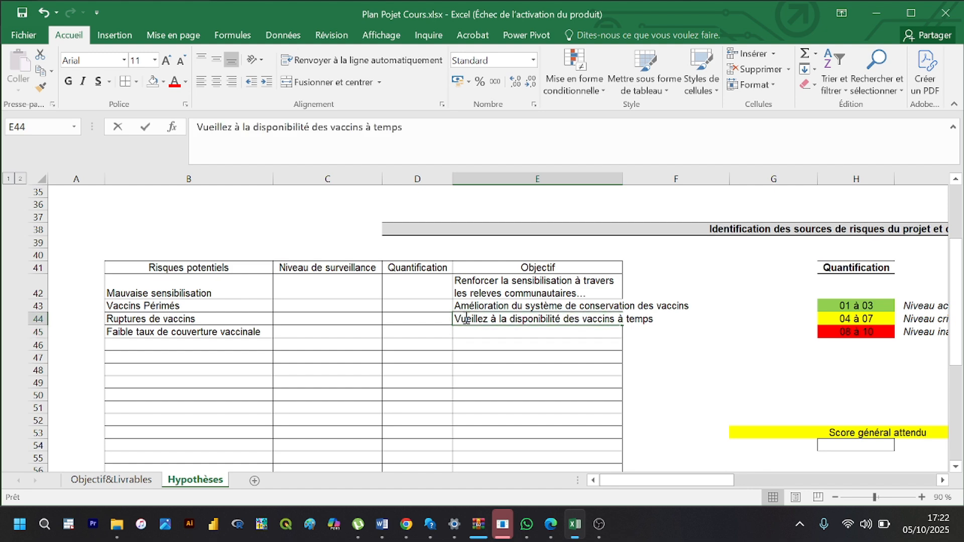
key(BackSpace)
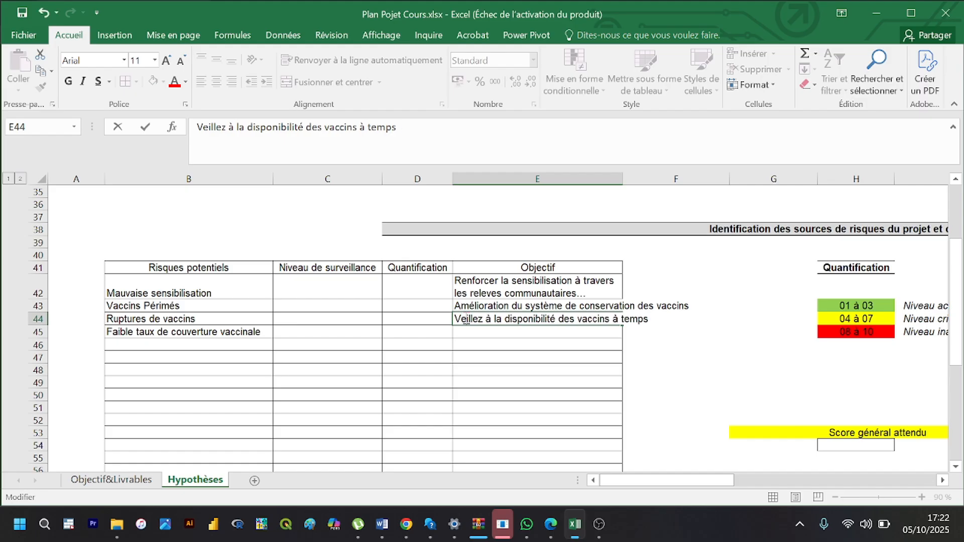
text(u)
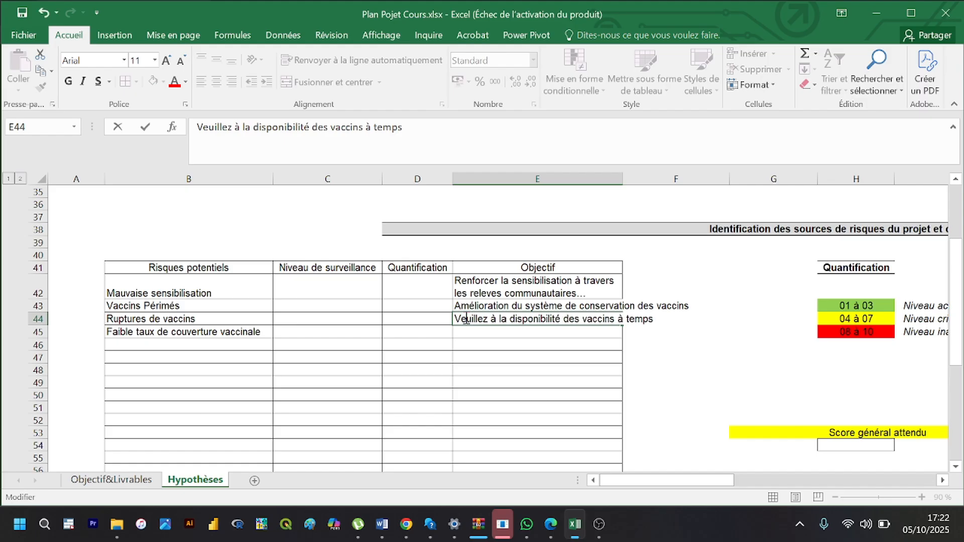
key(Return)
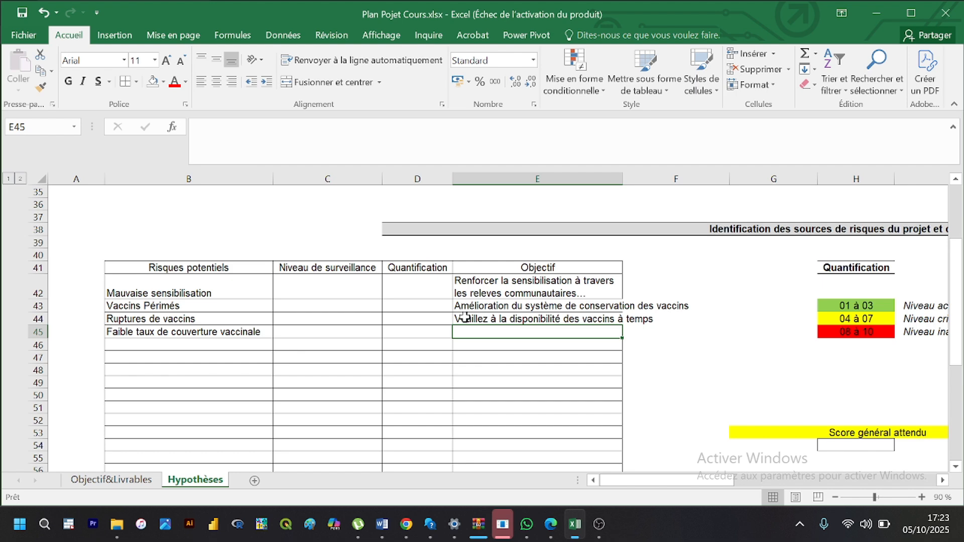
double_click(465, 317)
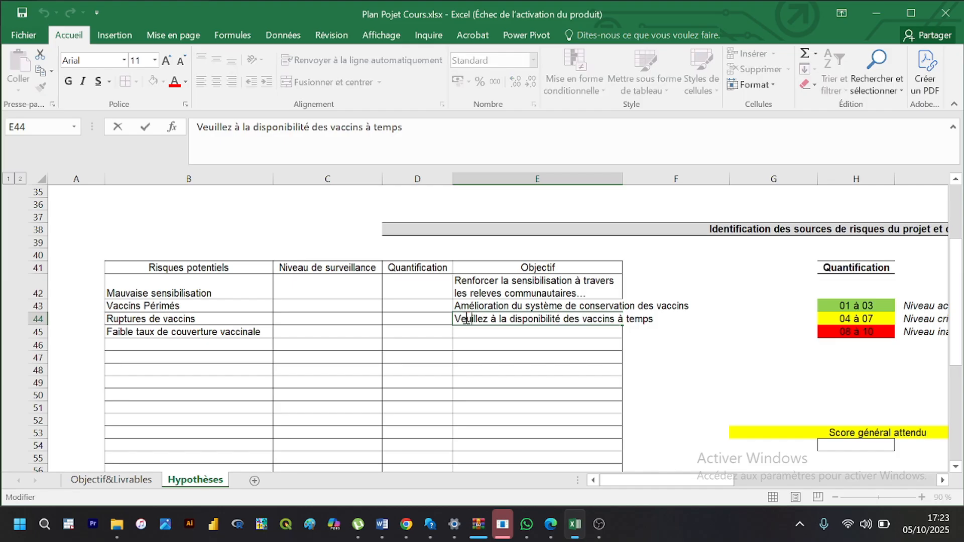
key(Delete)
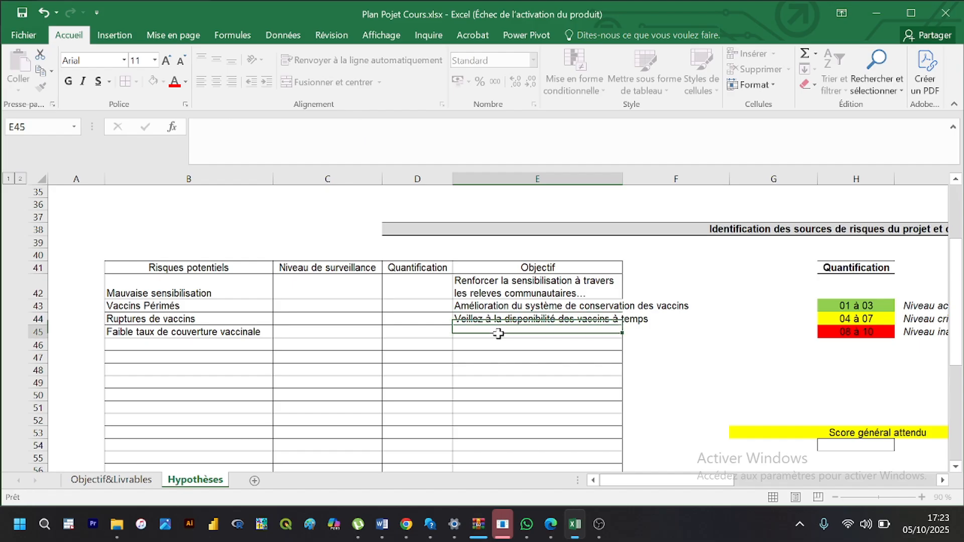
click(498, 333)
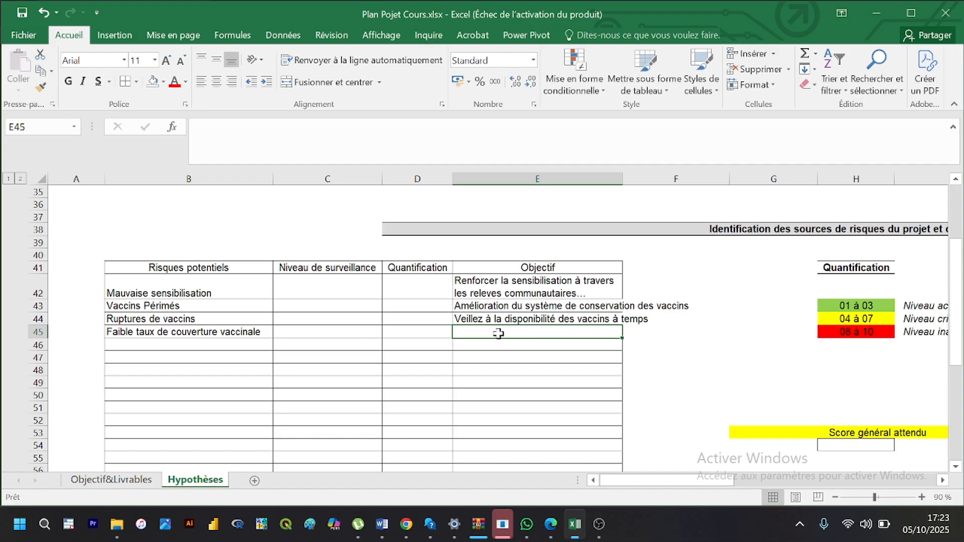
text(A)
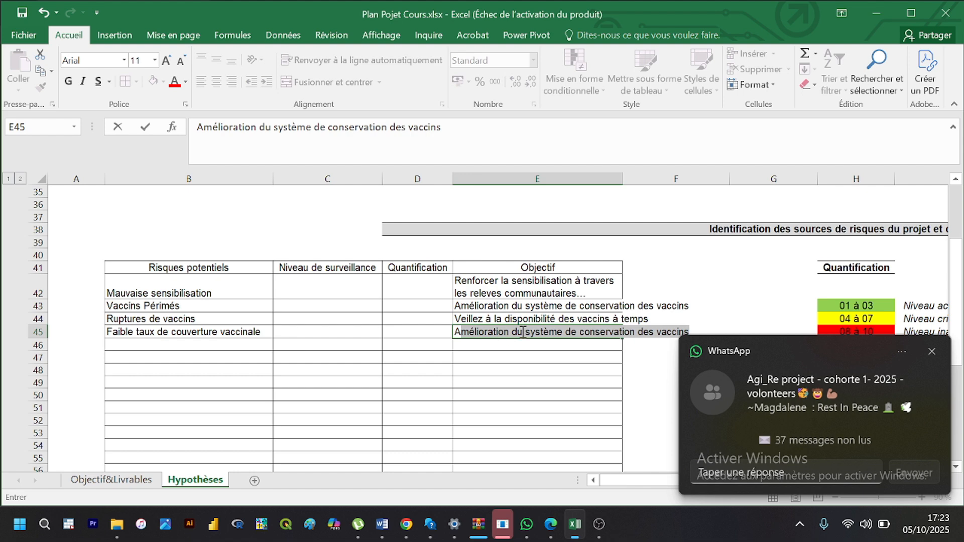
key(BackSpace)
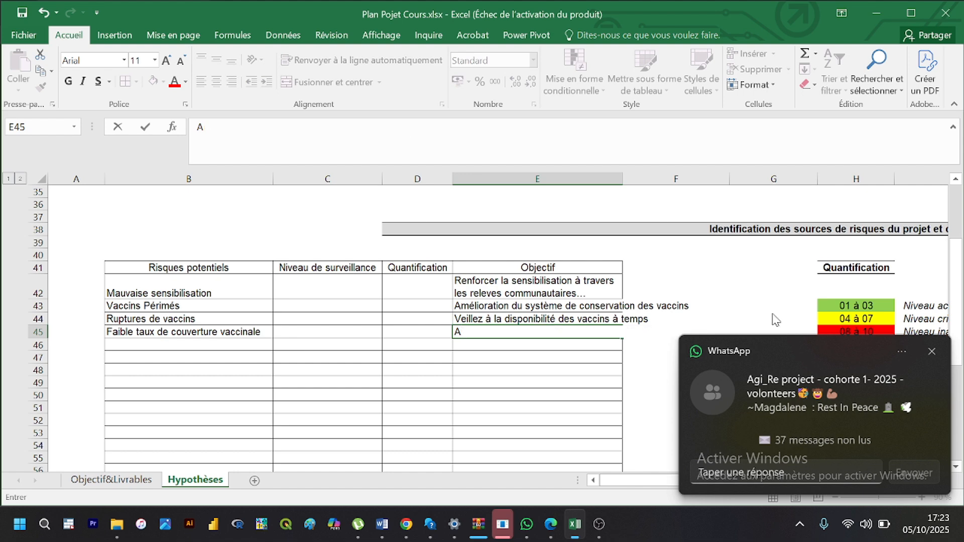
key(BackSpace)
Step: Replace the word "Amélioration" with "Améliorer" in the expired-vaccines objective in E43
double_click(510, 306)
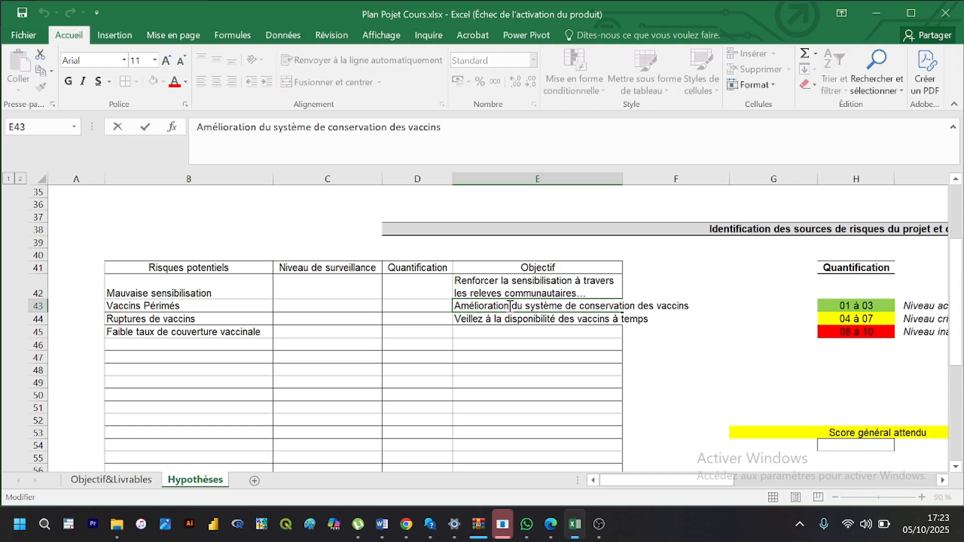
key(BackSpace)
key(BackSpace)
key(BackSpace)
key(BackSpace)
key(BackSpace)
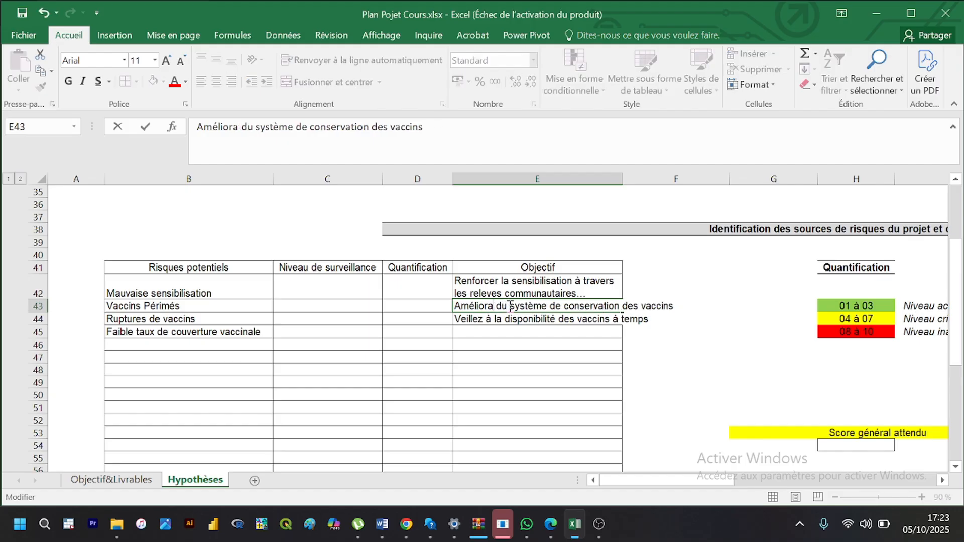
text(er)
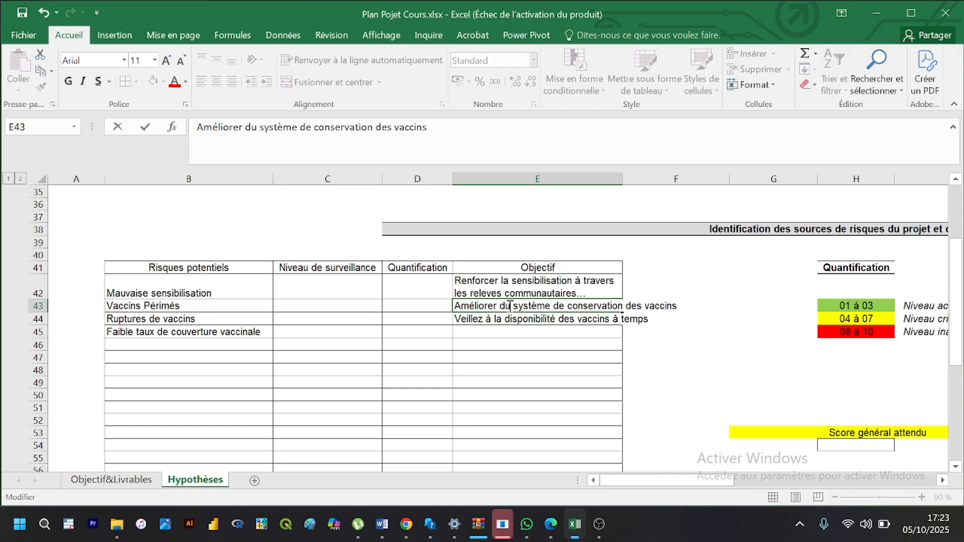
key(Return)
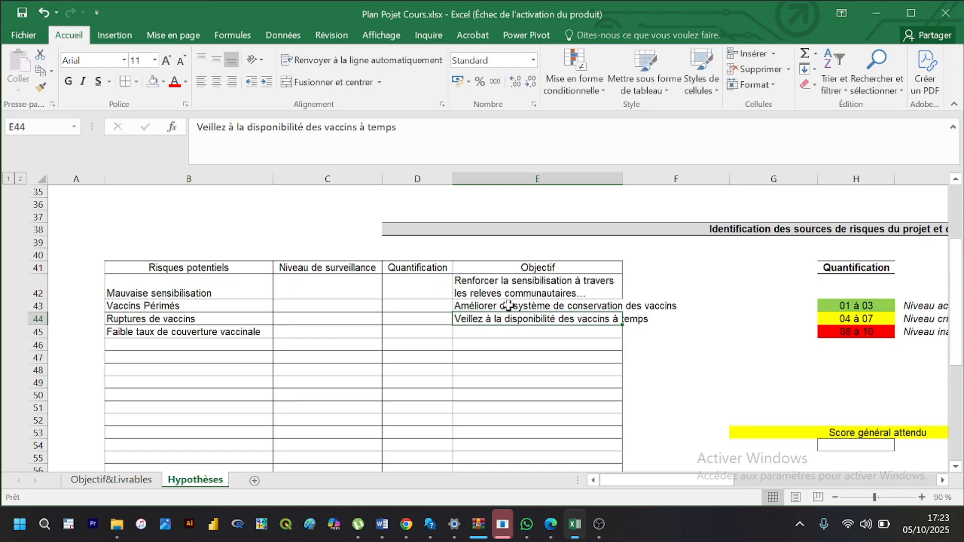
Step: Enter "Assurer une meilleure couverture vaccinale" in E45 as the objective for the low vaccination coverage risk
key(Return)
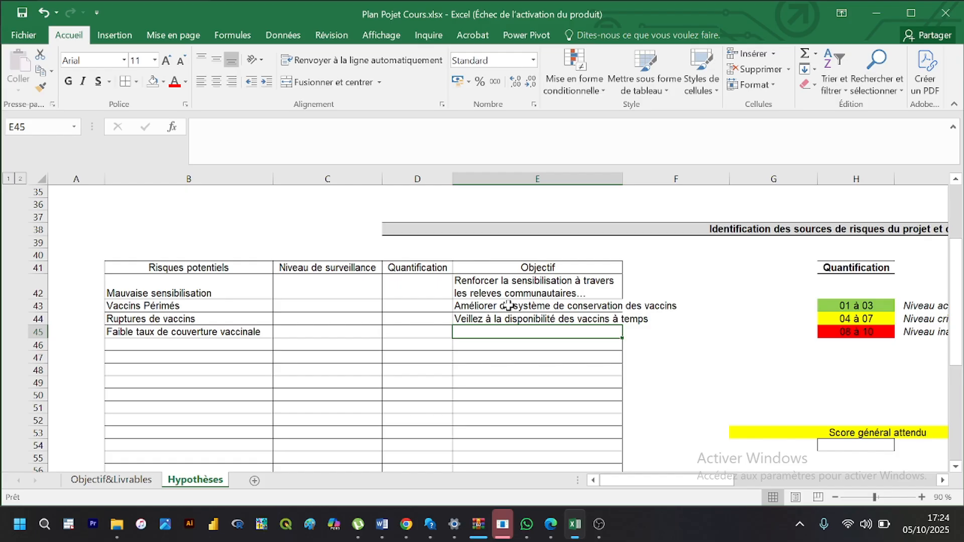
text(A)
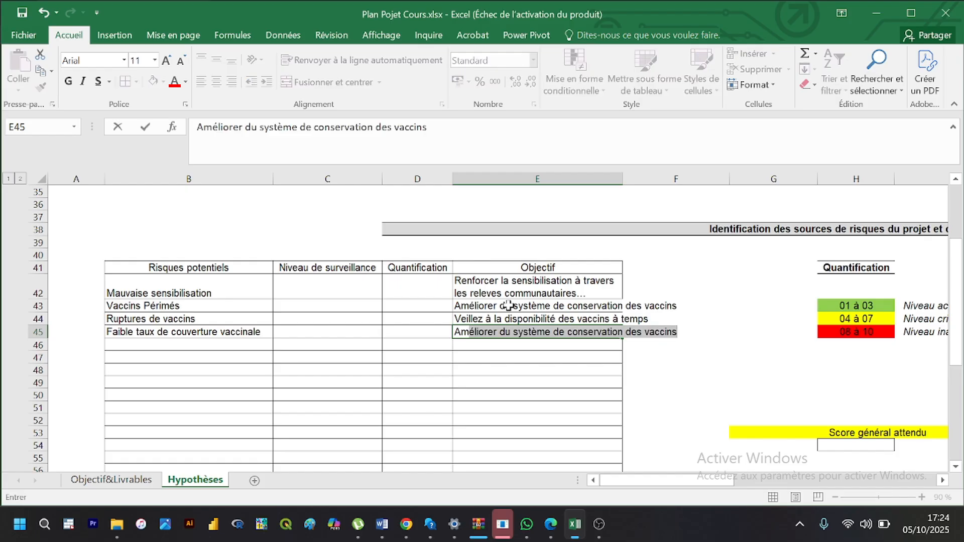
key(BackSpace)
key(BackSpace)
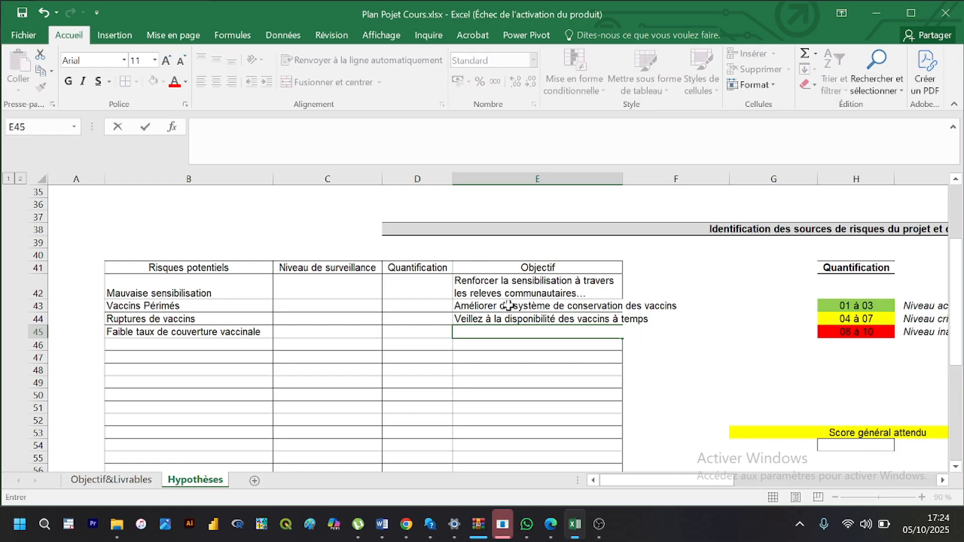
text(Assurer)
text(un e)
key(BackSpace)
key(BackSpace)
text(e)
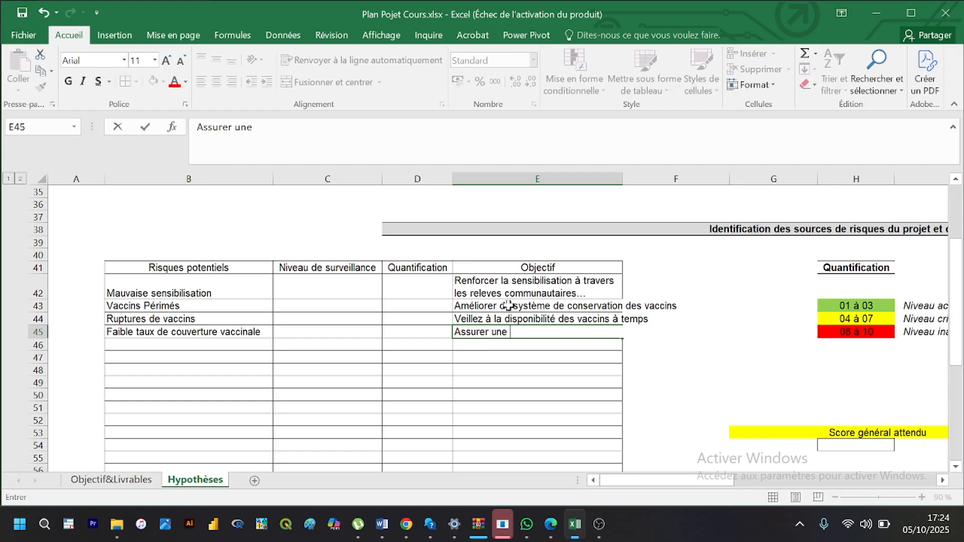
text( meilleure c)
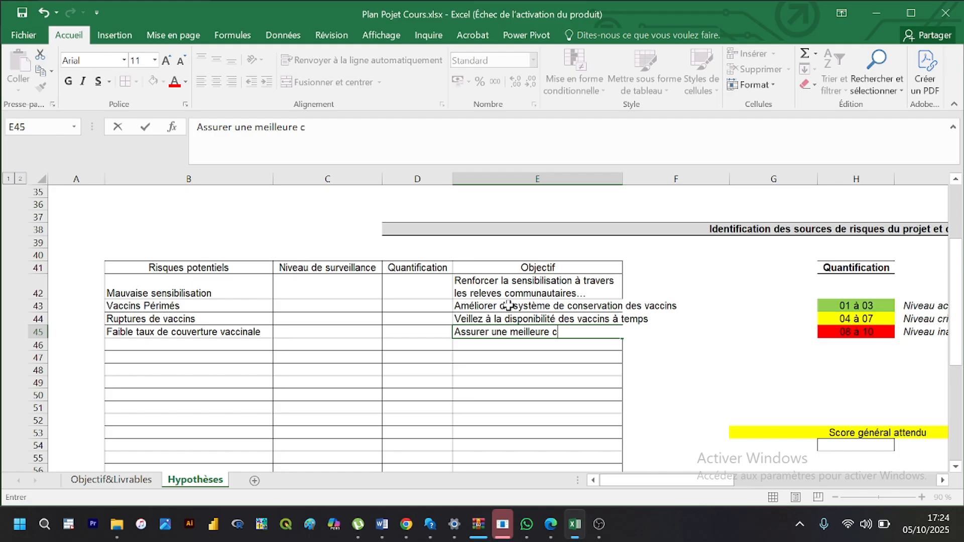
text(ouverture vcci)
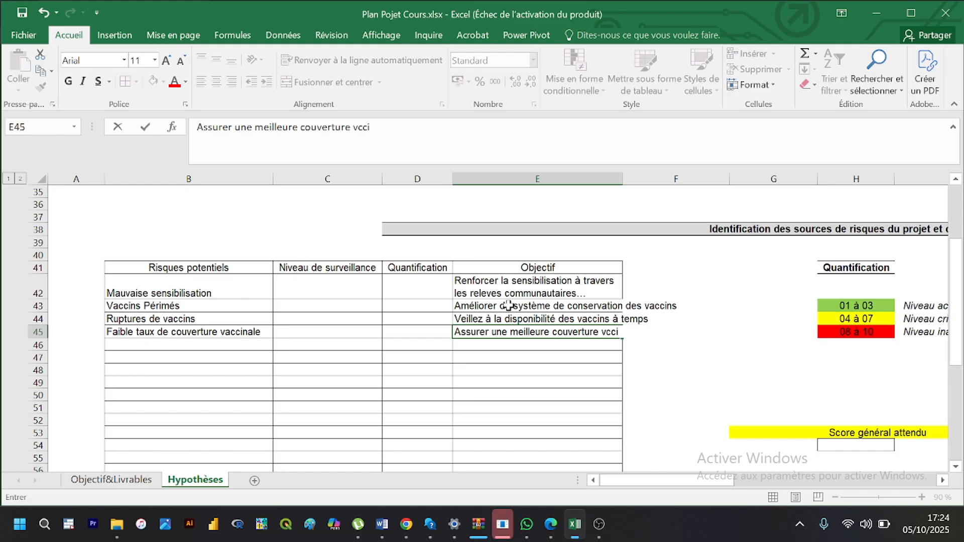
key(BackSpace)
key(BackSpace)
key(BackSpace)
text(accinale)
key(Return)
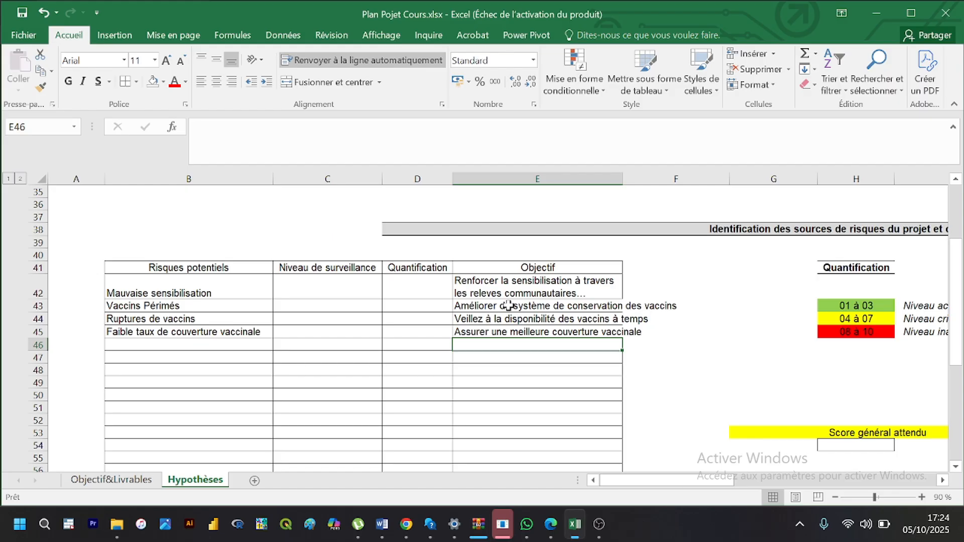
Step: Review the historical risk data and the quantification scale, and begin a LOI.POISSON formula in D42 for the poor-awareness risk
click(405, 282)
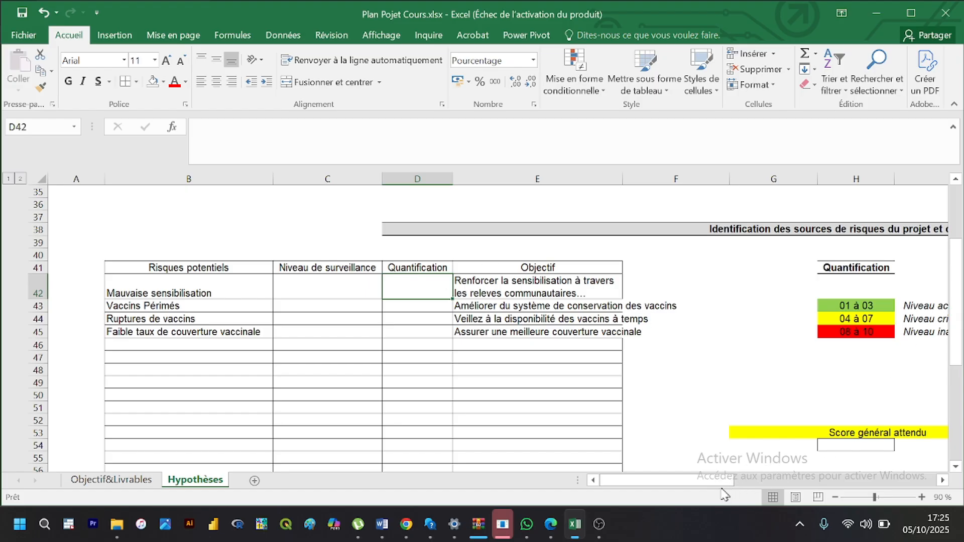
drag(703, 478, 785, 479)
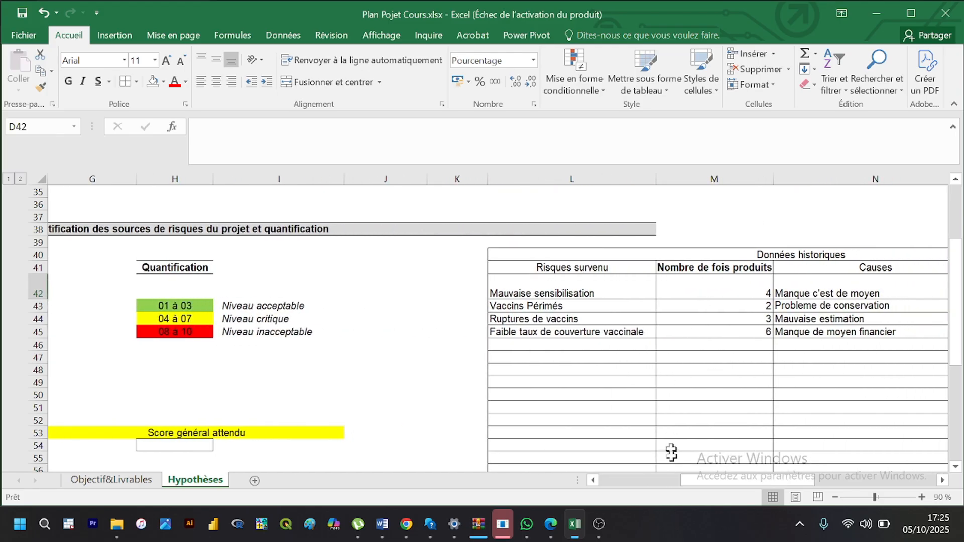
drag(689, 481, 650, 481)
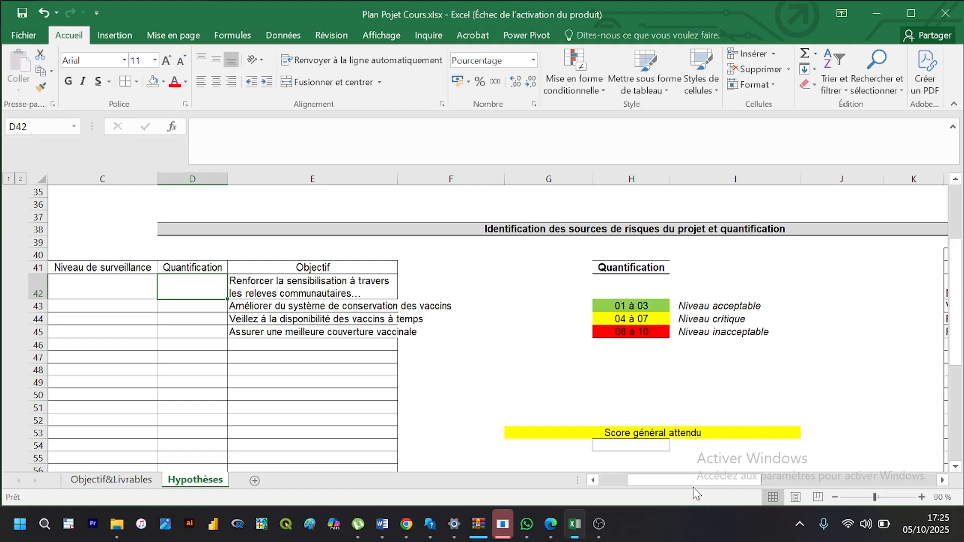
drag(684, 482, 676, 480)
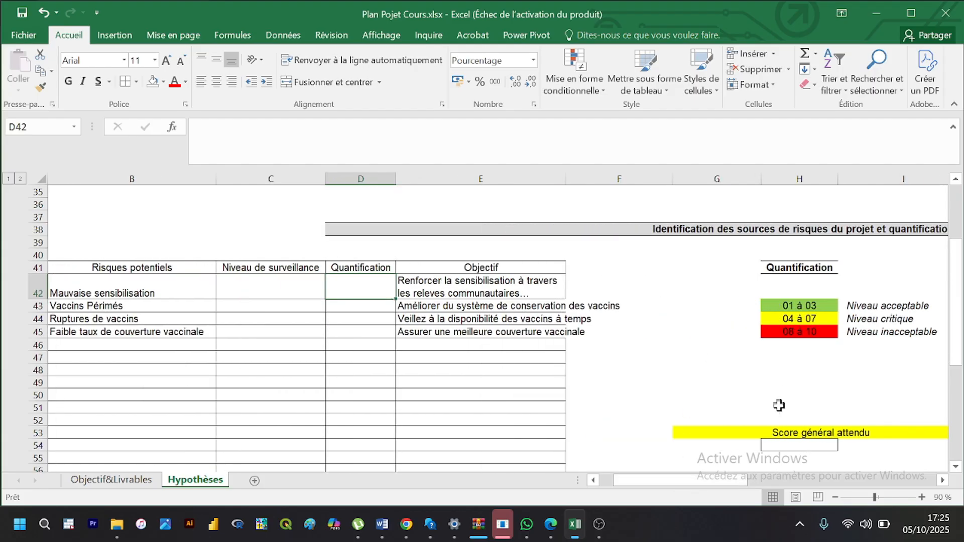
drag(693, 487, 708, 486)
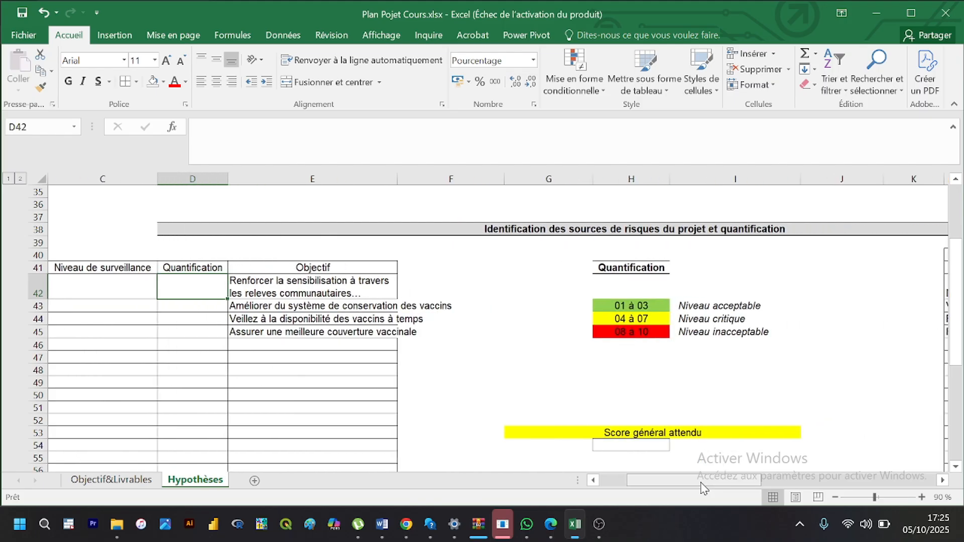
click(638, 305)
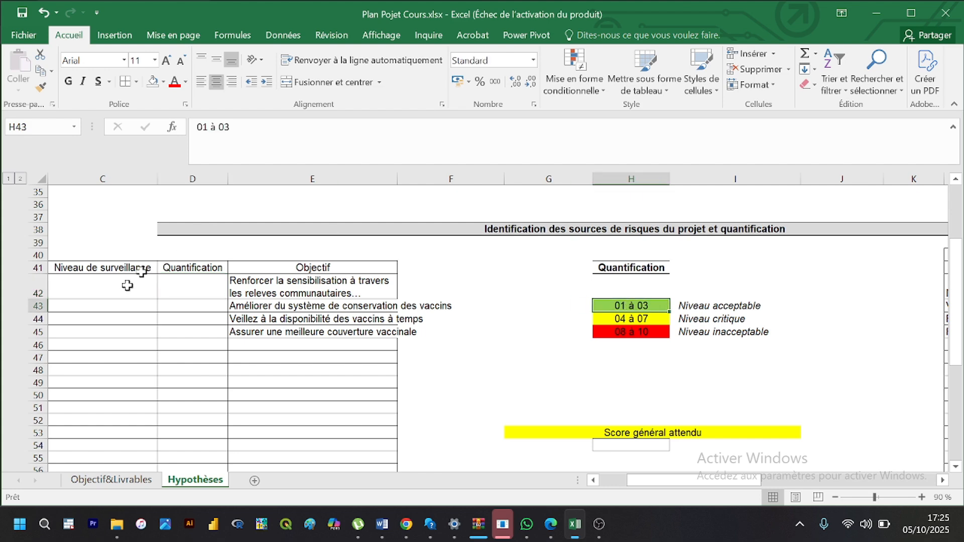
click(203, 285)
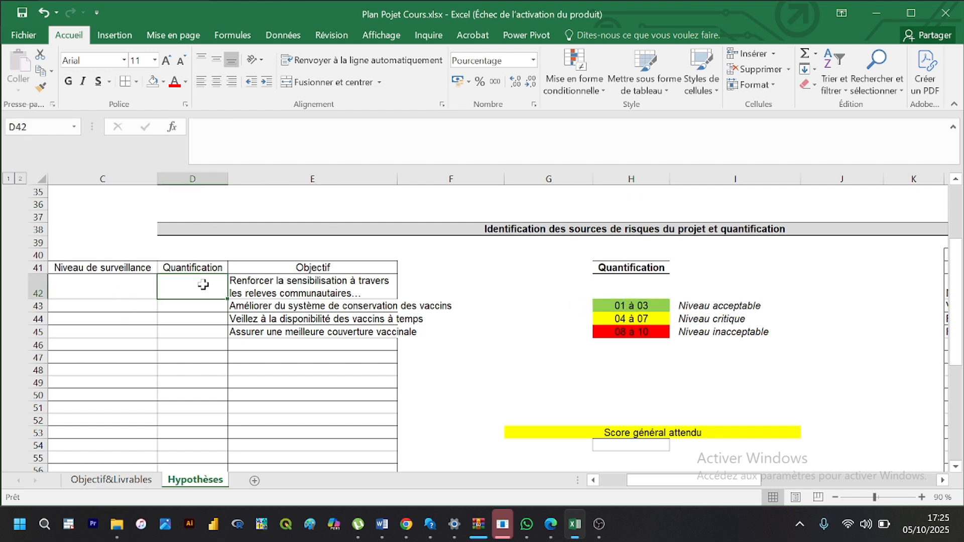
text(=)
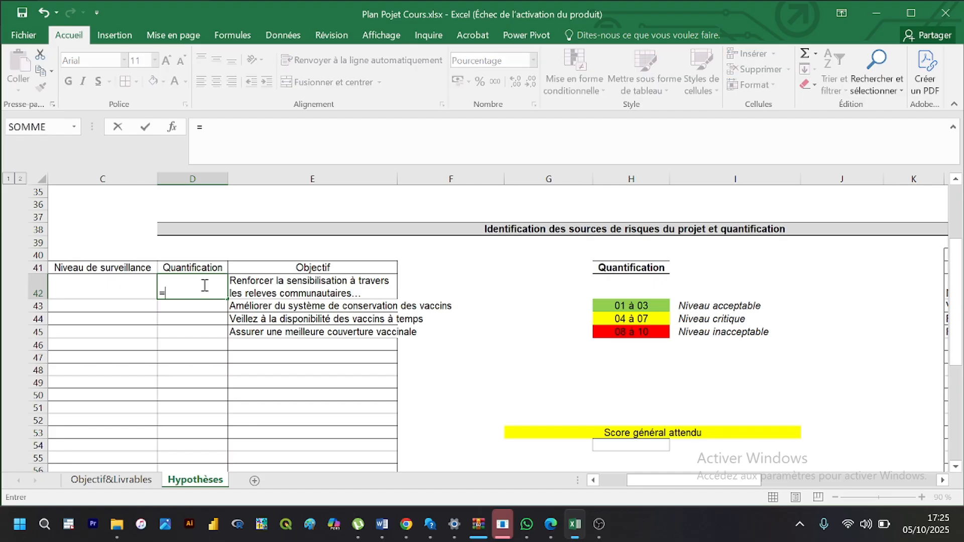
text(LOI)
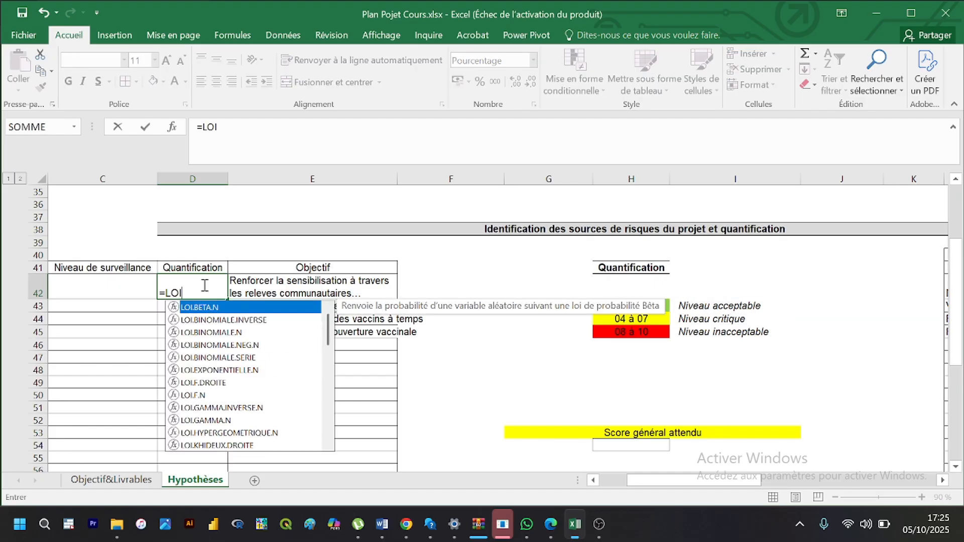
text(.PO)
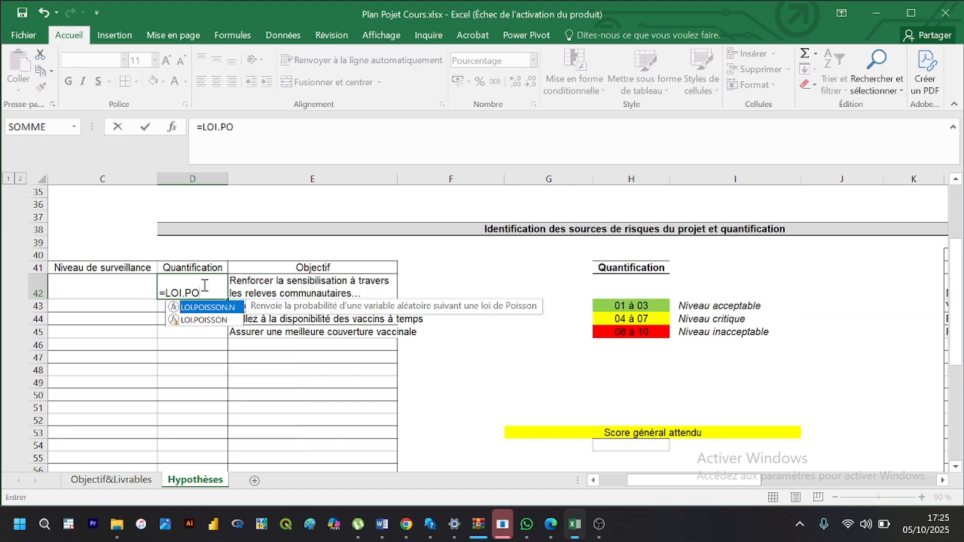
double_click(205, 319)
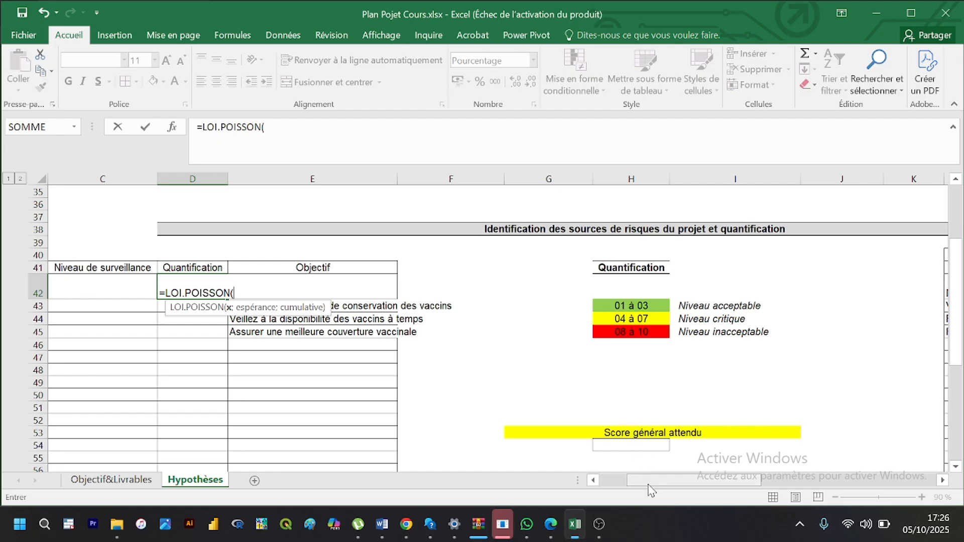
Step: Consult the historical occurrence counts and complete the quantification formula in D42 as =LOI.POISSON(3;4;VRAI)
drag(651, 490, 688, 480)
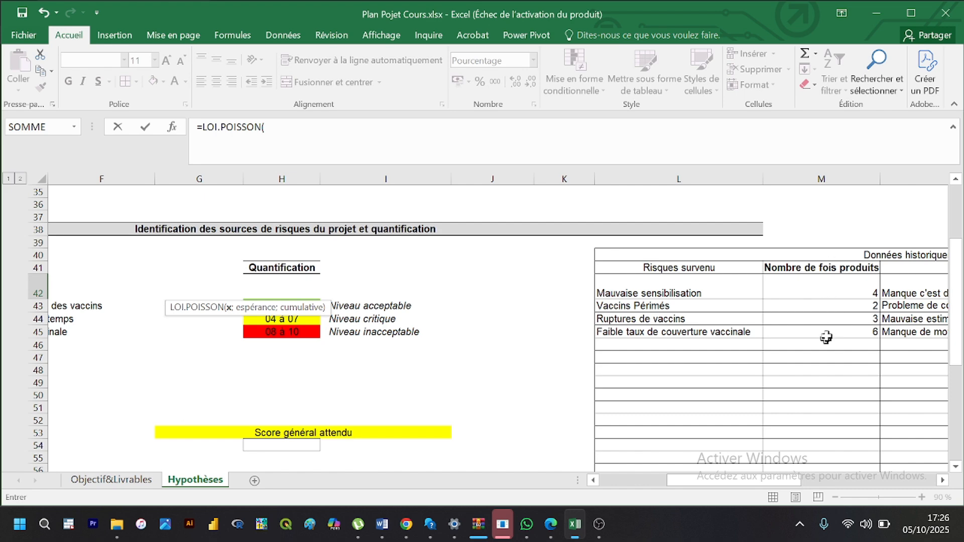
click(259, 355)
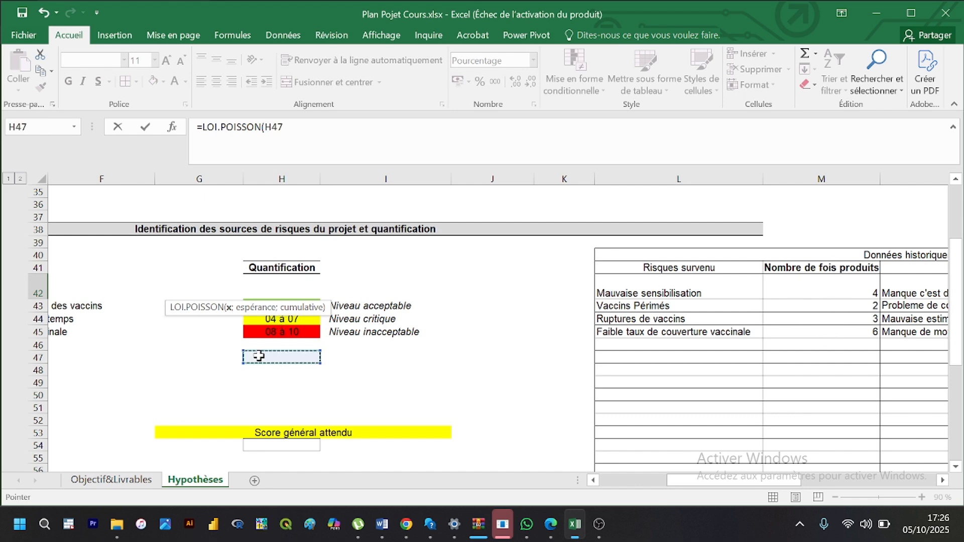
key(BackSpace)
key(BackSpace)
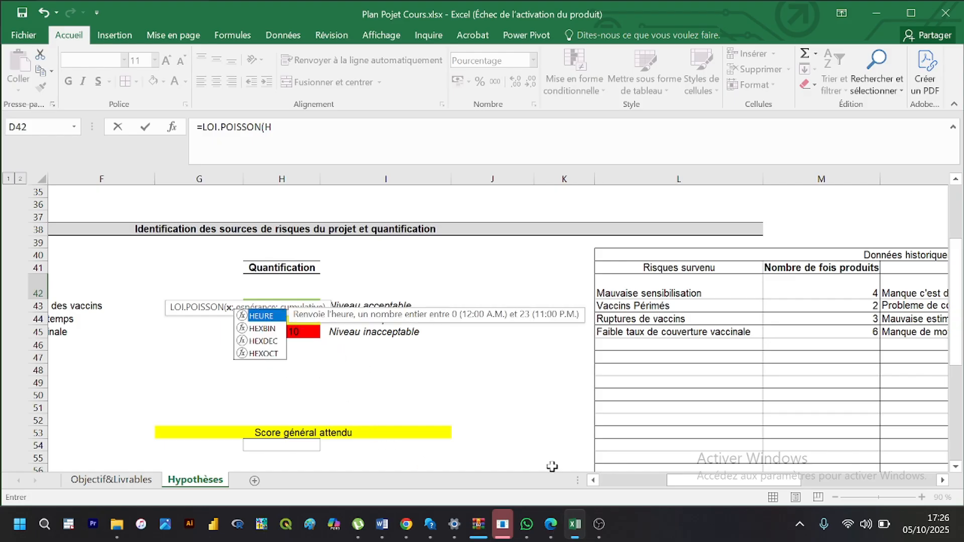
drag(686, 494, 641, 492)
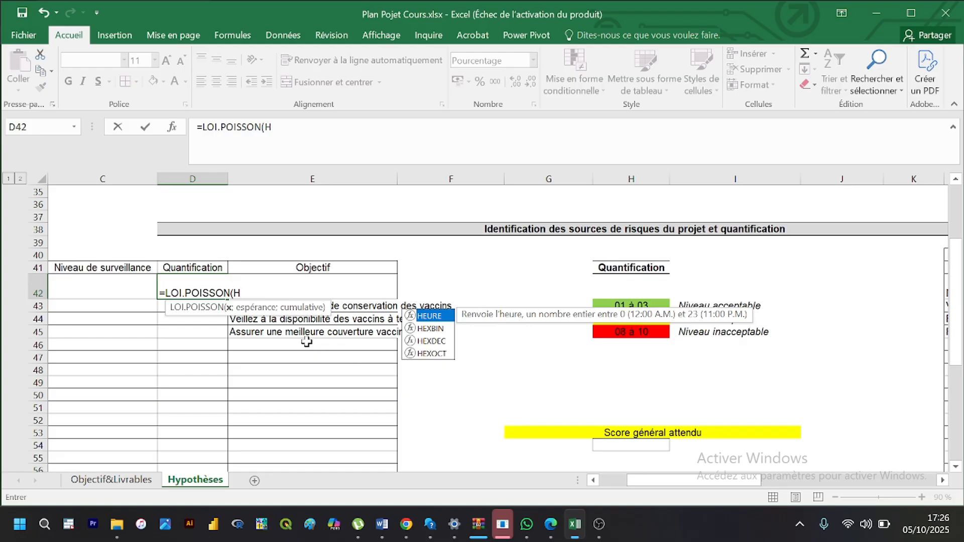
key(BackSpace)
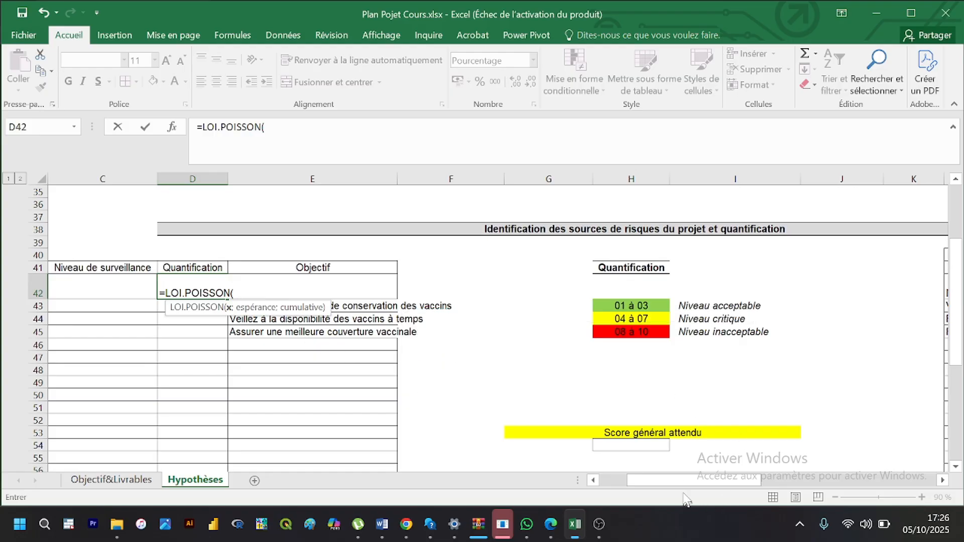
drag(688, 485, 741, 486)
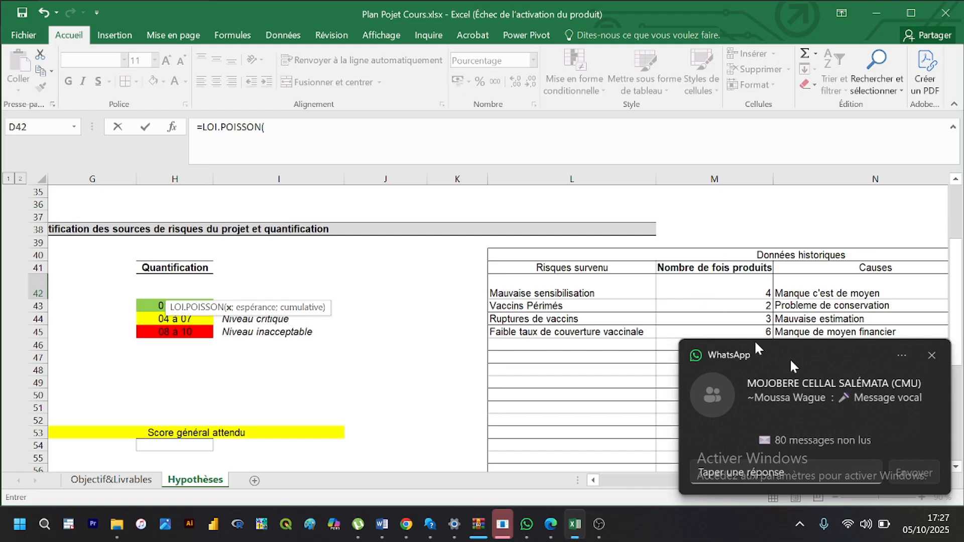
click(930, 358)
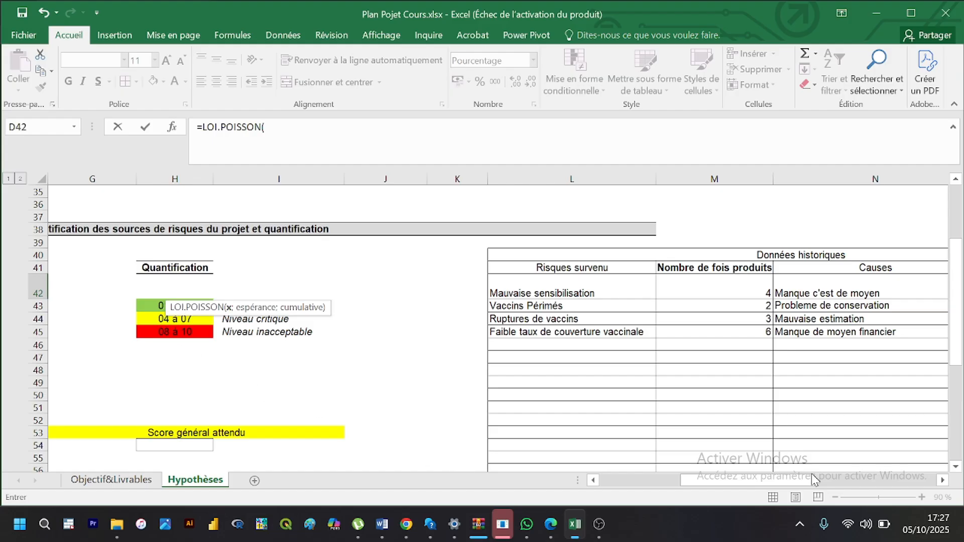
drag(809, 480, 672, 482)
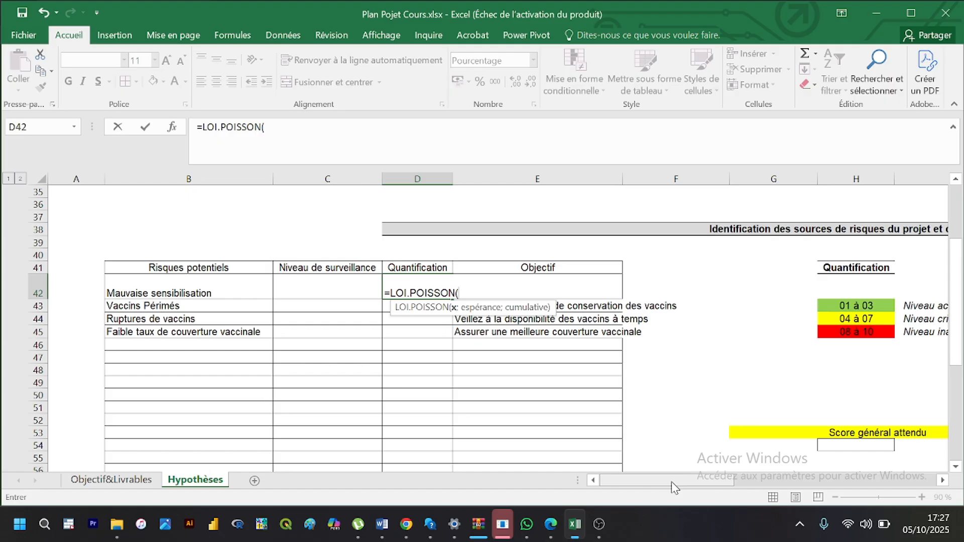
text(3;4)
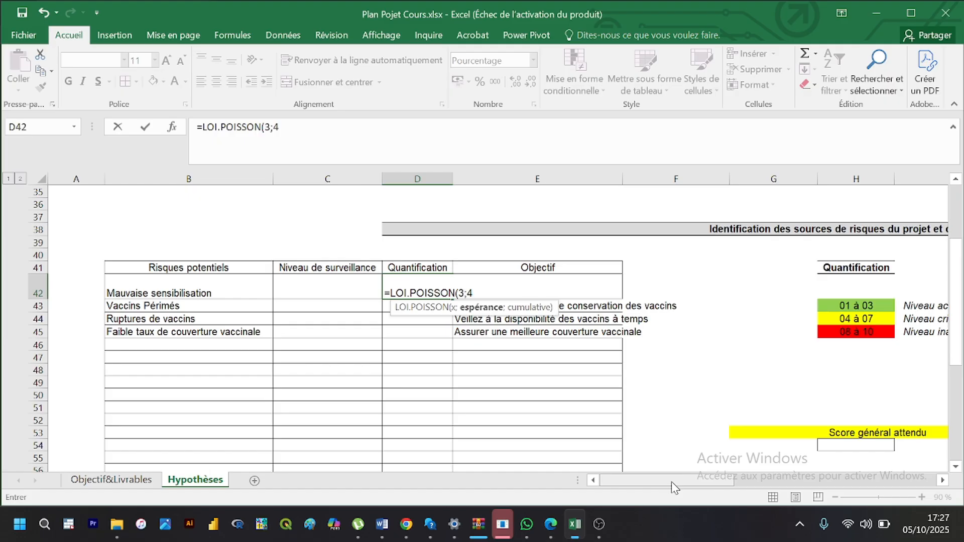
text(;V)
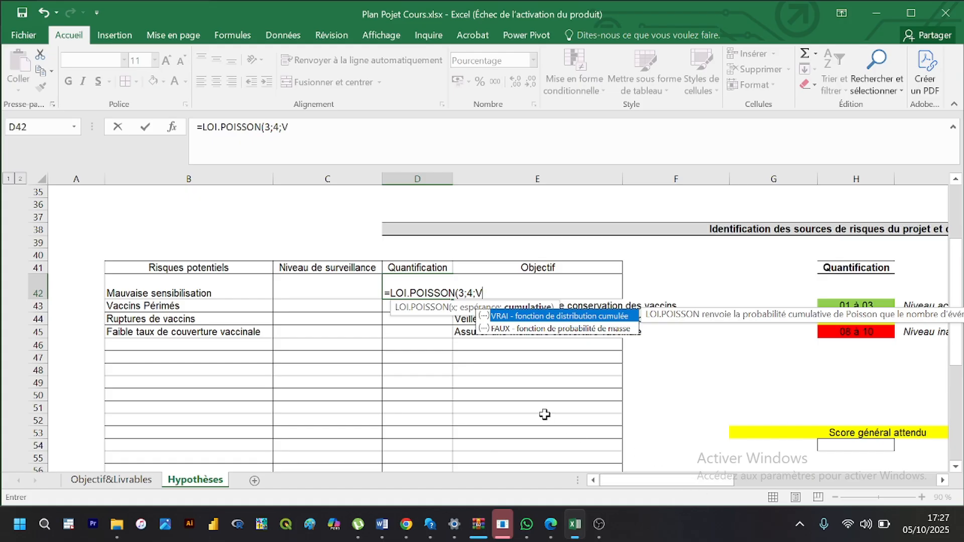
double_click(531, 317)
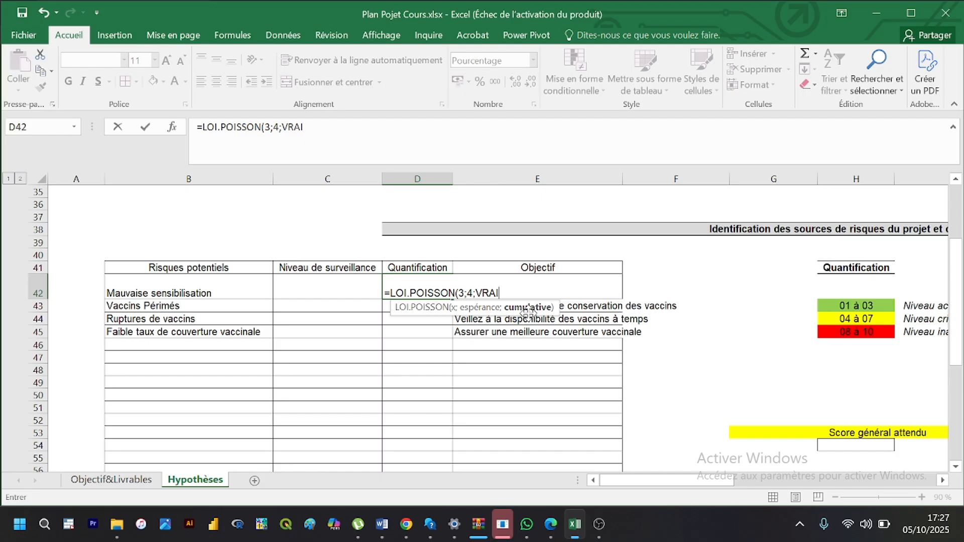
text())
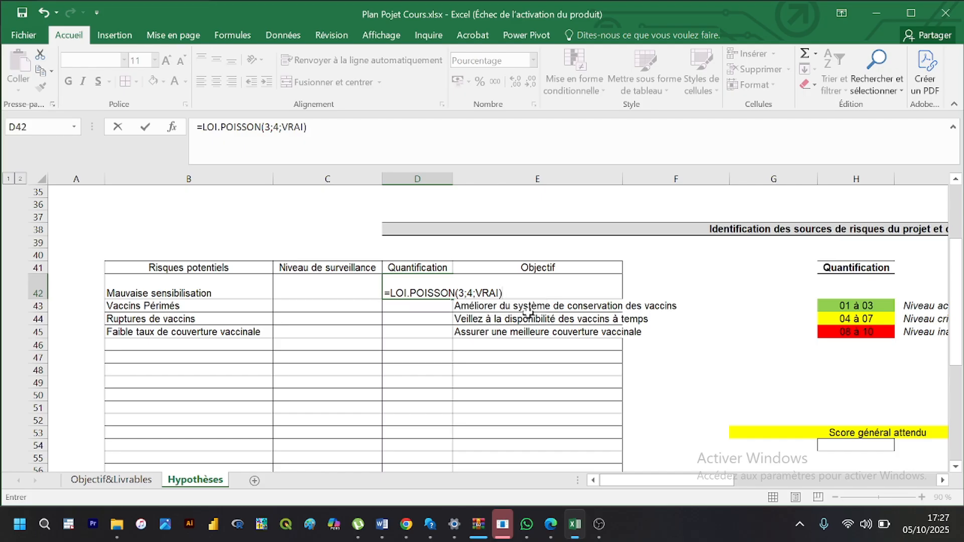
key(Return)
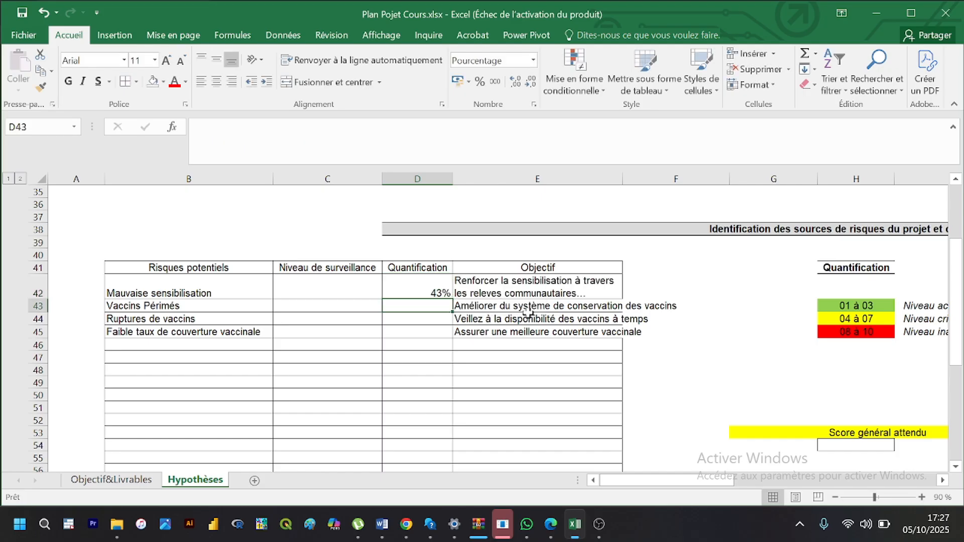
Step: Clear the Poisson formula from the poor-awareness risk's quantification cell D42
click(442, 293)
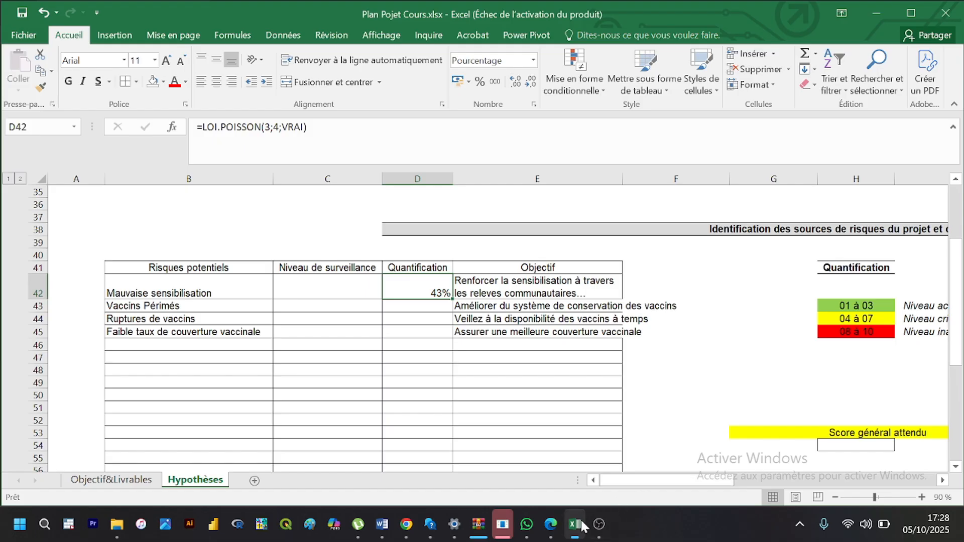
mouse_move(560, 527)
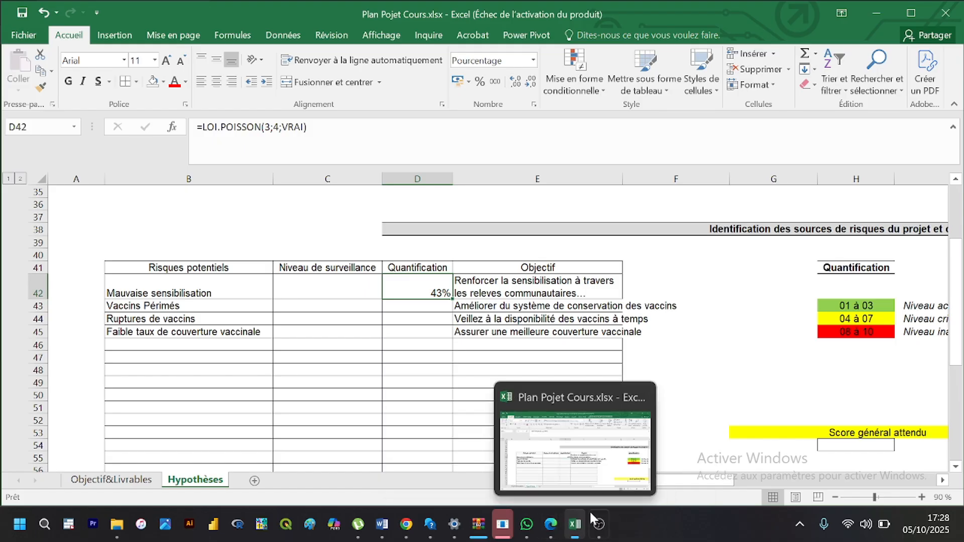
mouse_move(681, 480)
mouse_down()
mouse_move(700, 480)
mouse_move(685, 485)
mouse_up()
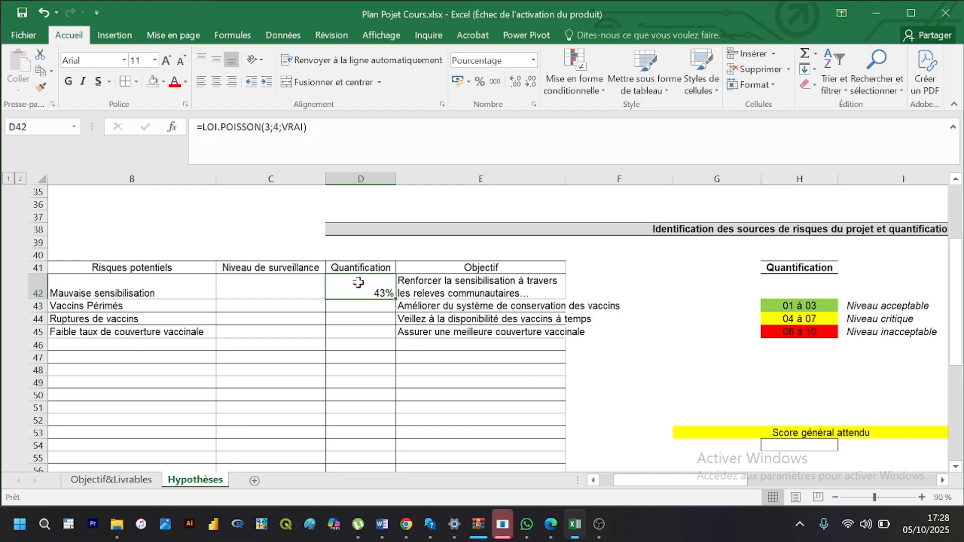
key(Delete)
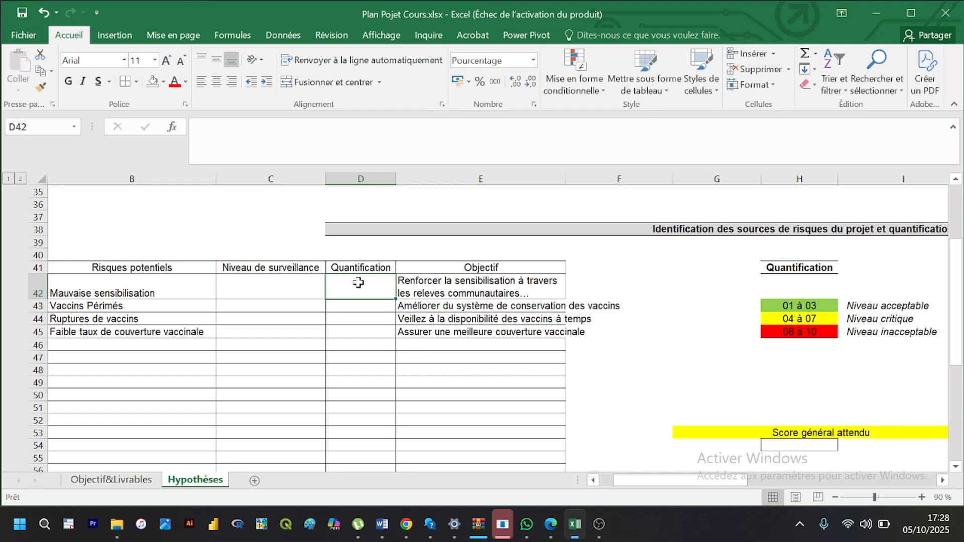
Step: Review the quantification scale in H43:I45 with its acceptable, critical and unacceptable levels against the risk table
drag(635, 481, 648, 481)
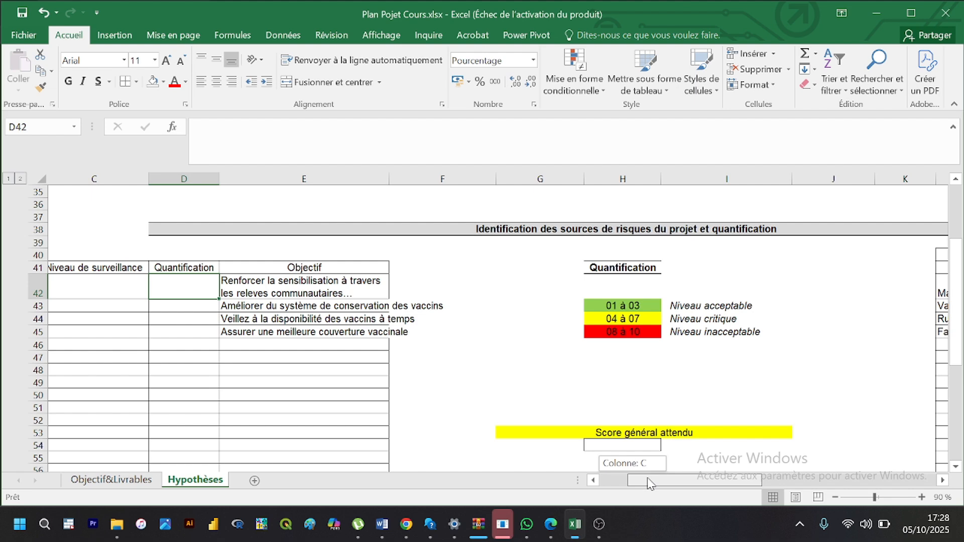
drag(650, 483, 650, 482)
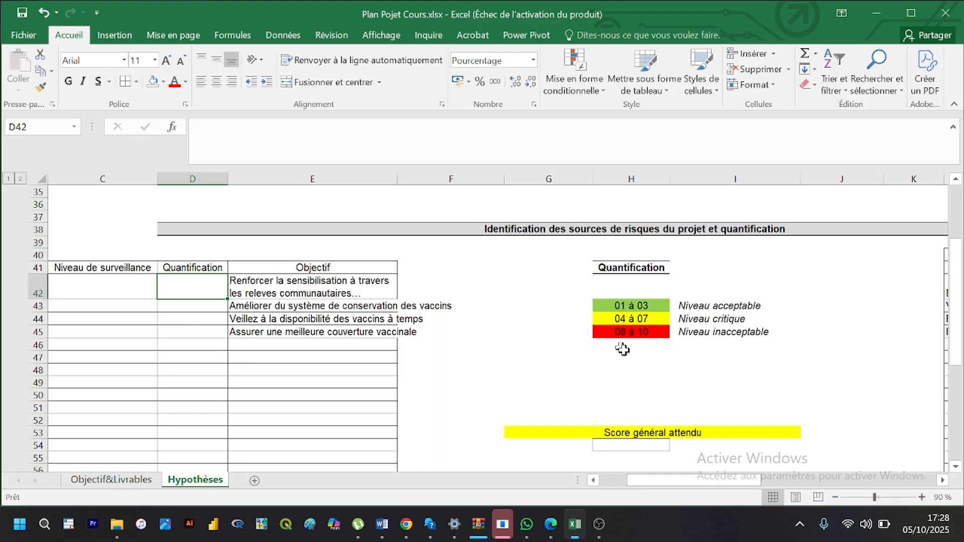
drag(599, 301, 729, 331)
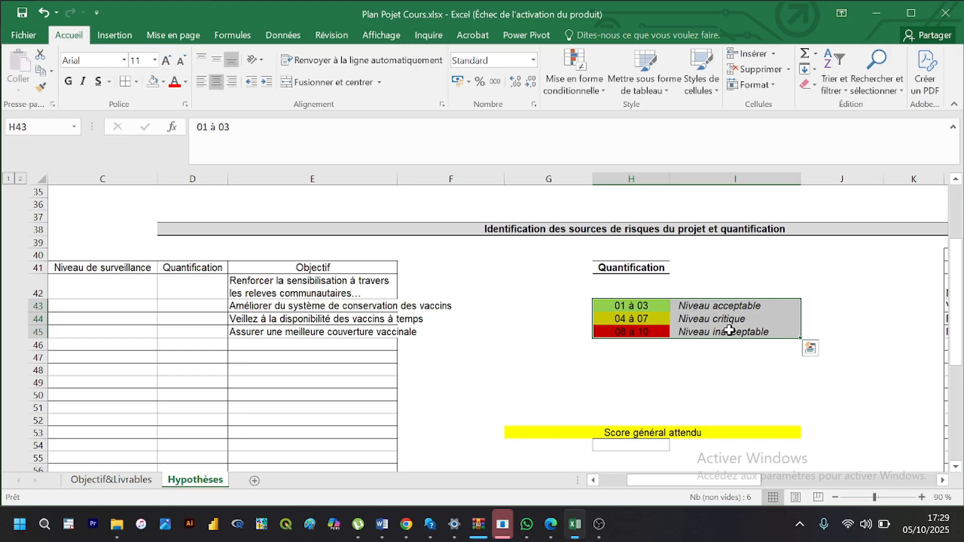
click(659, 329)
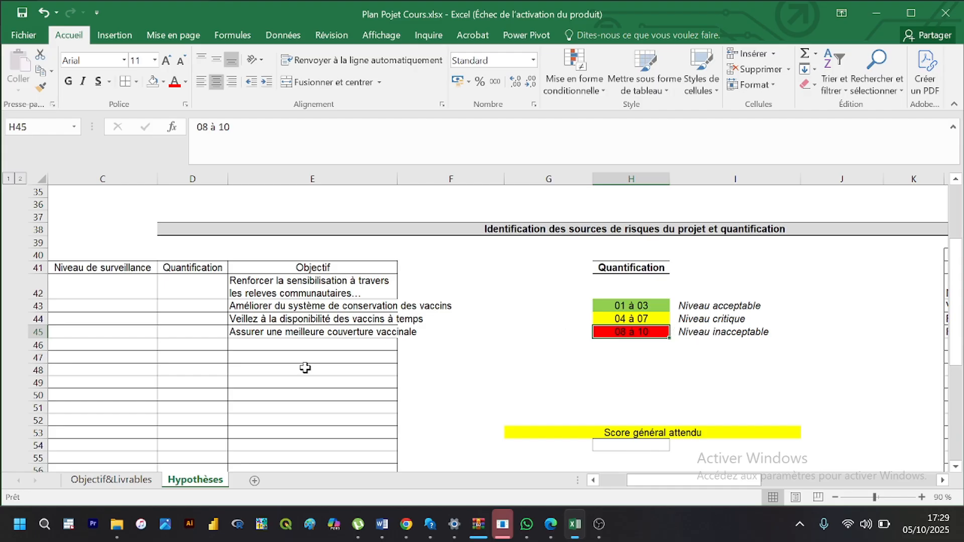
drag(691, 491, 628, 490)
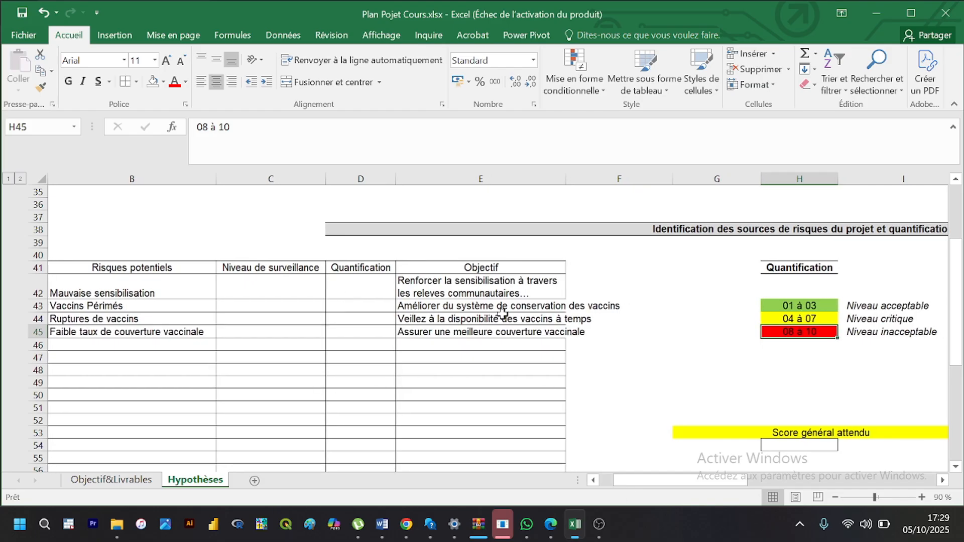
Step: Begin a LOI.POISSON formula in D42 to quantify the Mauvaise sensibilisation risk
click(365, 287)
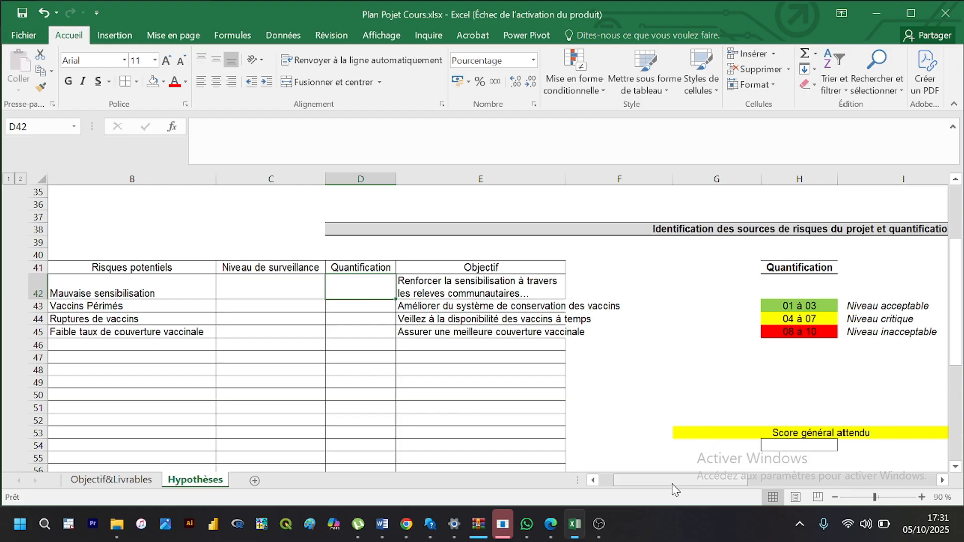
drag(673, 485, 648, 482)
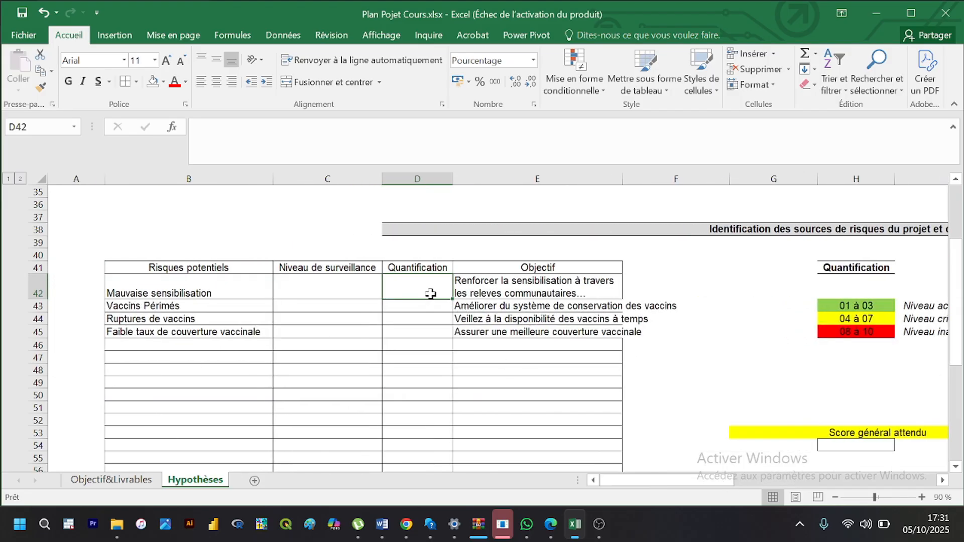
text(=POI)
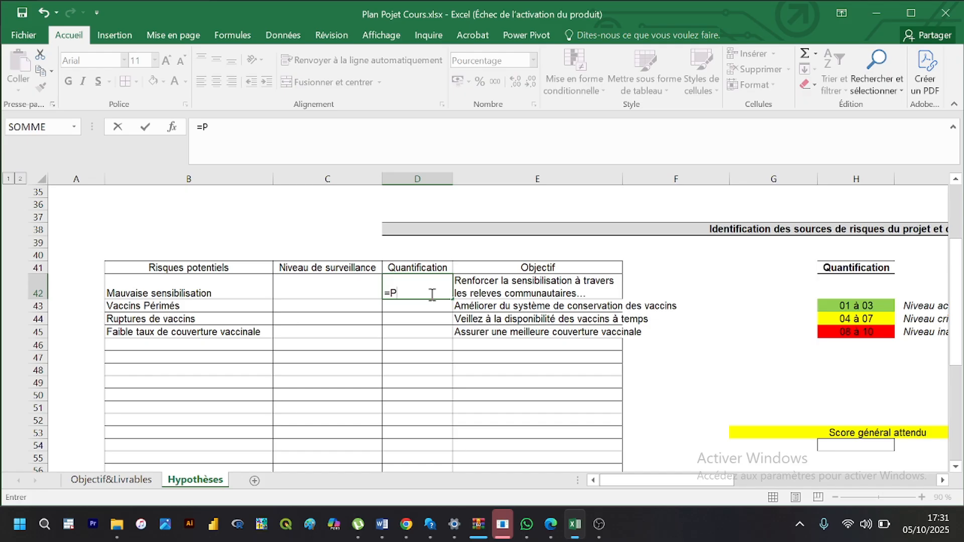
key(BackSpace)
key(BackSpace)
key(BackSpace)
text(LOO)
key(BackSpace)
text(I.POI)
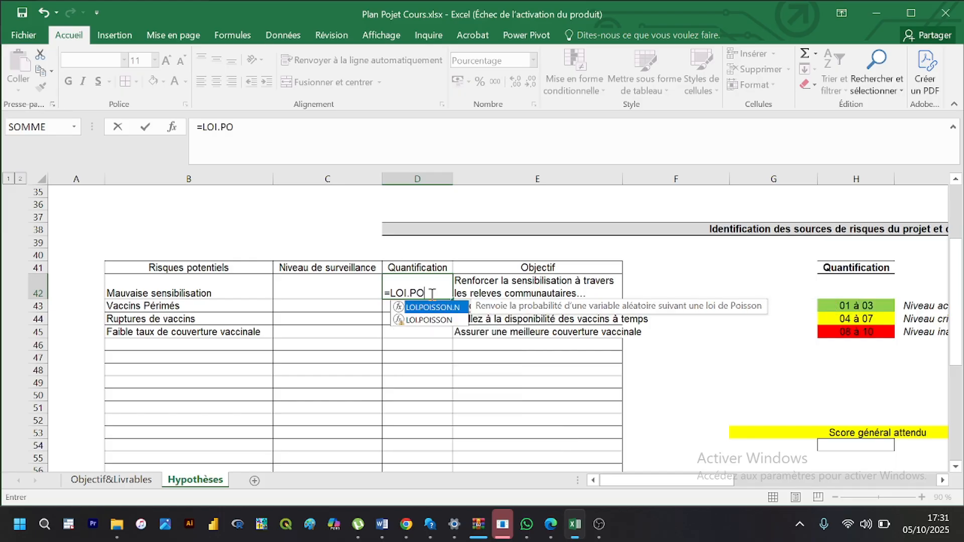
double_click(437, 320)
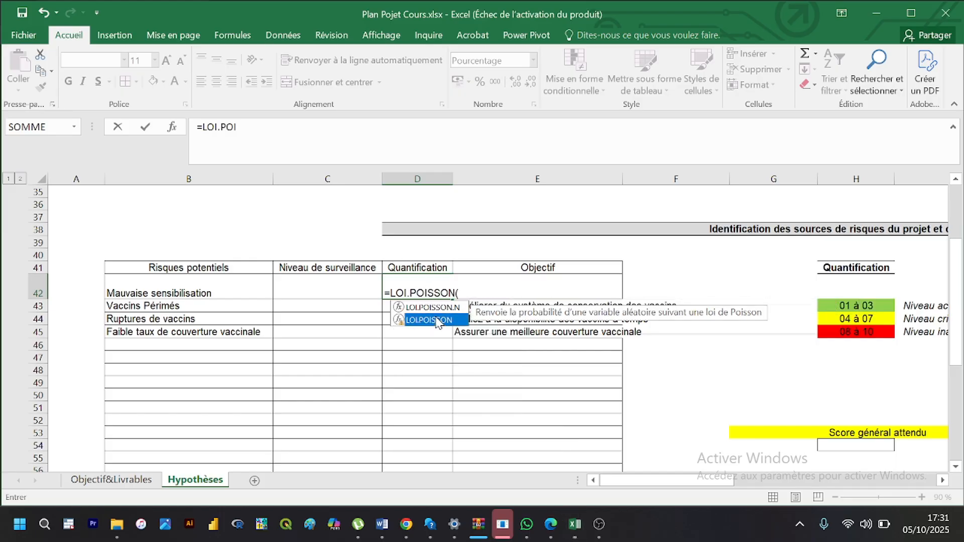
Step: Consult the scale and historical occurrence counts, and complete the D42 formula as =LOI.POISSON(3;4;VRAI)
drag(667, 480, 684, 485)
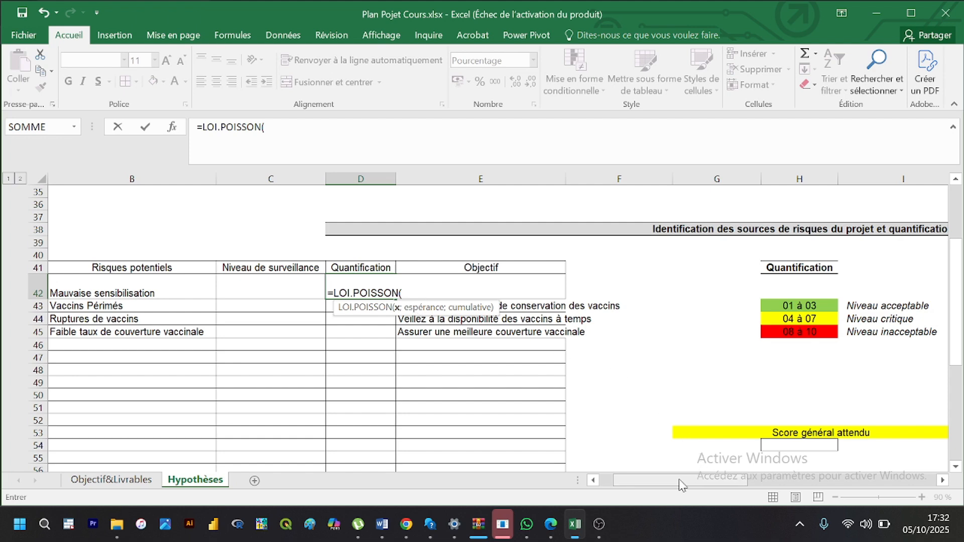
drag(681, 484, 749, 485)
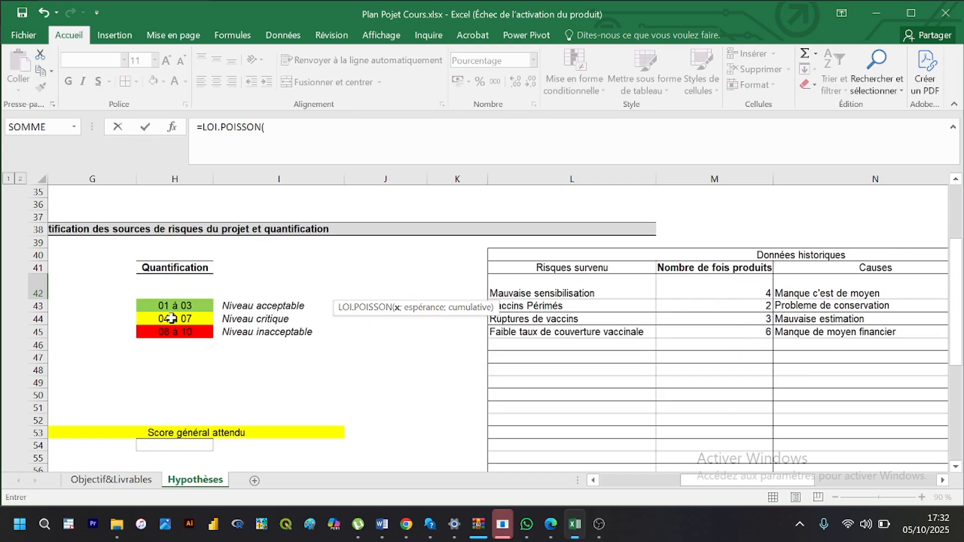
drag(701, 479, 651, 482)
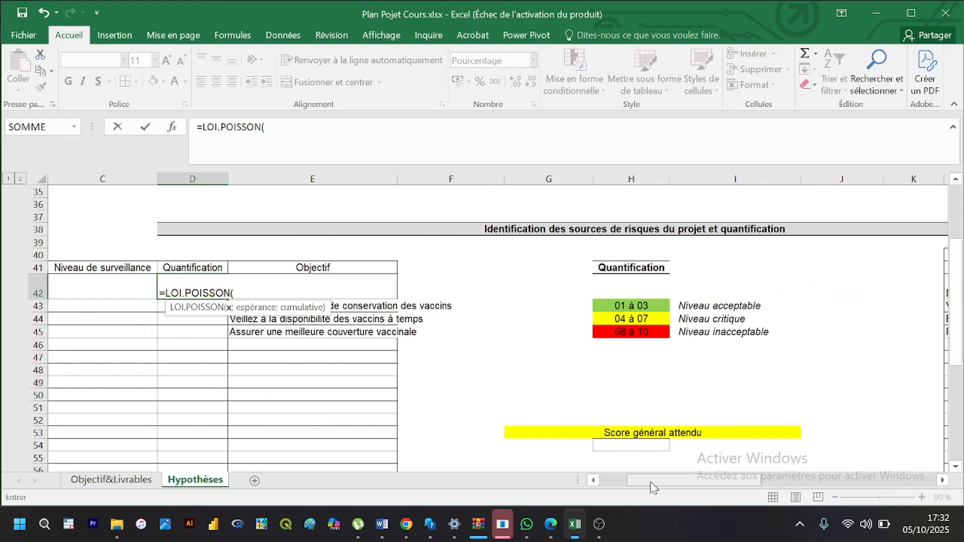
text(3;)
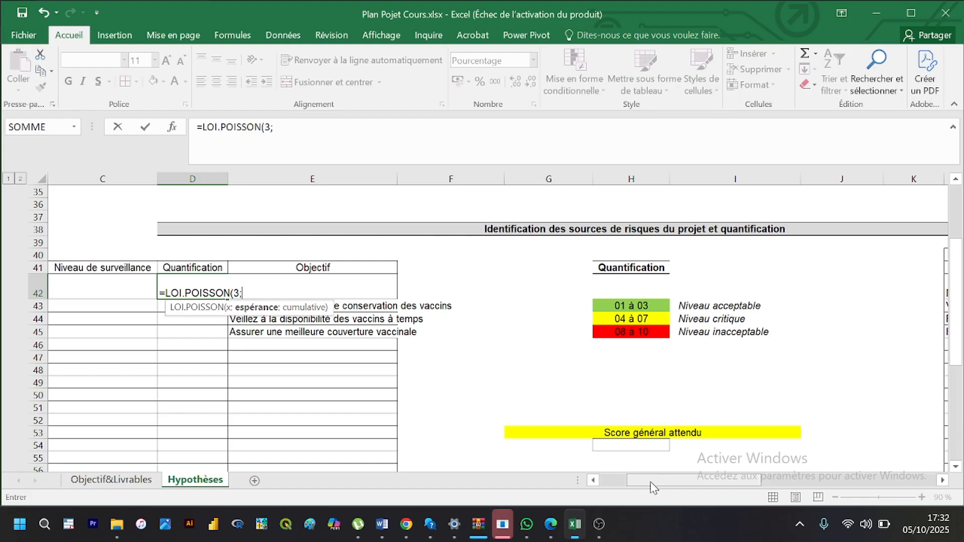
text(4;)
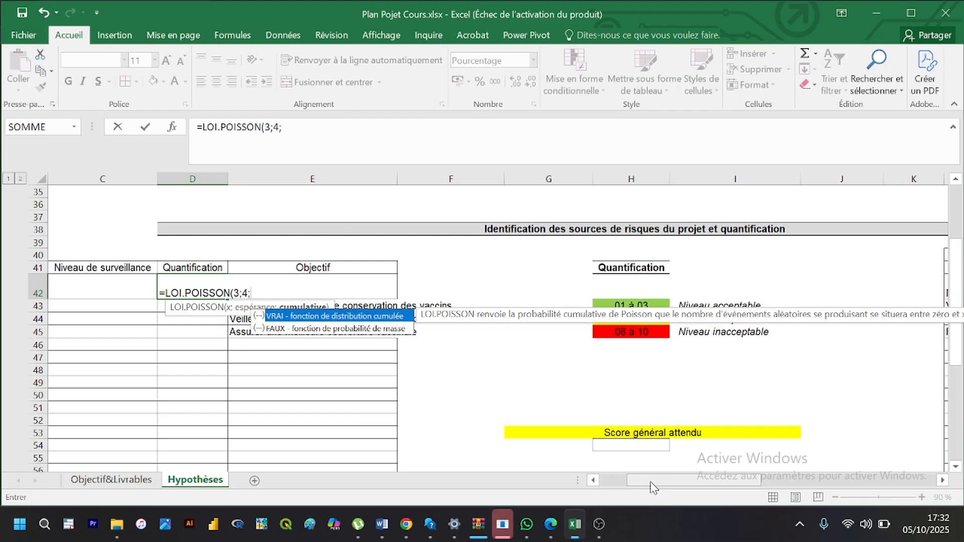
text(vra)
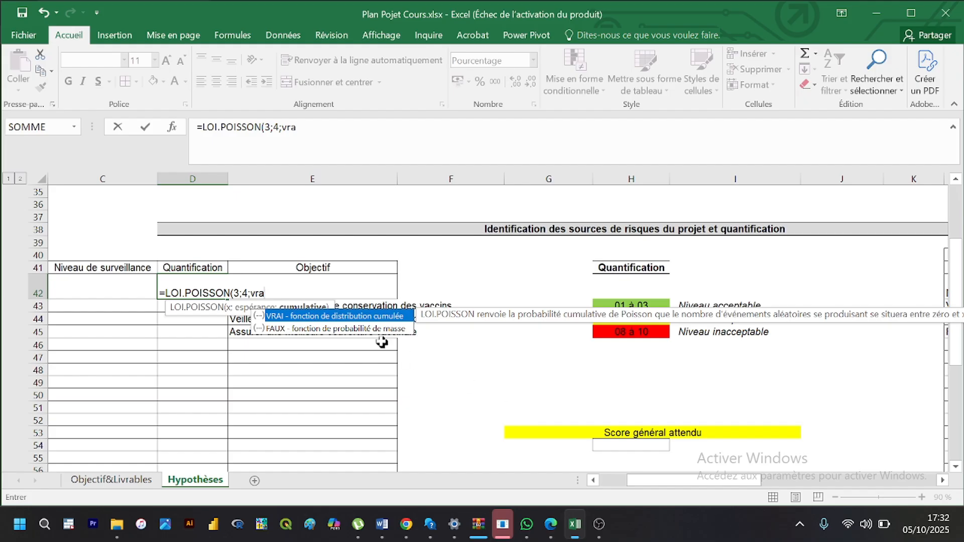
double_click(368, 316)
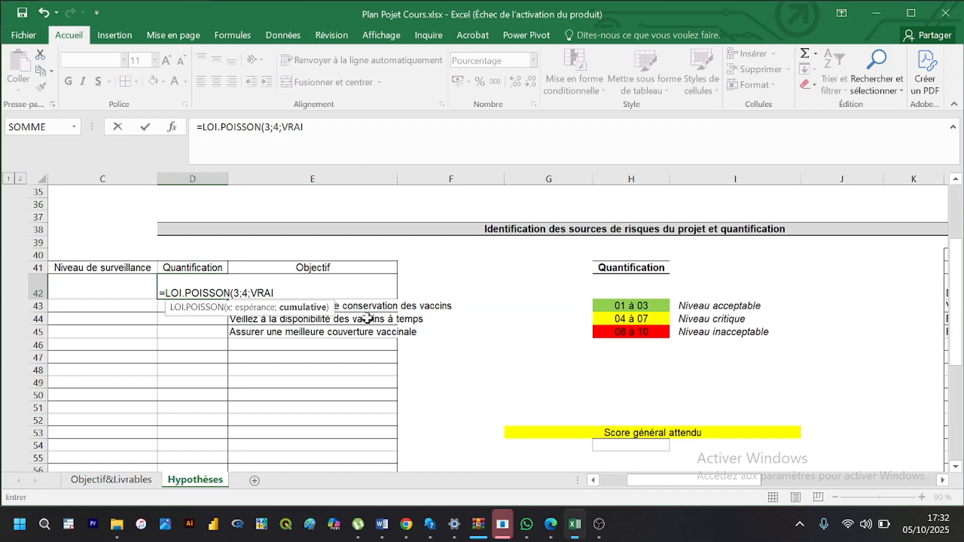
text())
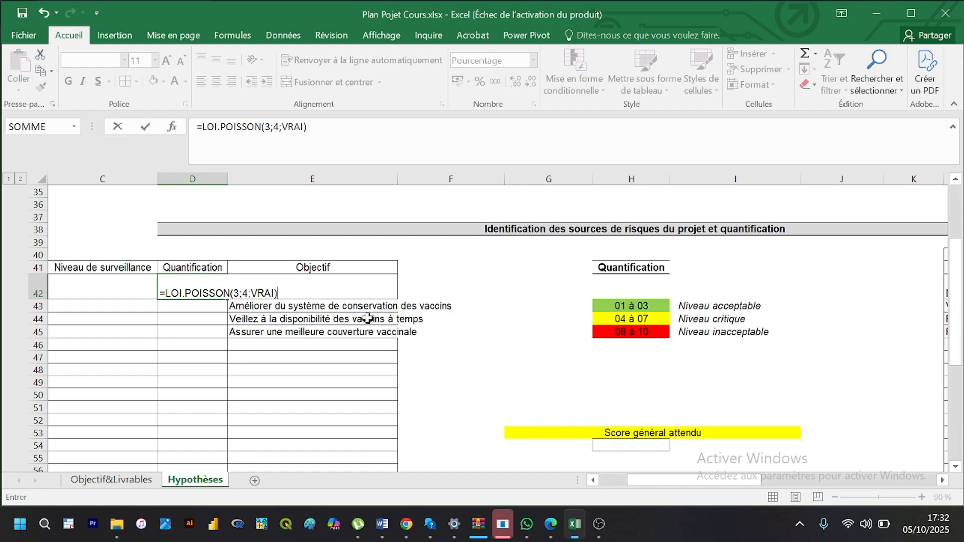
key(Return)
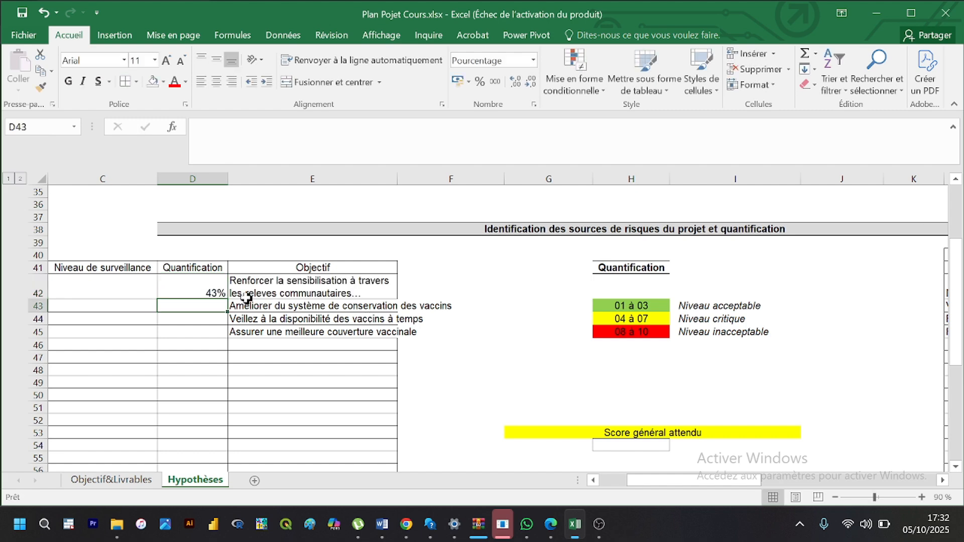
Step: Fill the quantification cell D42 with standard yellow to mark the critical level
click(219, 287)
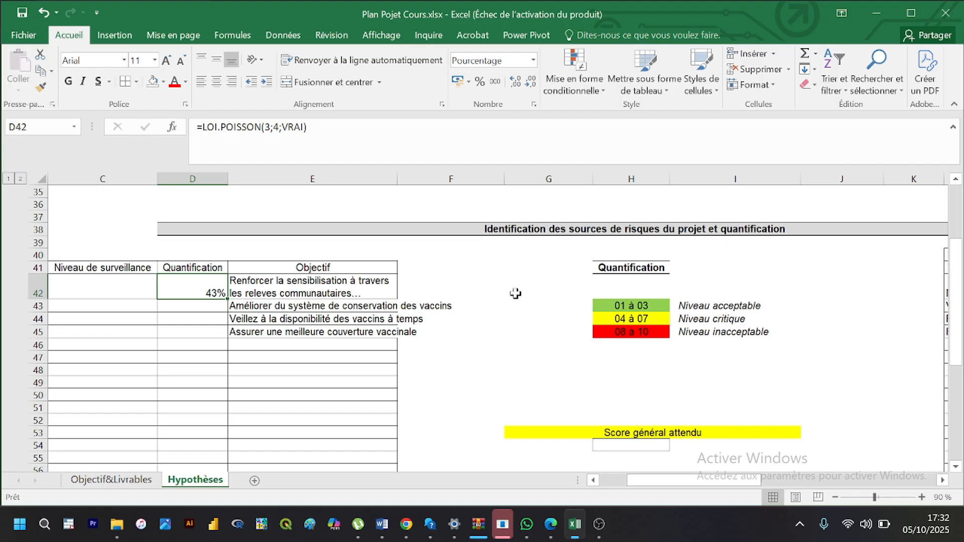
click(163, 82)
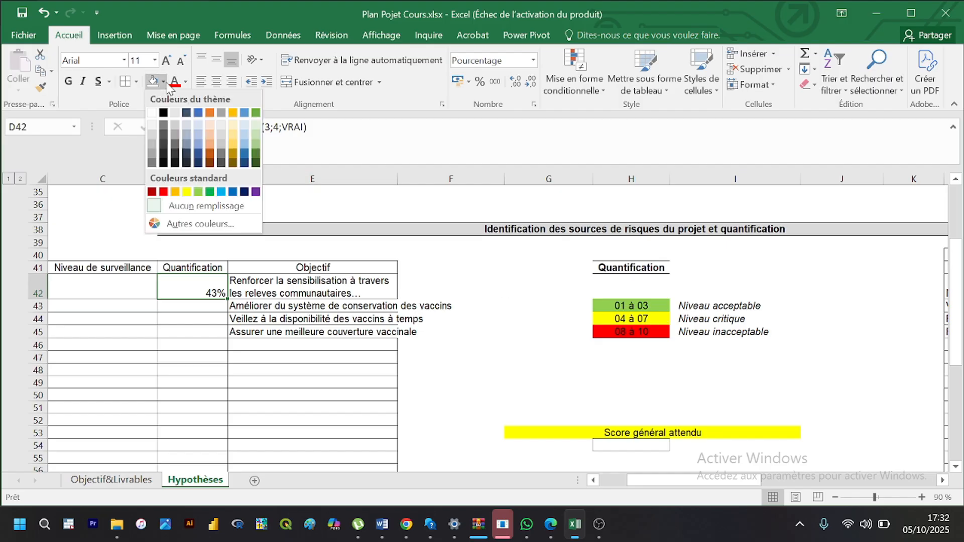
click(190, 191)
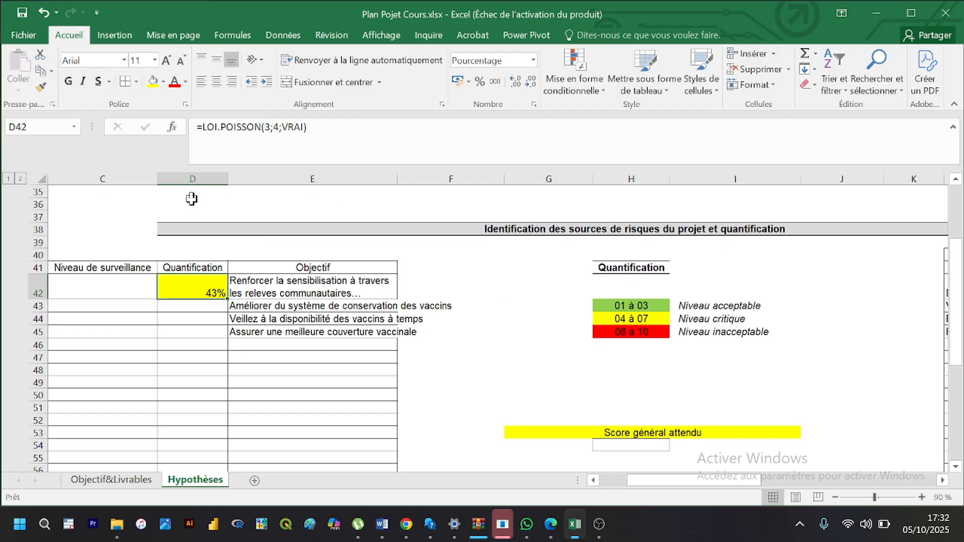
Step: Check the historical count for the Vaccins Périmés risk and enter =LOI.POISSON(1;2;VRAI) as its quantification in D43
click(206, 303)
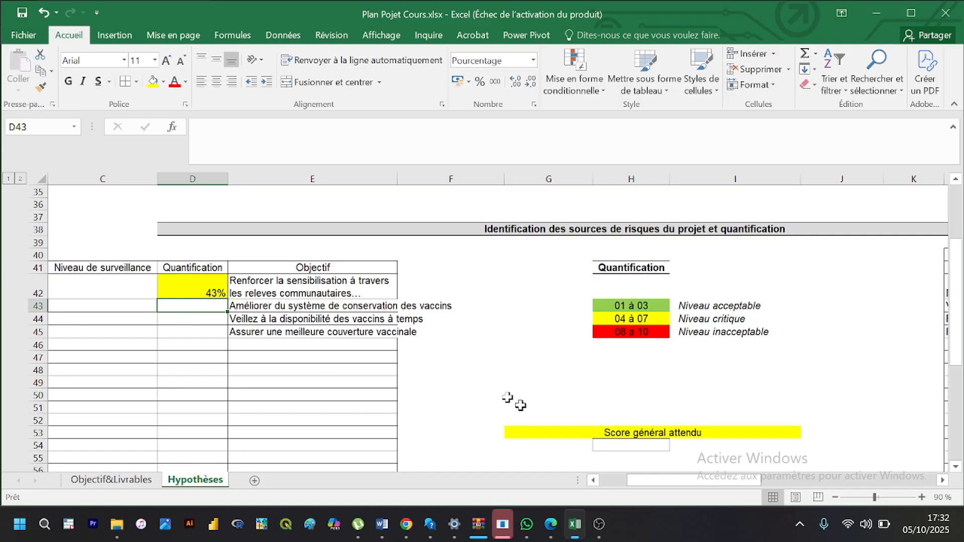
mouse_move(678, 483)
mouse_down()
mouse_move(647, 494)
mouse_move(733, 478)
mouse_move(662, 483)
mouse_up()
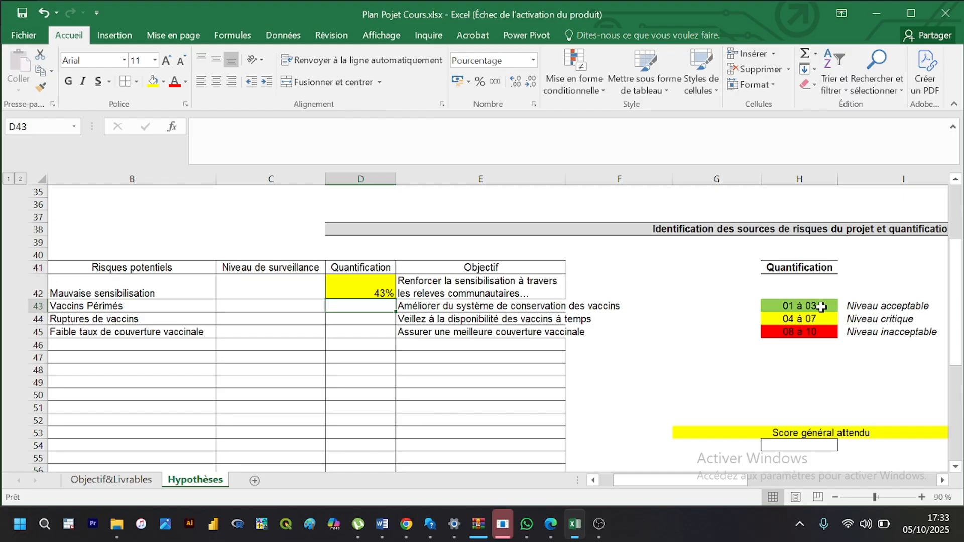
drag(732, 480, 814, 478)
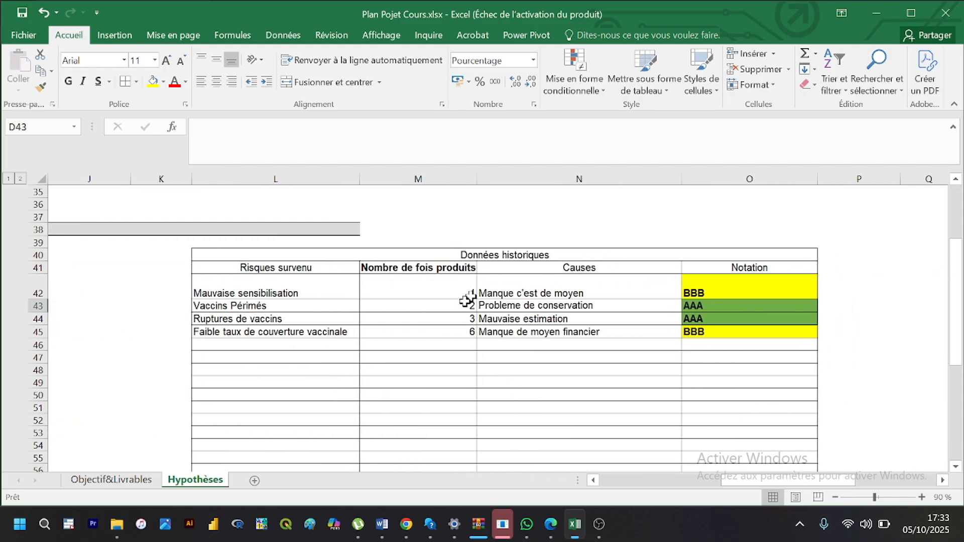
drag(728, 480, 584, 510)
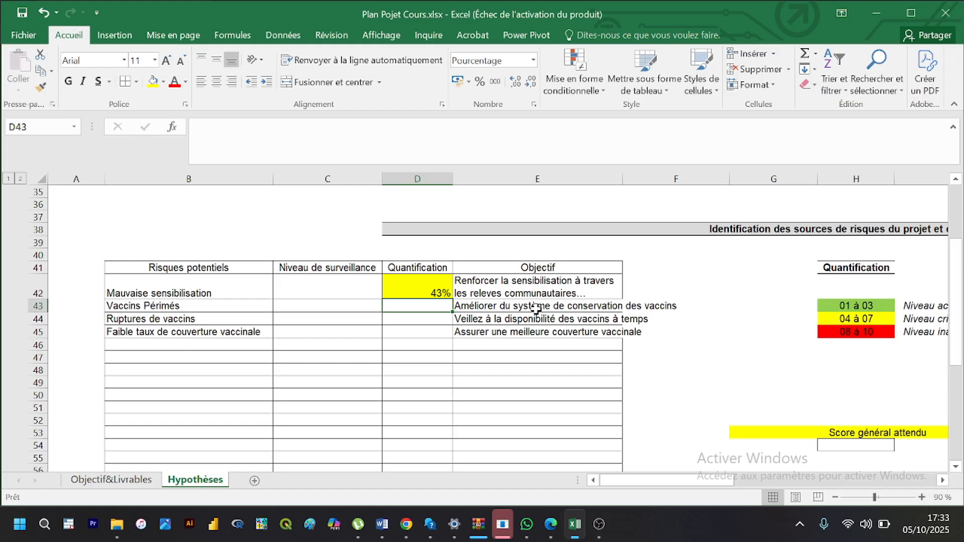
text(=LOI)
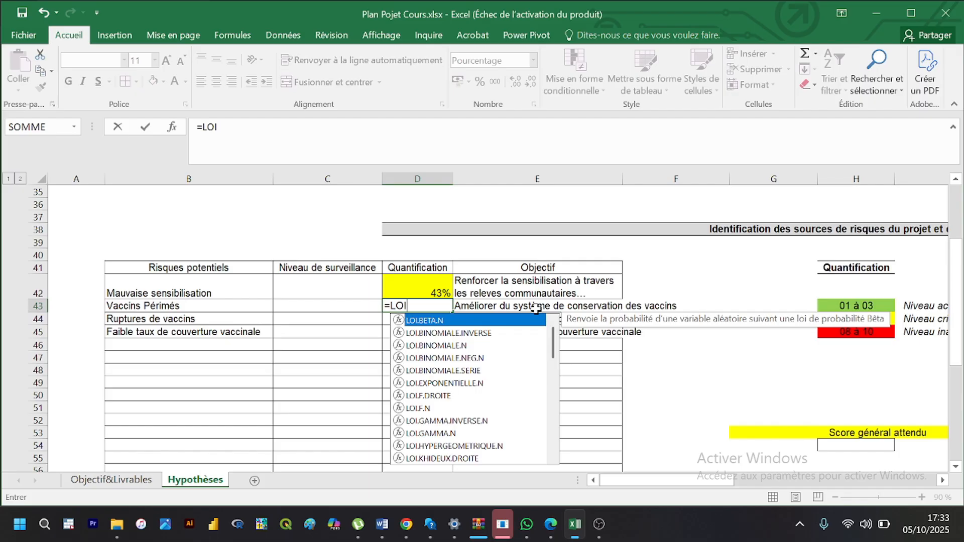
text(.POI)
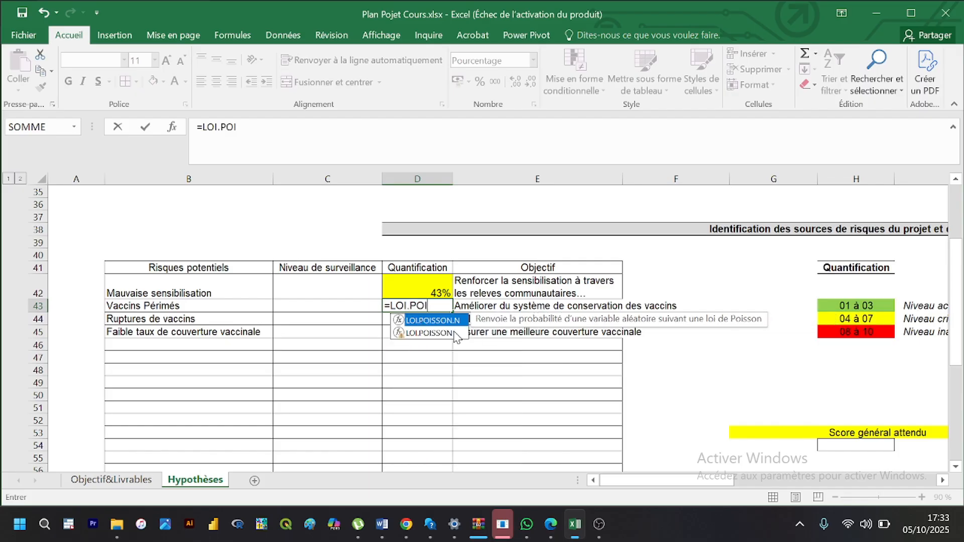
text(SSON(1)
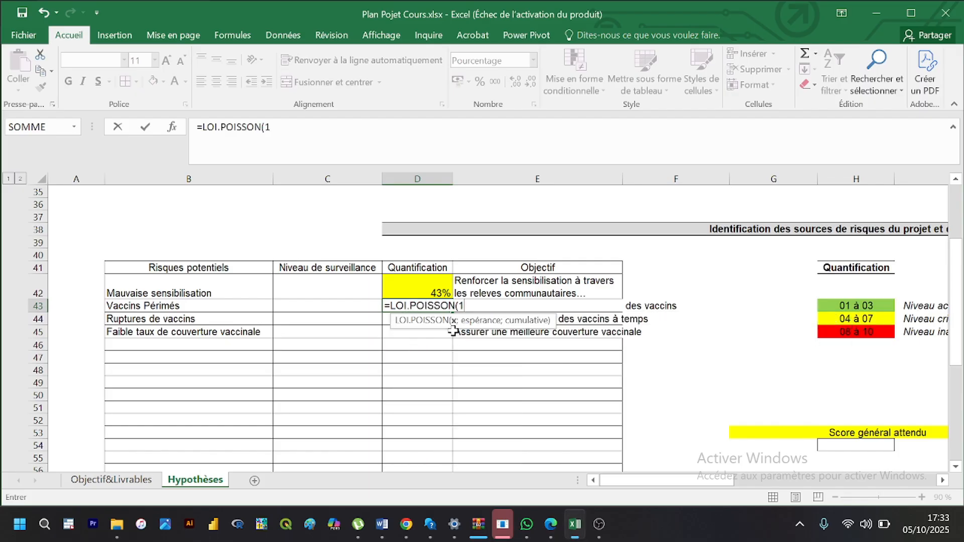
text(;2;VT)
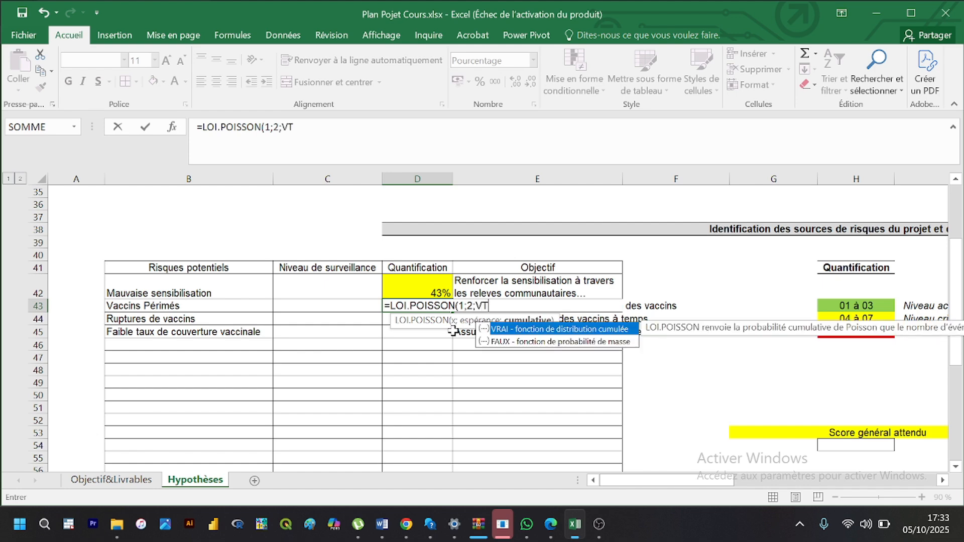
key(BackSpace)
text(R)
double_click(522, 330)
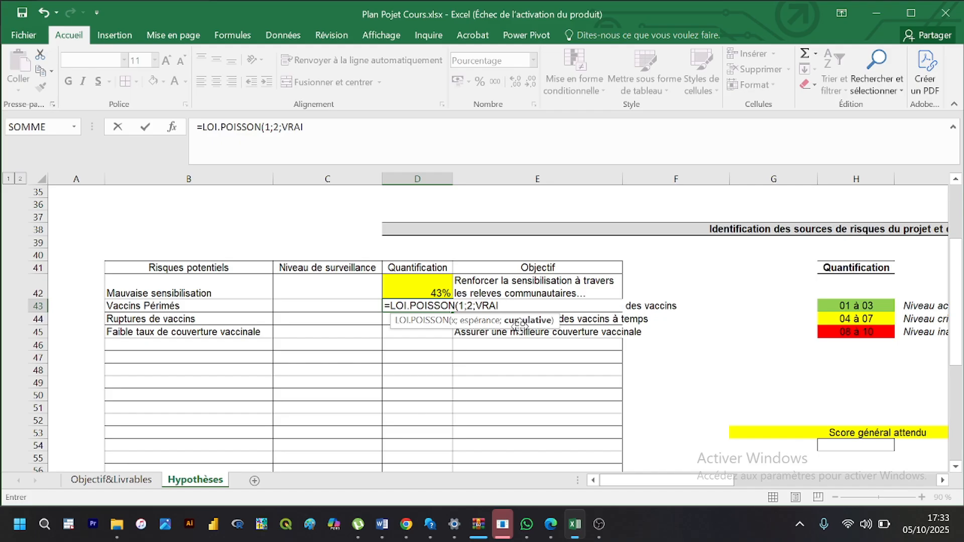
key(Return)
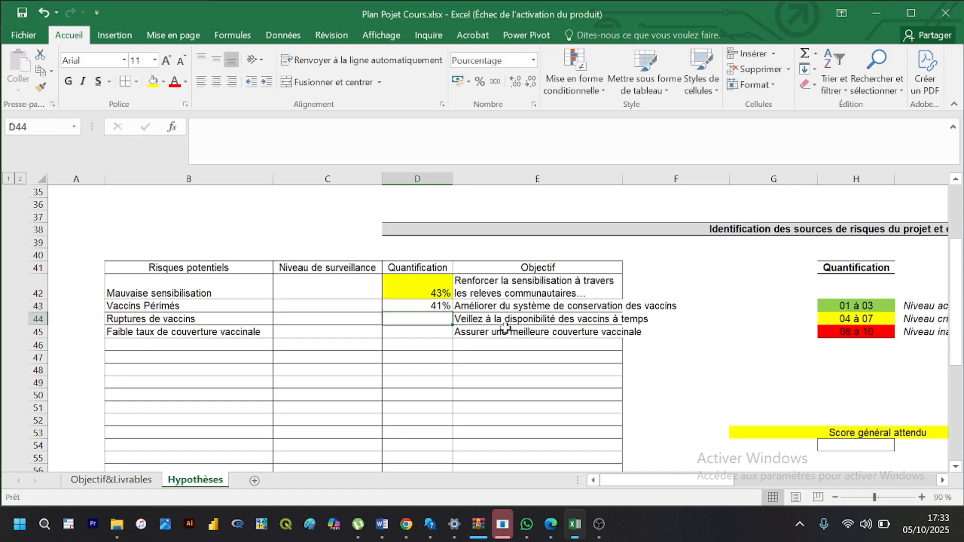
Step: Fill the Vaccins Périmés quantification cell D43 with yellow and consult the historical occurrence counts
click(439, 304)
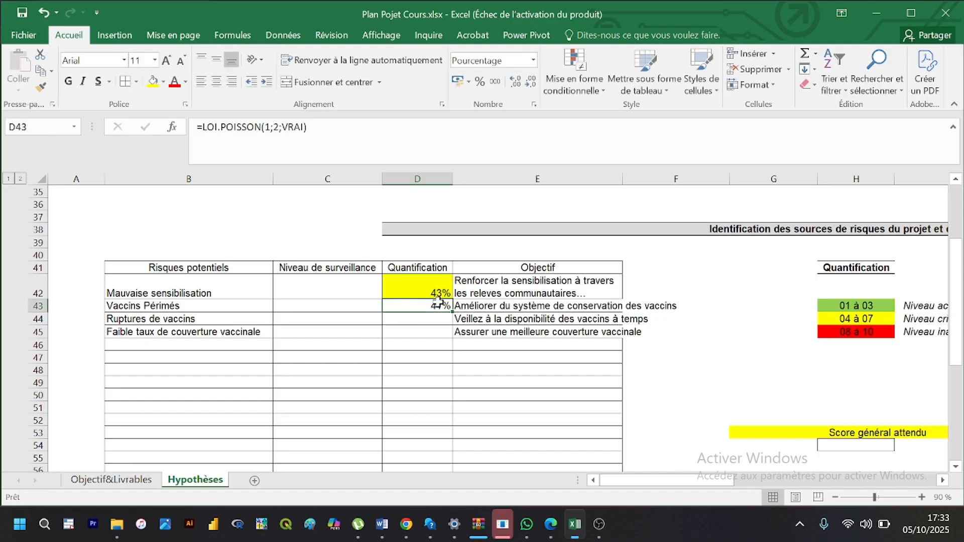
click(152, 84)
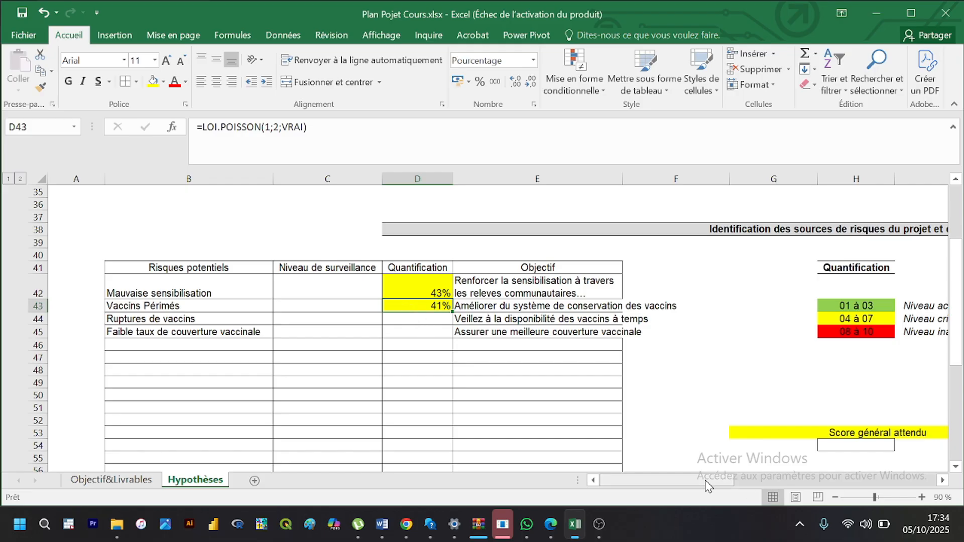
drag(708, 485, 776, 485)
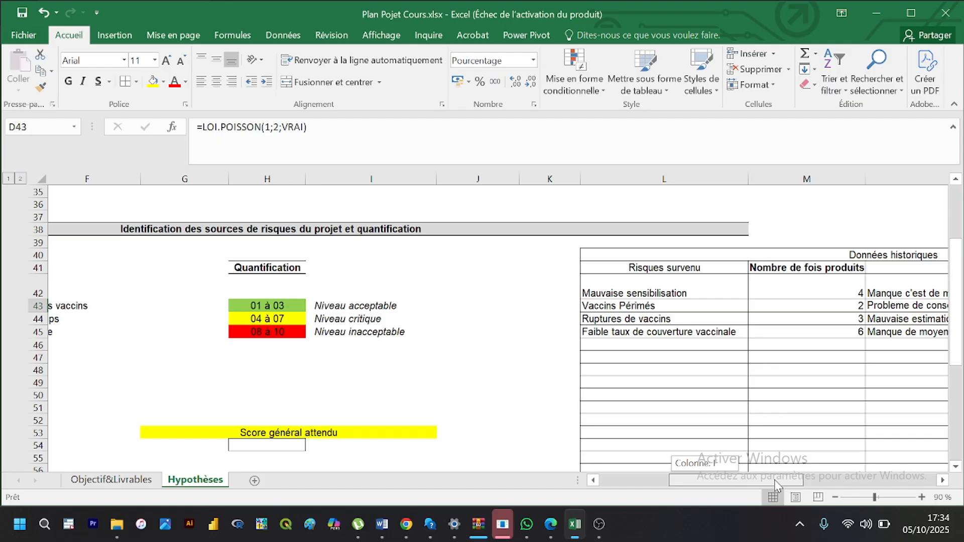
Step: Check the historical count for Ruptures de vaccins and enter =LOI.POISSON(1;3;VRAI) as its quantification in D44
mouse_move(776, 484)
mouse_down()
mouse_move(752, 485)
mouse_move(776, 481)
mouse_up()
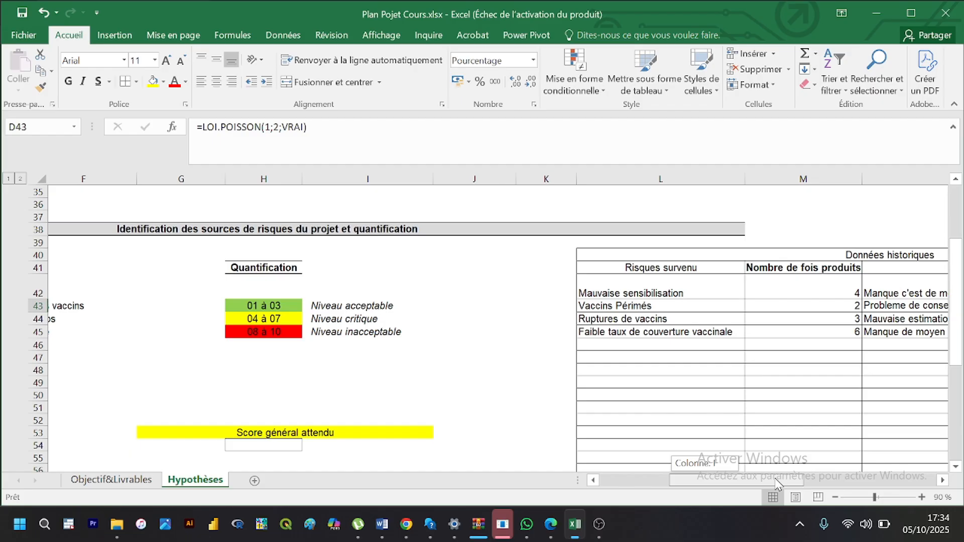
drag(777, 483, 743, 491)
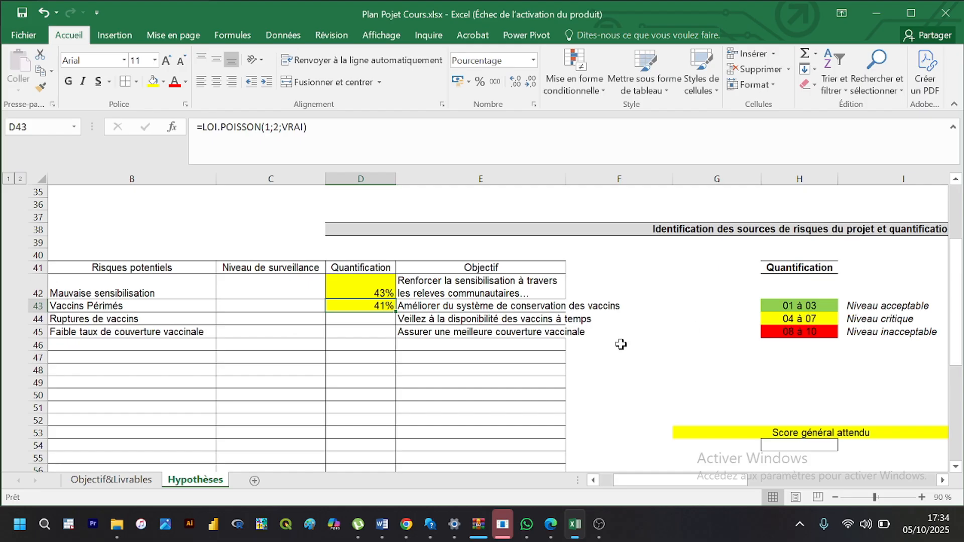
click(355, 319)
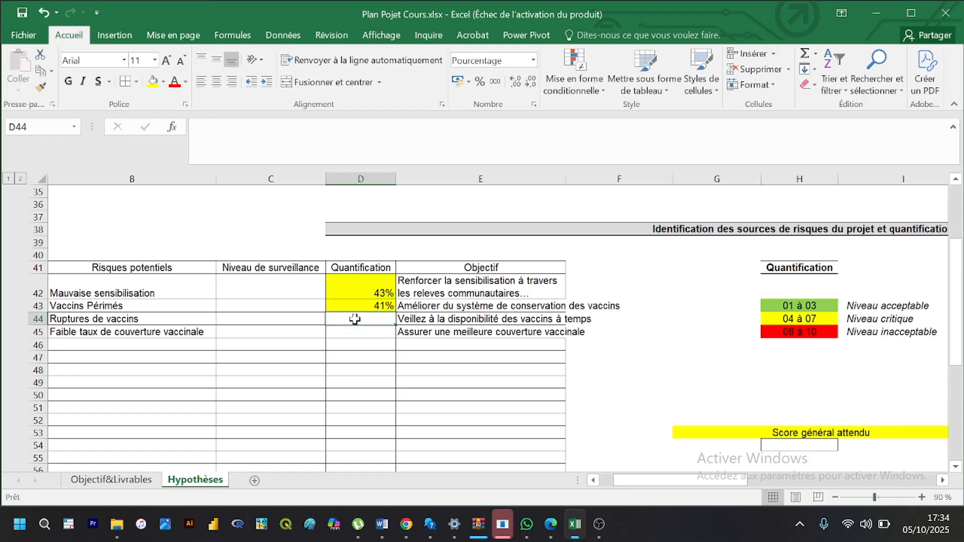
text(=LOI)
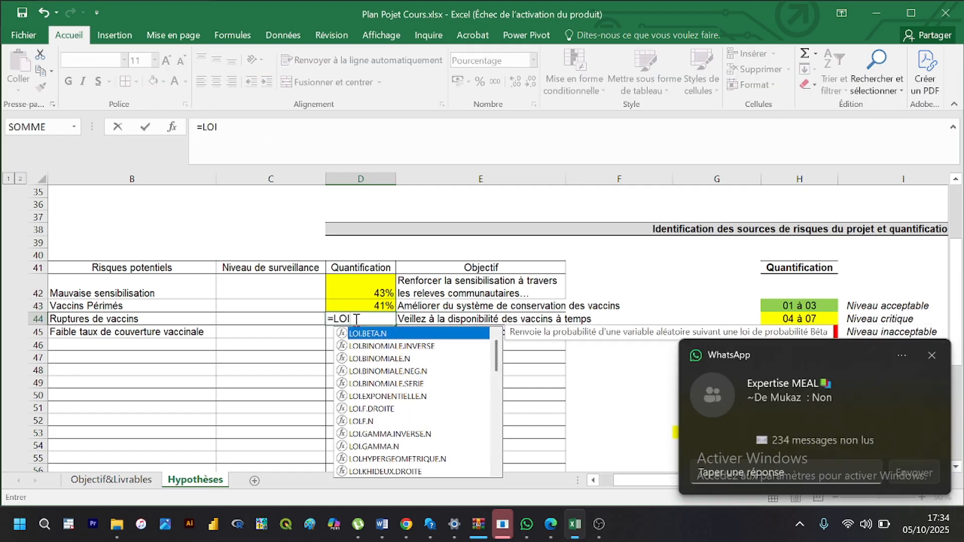
text(.POI)
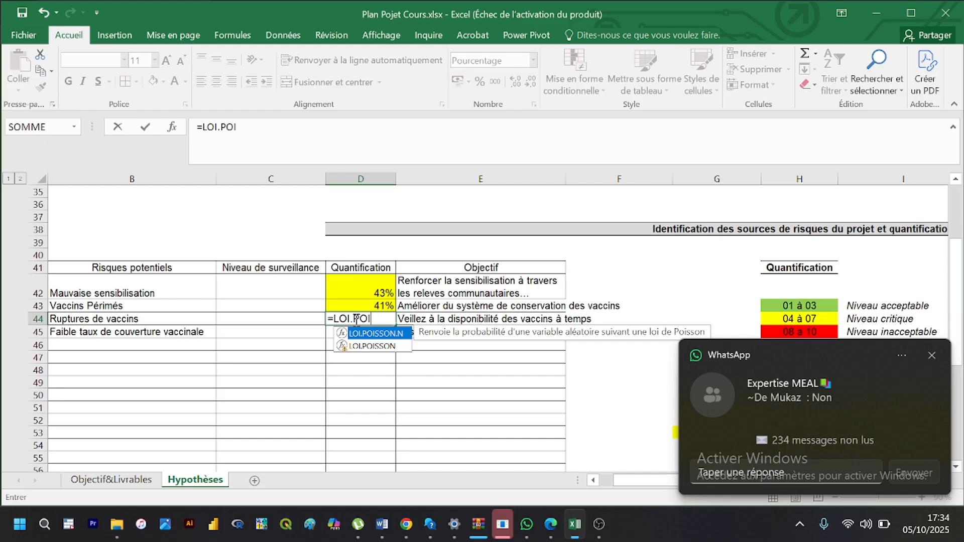
double_click(361, 345)
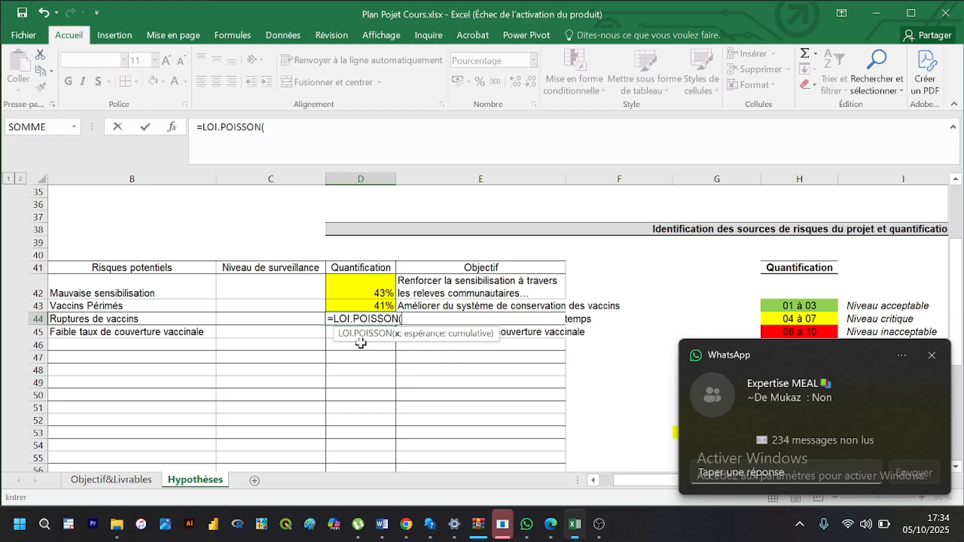
text(1)
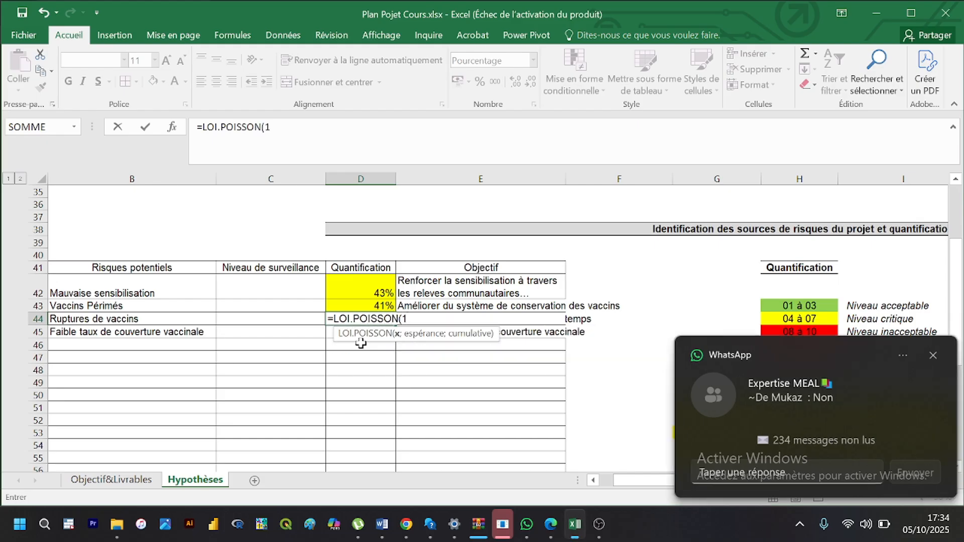
text(;3)
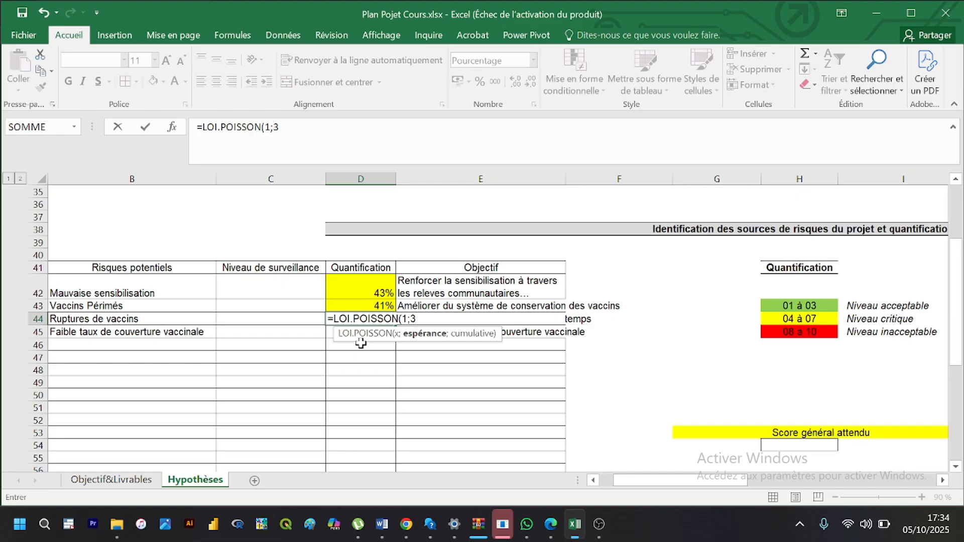
text(;V)
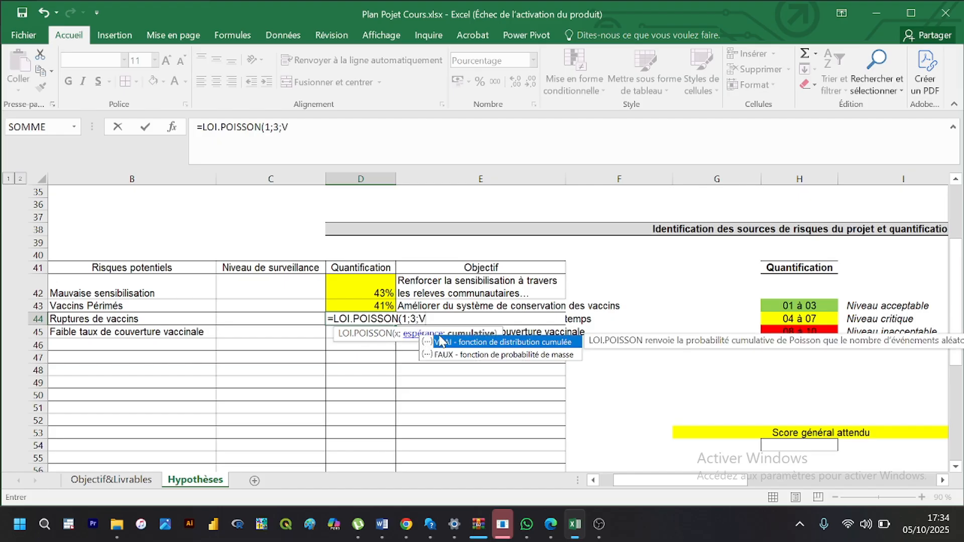
double_click(442, 344)
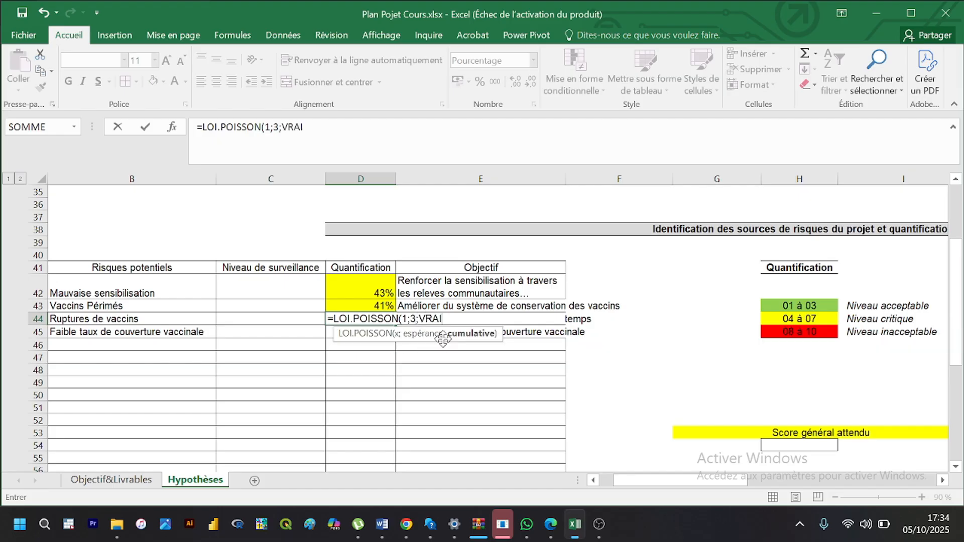
text())
key(Return)
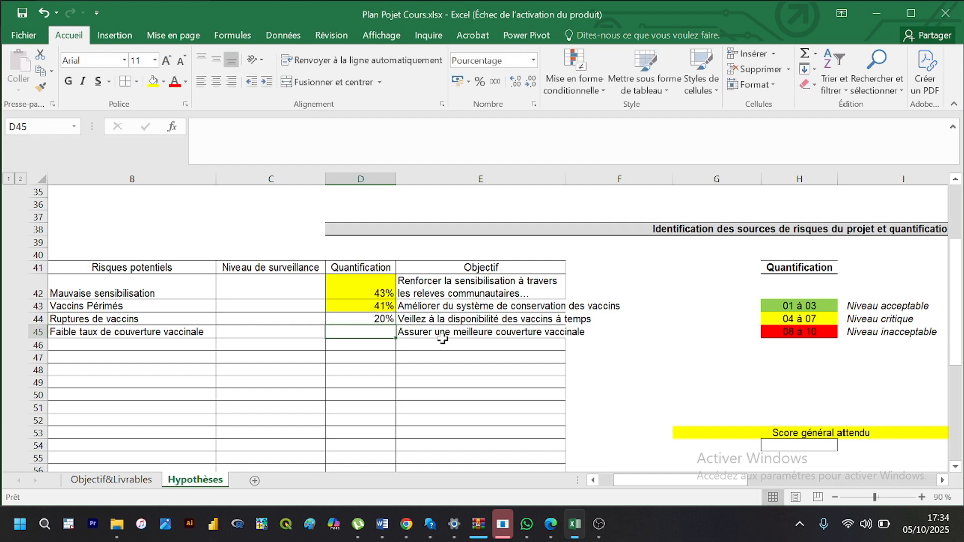
Step: Fill the Ruptures de vaccins quantification cell D44 with the theme green to mark the acceptable level
click(379, 320)
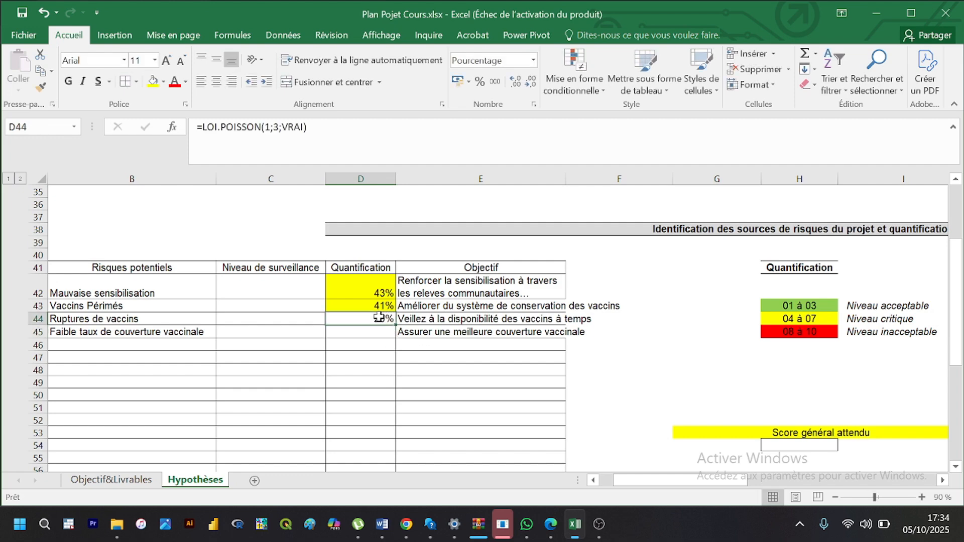
click(163, 82)
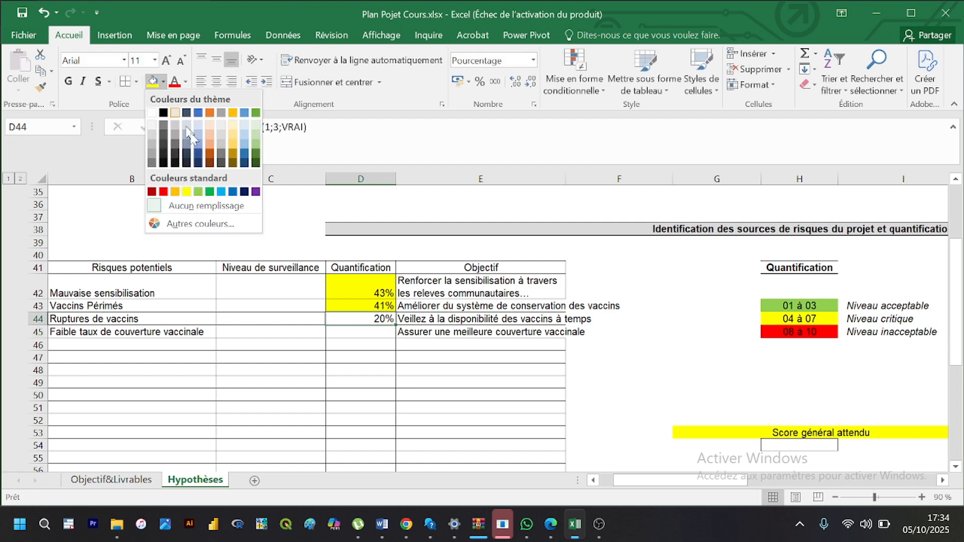
click(256, 113)
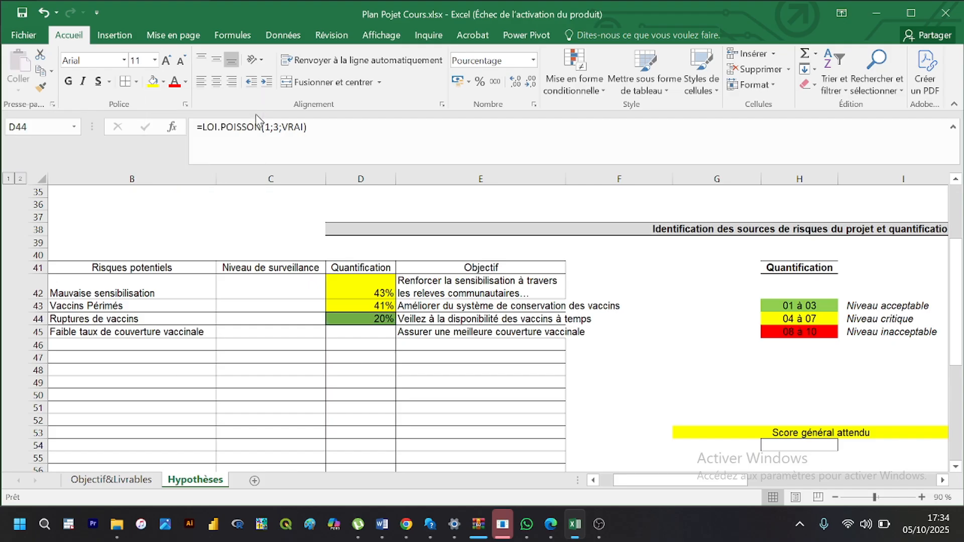
Step: Enter =LOI.POISSON.N(4;6;VRAI) in D45 as the quantification of Faible taux de couverture vaccinale and fill the cell with the same green
click(383, 333)
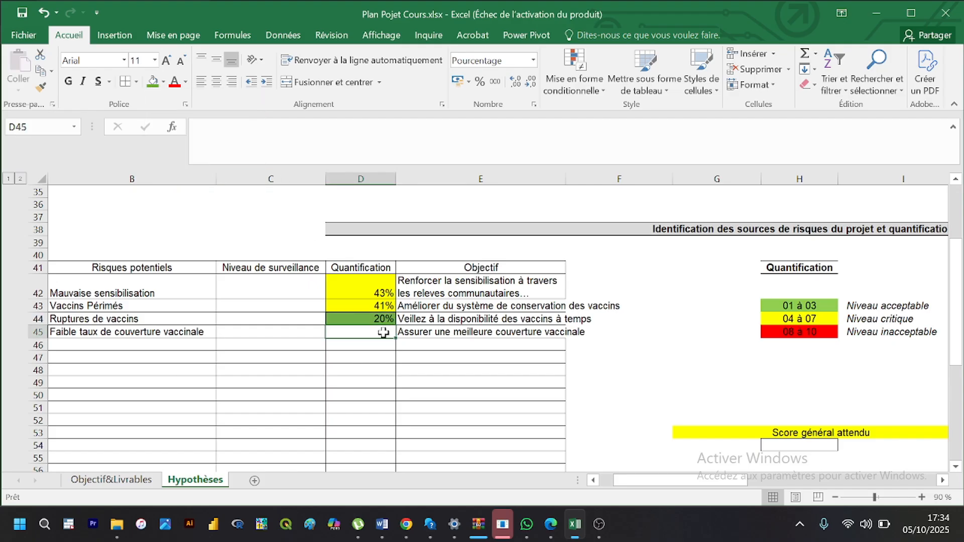
drag(647, 480, 657, 449)
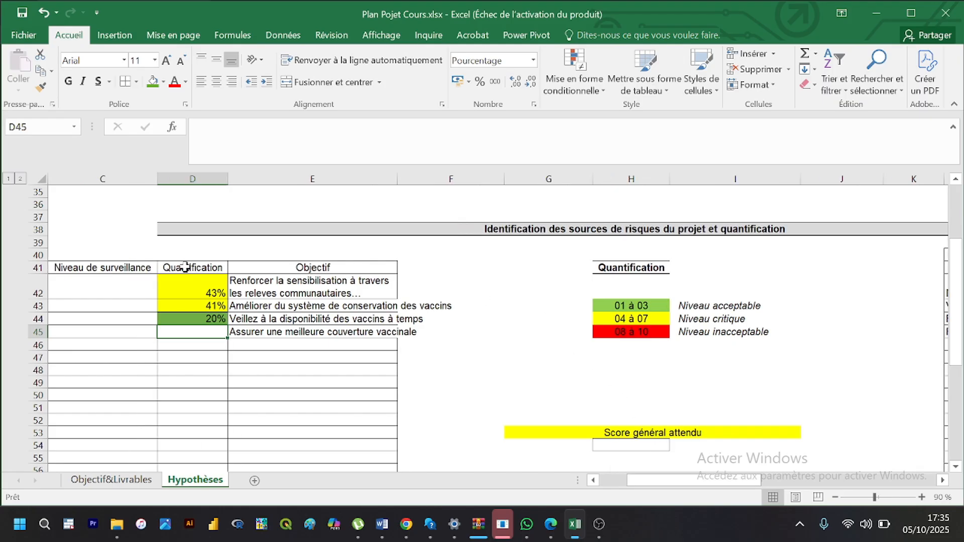
text(=)
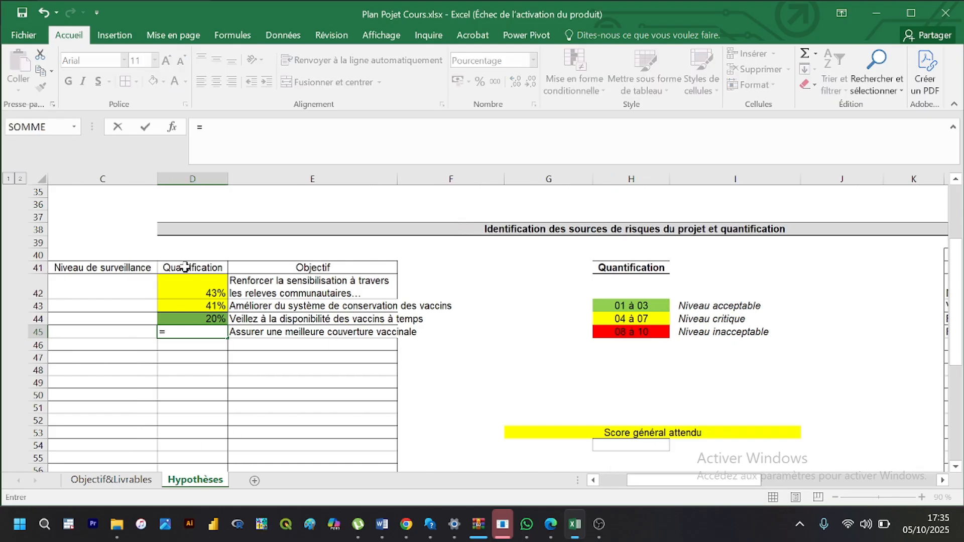
text(LOI.)
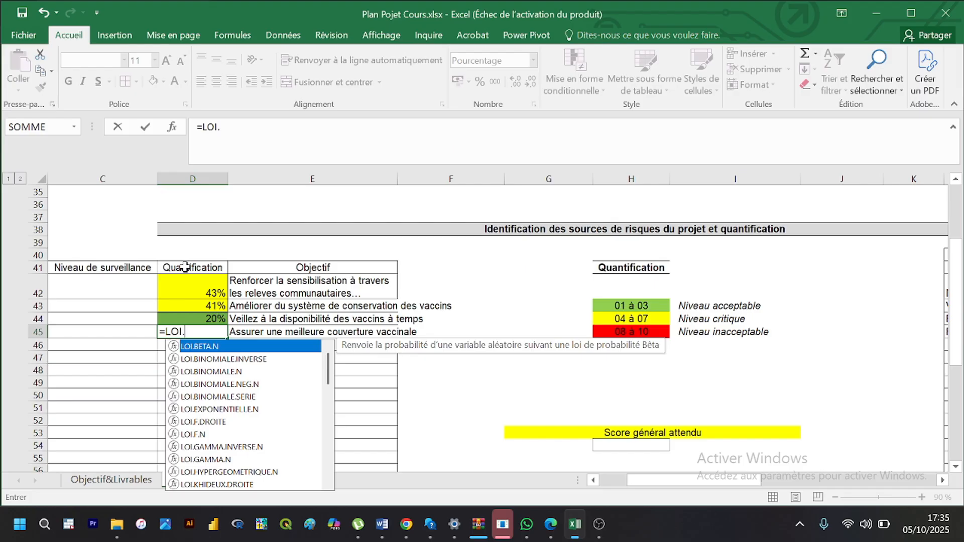
text(POI)
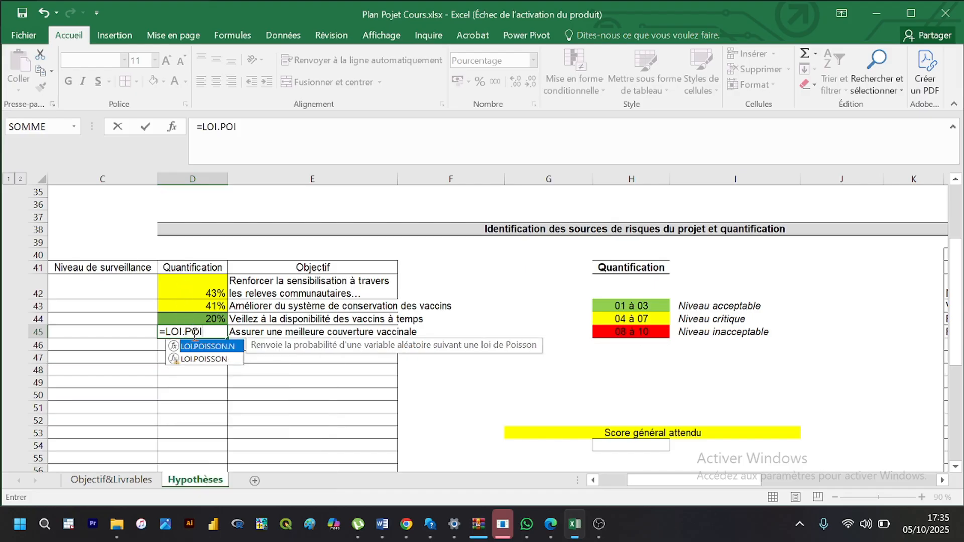
double_click(198, 346)
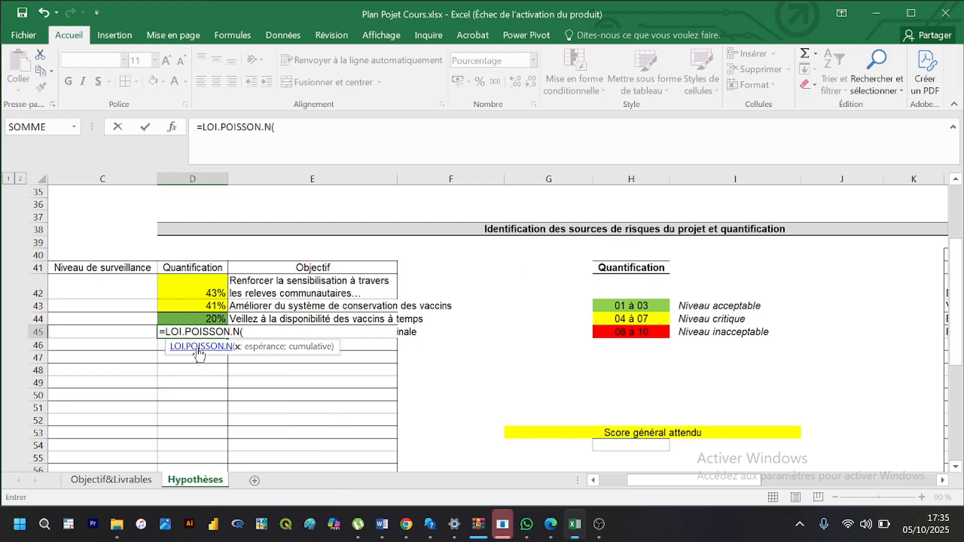
text(4;)
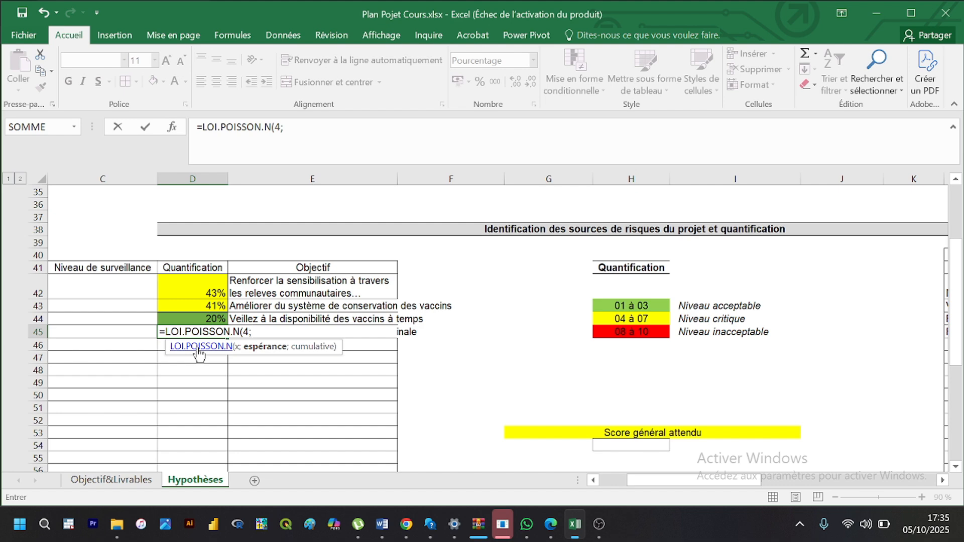
text(6;)
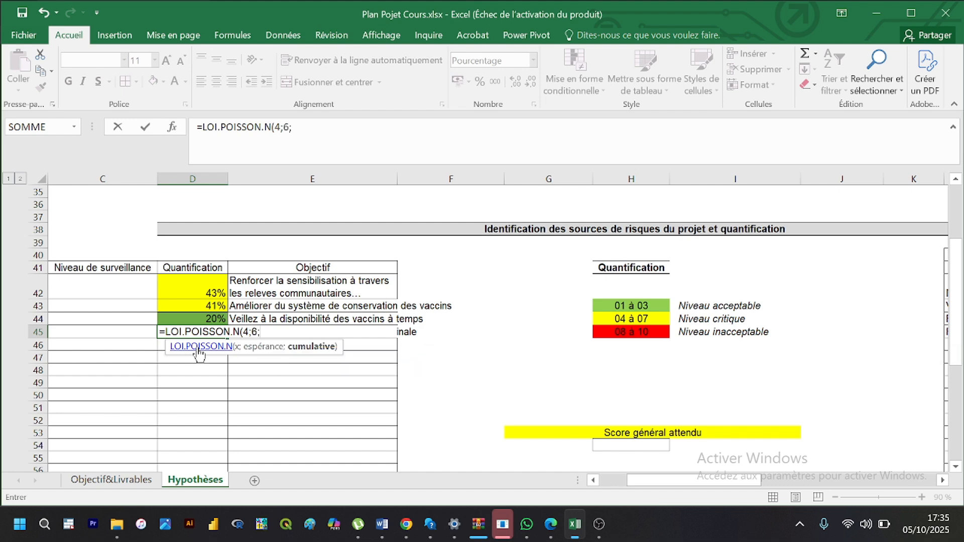
text(V)
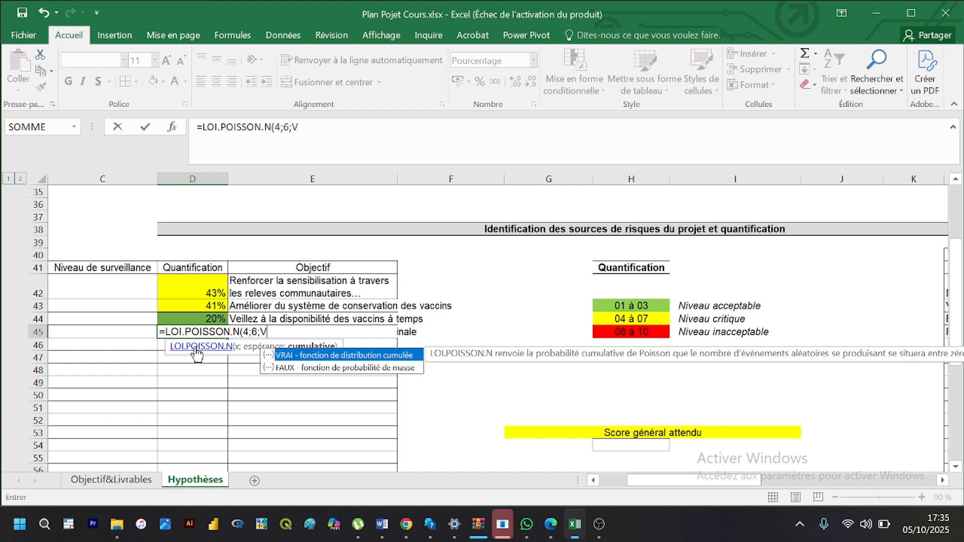
double_click(286, 353)
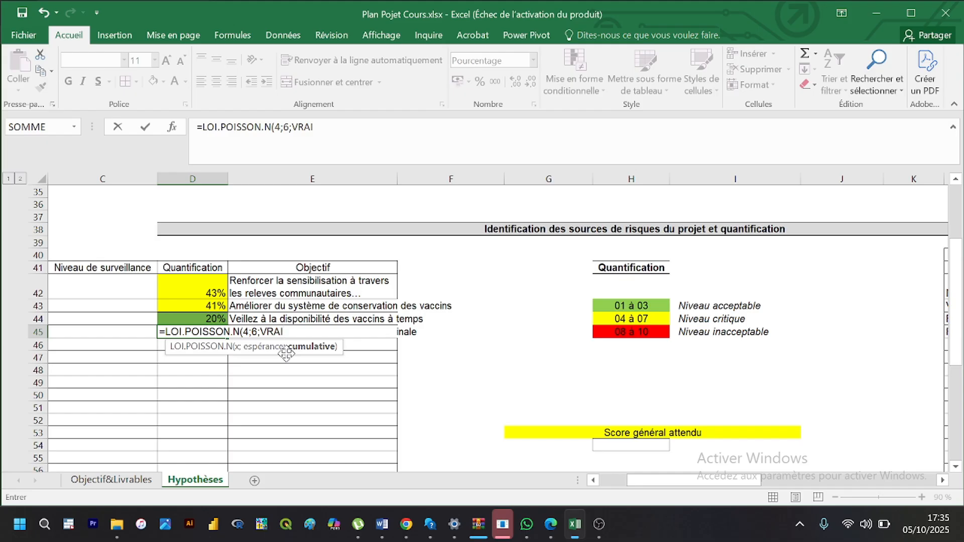
text())
key(Return)
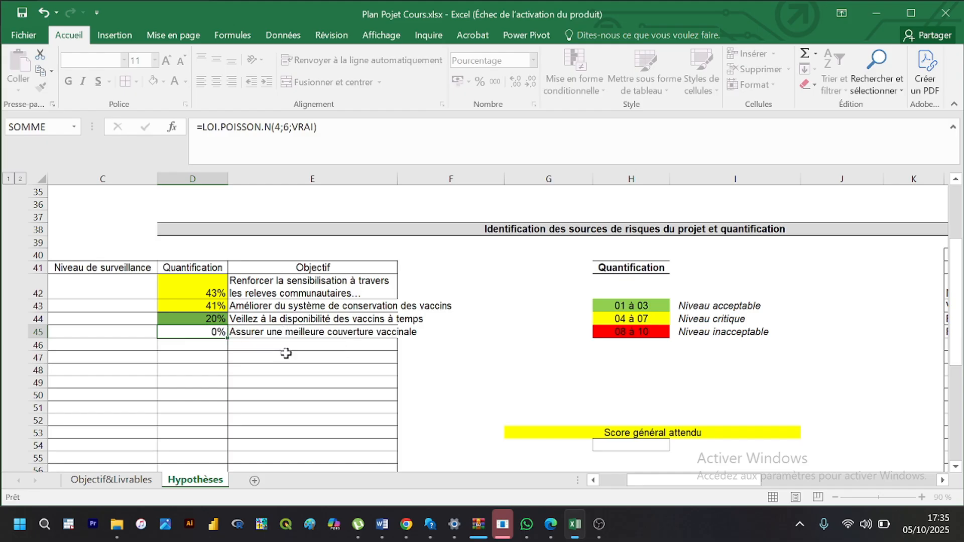
click(216, 333)
click(153, 82)
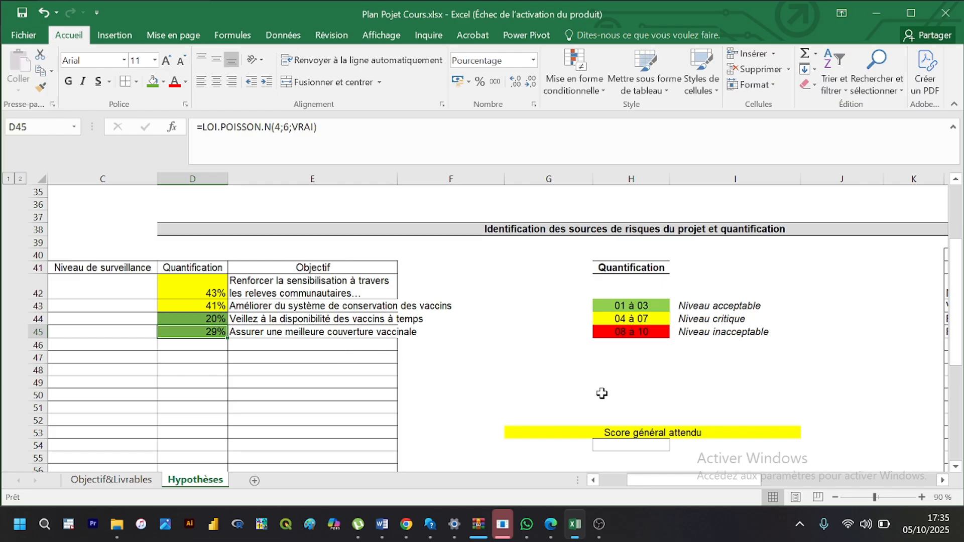
Step: Calculate the Score général attendu in H54 with SOMME over the risk quantifications D42 to D45
click(631, 447)
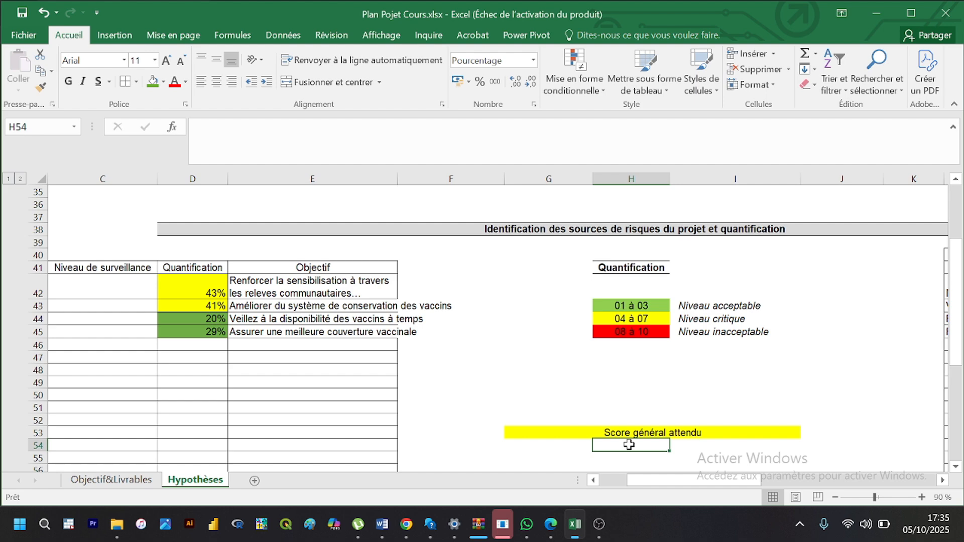
text(=)
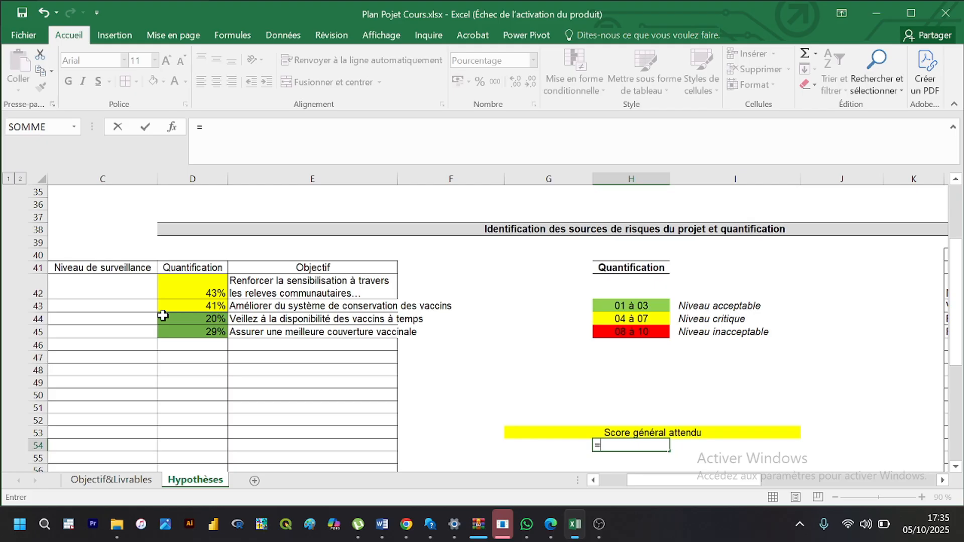
text(som)
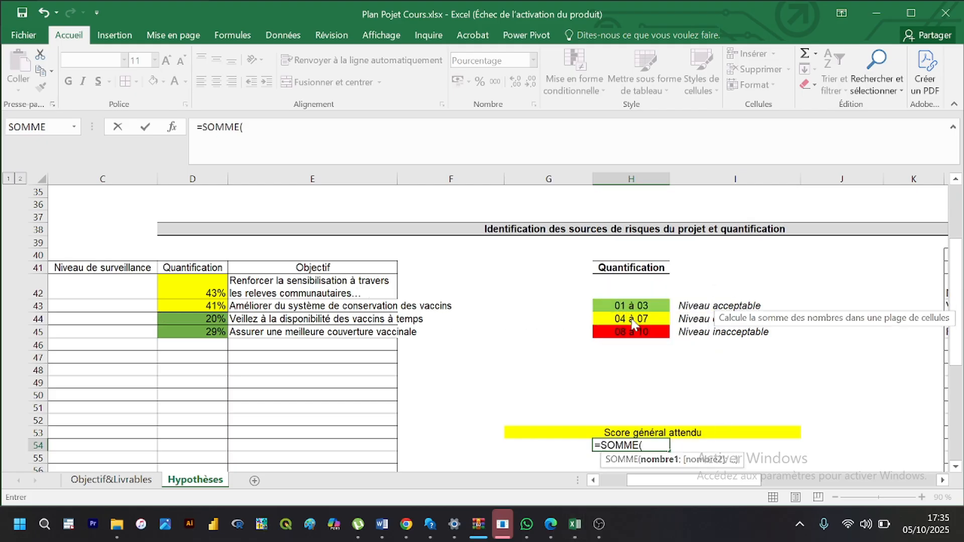
double_click(632, 320)
drag(203, 286, 213, 332)
key(Return)
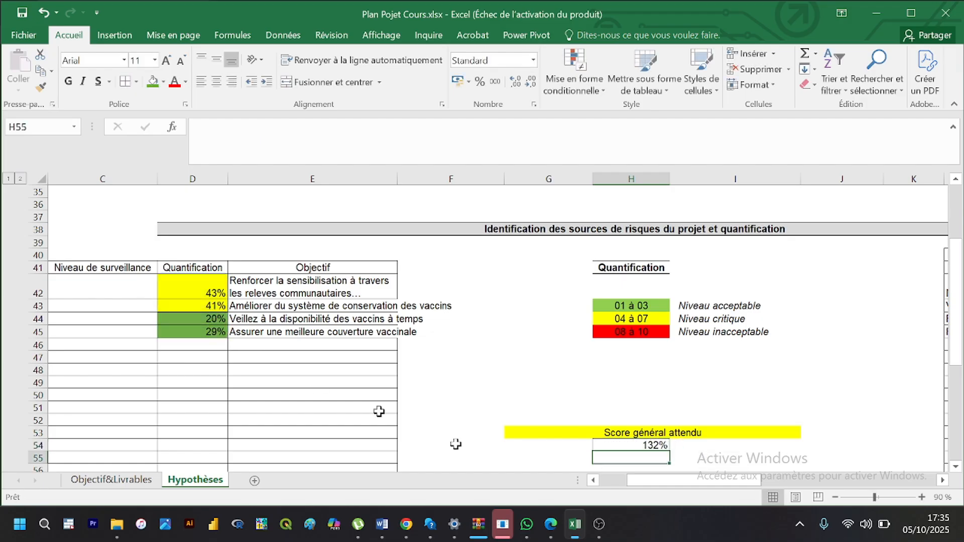
click(610, 413)
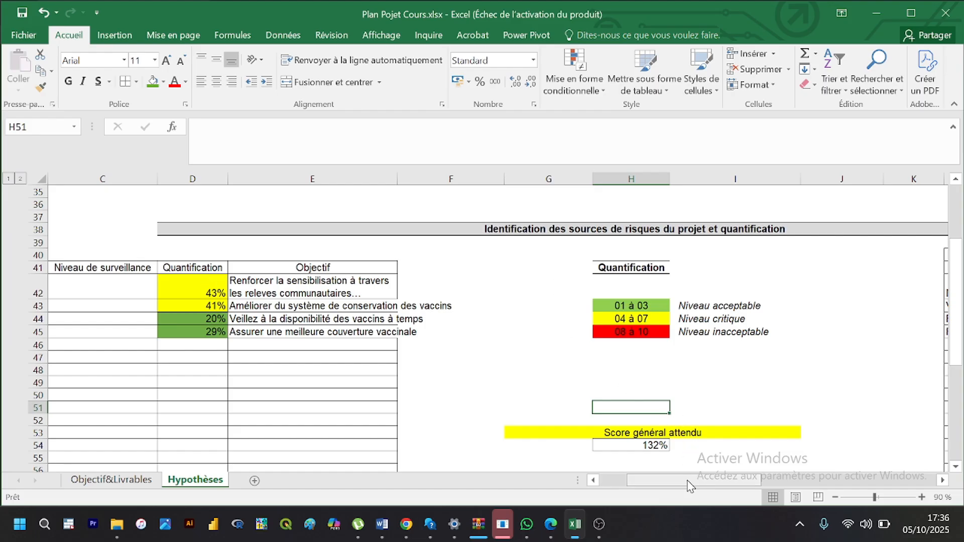
Step: Review the risk table and the staff list above it, and switch to the Google Meet call in Edge
drag(687, 482, 663, 483)
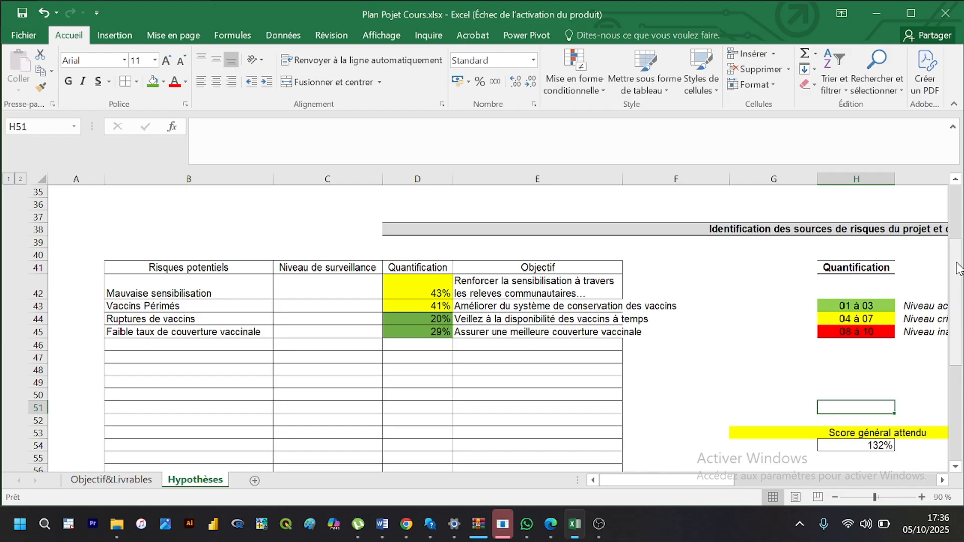
drag(958, 268, 957, 247)
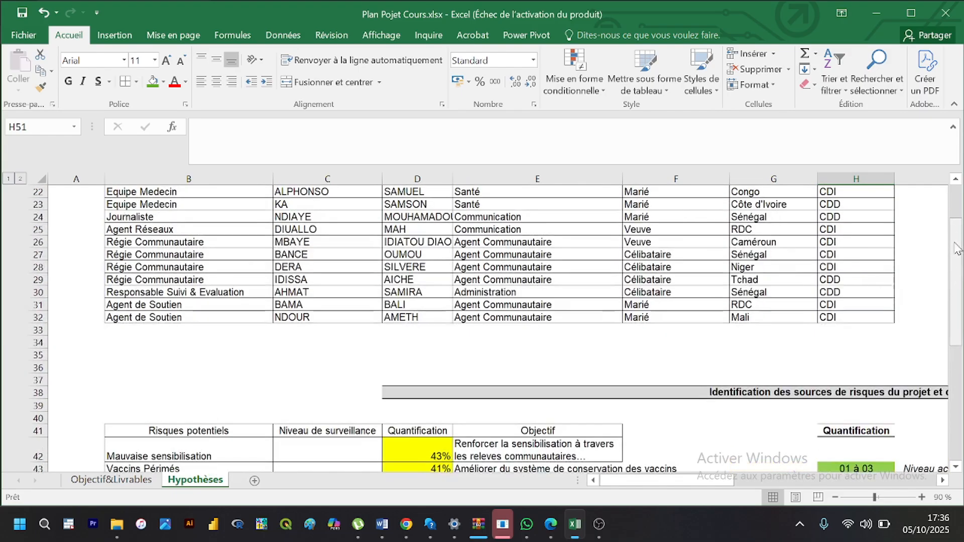
mouse_move(549, 535)
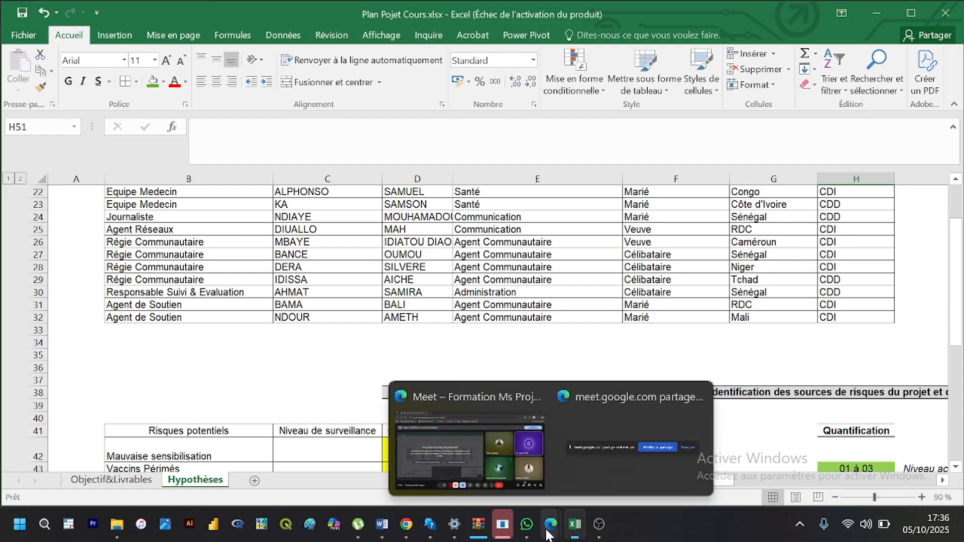
click(516, 475)
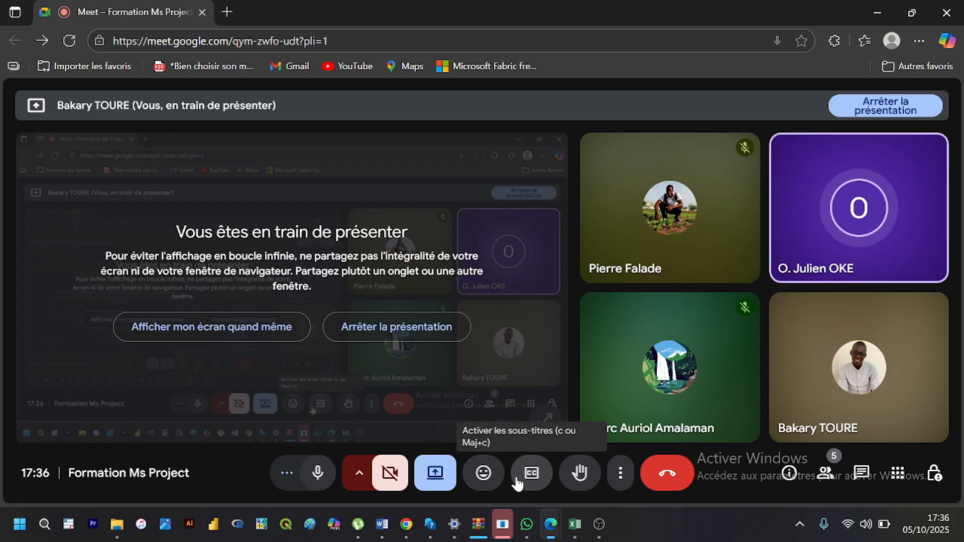
Step: Switch back to the Excel workbook and examine the risk table's surveillance and quantification columns alongside the colour-coded level scale
key(alt+Tab)
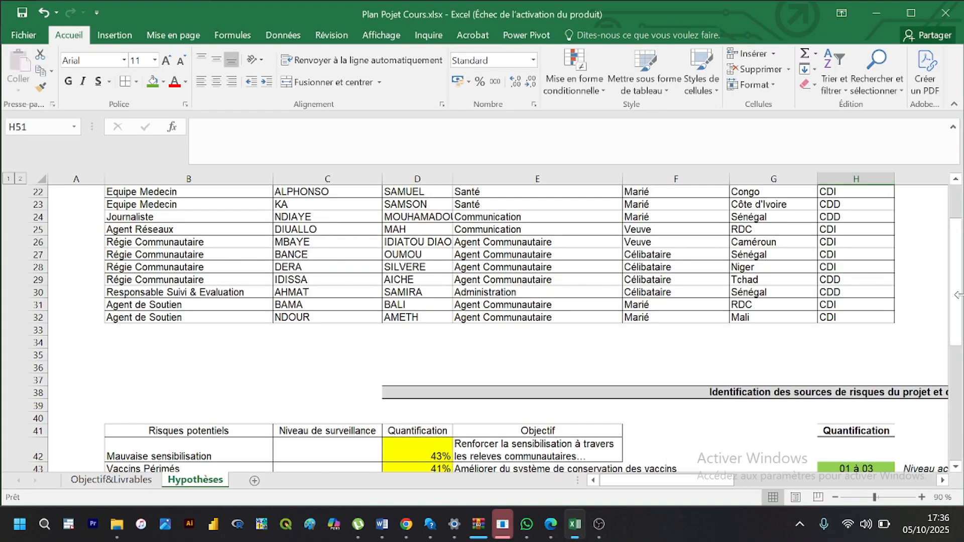
drag(958, 294, 960, 324)
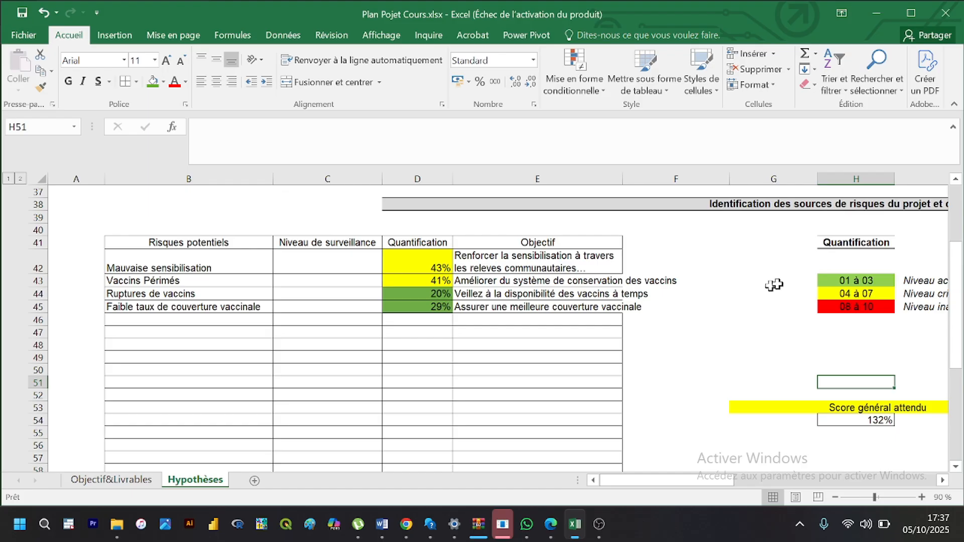
click(839, 279)
drag(839, 279, 860, 300)
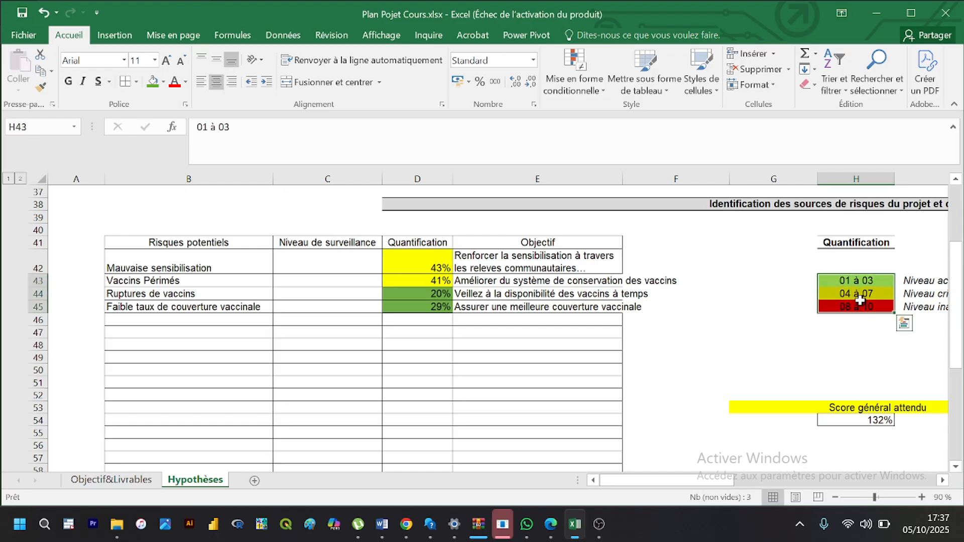
click(766, 319)
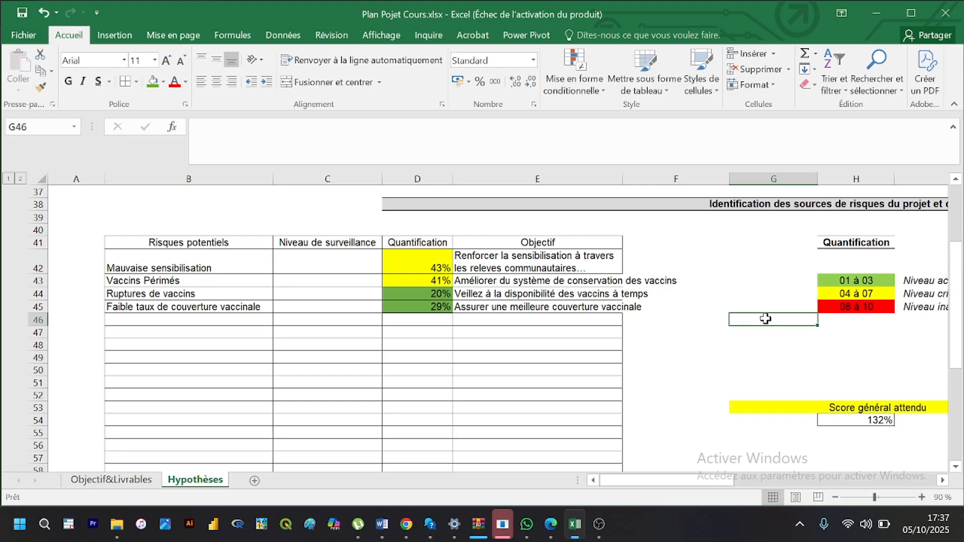
drag(322, 253, 326, 300)
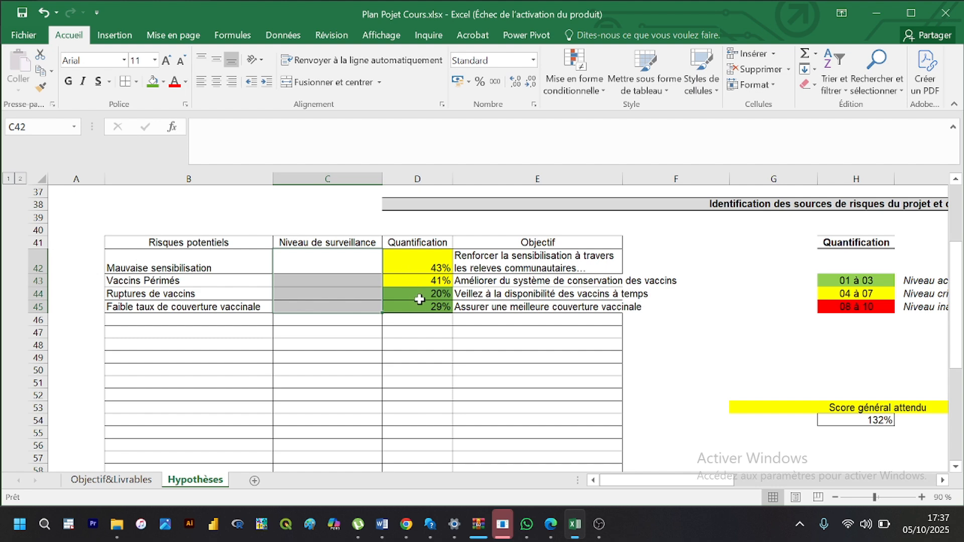
click(413, 270)
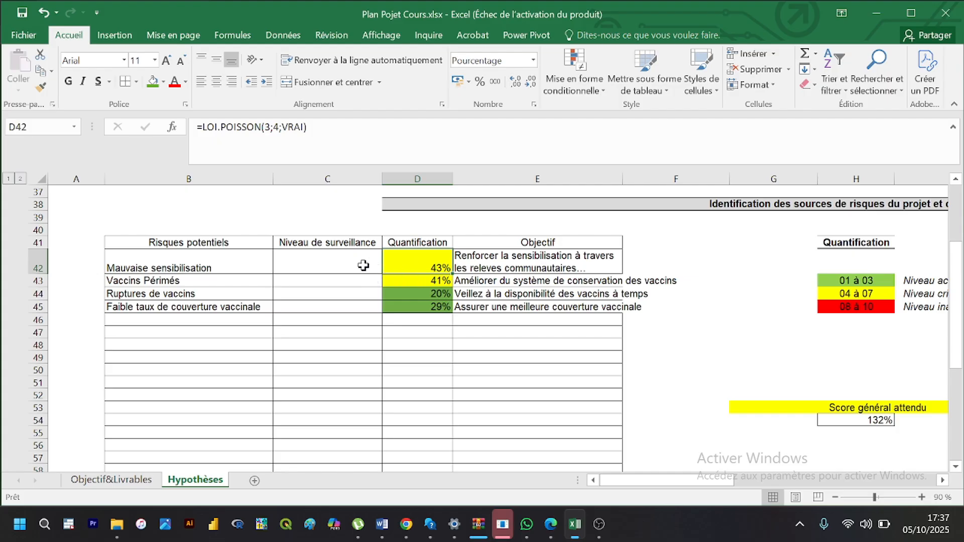
drag(364, 266, 341, 270)
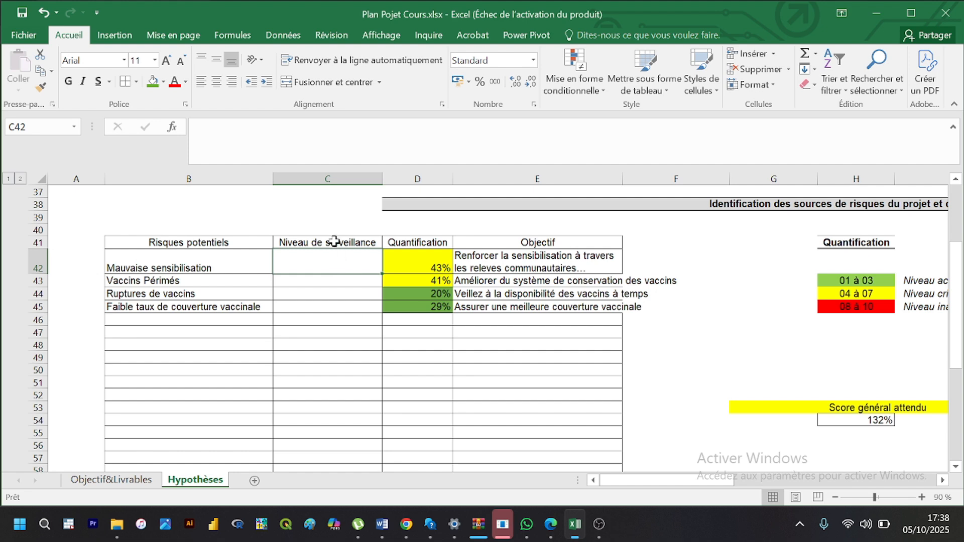
drag(331, 241, 329, 197)
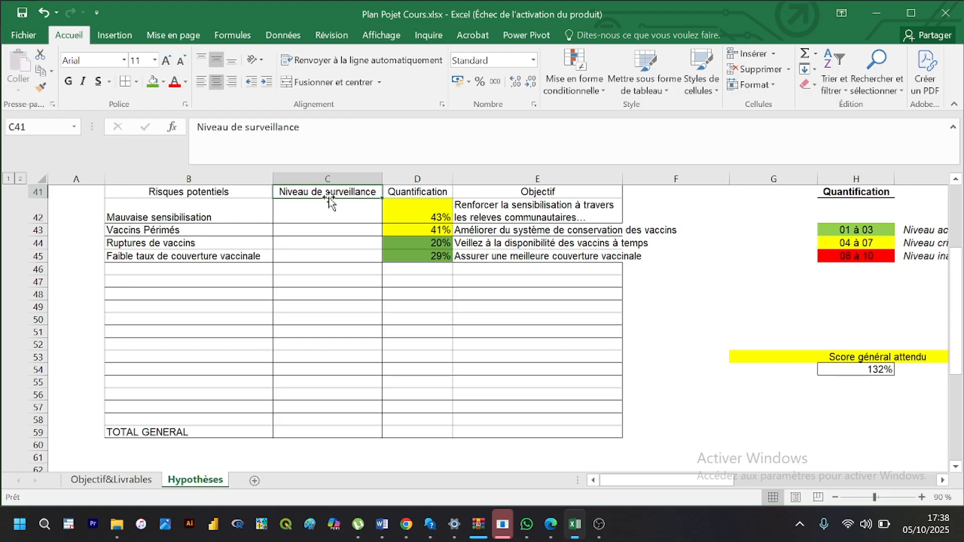
click(329, 205)
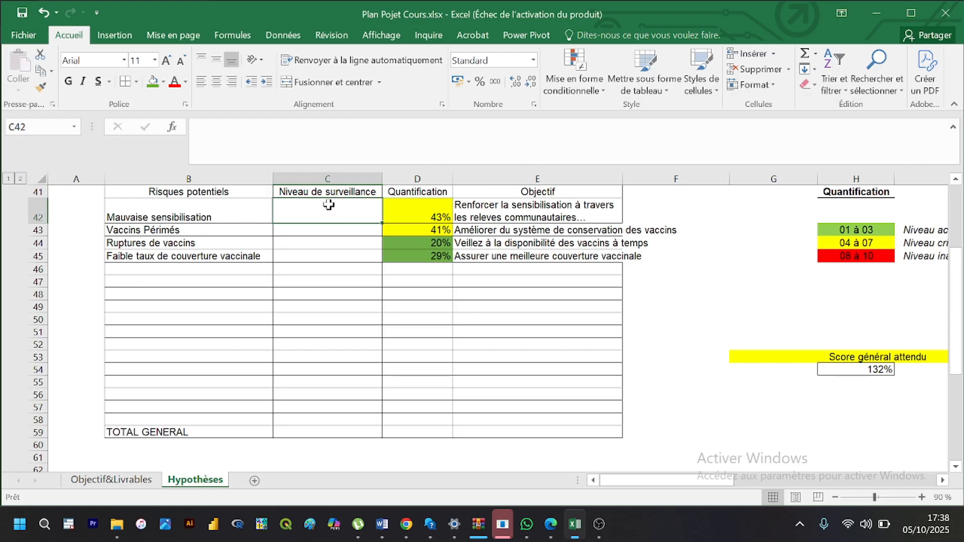
click(430, 298)
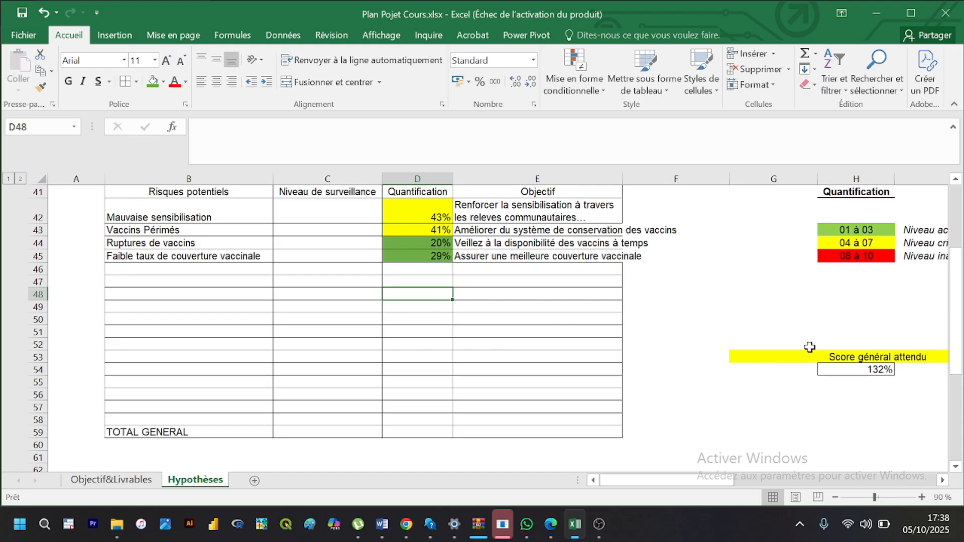
Step: Group rows 4 to 36 containing the recruitment staff table on the Hypothèses sheet and collapse the group
drag(953, 355, 949, 265)
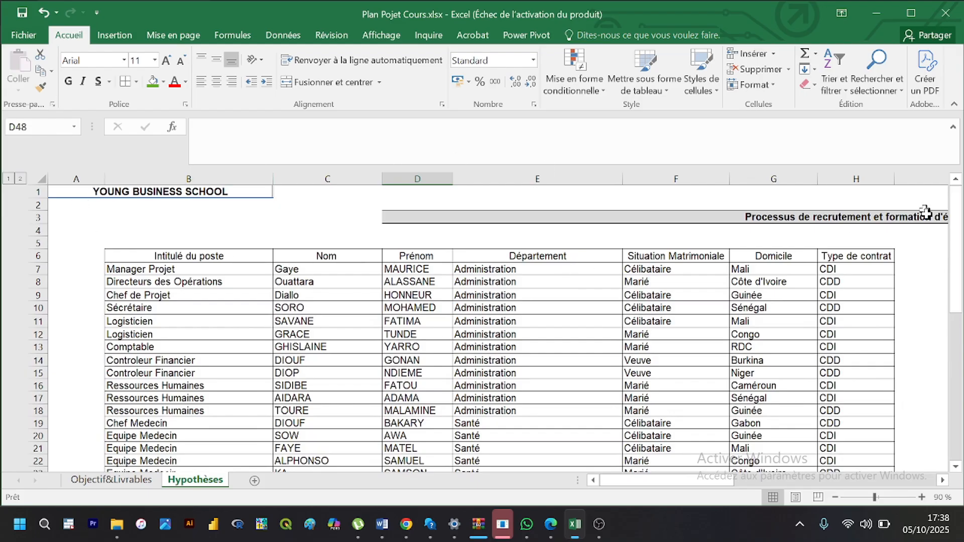
drag(955, 245, 956, 321)
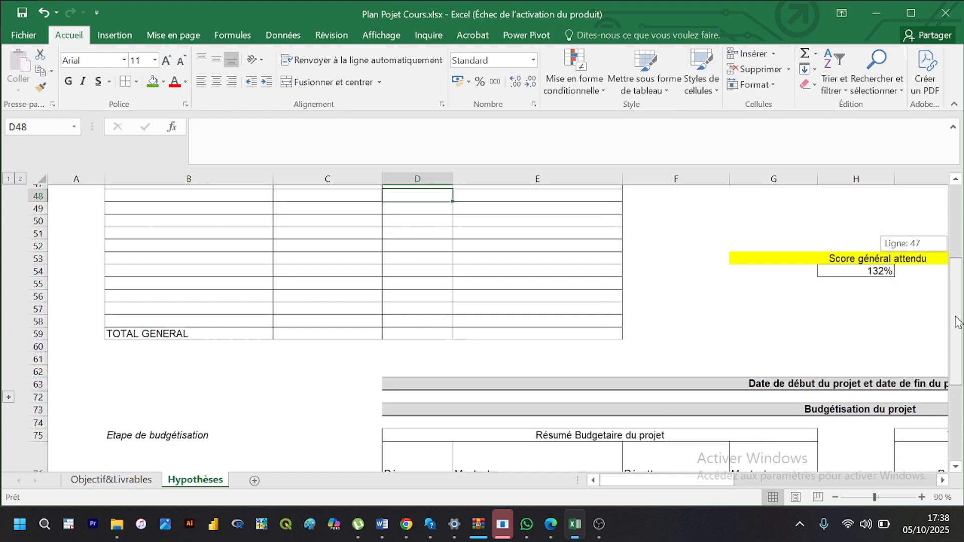
drag(955, 321, 950, 242)
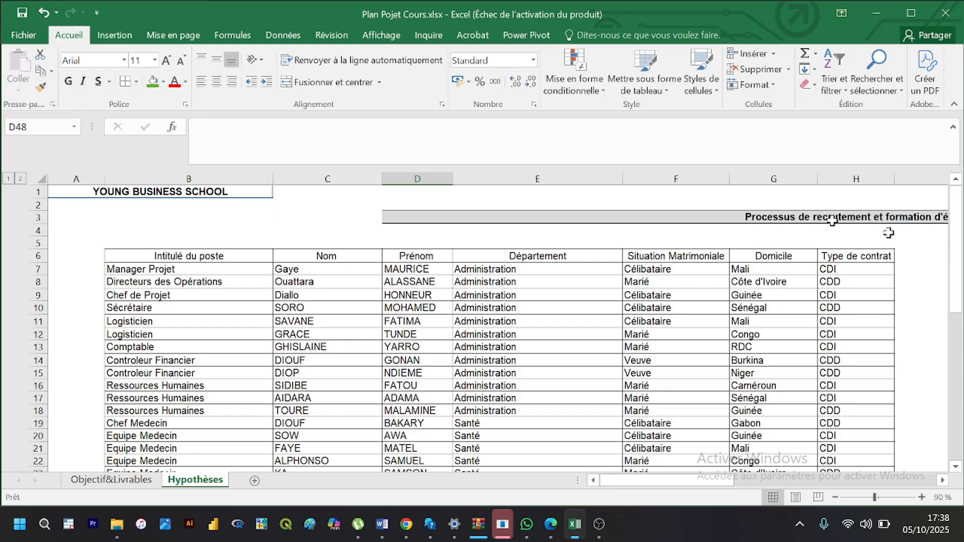
click(40, 229)
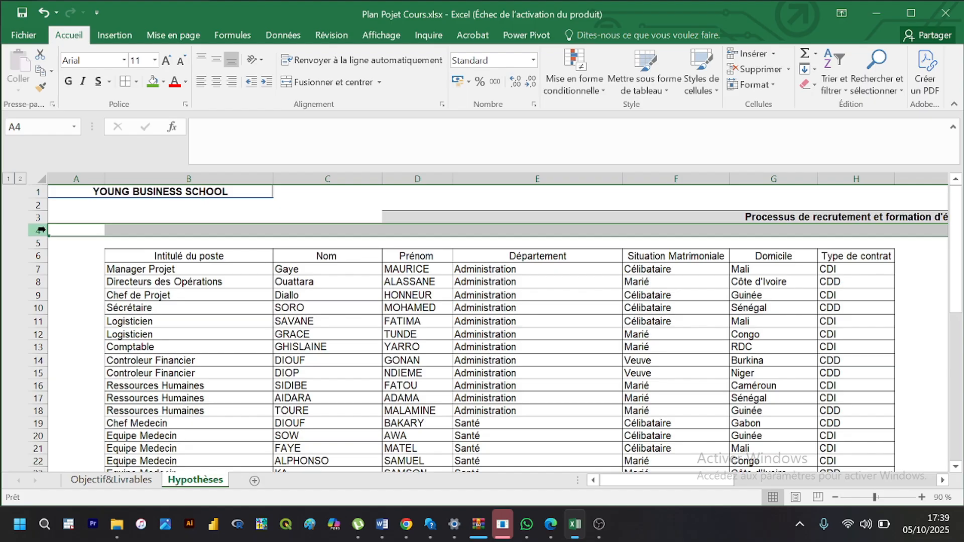
drag(40, 230, 100, 444)
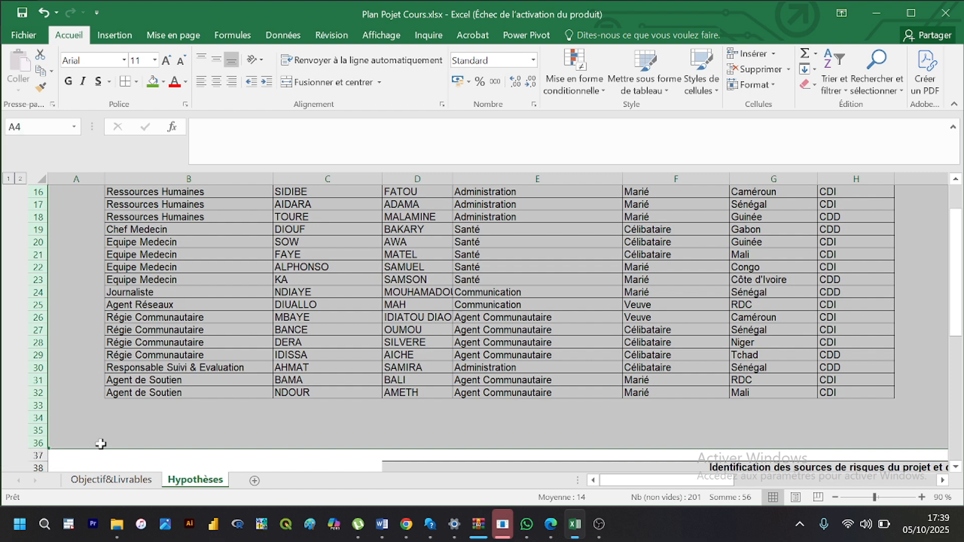
click(281, 36)
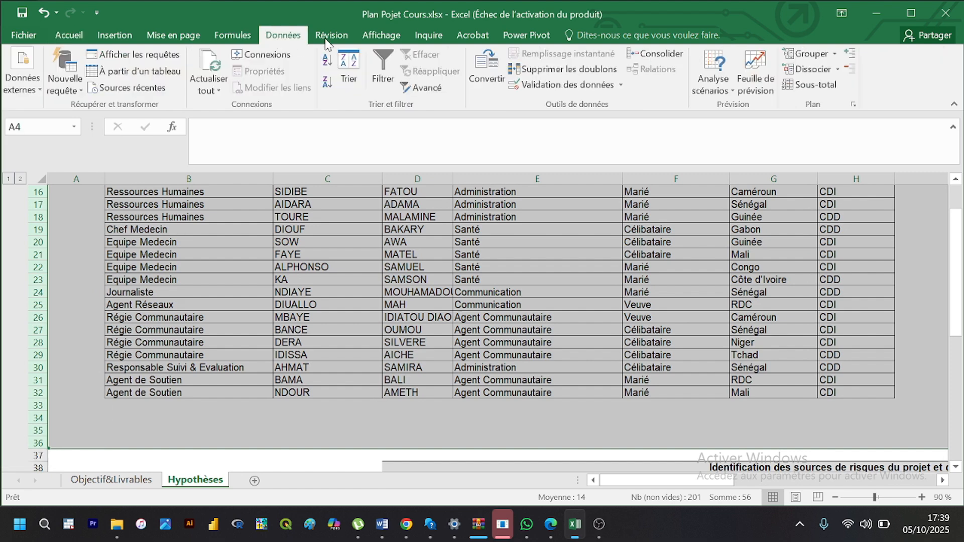
click(802, 53)
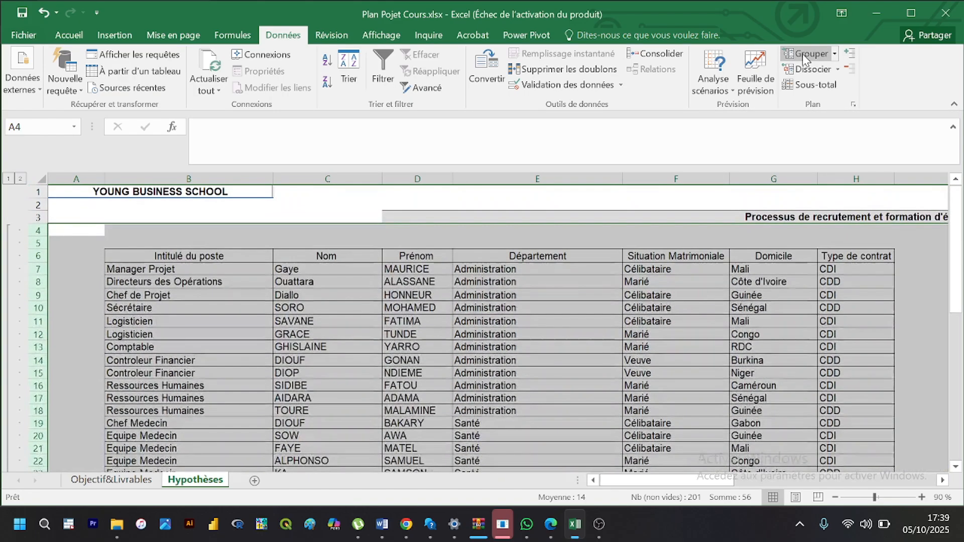
drag(952, 242, 956, 274)
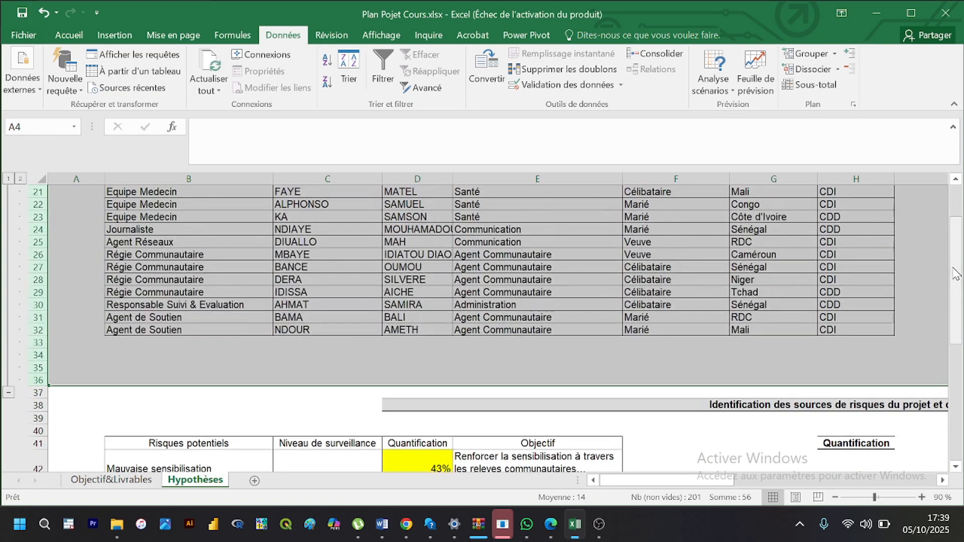
click(10, 393)
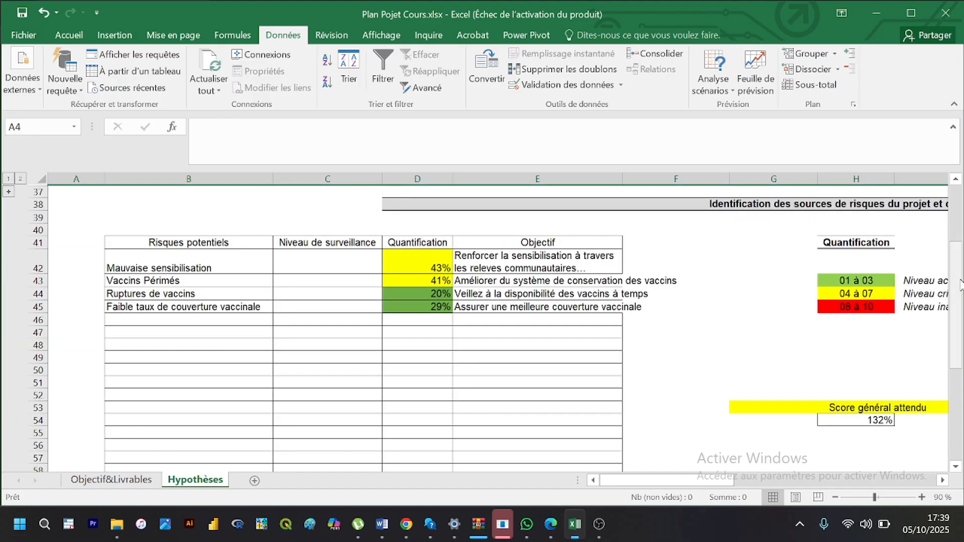
Step: Expand and collapse the staff table's row group again to check how the outline behaves
drag(960, 284, 959, 198)
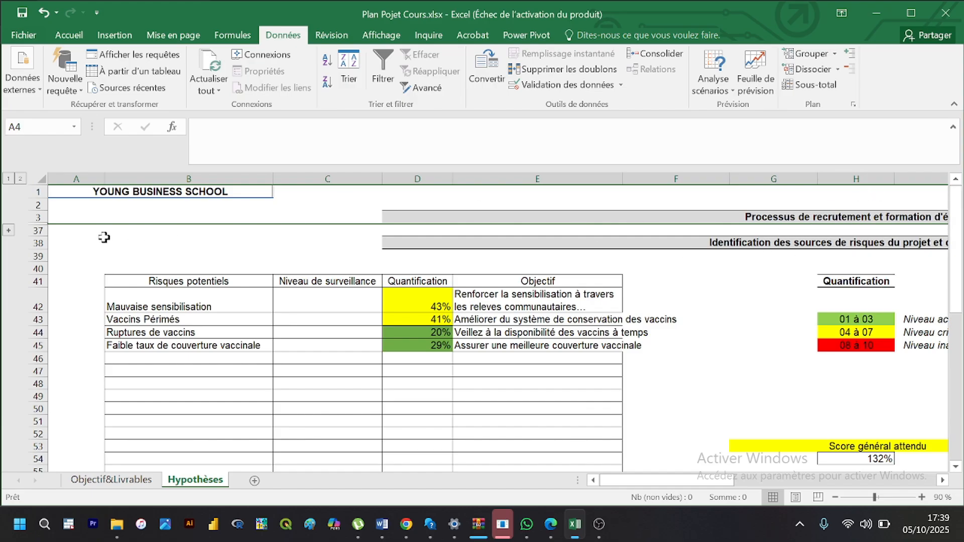
click(9, 232)
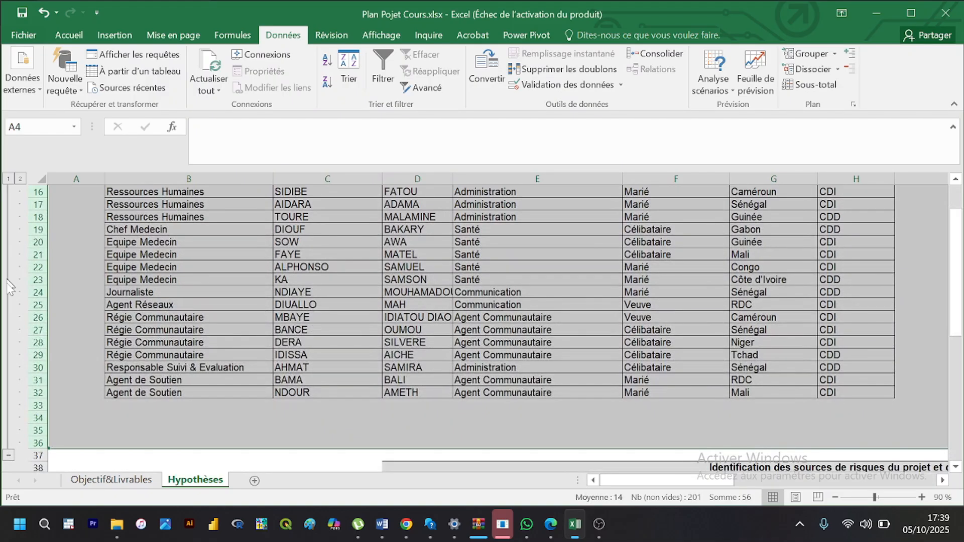
click(9, 455)
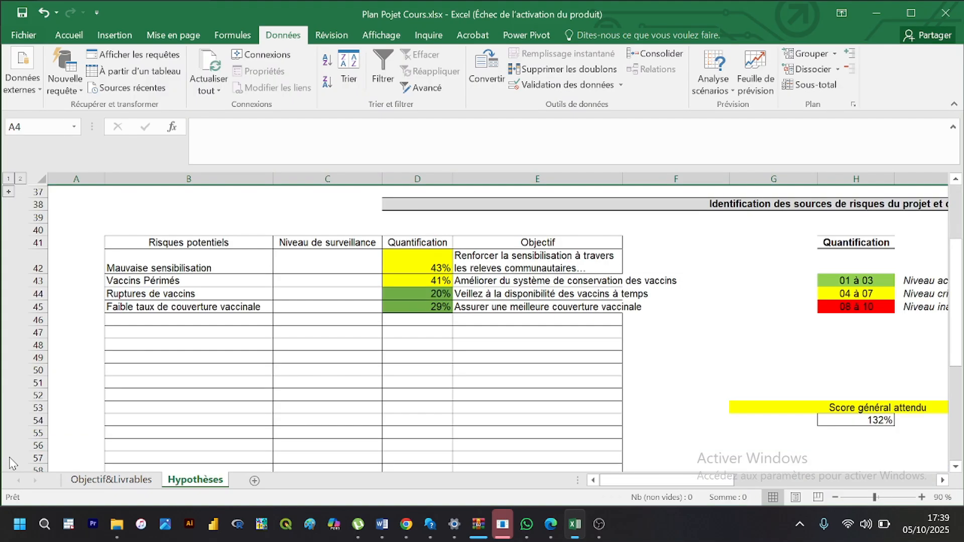
click(8, 192)
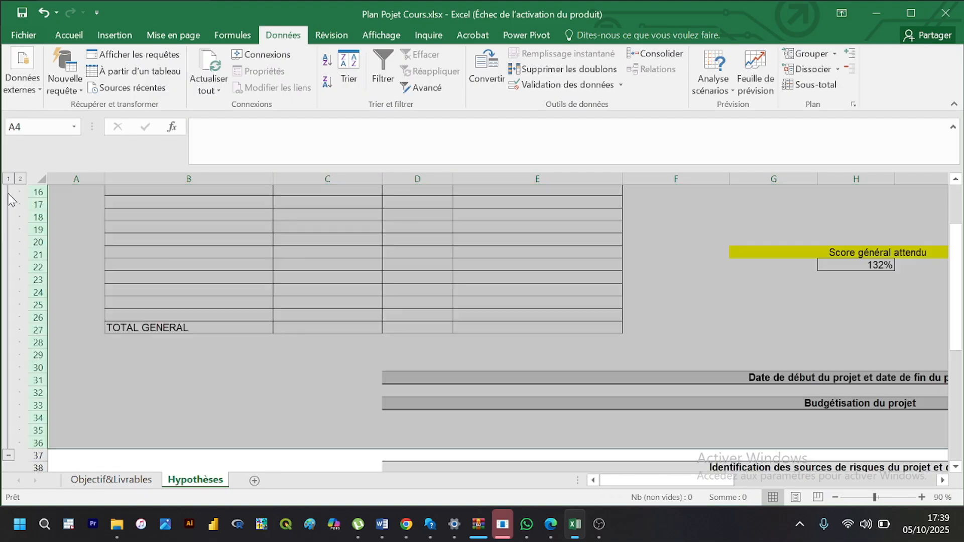
click(9, 455)
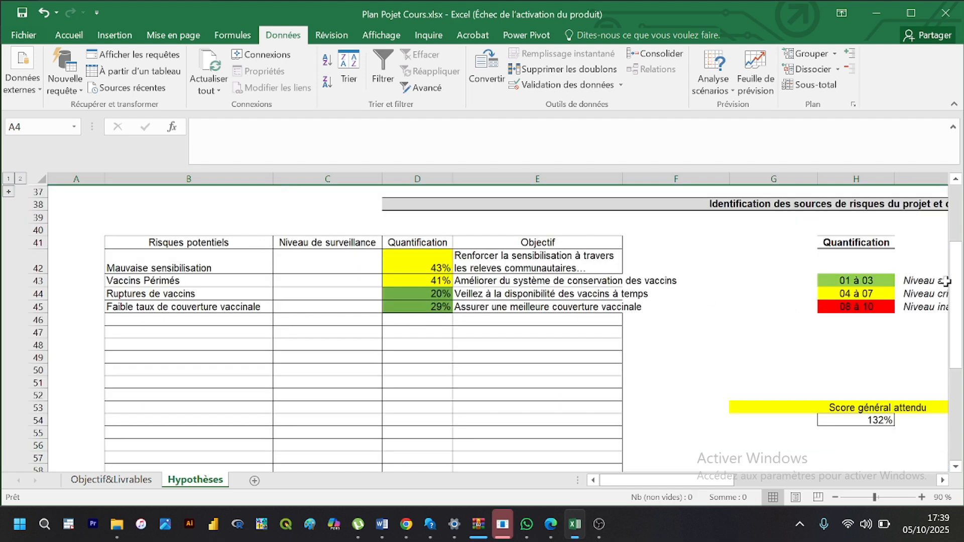
Step: Group rows 39 to 61 containing the risk identification table and collapse the group
drag(958, 304, 960, 298)
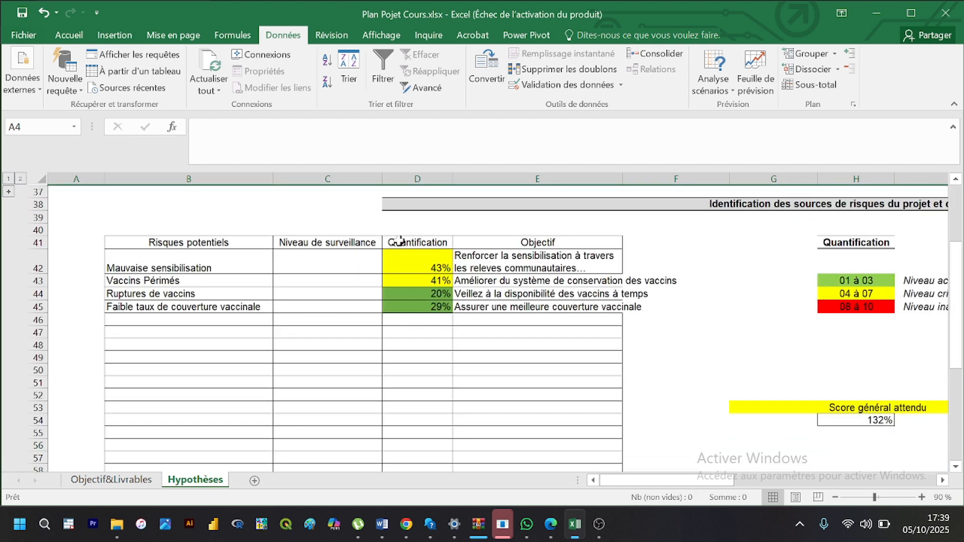
click(37, 216)
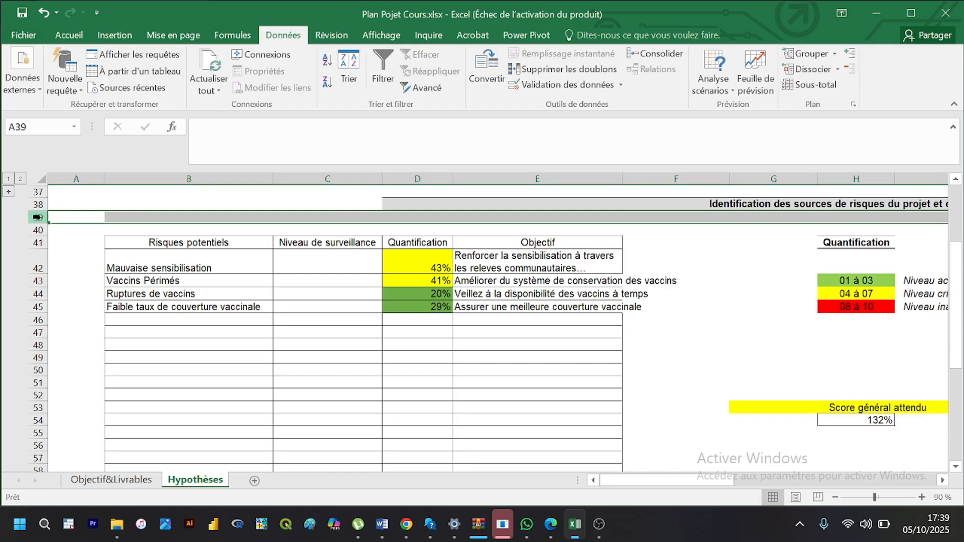
drag(37, 217, 90, 392)
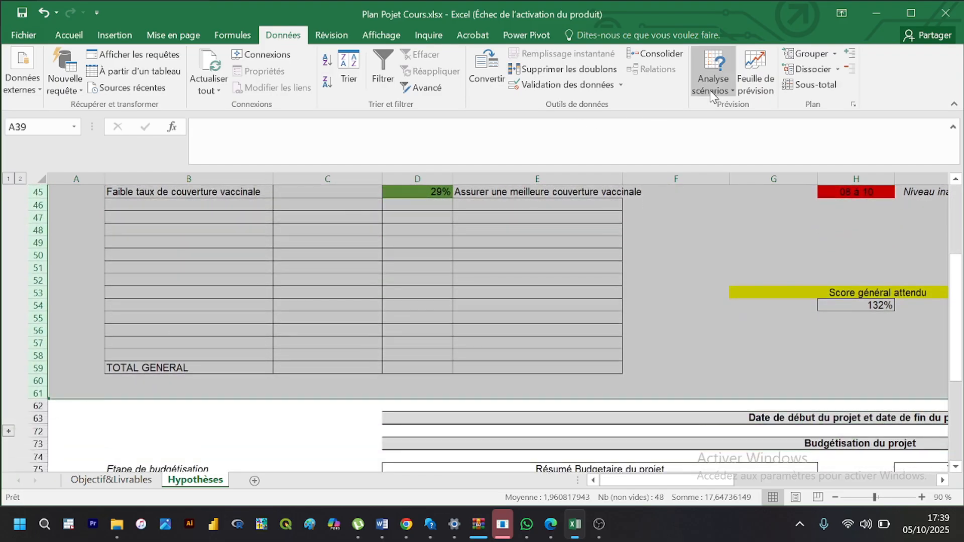
click(799, 54)
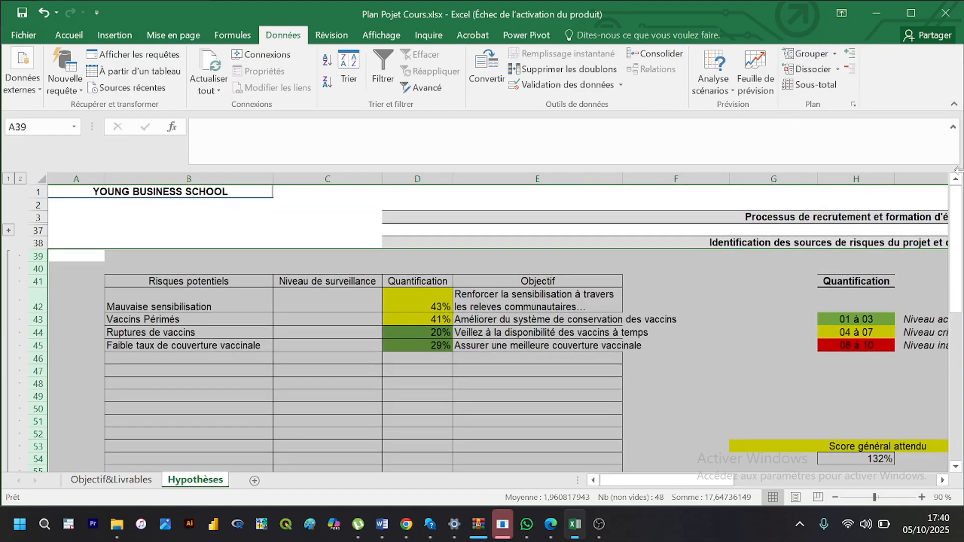
drag(958, 206, 960, 279)
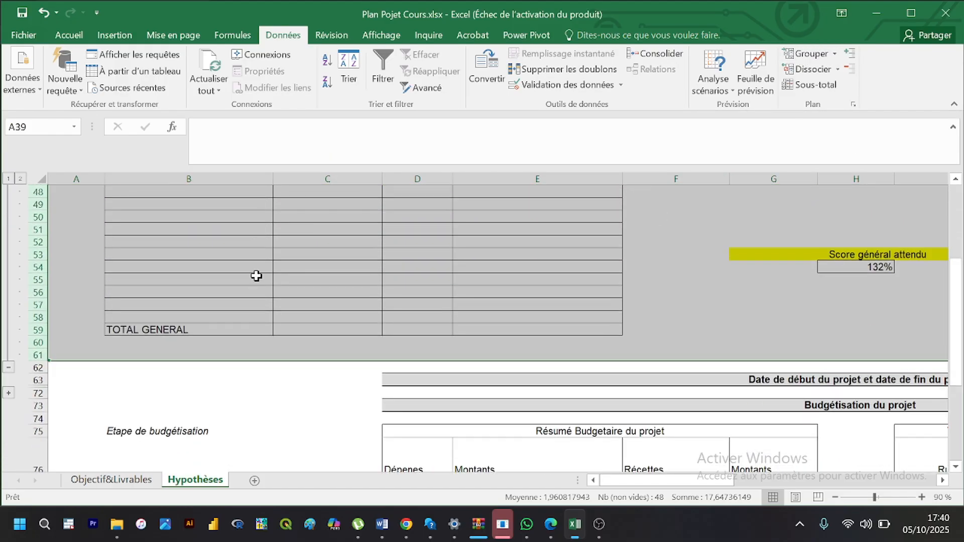
click(8, 368)
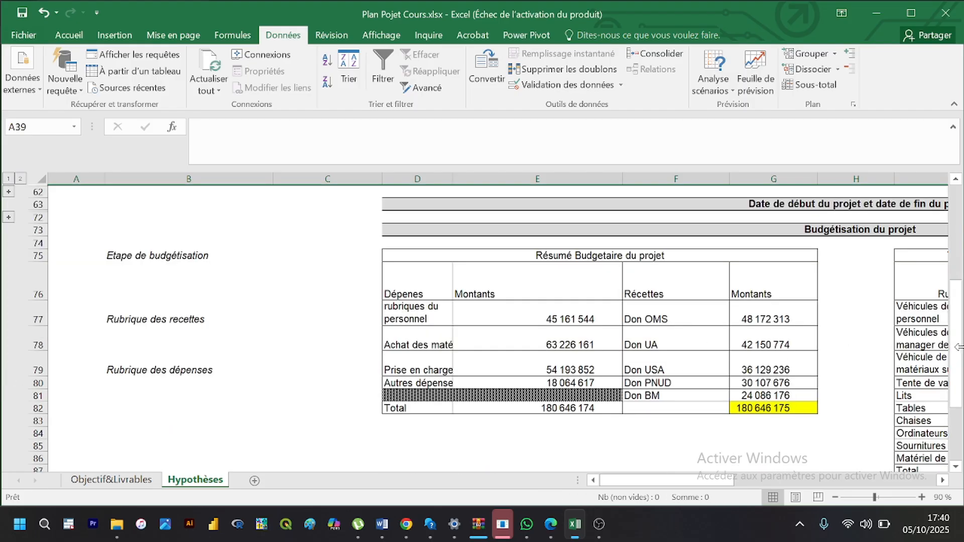
Step: Expand the collapsed project start and end date section and clear the Date de début value in D66
drag(958, 346, 958, 337)
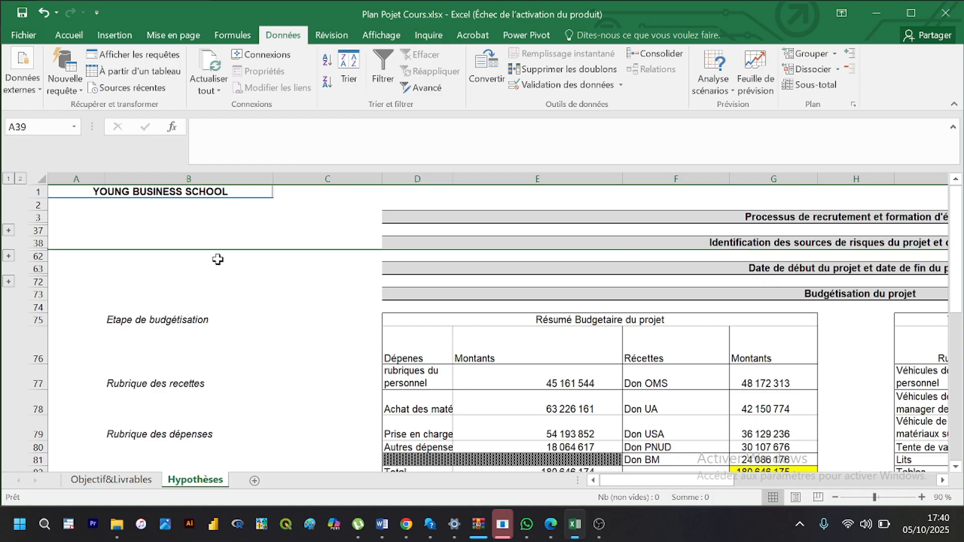
click(9, 281)
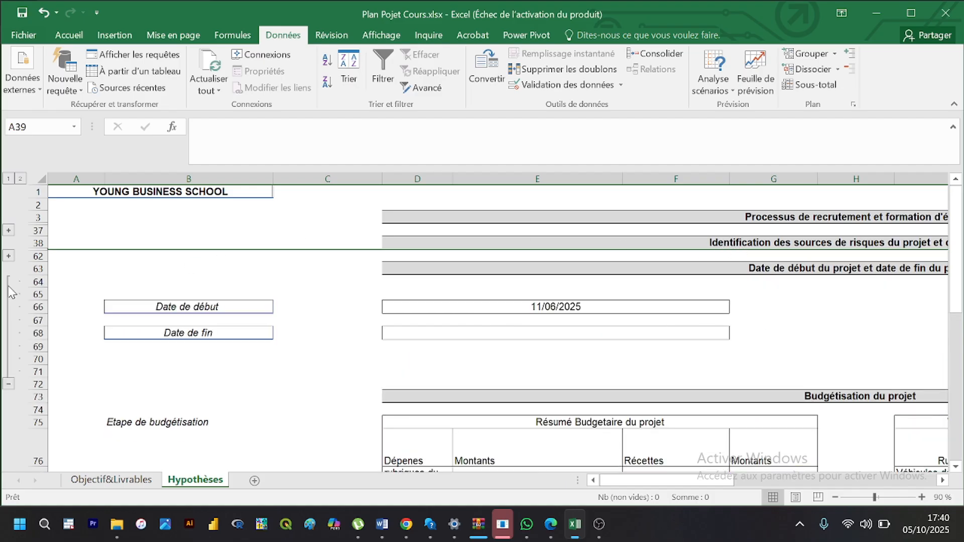
click(539, 306)
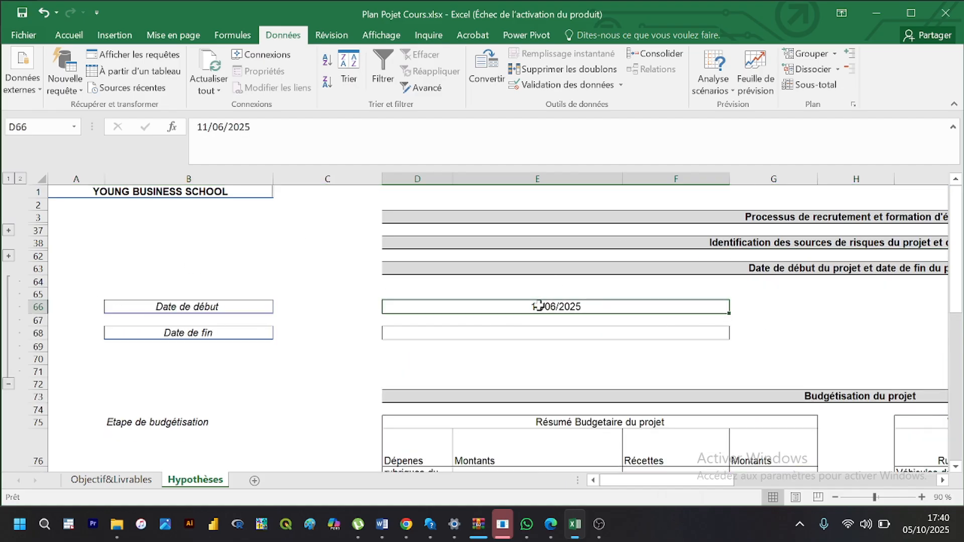
key(BackSpace)
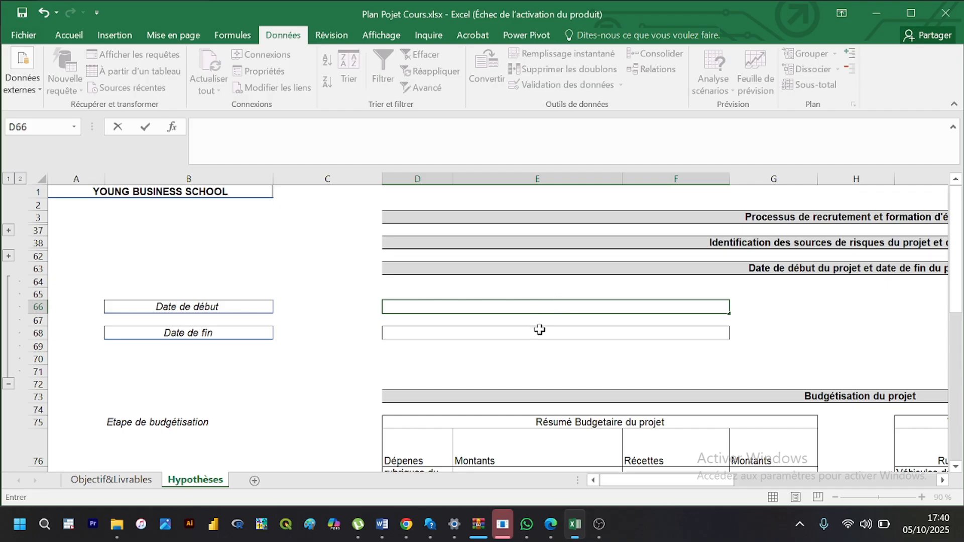
click(539, 330)
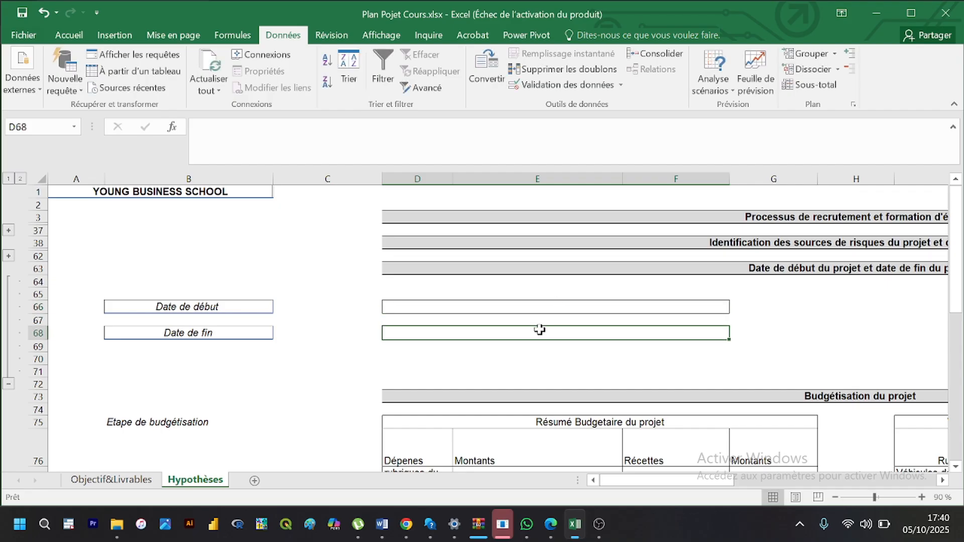
Step: Enter 20/10/2025 as the Date de début in D66 and collapse the project start and end date section
click(523, 303)
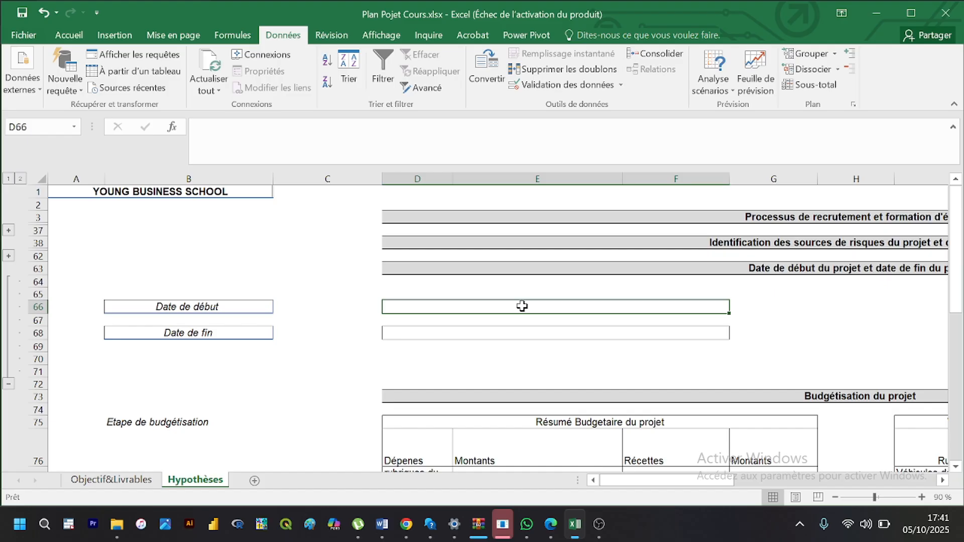
text(2)
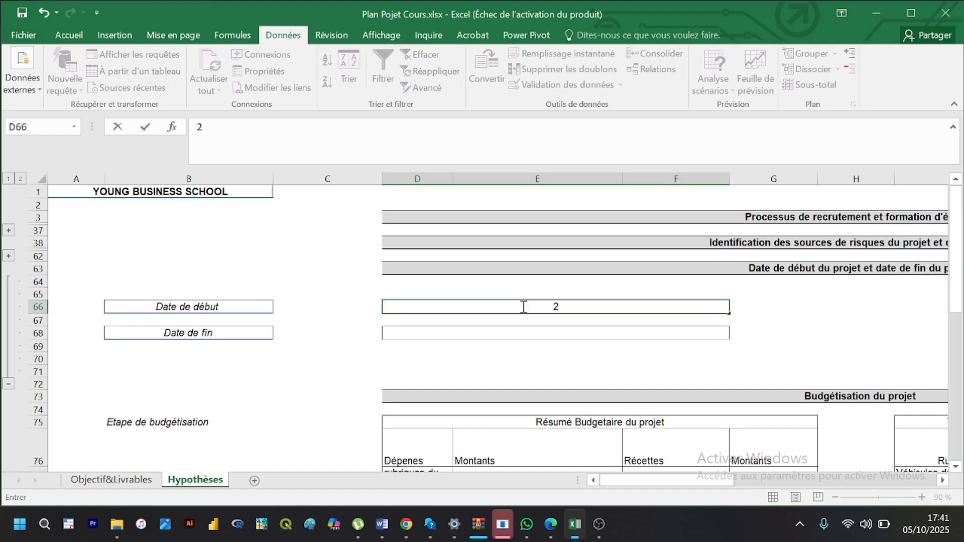
text(0/10/2025)
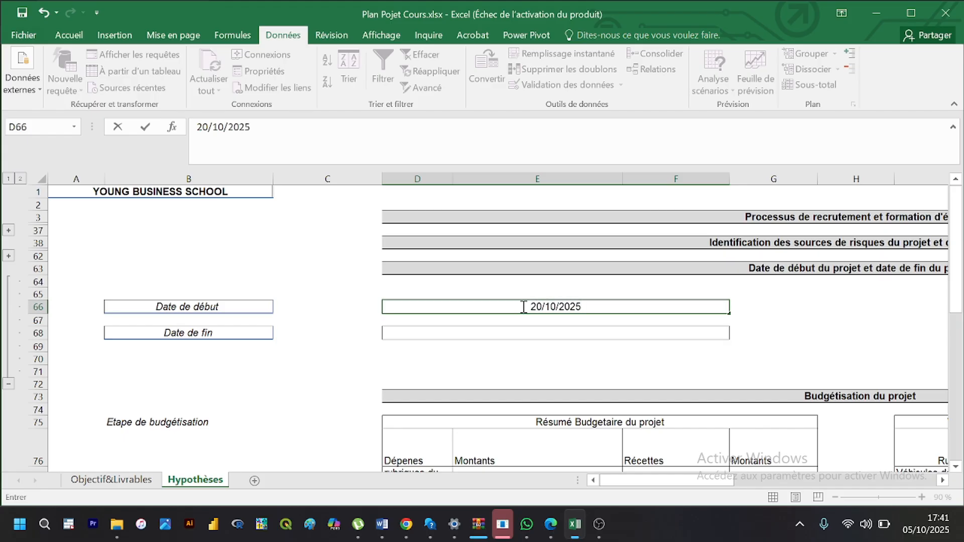
key(Return)
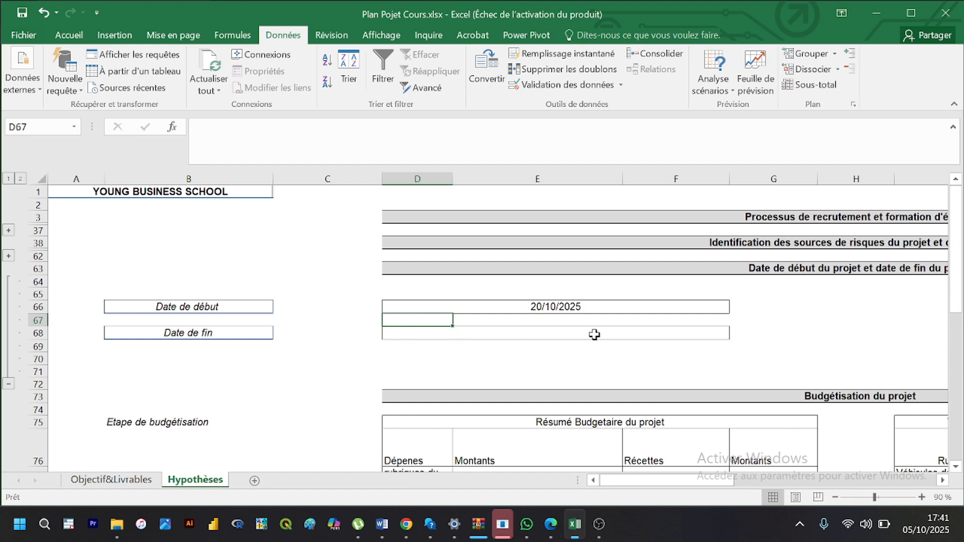
click(566, 334)
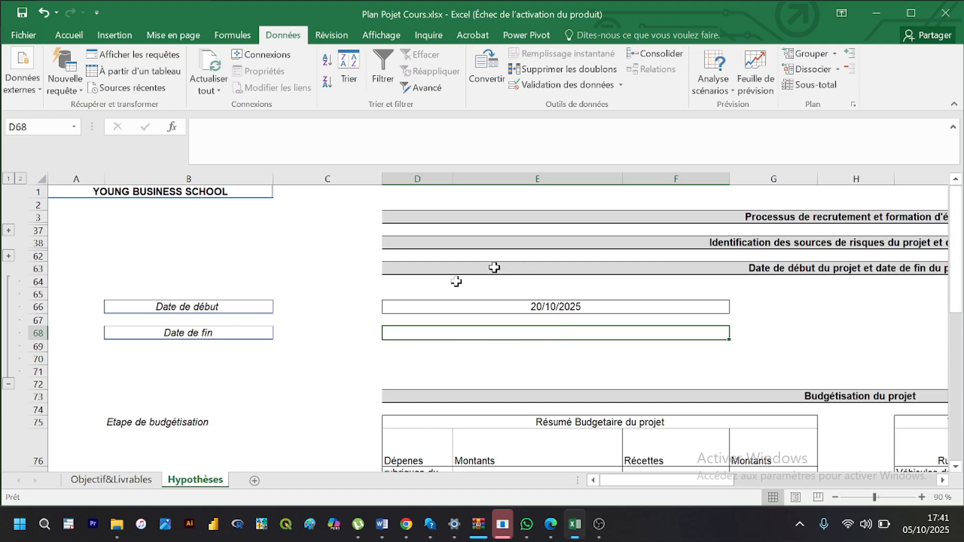
click(10, 384)
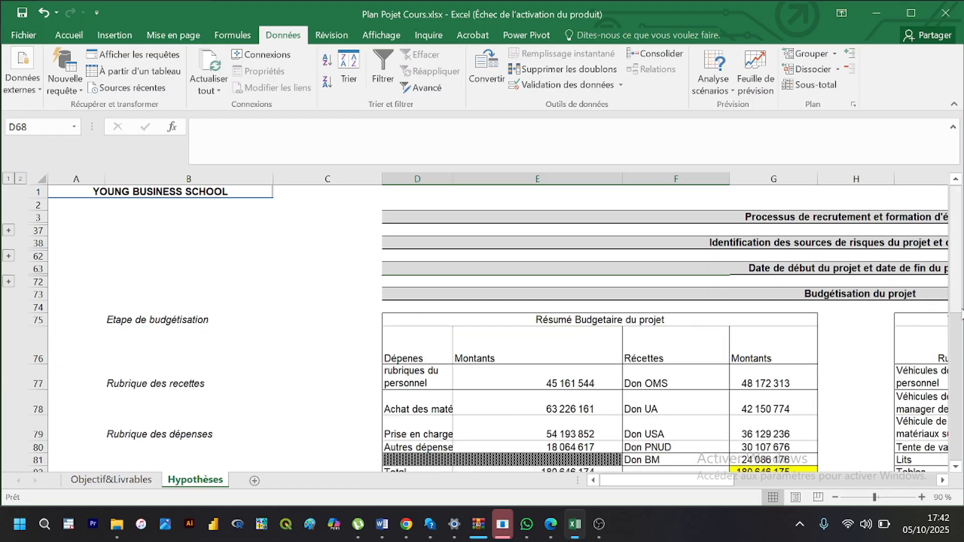
Step: Examine the Résumé Budgetaire du projet table, comparing its Récettes and Dépenses items and amounts, and dismiss the message notifications
mouse_move(962, 314)
mouse_down()
mouse_move(961, 290)
mouse_move(956, 317)
mouse_up()
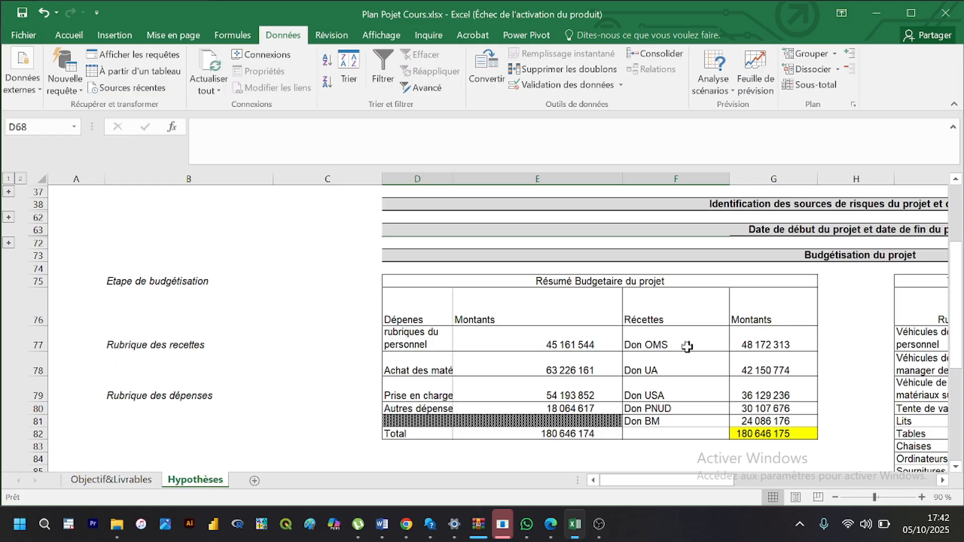
drag(701, 301, 779, 434)
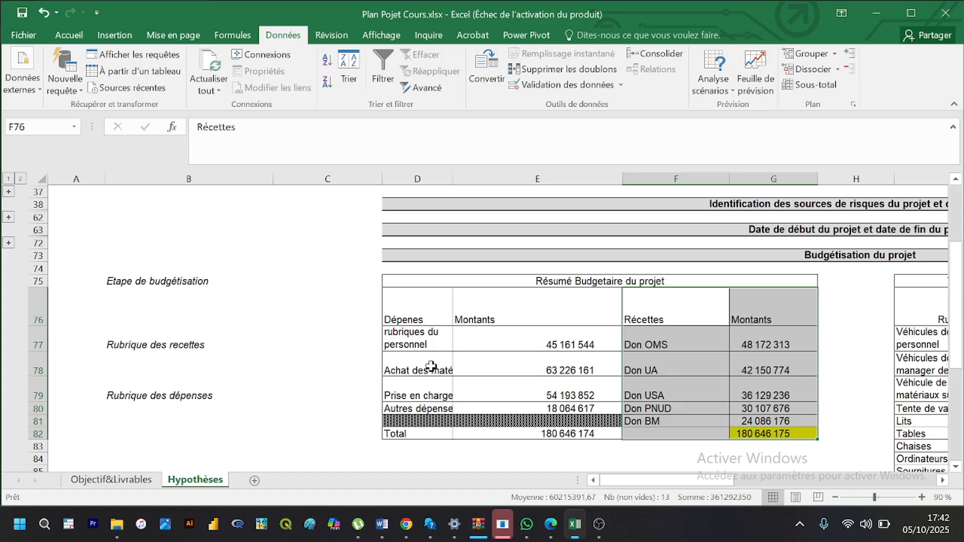
click(430, 366)
click(431, 384)
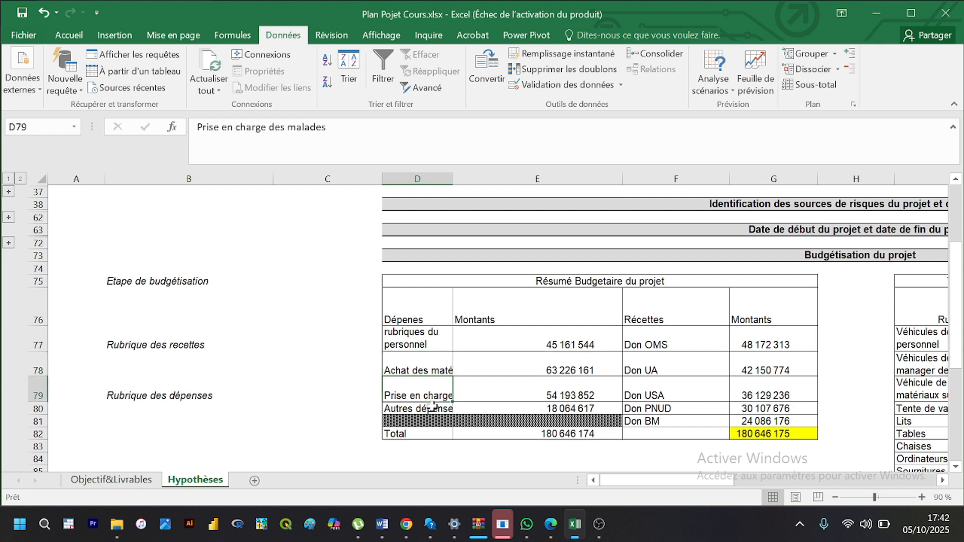
click(433, 407)
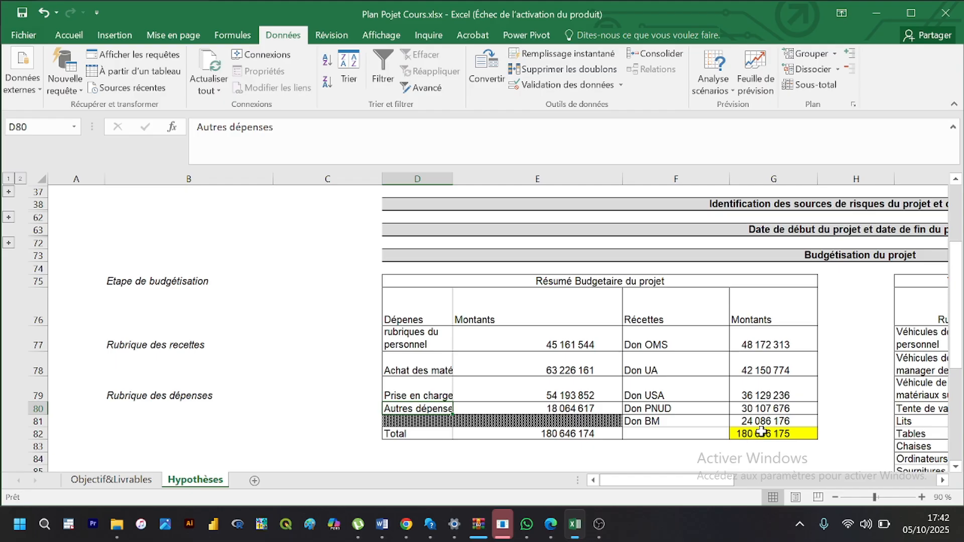
click(701, 404)
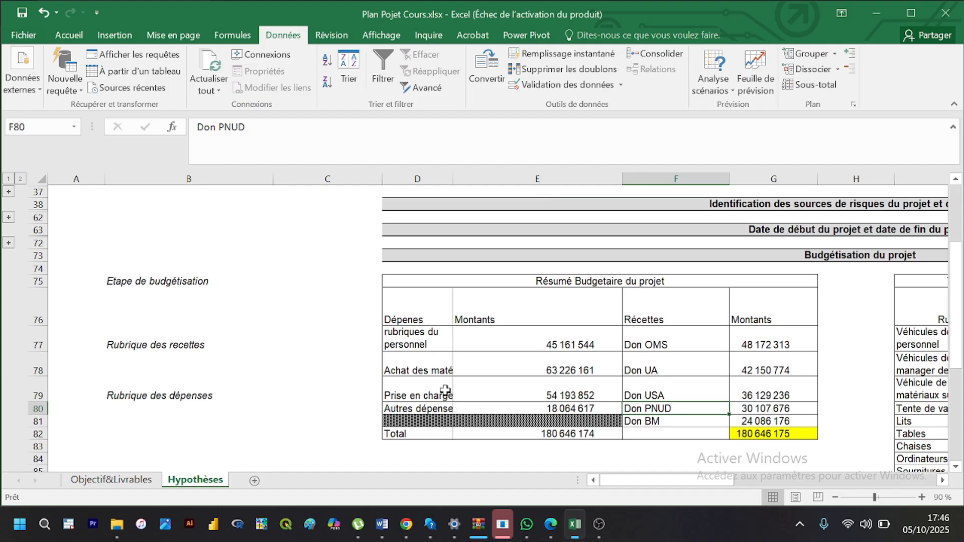
click(444, 390)
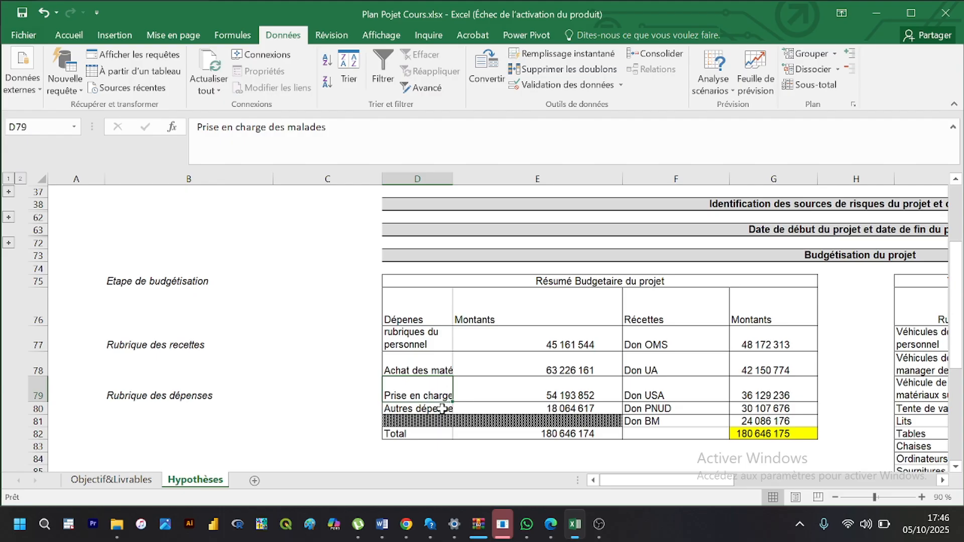
click(442, 409)
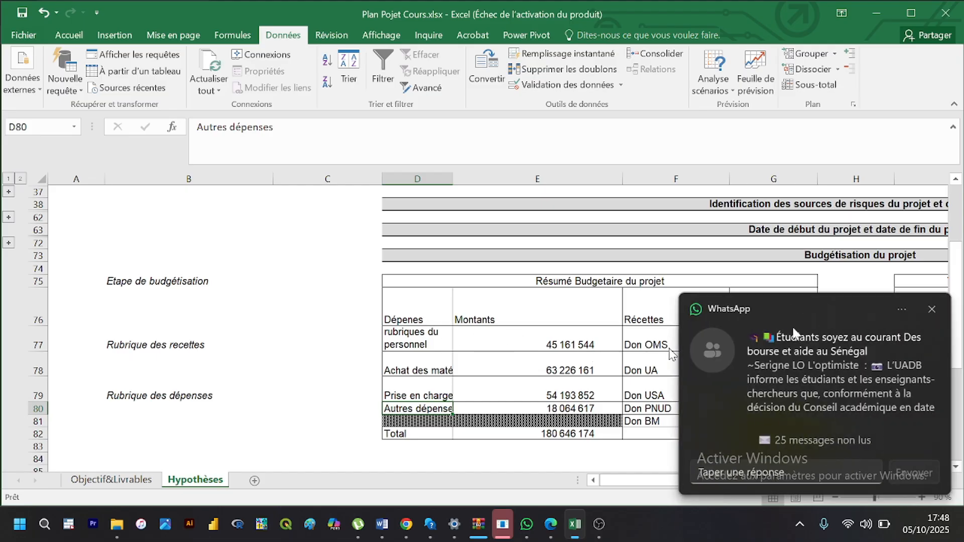
click(931, 310)
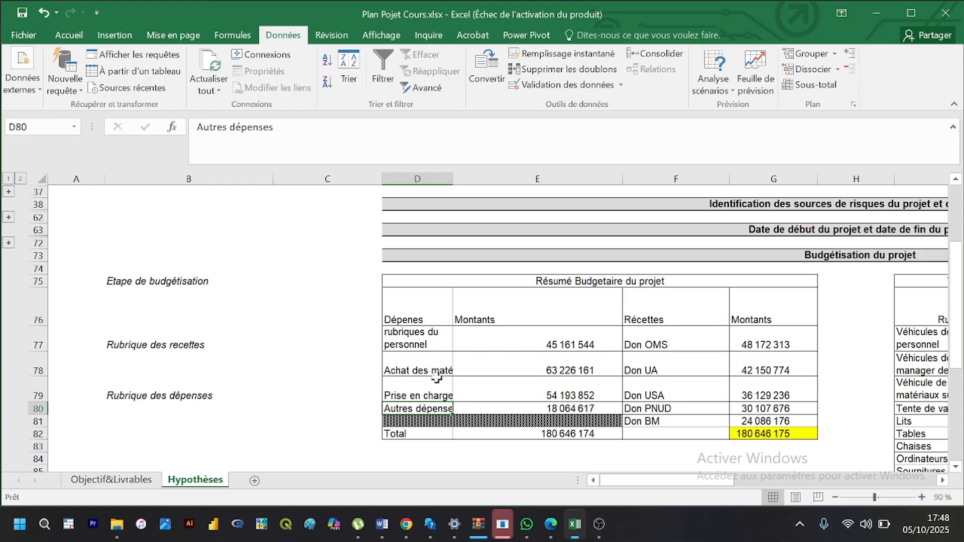
click(422, 341)
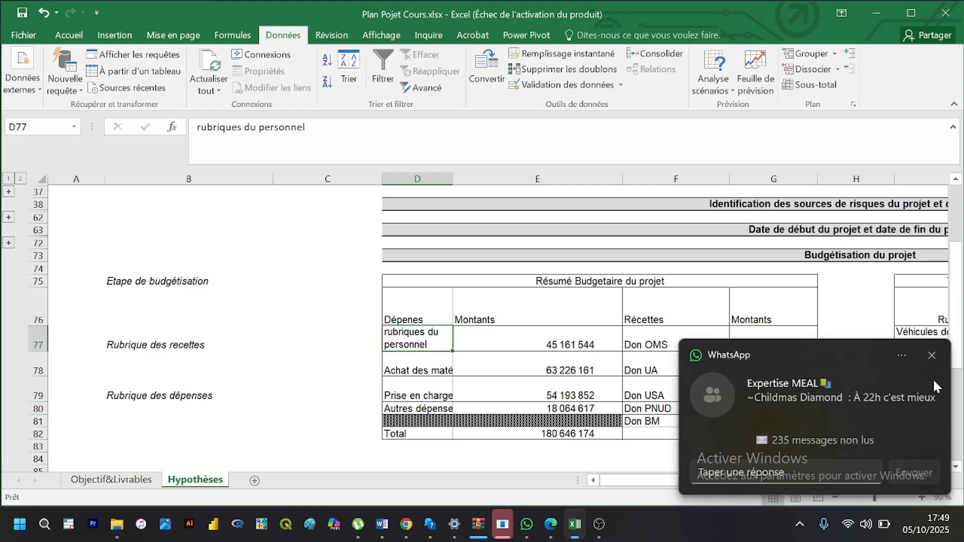
click(929, 356)
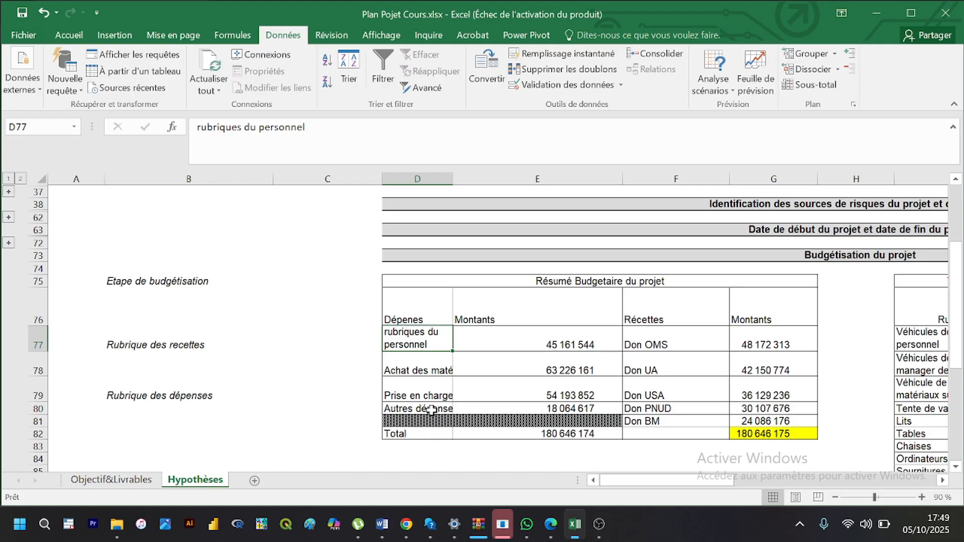
click(618, 481)
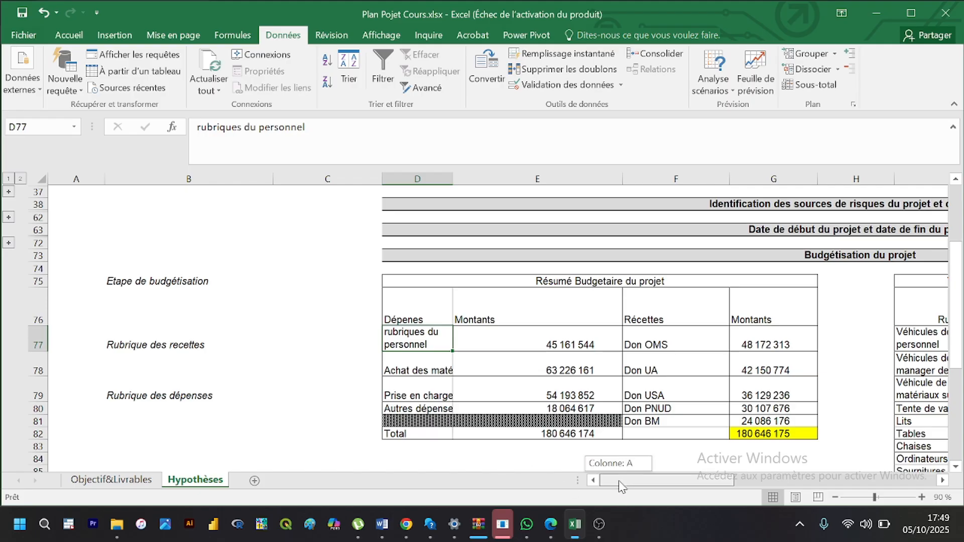
click(618, 481)
drag(619, 481, 632, 482)
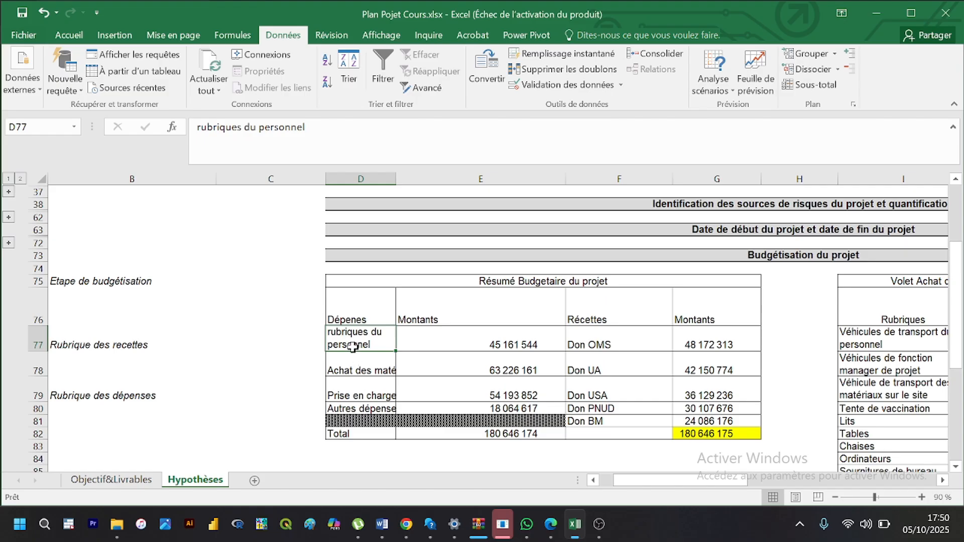
Step: Switch to the Google Meet window to check the call, and return to the Excel workbook
click(550, 525)
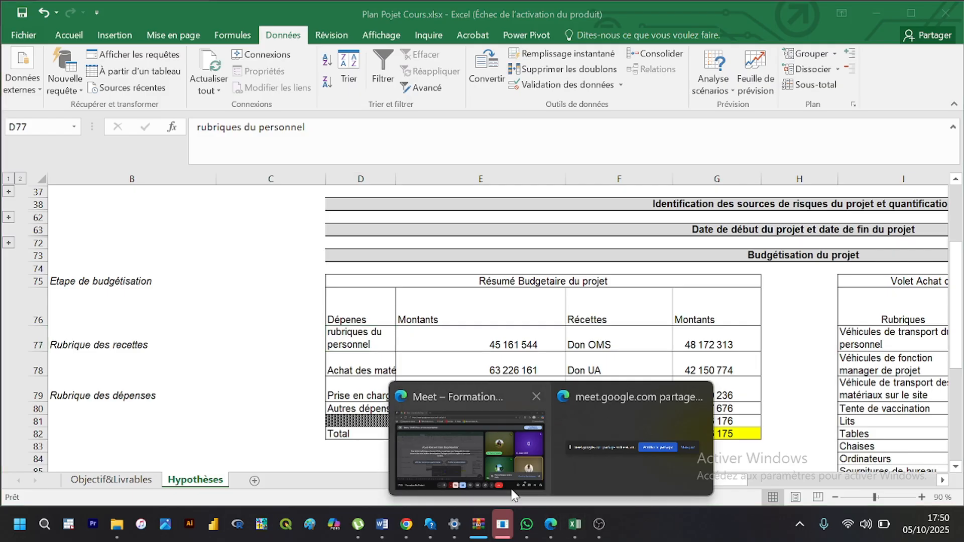
click(512, 491)
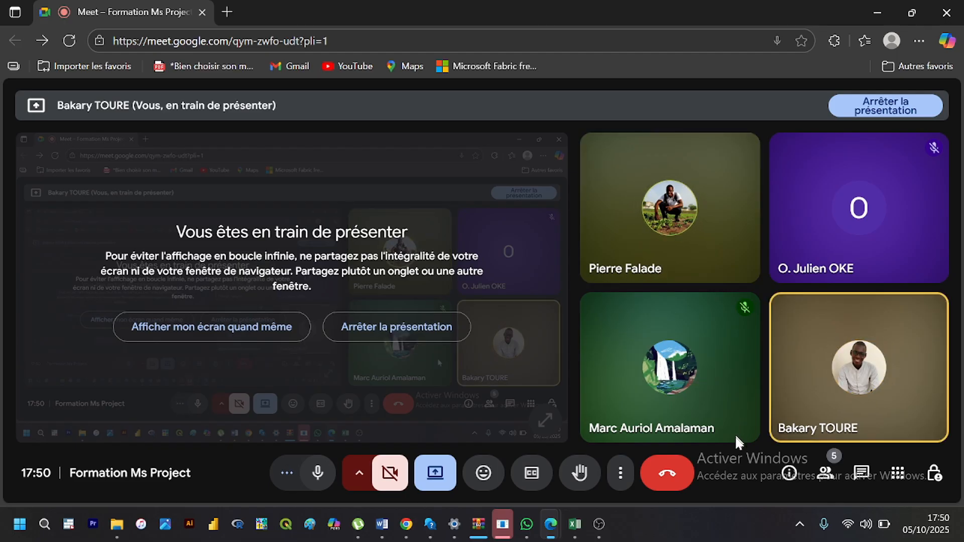
click(574, 524)
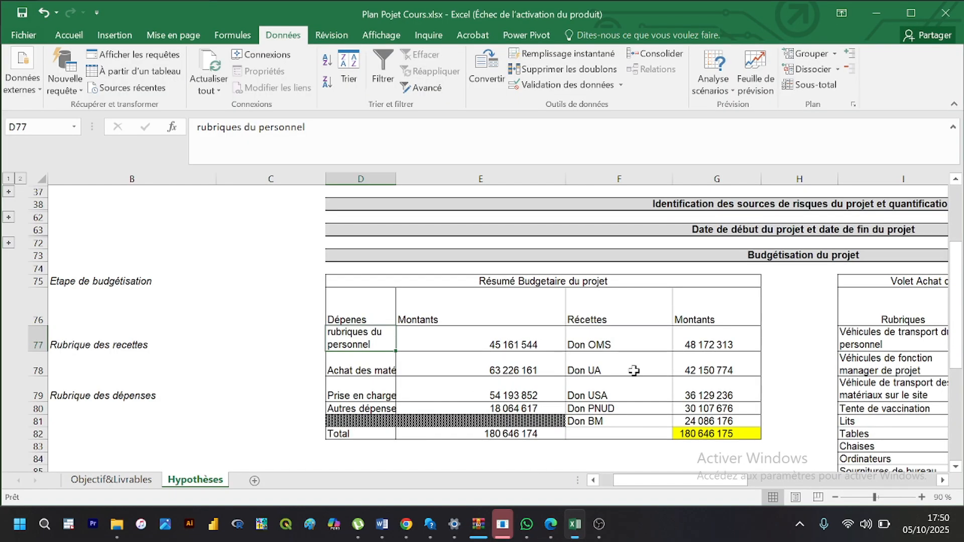
Step: Examine the Volet Achat de matériels table, checking its total and the Prix formulas from the vehicles down to Ordinateurs
drag(630, 480, 666, 484)
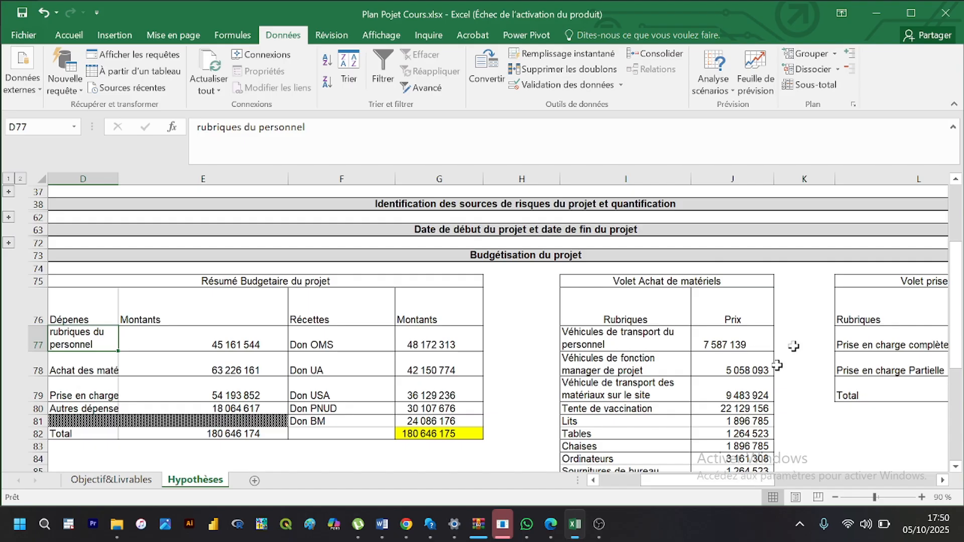
drag(957, 324, 958, 374)
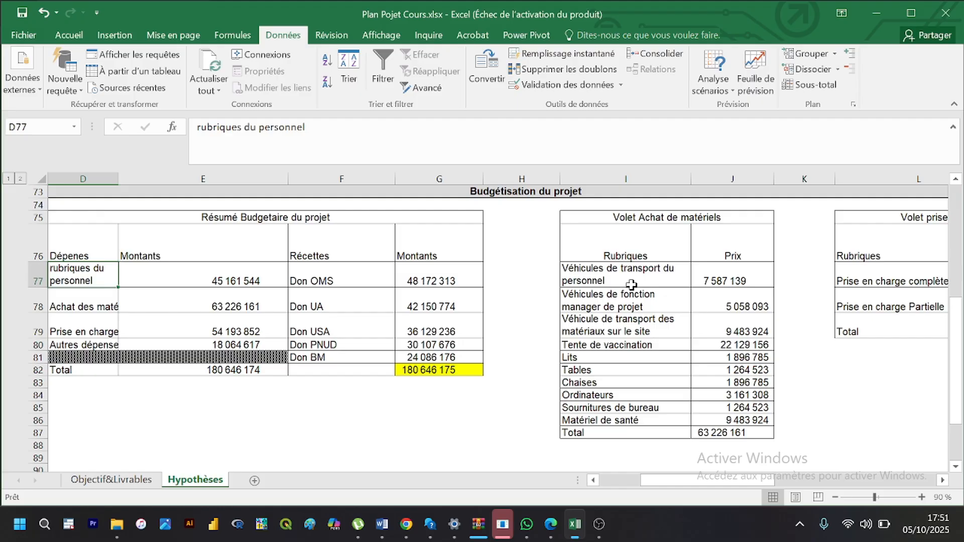
click(715, 278)
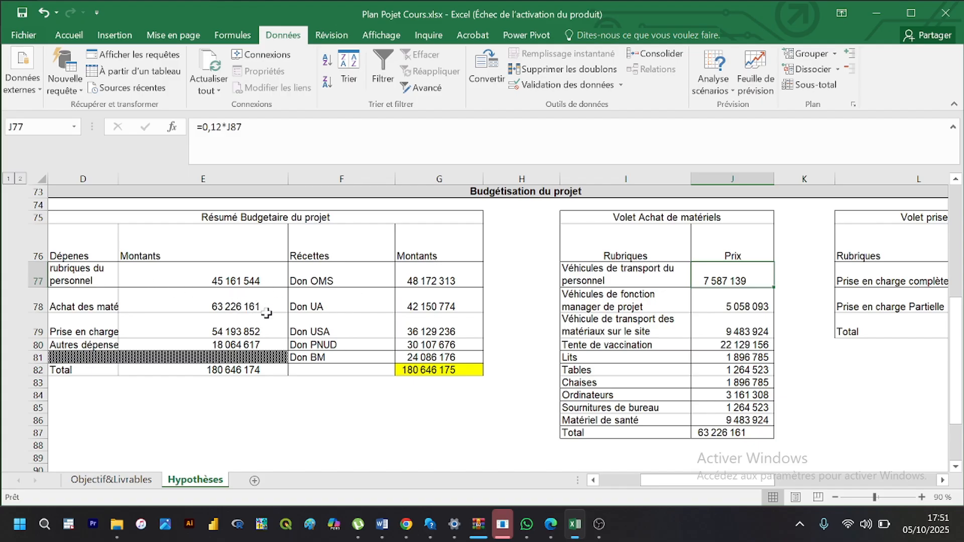
click(738, 431)
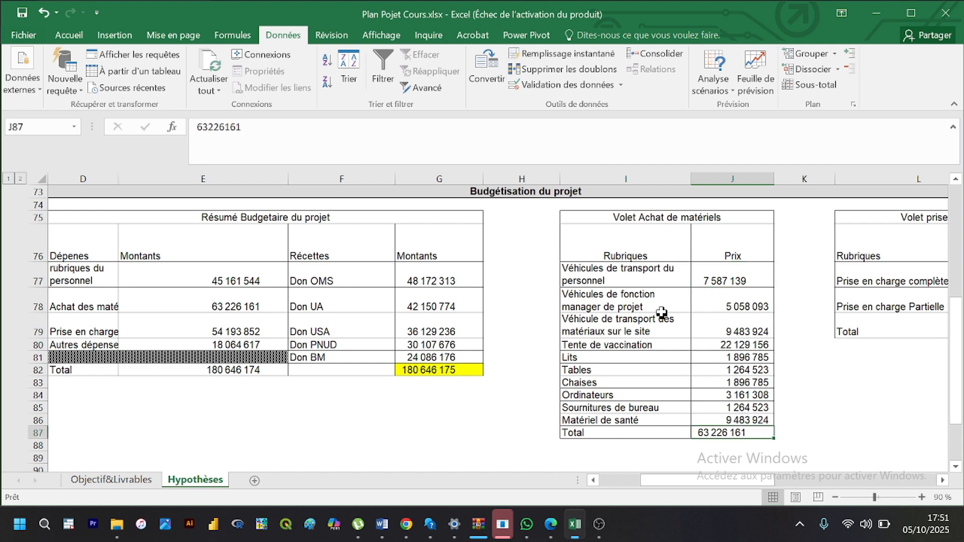
click(706, 273)
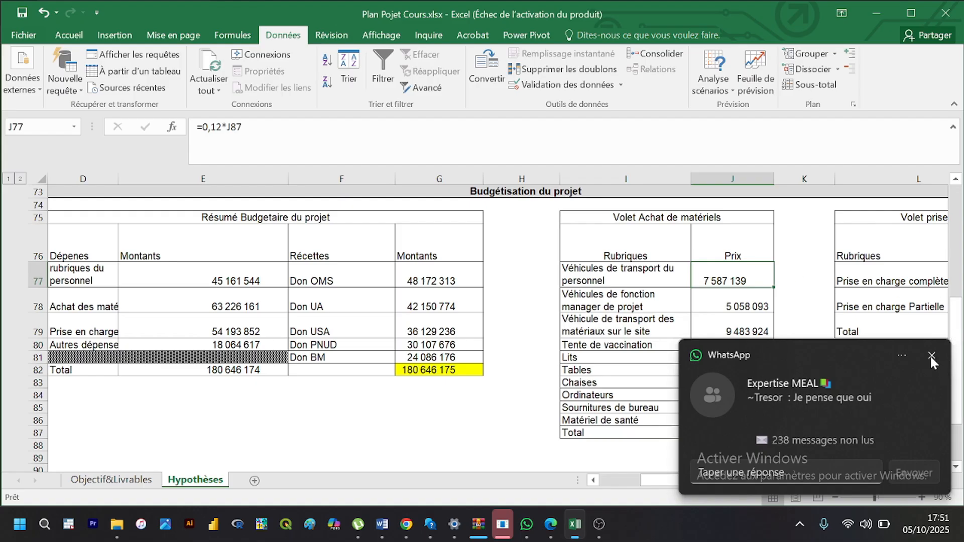
click(930, 354)
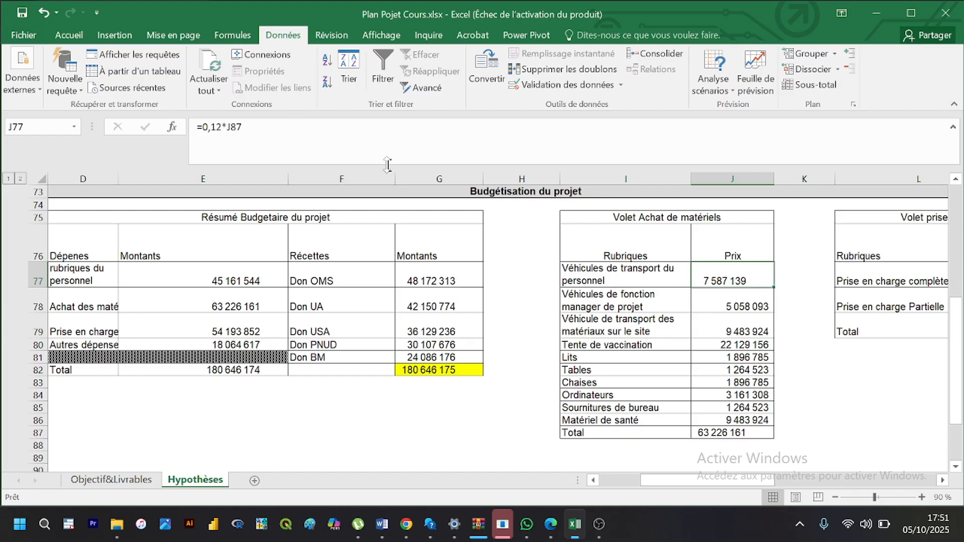
click(731, 306)
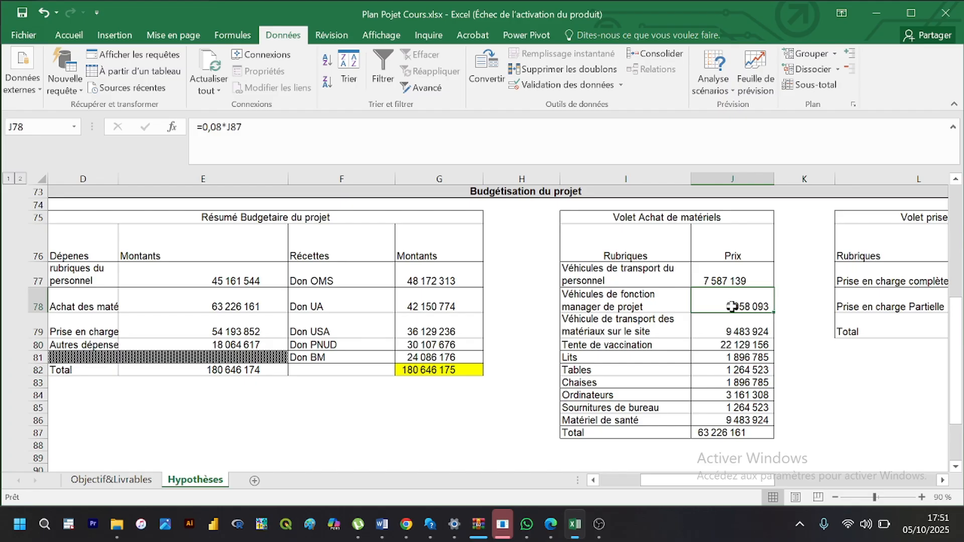
click(728, 318)
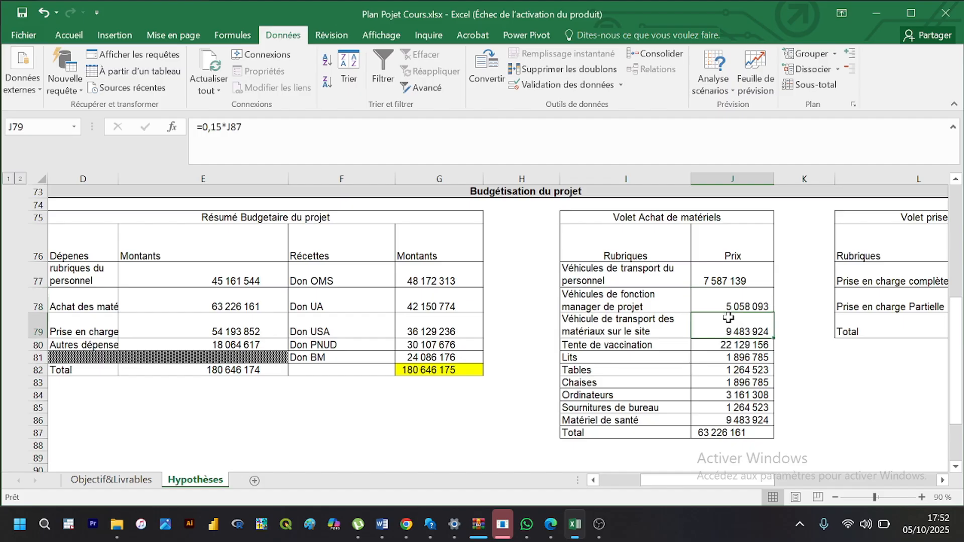
click(733, 345)
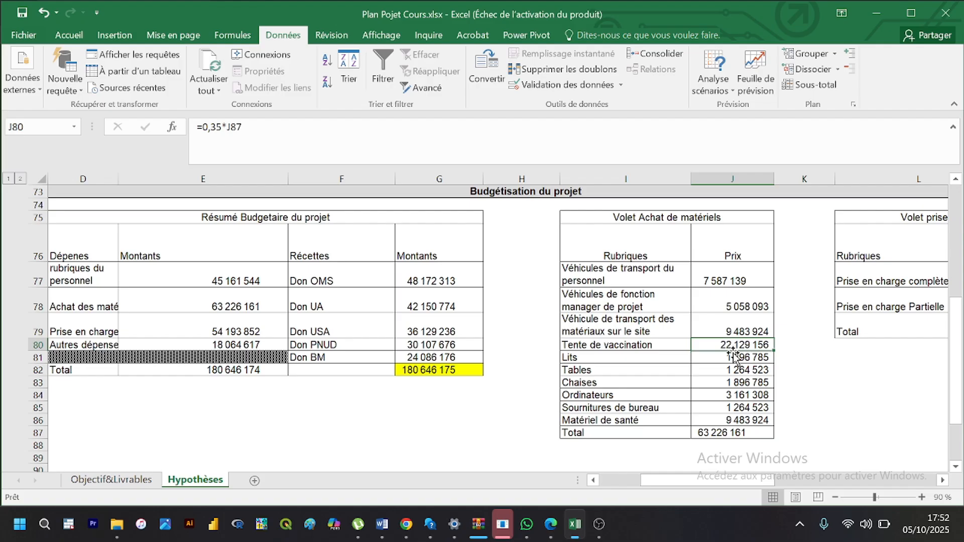
click(734, 357)
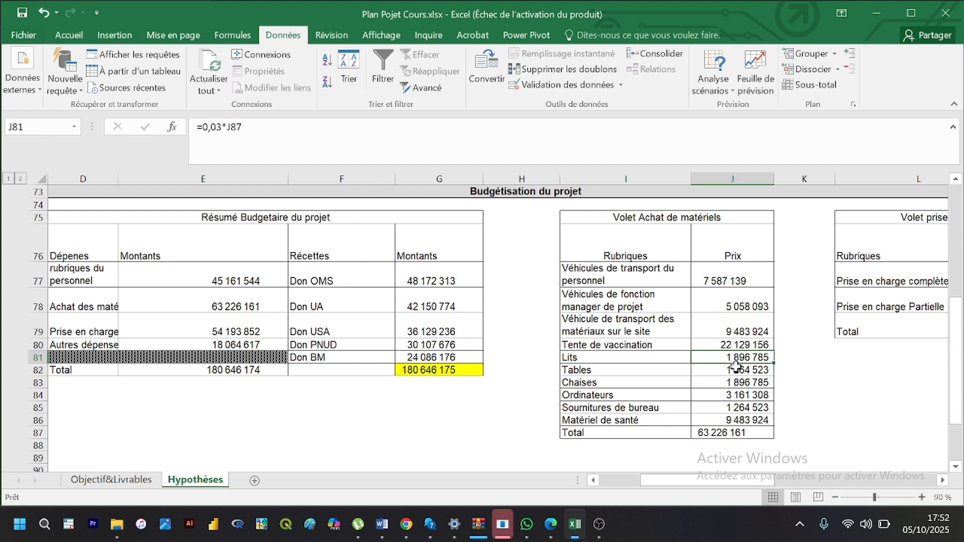
click(736, 369)
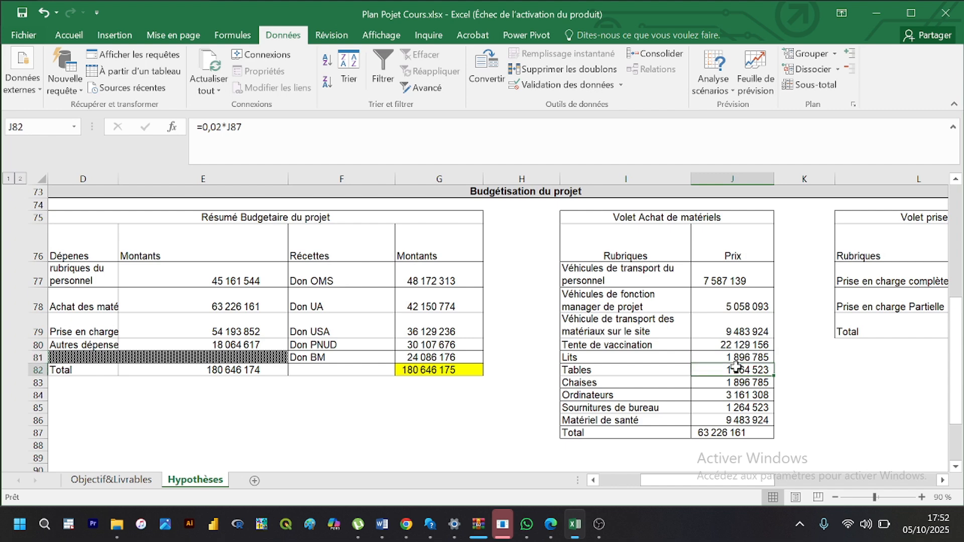
click(738, 385)
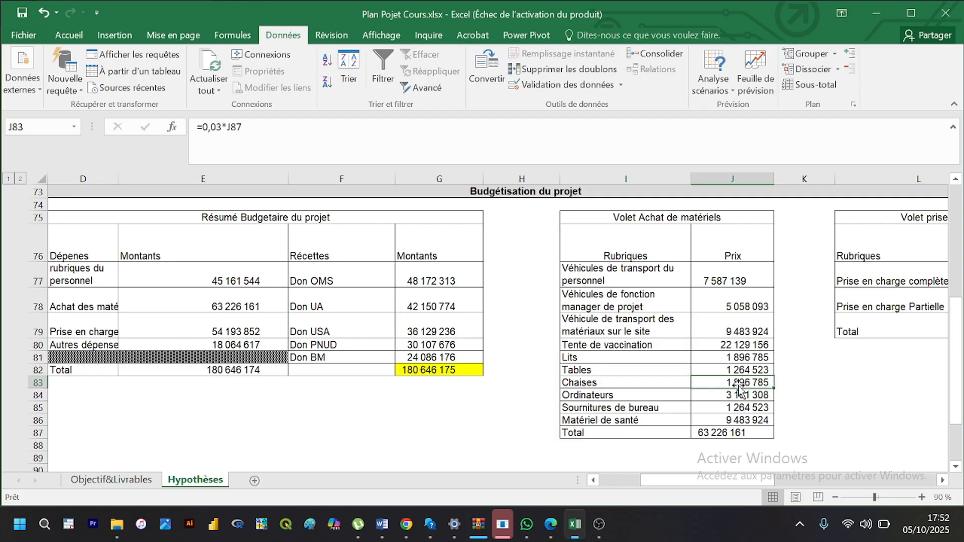
click(738, 395)
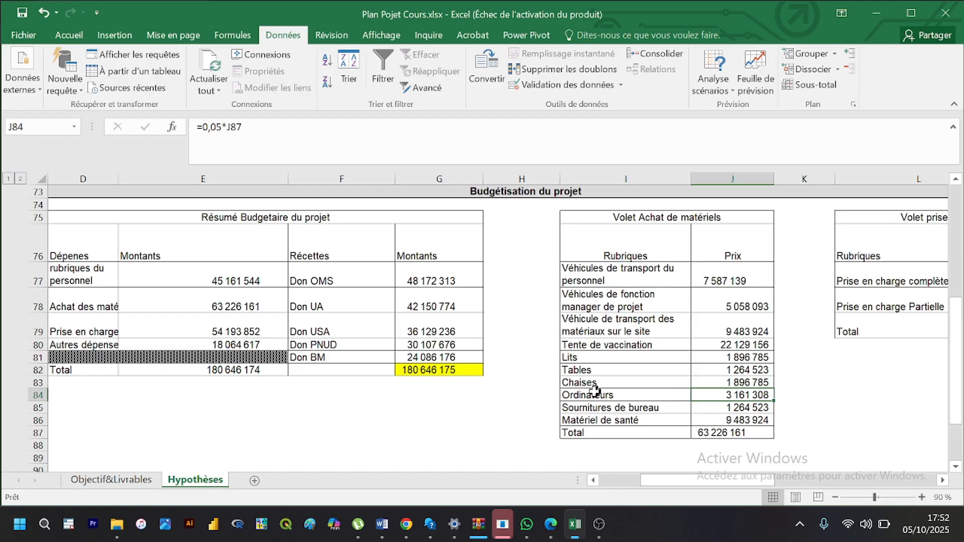
Step: Correct the misspelled label in I85 of the Volet Achat de matériels table to "Fournitures de bureau"
click(568, 406)
double_click(568, 407)
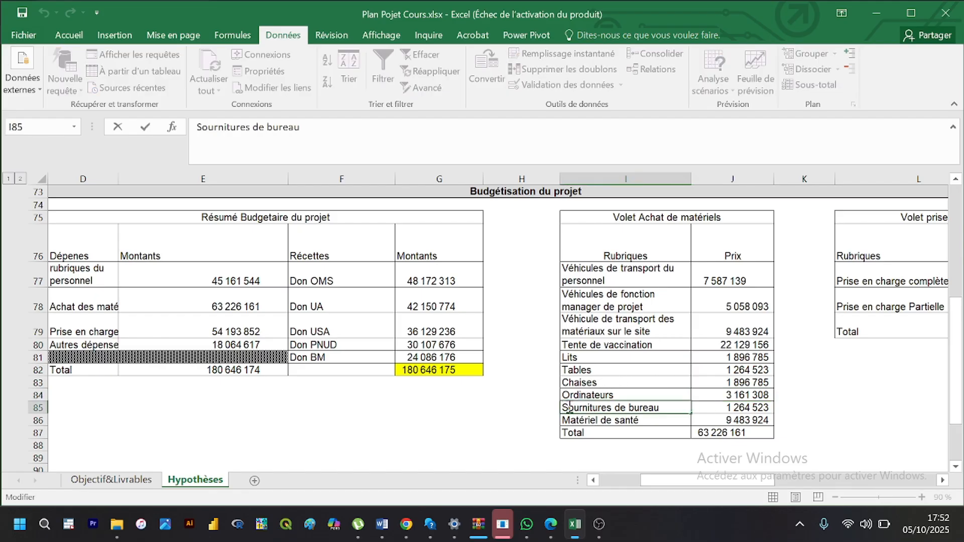
key(BackSpace)
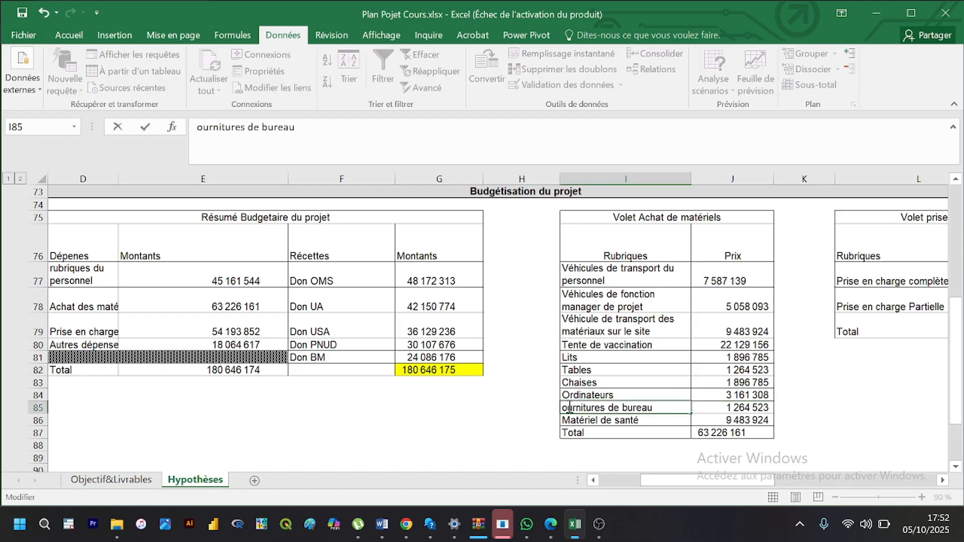
text(F)
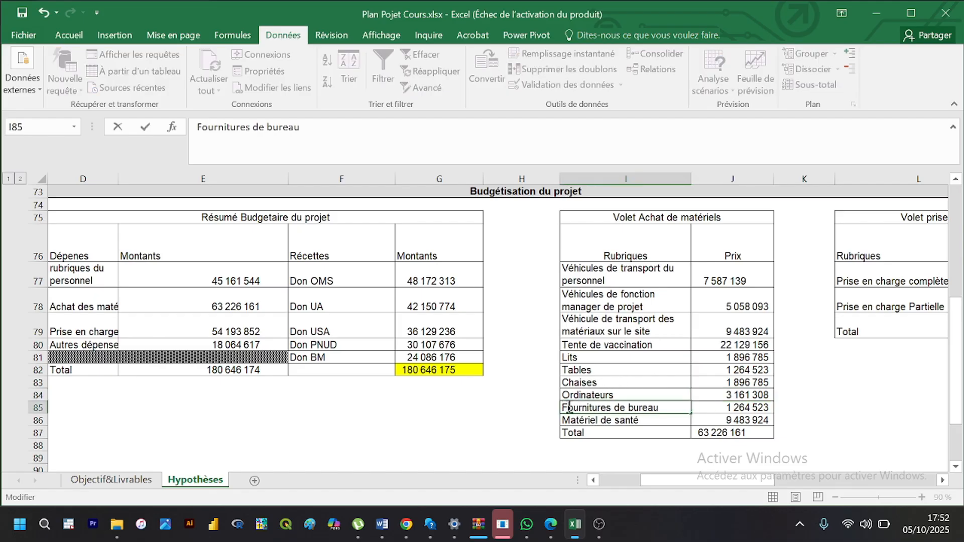
click(718, 407)
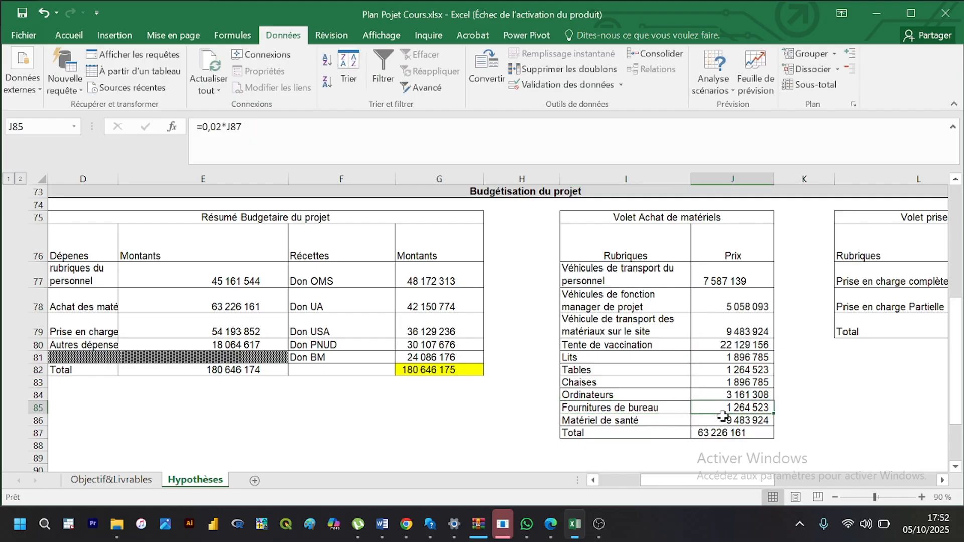
Step: Check the Matériel de santé price and Total in Volet Achat de matériels, and the Prise en charge complète formula in Volet prise en charge des malades
click(723, 416)
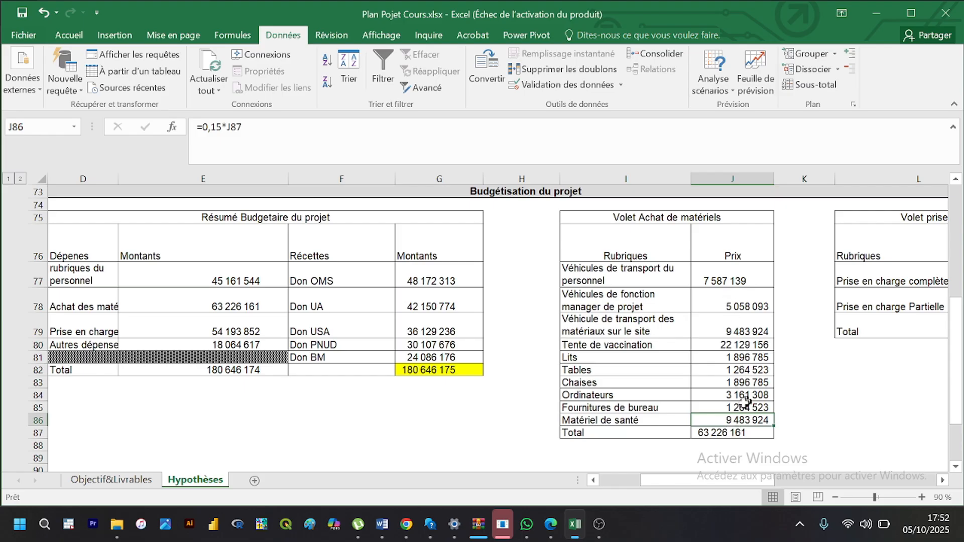
click(731, 432)
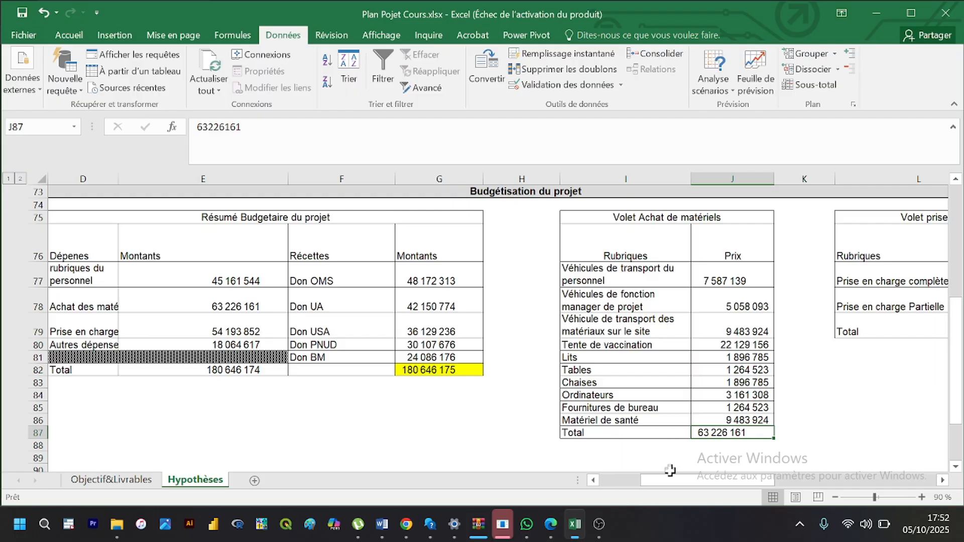
drag(675, 481, 698, 475)
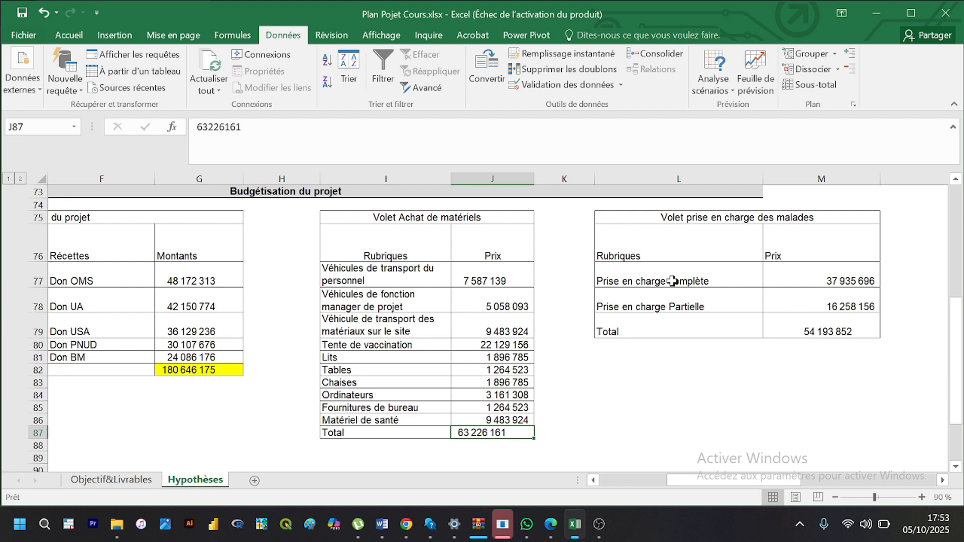
click(782, 283)
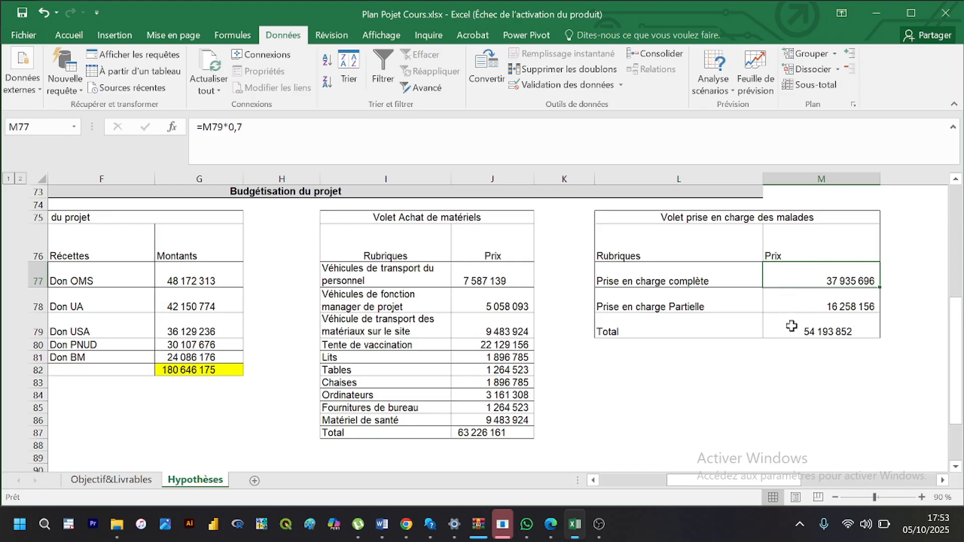
click(794, 383)
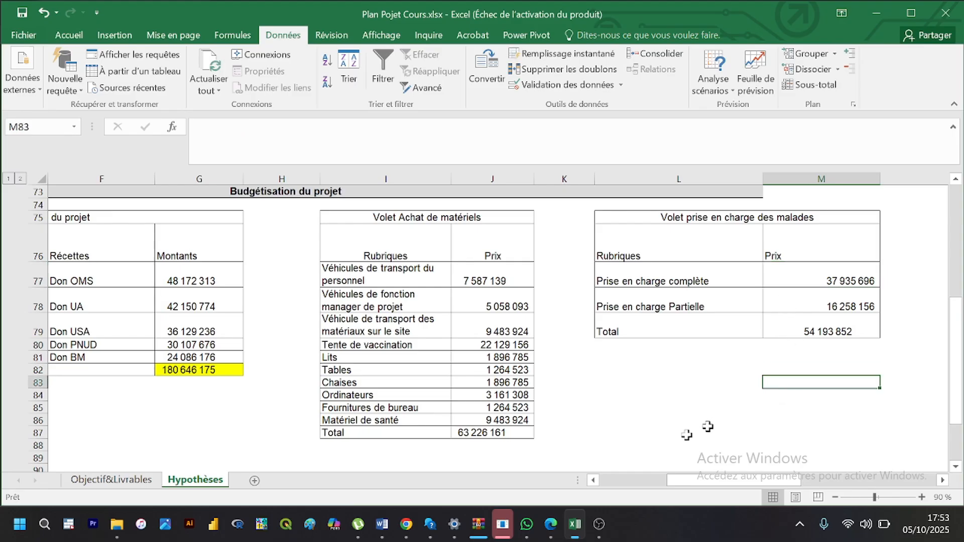
Step: Examine the Volet Autres dépenses table, checking the Dépenses non provisionnées item and its formula, and dismiss the message notifications
drag(695, 477, 812, 424)
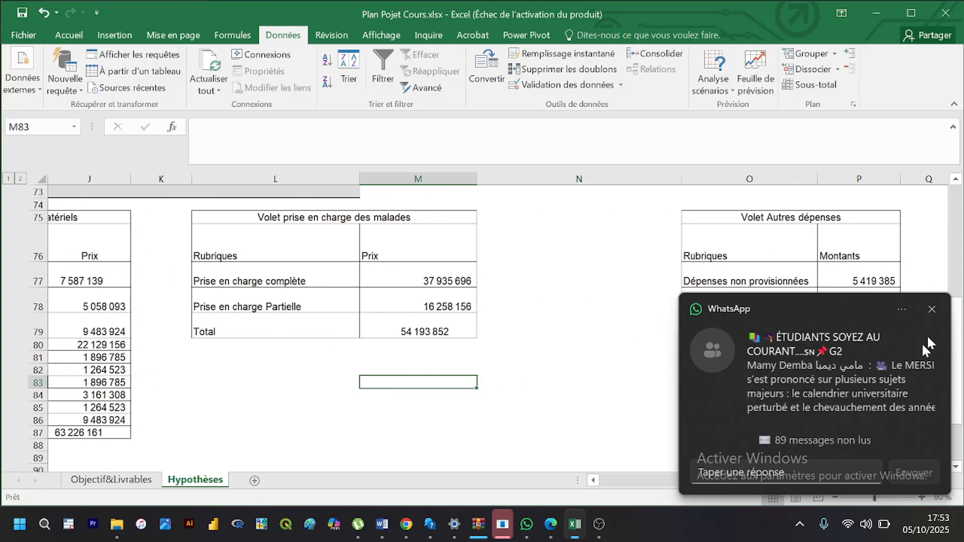
click(930, 310)
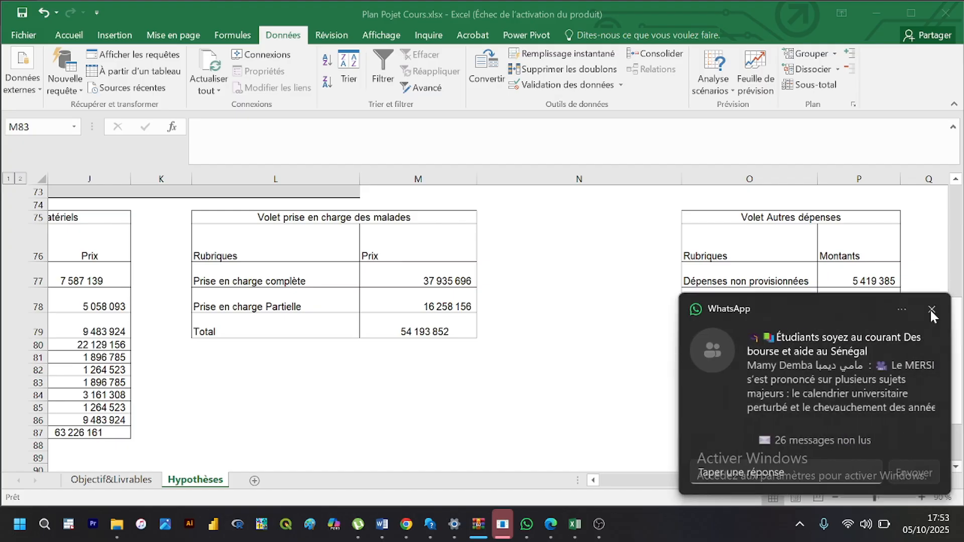
click(931, 310)
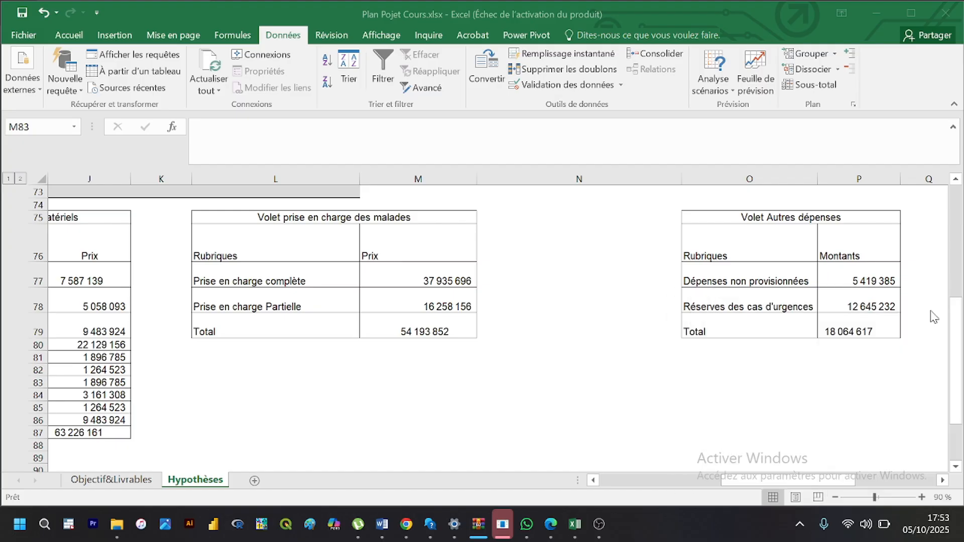
click(675, 349)
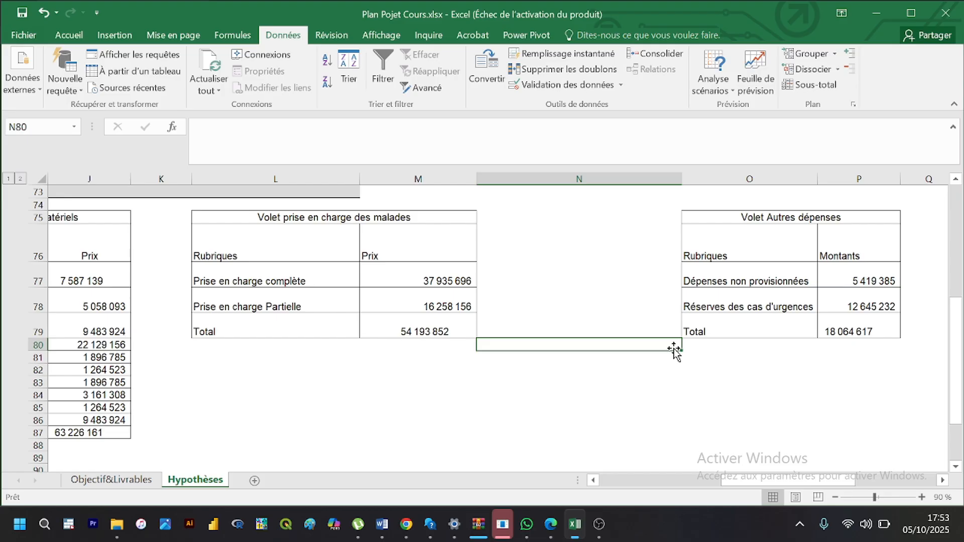
click(703, 273)
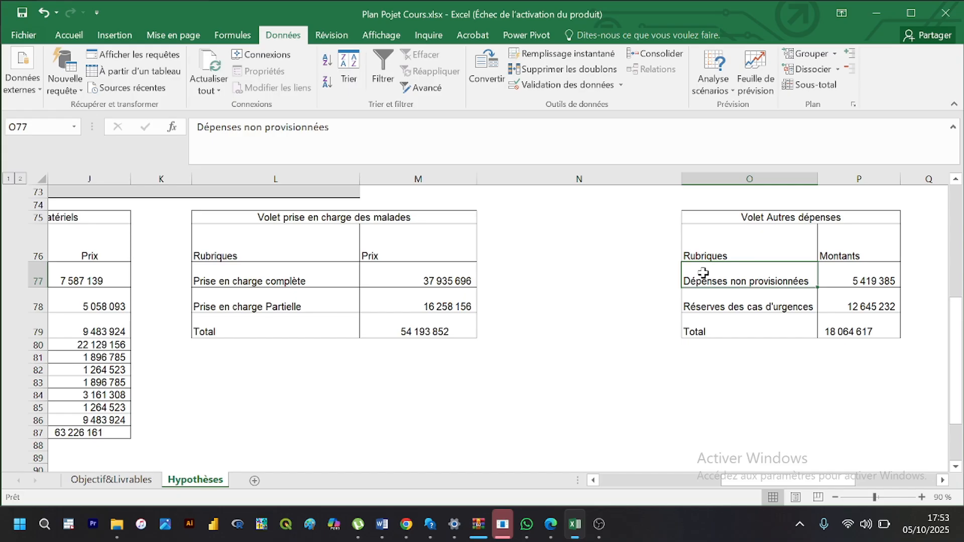
drag(706, 279, 726, 290)
click(660, 285)
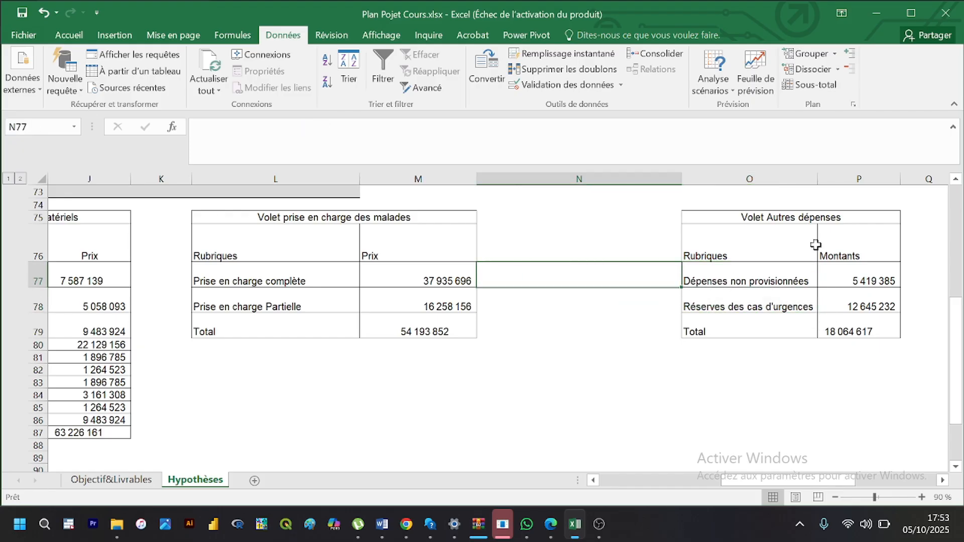
click(846, 283)
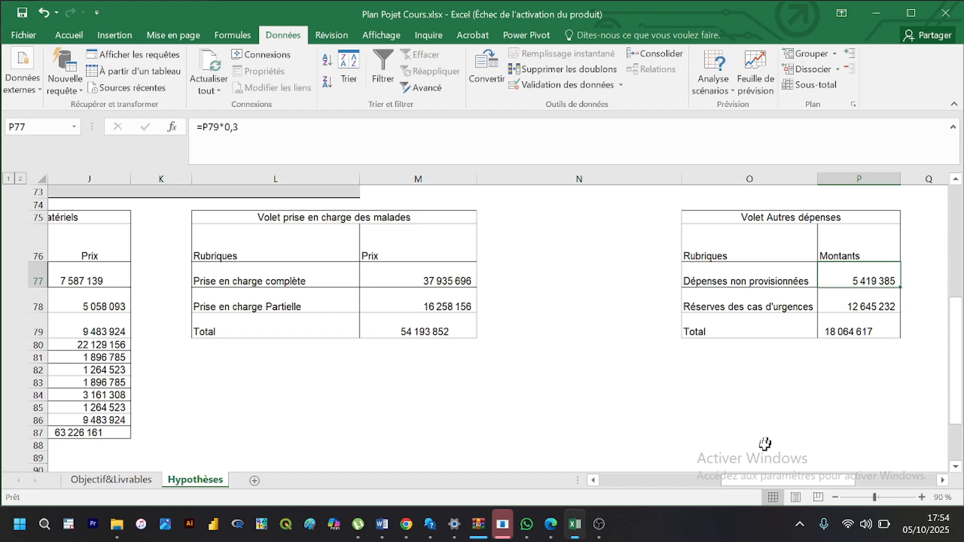
Step: Bring up the Volet Charge de Personnel table and check the Manager de Projet's Salaire/h value
drag(746, 481, 754, 485)
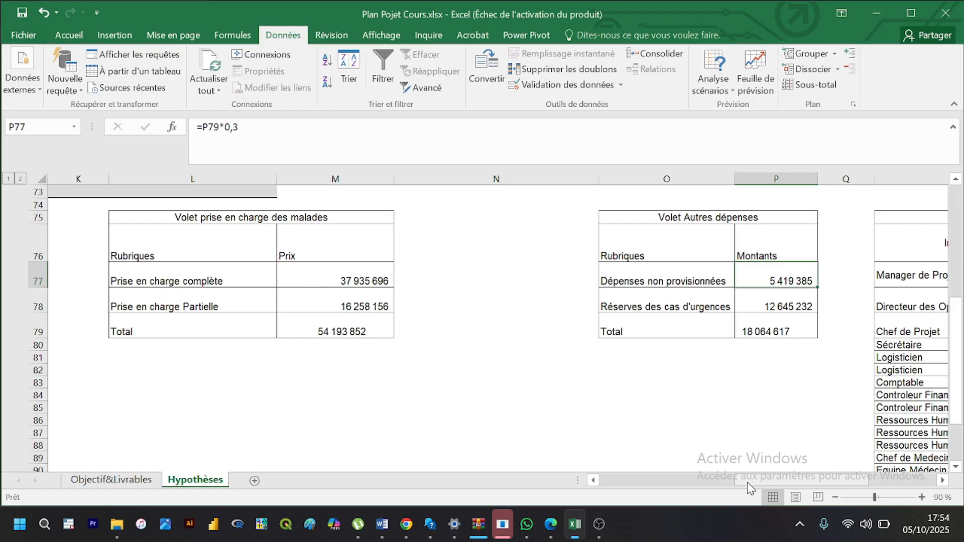
drag(753, 485, 831, 483)
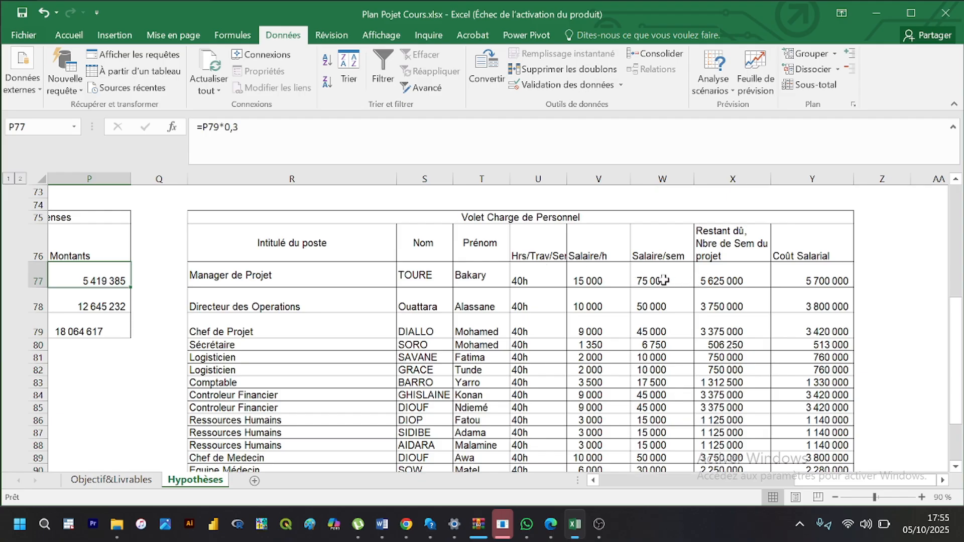
click(611, 268)
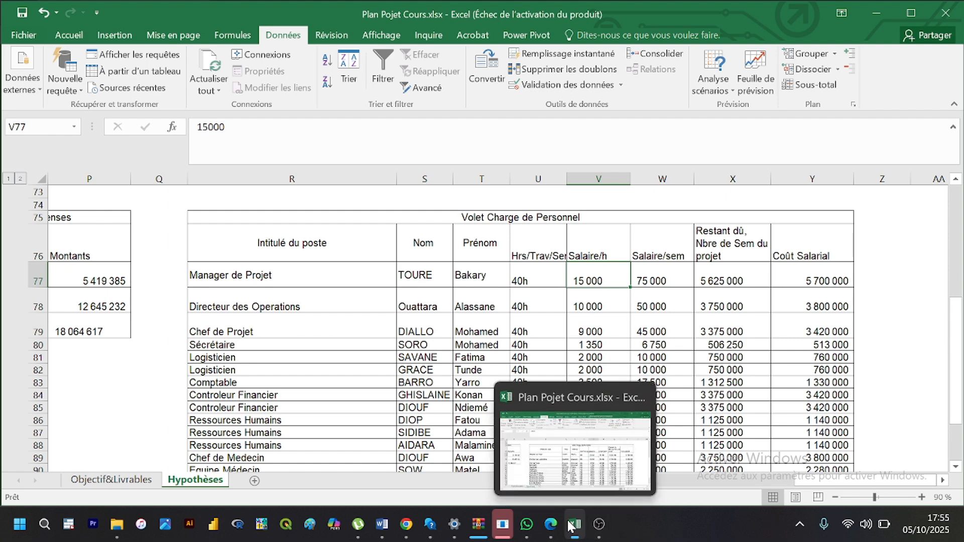
Step: Switch to the Google Meet window to check the call, and go back to the Excel workbook
mouse_move(550, 525)
click(523, 470)
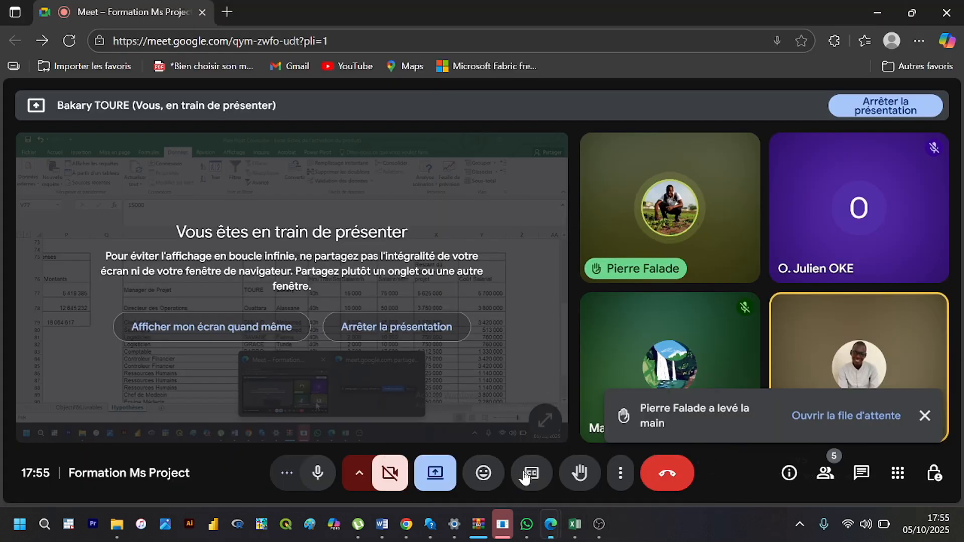
click(576, 523)
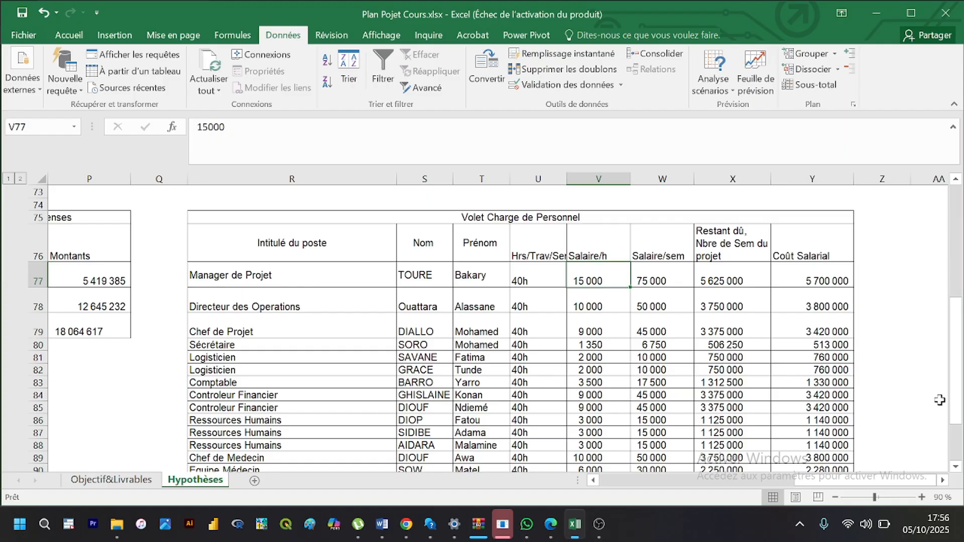
Step: Examine the staff rows of the Volet Charge de Personnel table across to the Coût Salarial column
drag(956, 417, 956, 419)
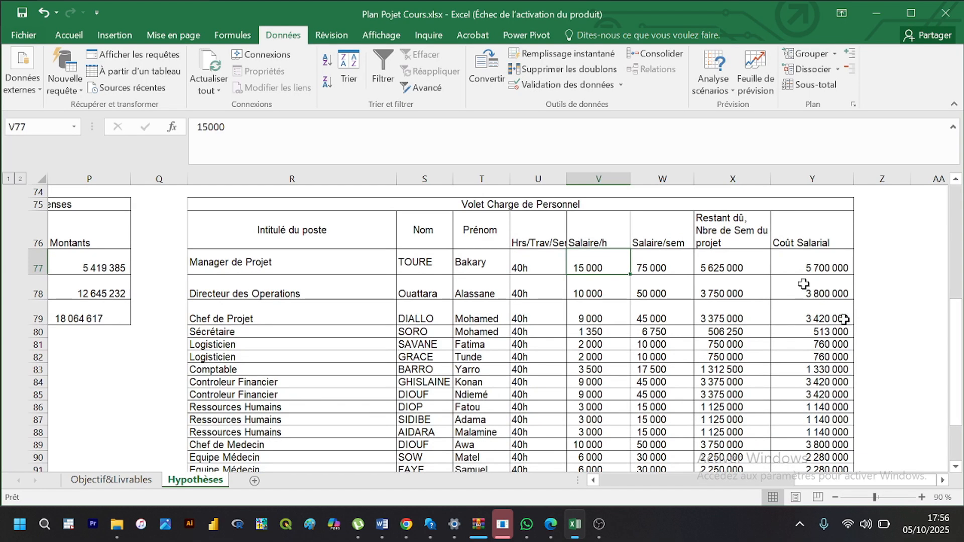
click(882, 273)
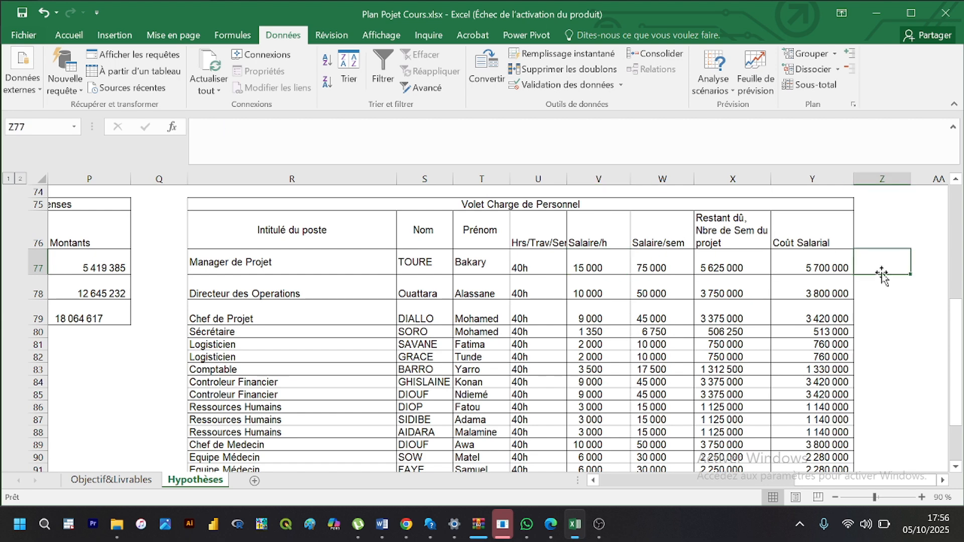
click(938, 283)
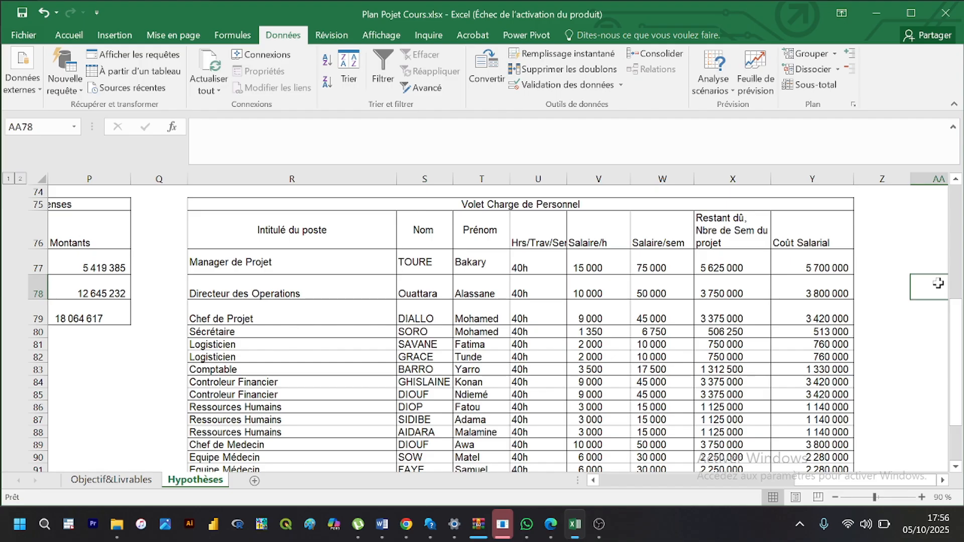
click(938, 257)
click(938, 244)
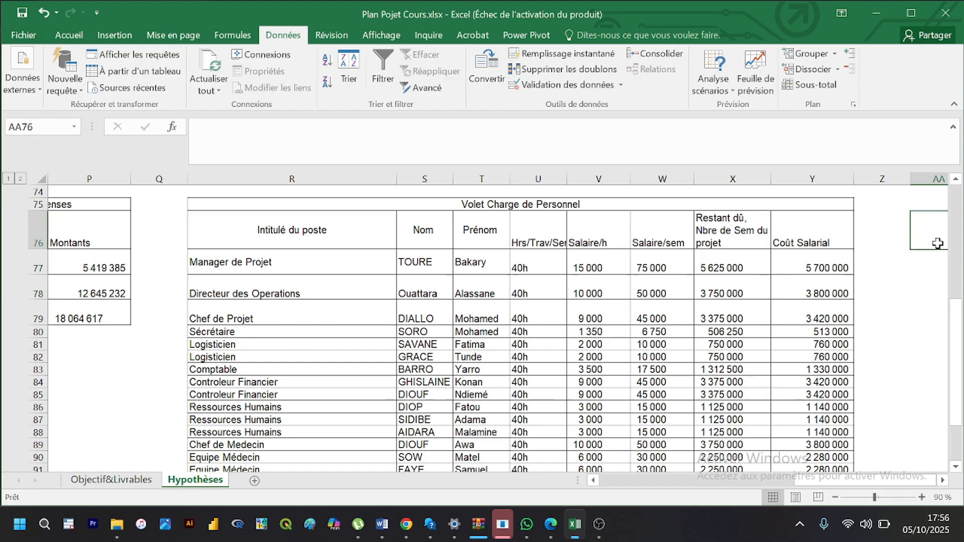
click(932, 203)
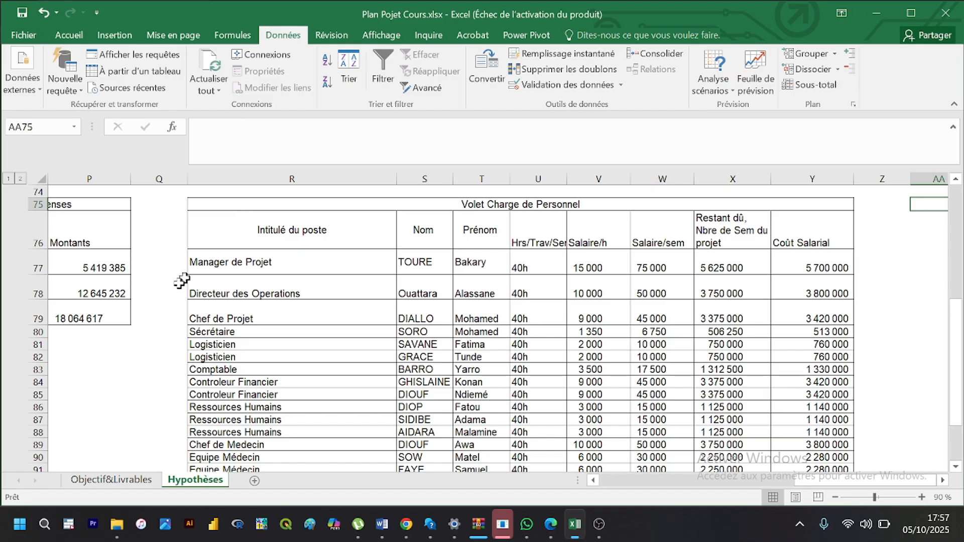
Step: Review the budget tables again, from Résumé Budgetaire du projet across to Volet Charge de Personnel, dismissing the message notification
drag(792, 484, 717, 479)
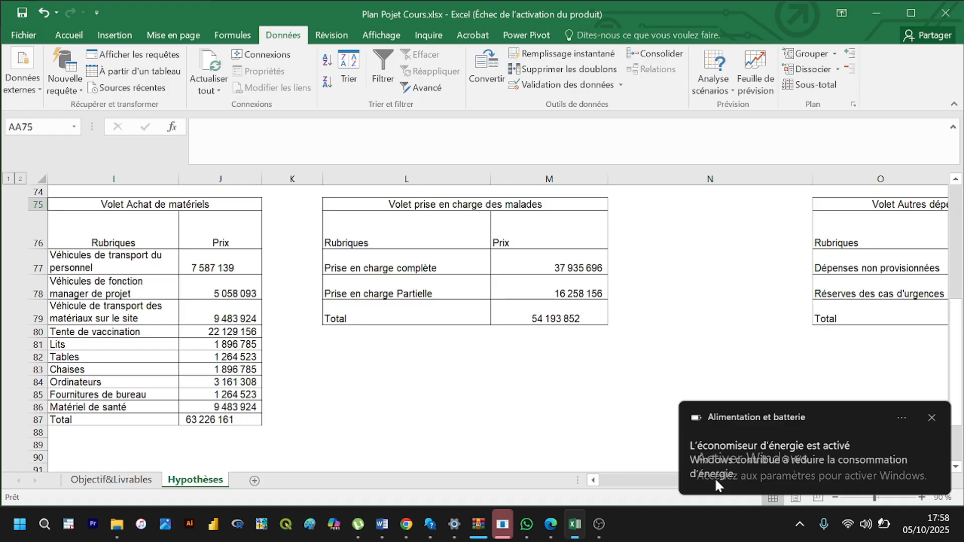
key(Page_Down)
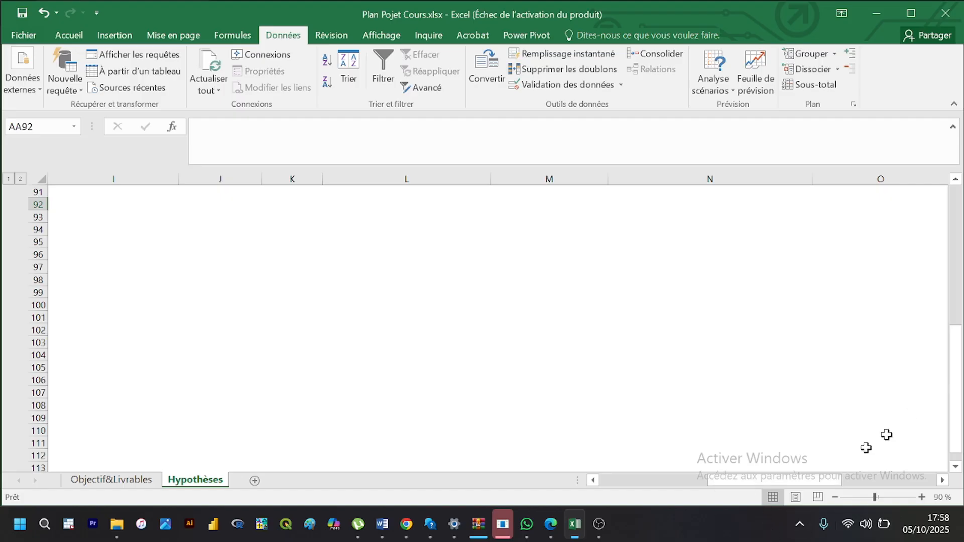
drag(821, 474, 616, 522)
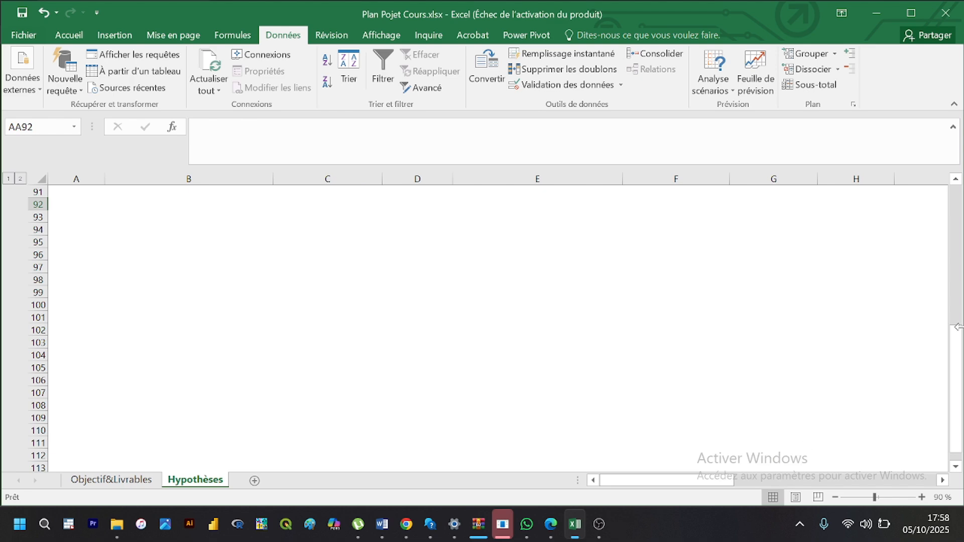
drag(959, 356, 958, 335)
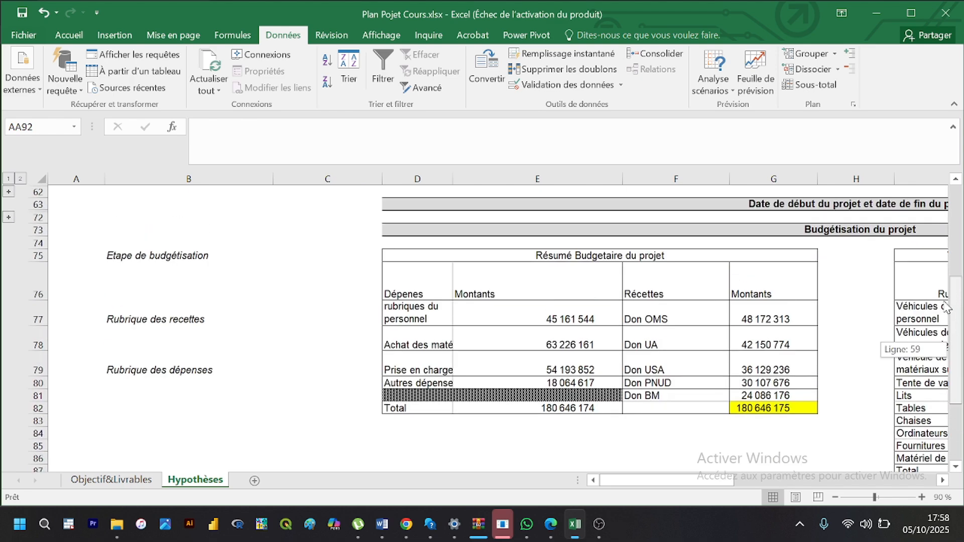
drag(627, 481, 646, 485)
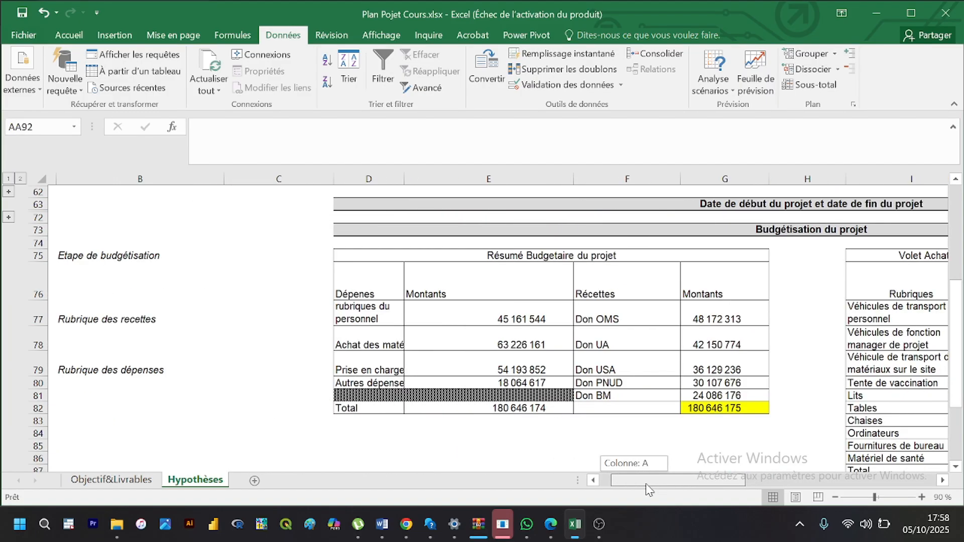
drag(647, 485, 670, 483)
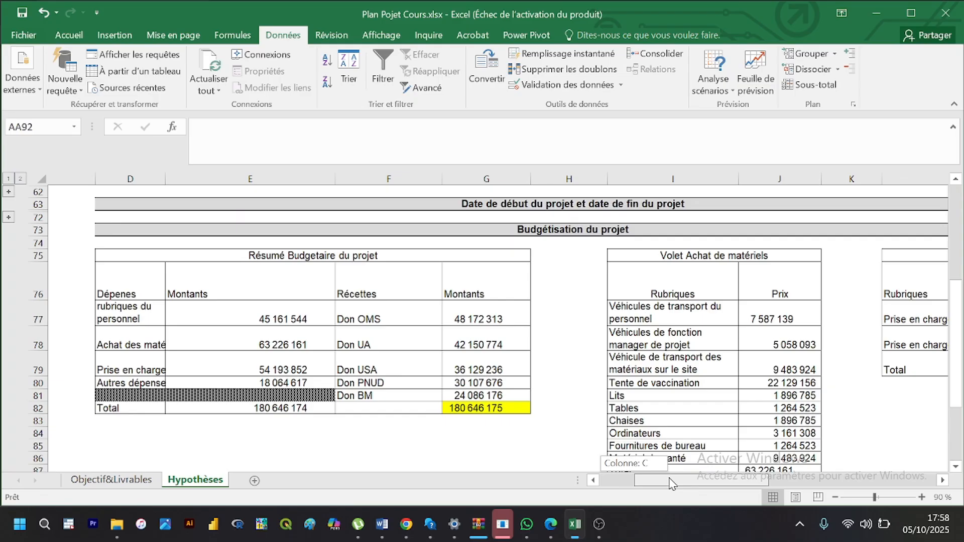
drag(671, 483, 692, 466)
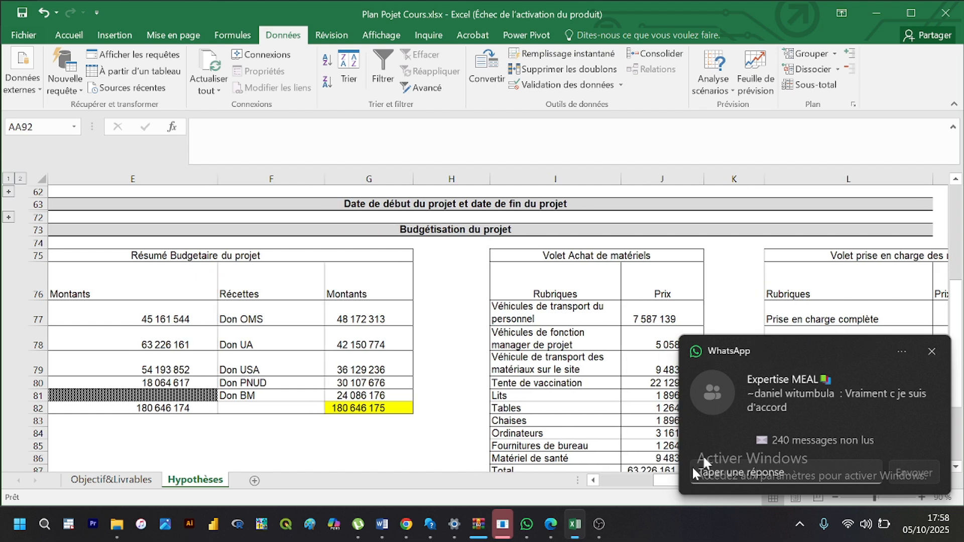
click(932, 352)
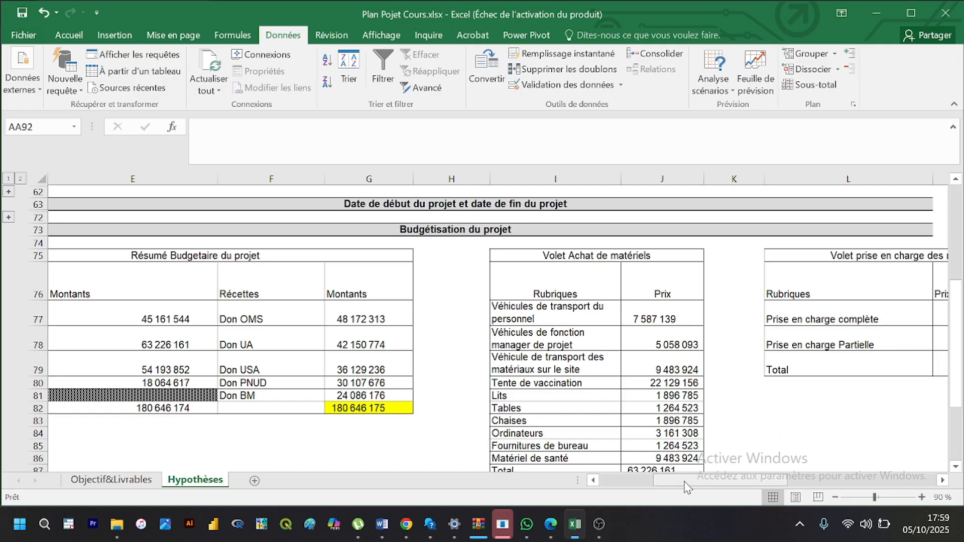
drag(686, 482, 828, 465)
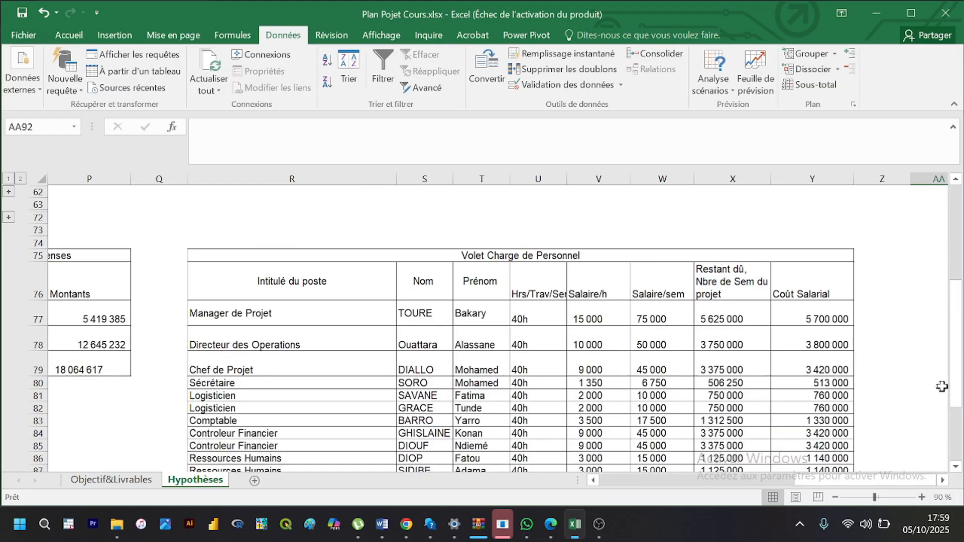
Step: Look over the staff rows of Volet Charge de Personnel, check the Google Meet call and return to the Excel workbook
drag(954, 393, 960, 412)
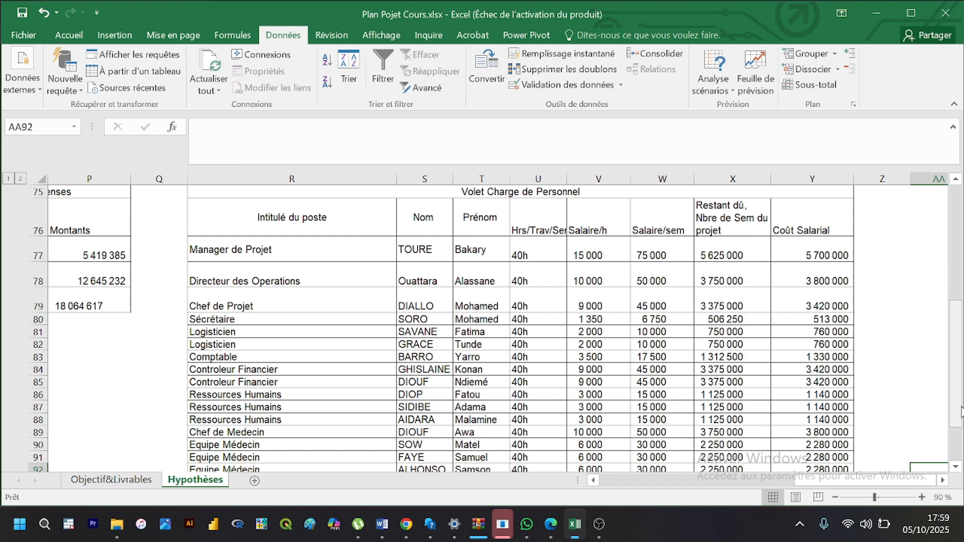
drag(960, 409, 959, 406)
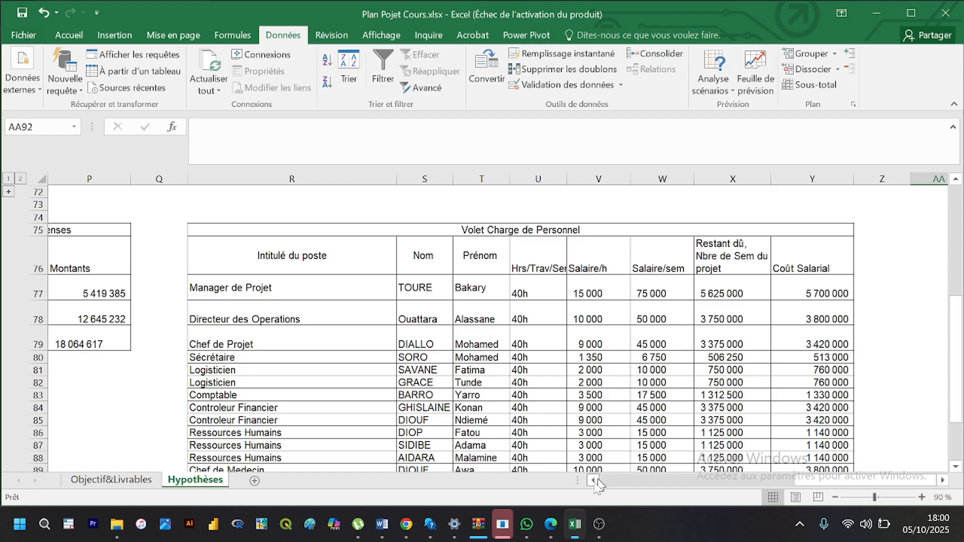
mouse_move(551, 524)
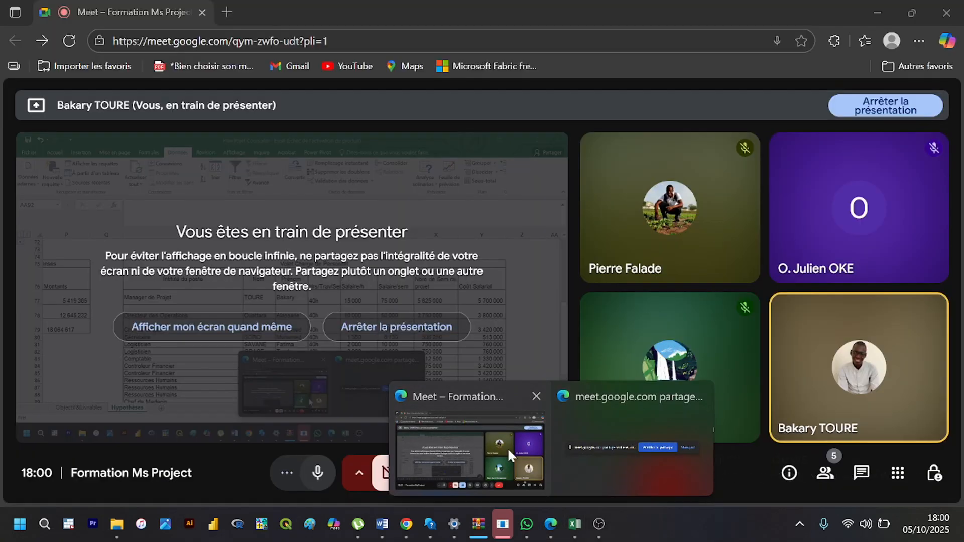
click(507, 447)
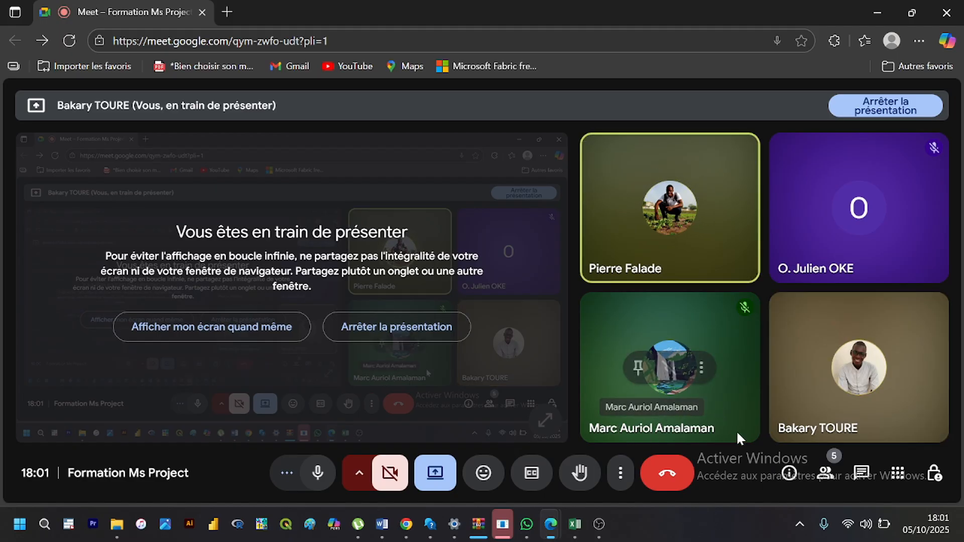
click(575, 524)
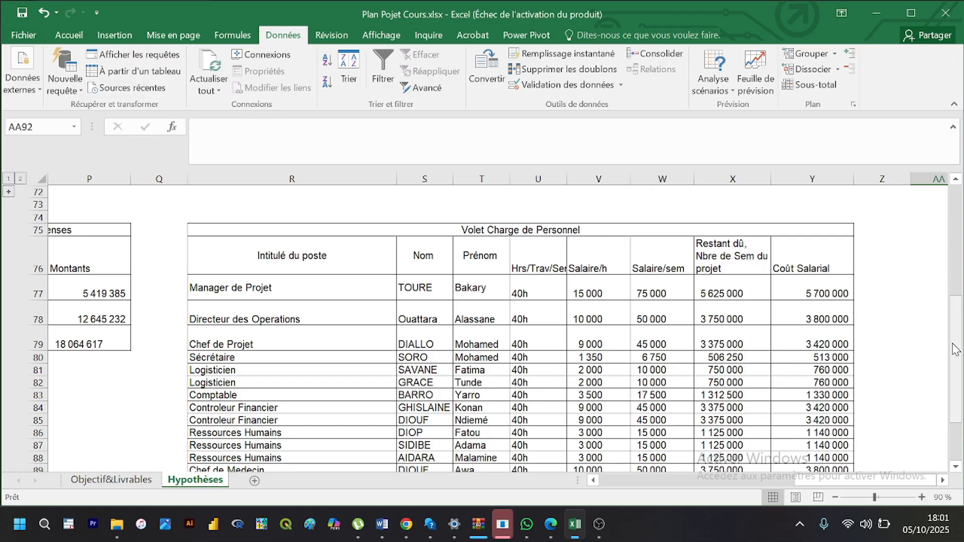
Step: Clear the Manager de Projet's Salaire/sem cell W77 and re-enter its formula as =V77*5
click(673, 288)
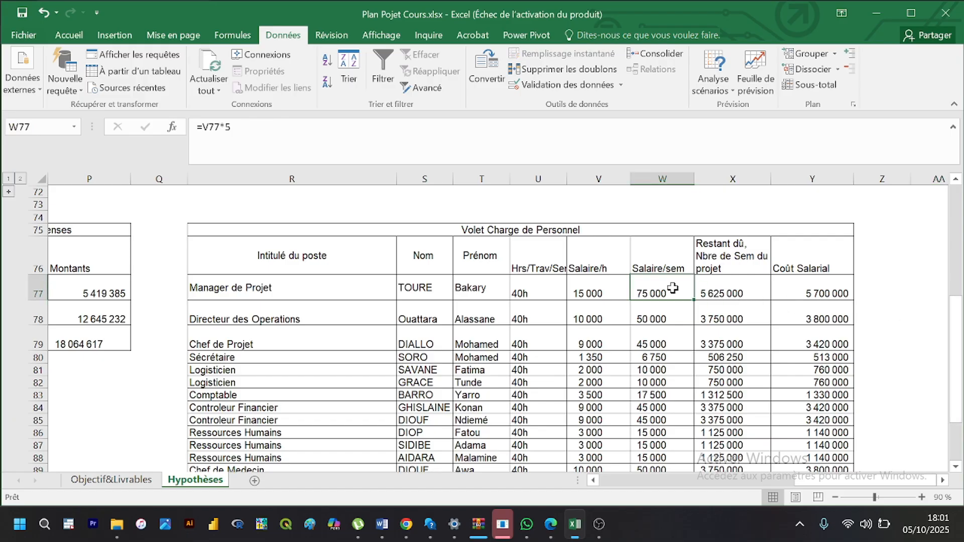
key(BackSpace)
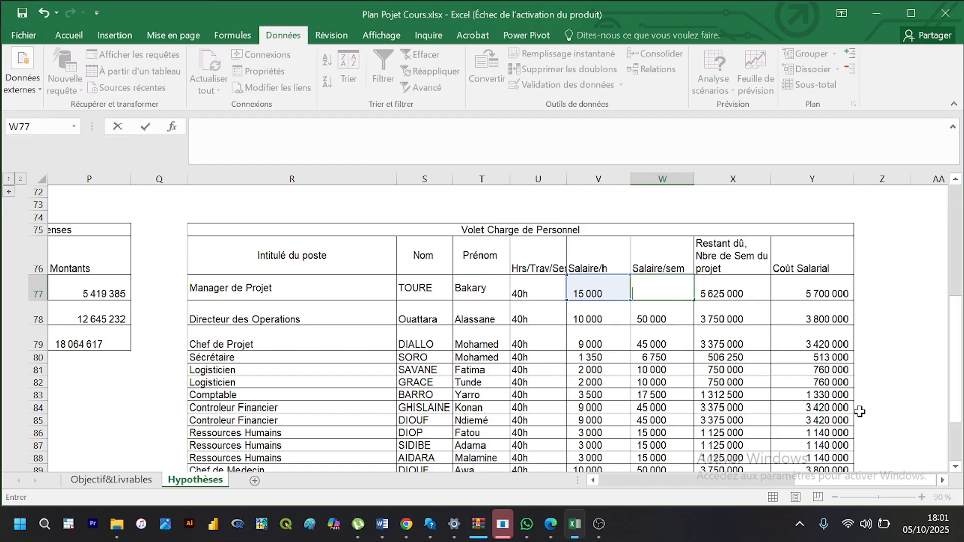
mouse_move(957, 393)
mouse_down()
mouse_move(957, 436)
mouse_move(957, 400)
mouse_up()
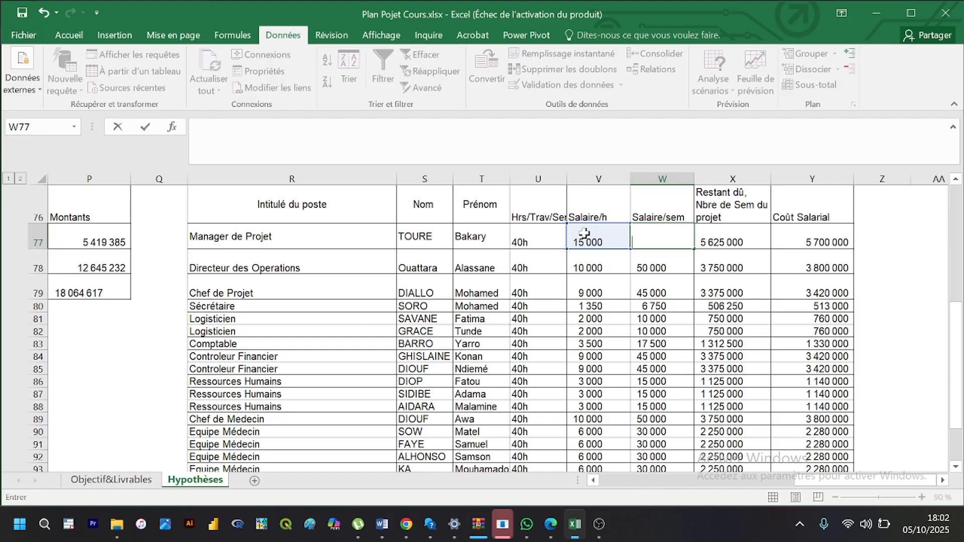
click(641, 240)
text(=)
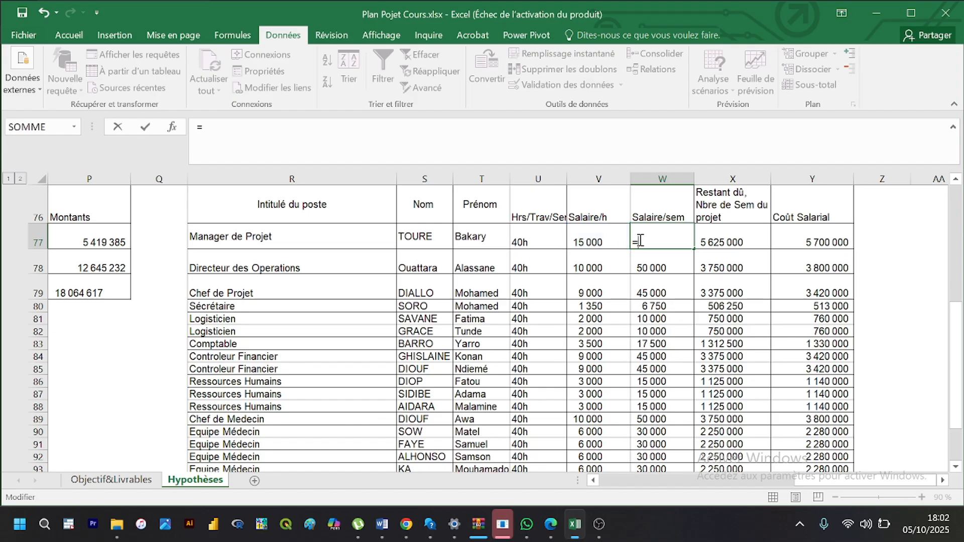
click(606, 237)
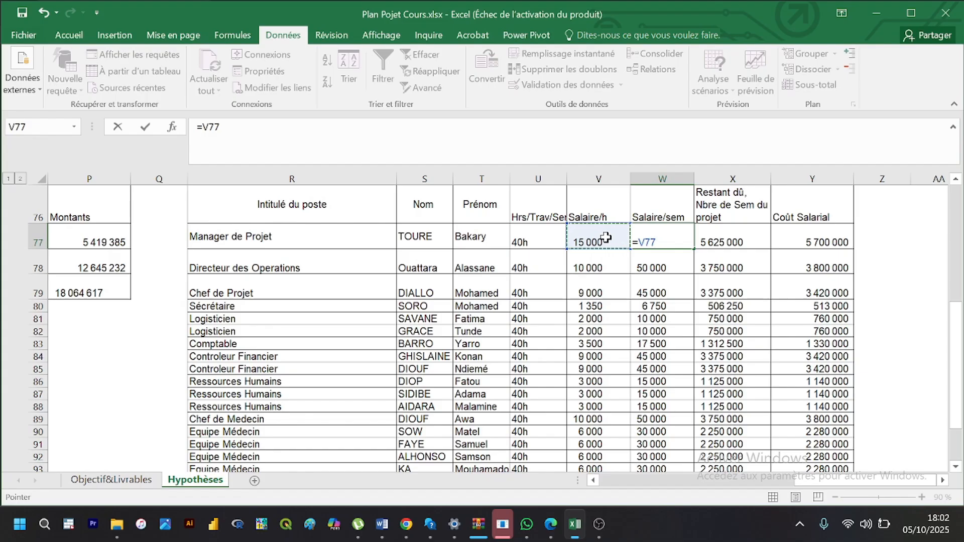
text(*5)
key(Return)
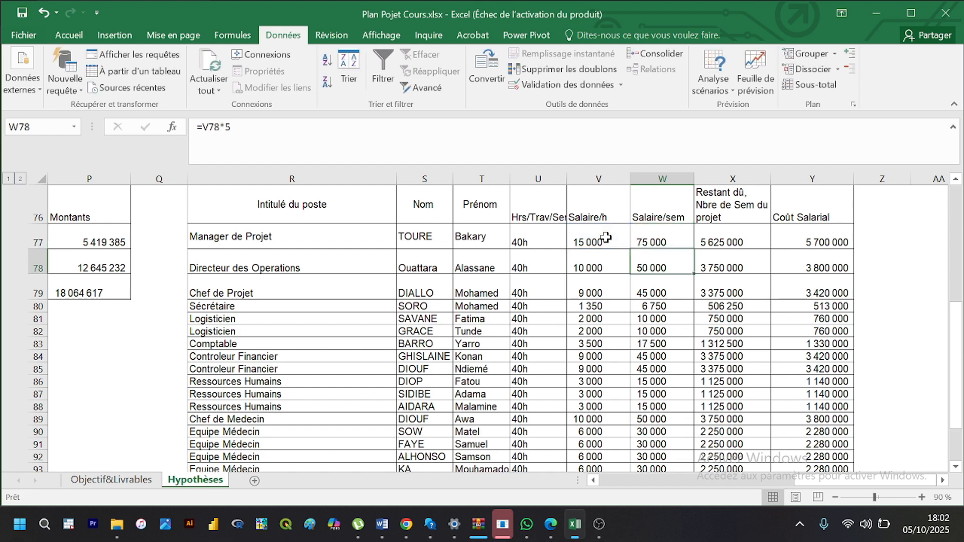
Step: Compare the Manager de Projet's Salaire/sem and Restant dû formulas, dismiss the message notification, and select both cells to check their sum
click(671, 236)
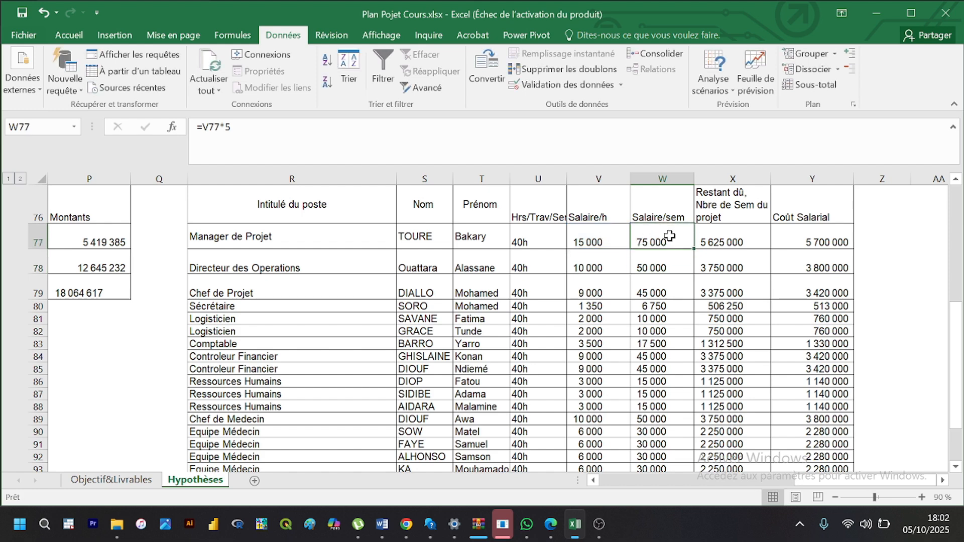
click(704, 240)
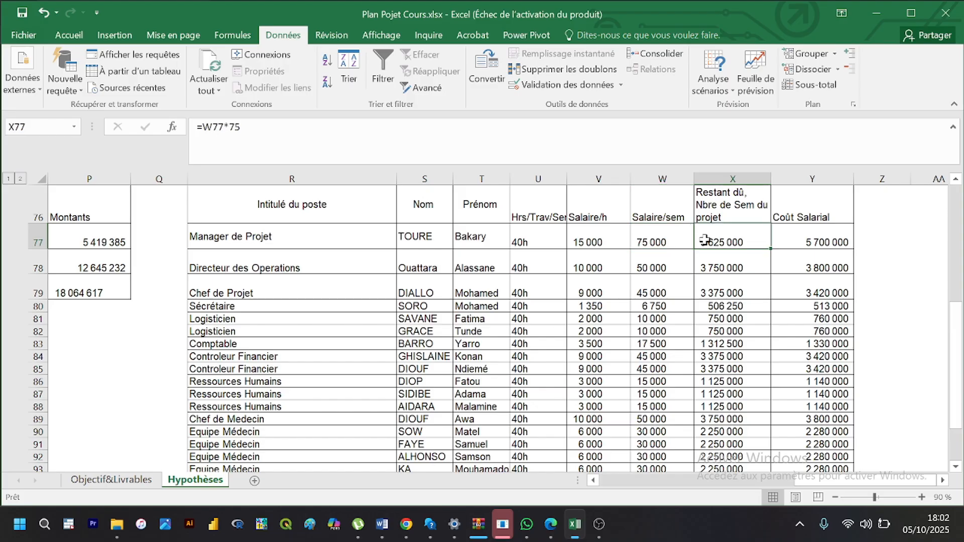
click(679, 240)
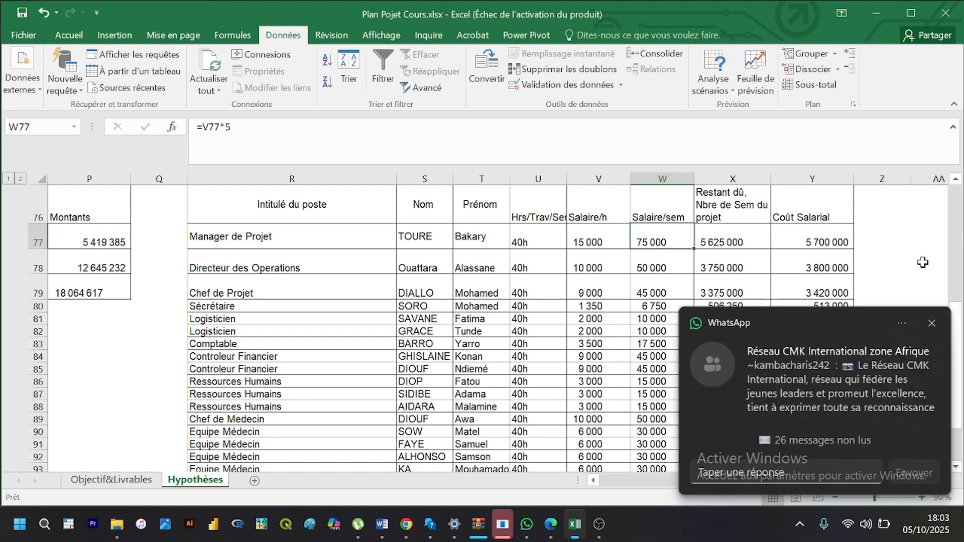
click(932, 323)
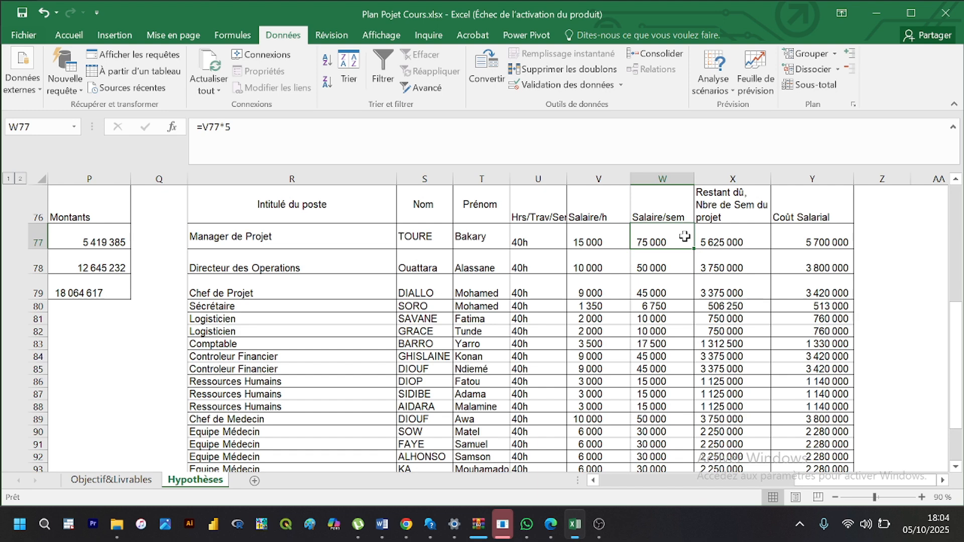
click(700, 242)
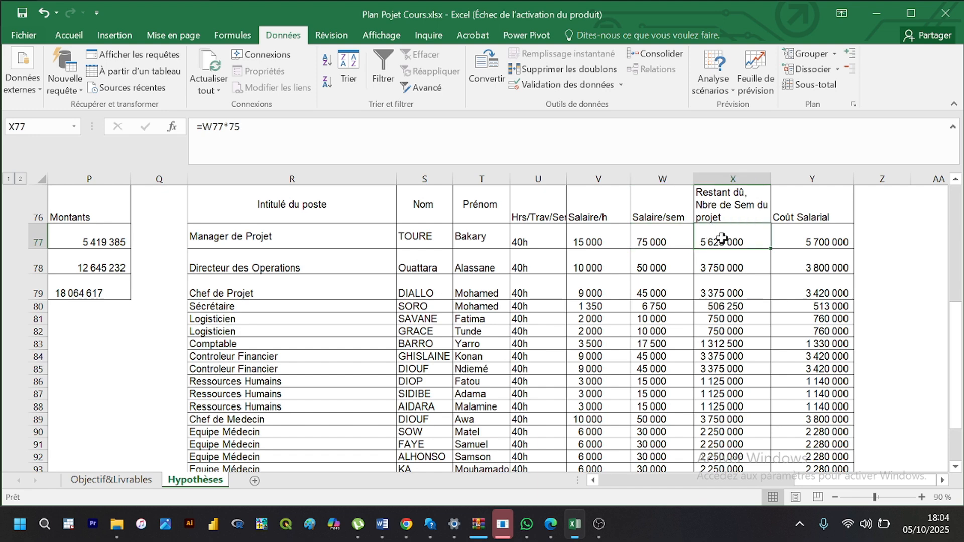
click(690, 242)
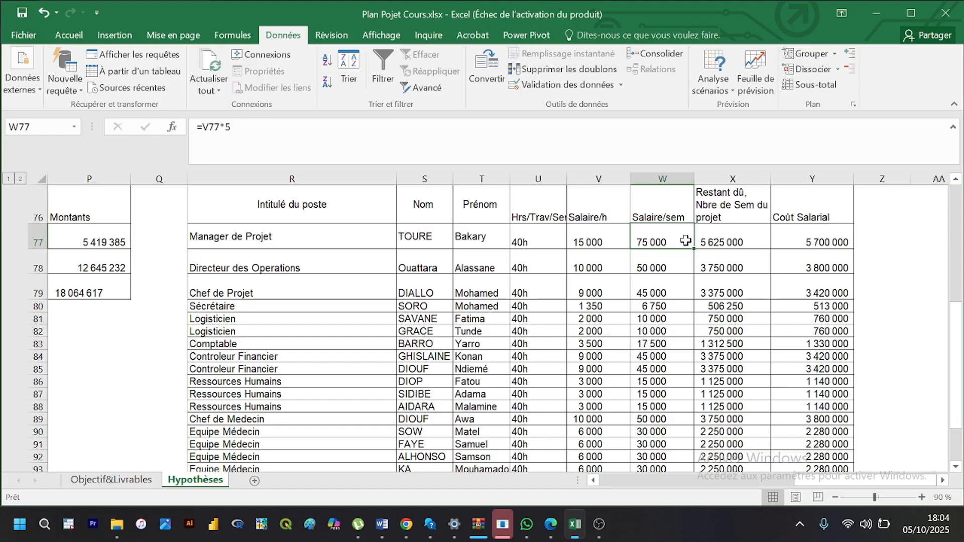
click(722, 244)
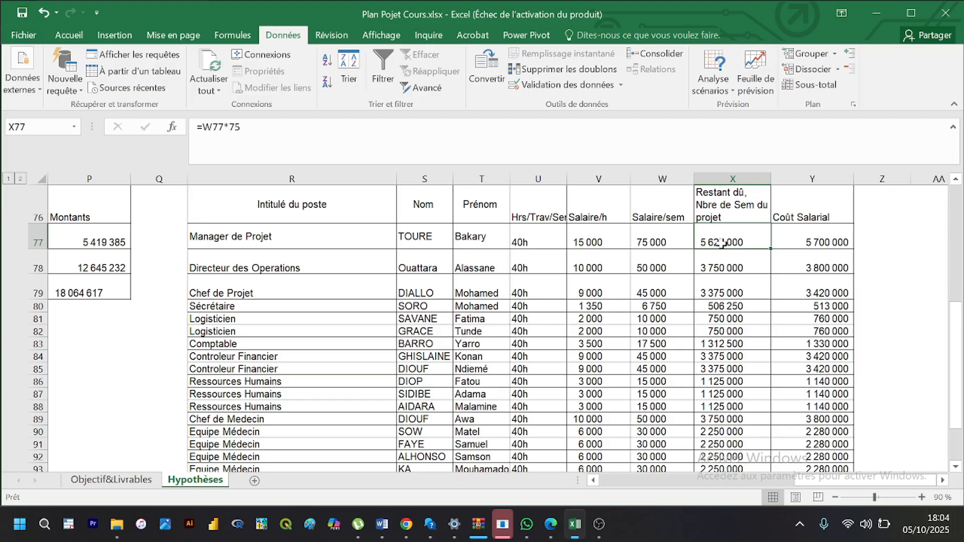
click(686, 240)
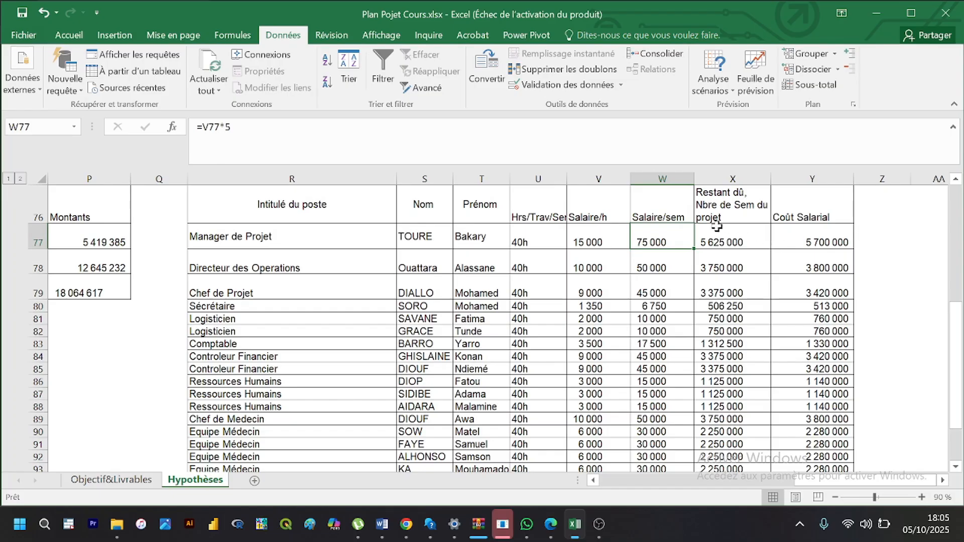
drag(681, 233, 724, 233)
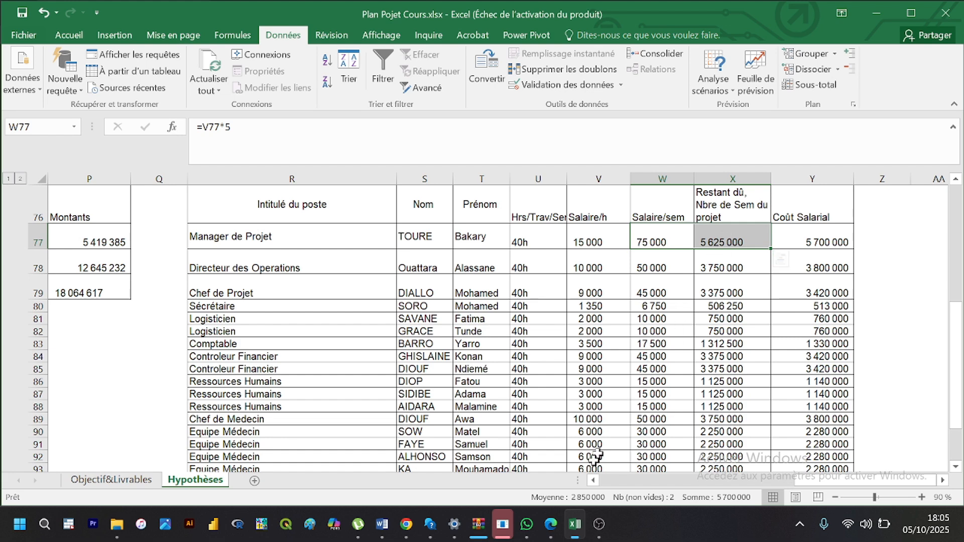
Step: Switch to the Google Meet window to check the call's participants, and go back to the Excel workbook
mouse_move(557, 531)
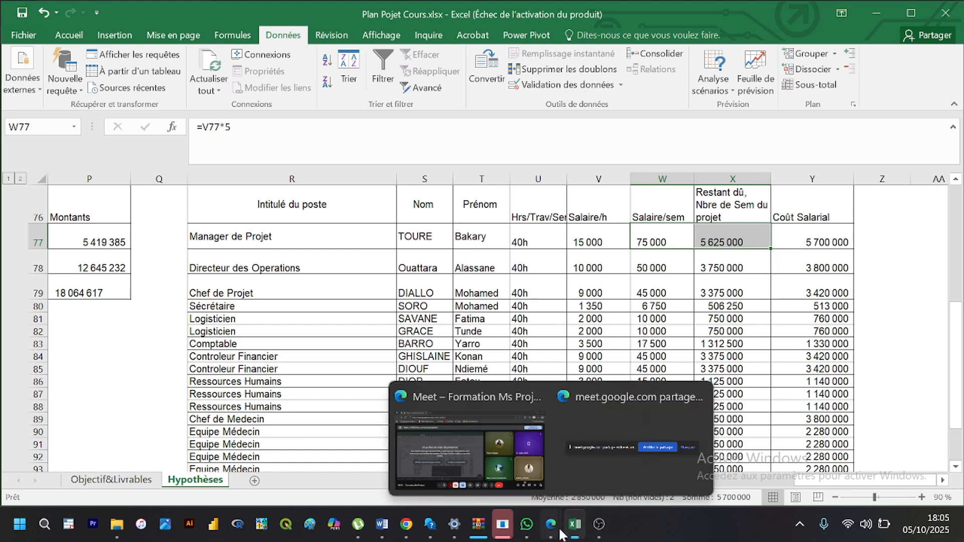
click(523, 477)
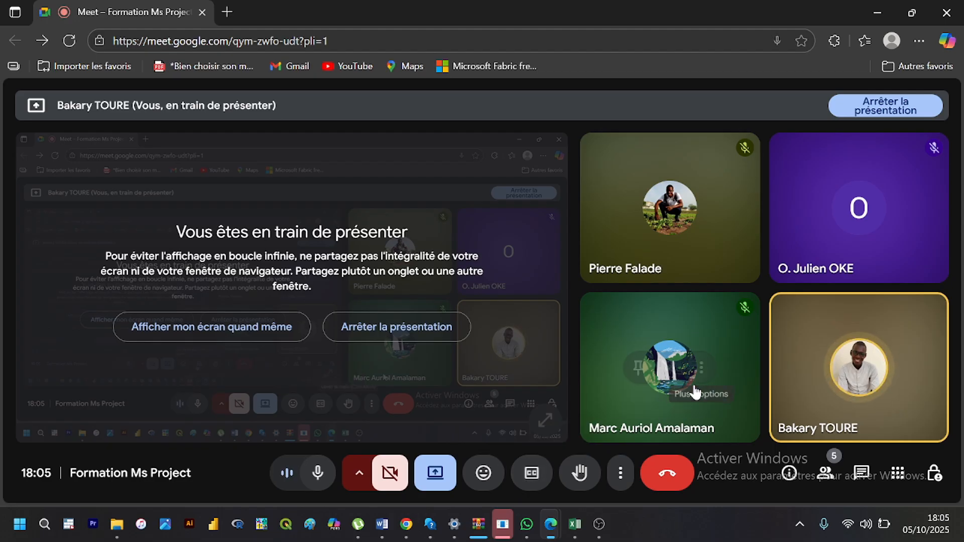
mouse_move(696, 392)
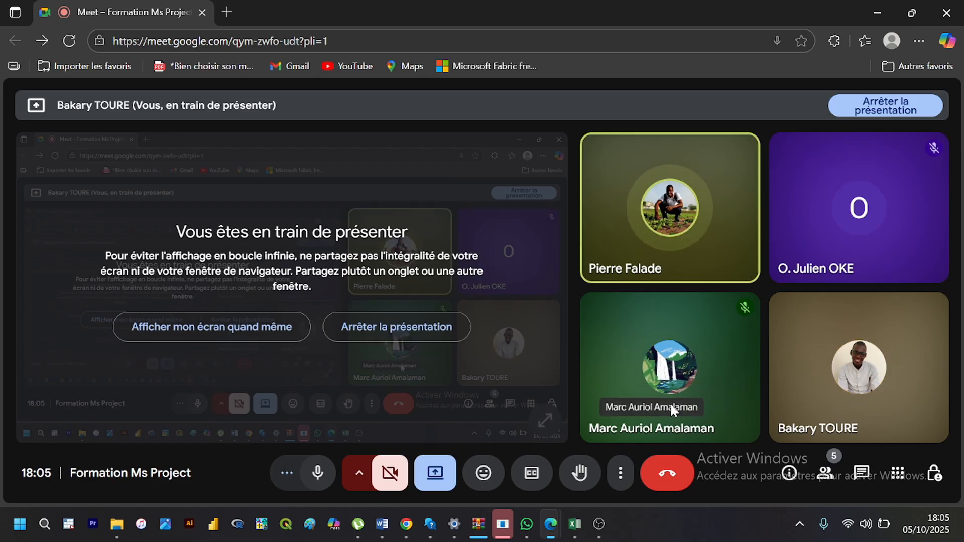
mouse_move(706, 337)
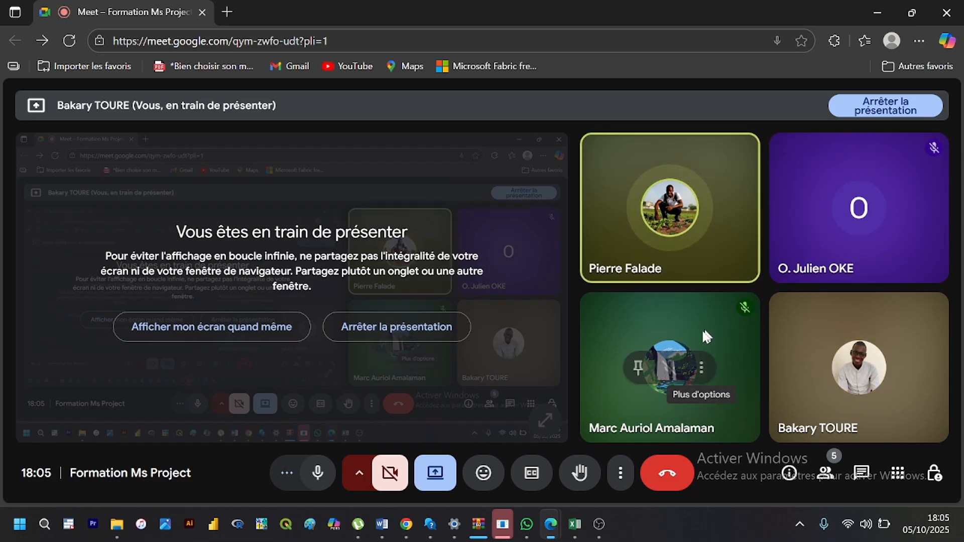
click(702, 369)
click(702, 369)
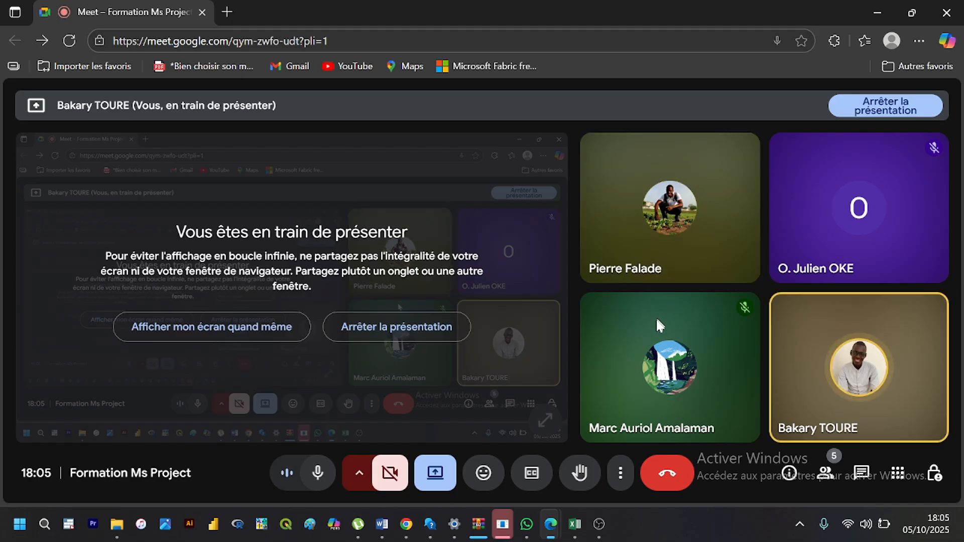
mouse_move(653, 393)
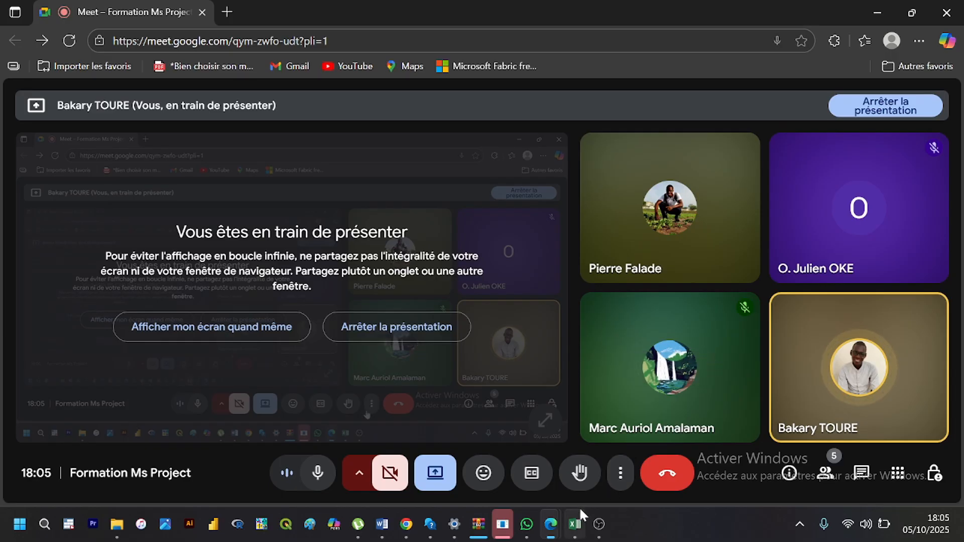
mouse_move(573, 533)
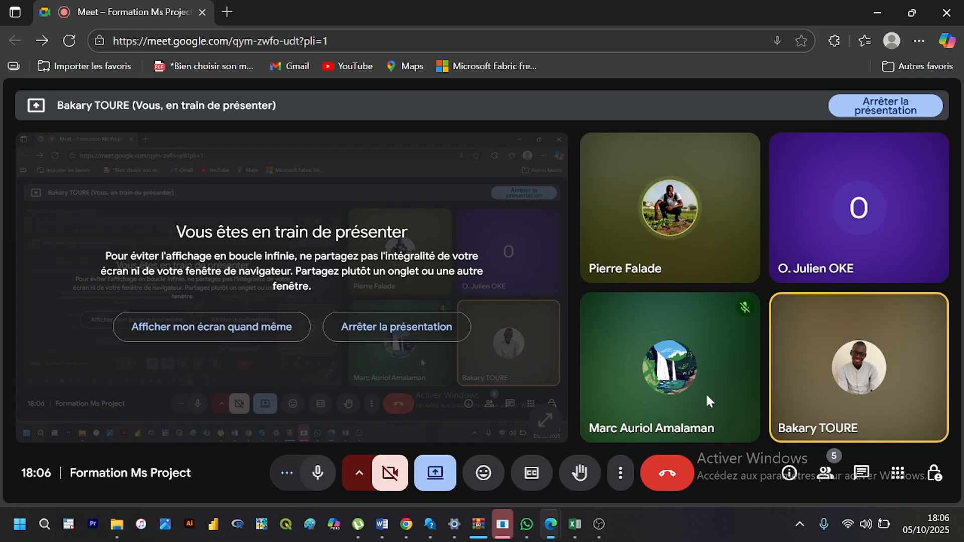
click(579, 528)
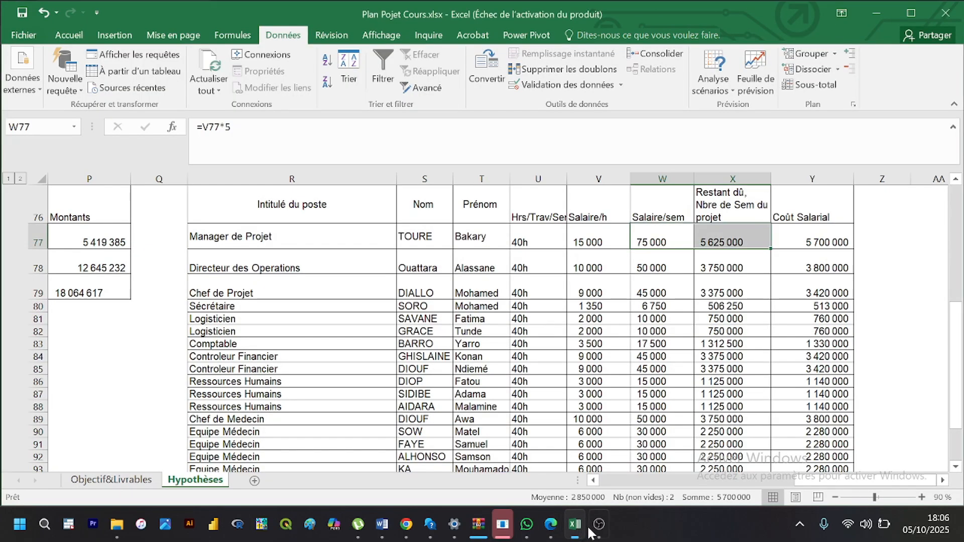